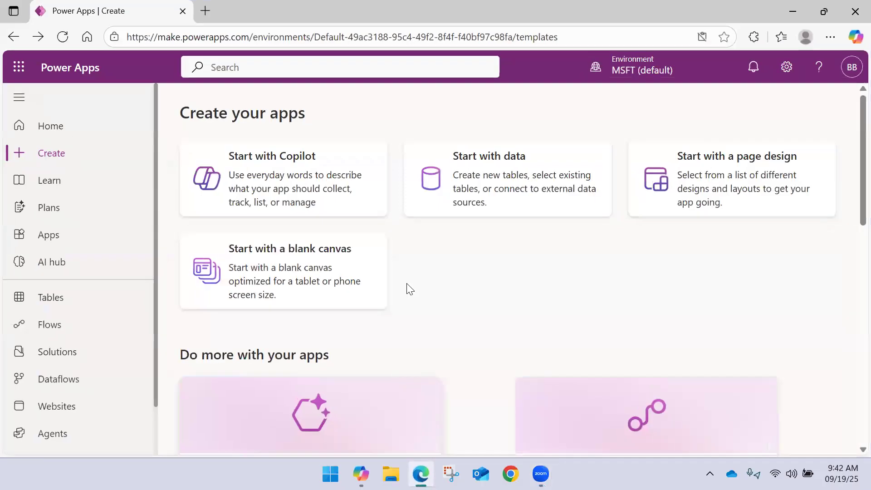
Create a new blank canvas app with a responsive layout.
{"action": "left_click", "coordinate": [80, 157]}
{"action": "left_click", "coordinate": [327, 273]}
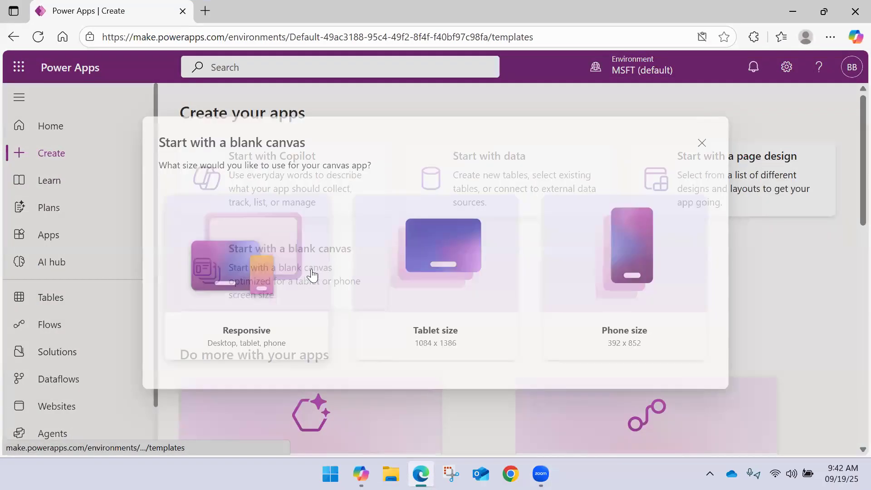
{"action": "left_click", "coordinate": [266, 265]}
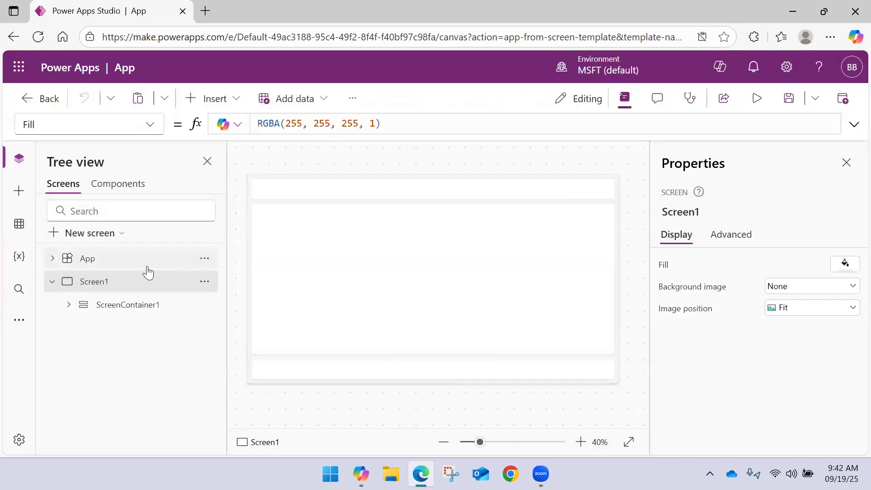
Delete ScreenContainer1 from Screen1 through its context menu.
{"action": "left_click", "coordinate": [205, 307]}
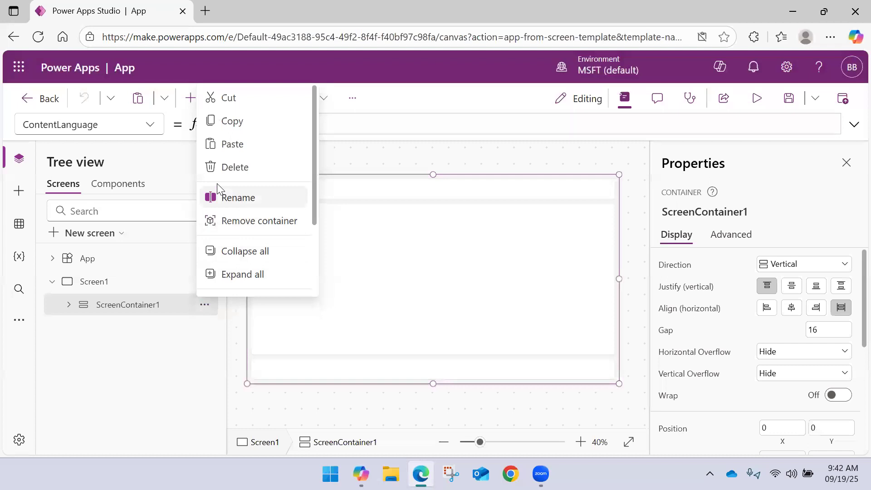
{"action": "left_click", "coordinate": [224, 169]}
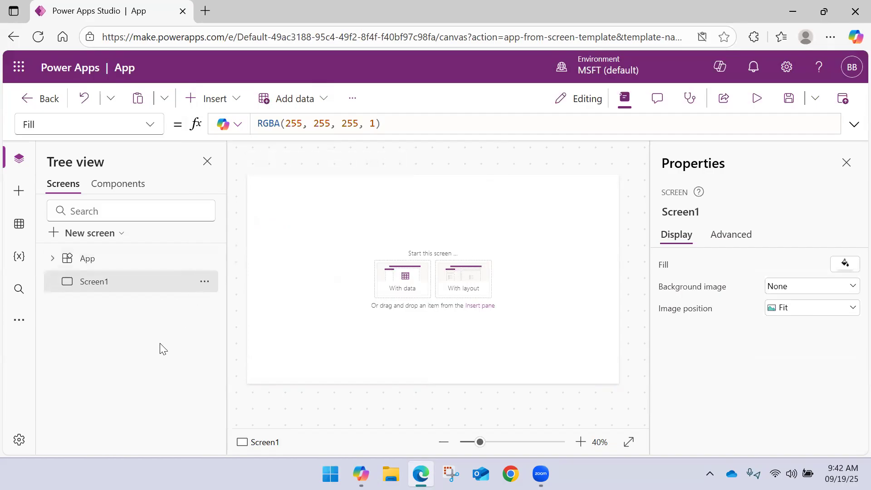
Launch Notepad, clear its old text and move the window further left.
{"action": "left_click", "coordinate": [331, 474]}
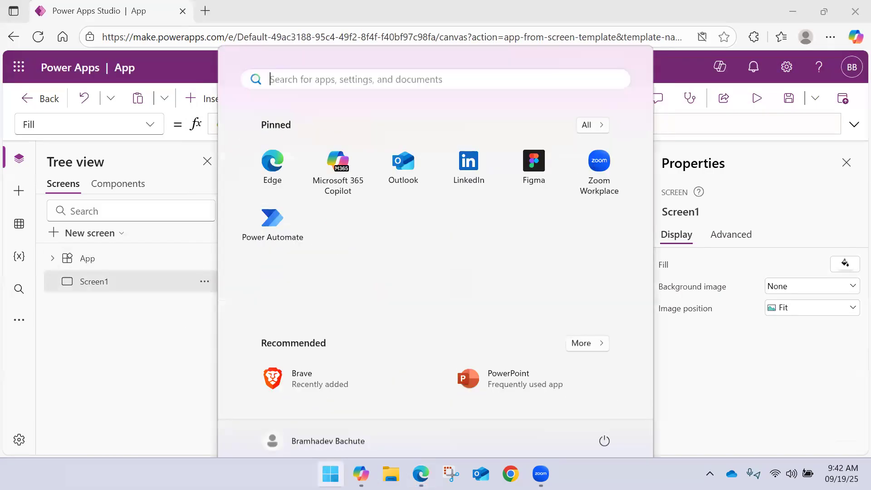
{"action": "type", "text": "Notepad"}
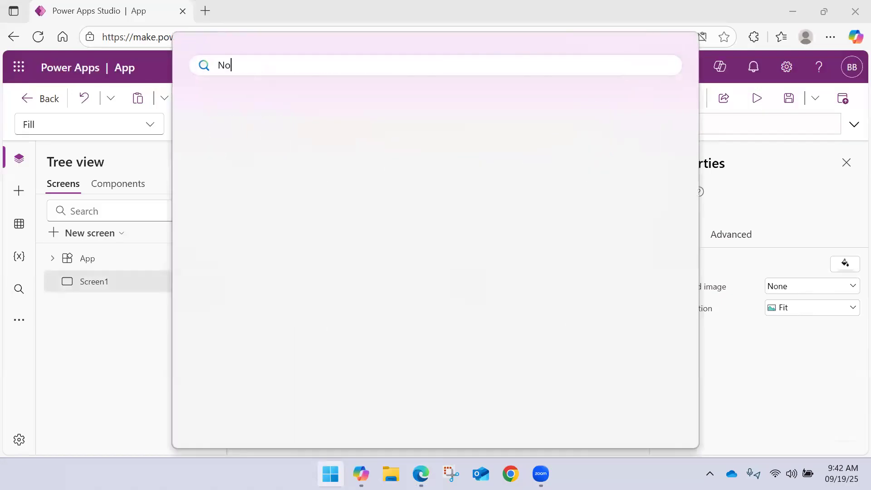
{"action": "key", "text": "Return"}
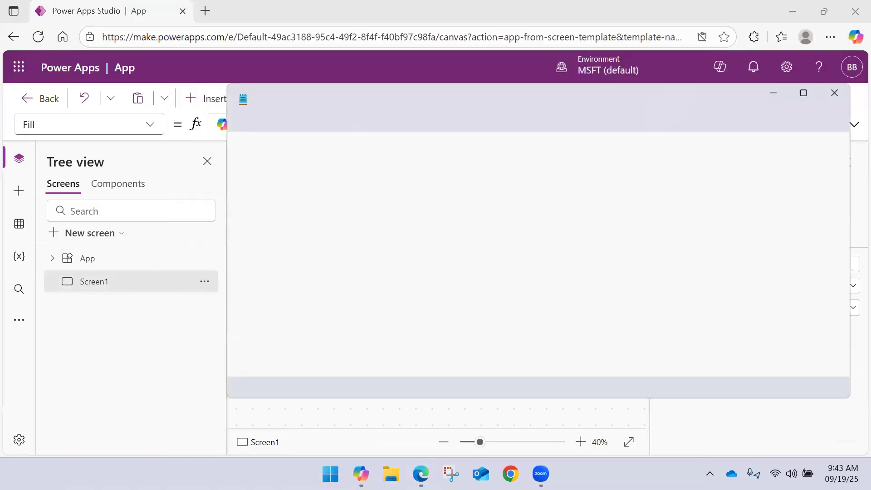
{"action": "key", "text": "ctrl+a"}
{"action": "key", "text": "Delete"}
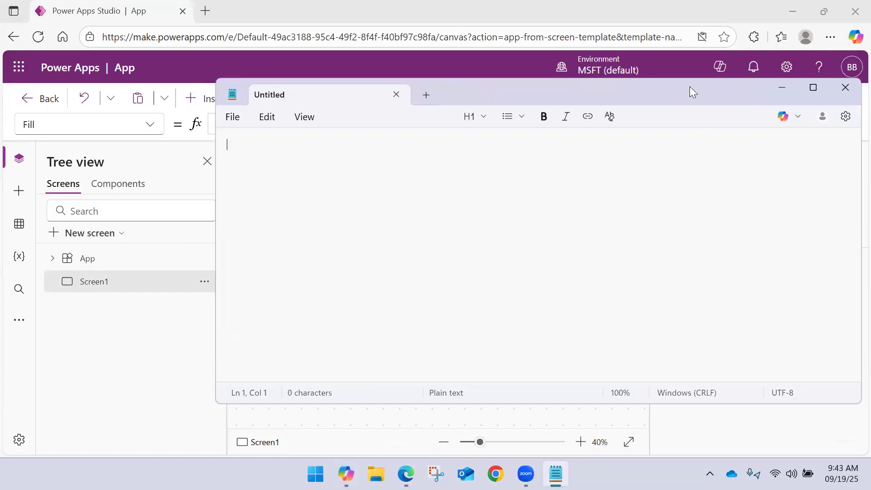
{"action": "left_click_drag", "start_coordinate": [690, 87], "coordinate": [562, 86]}
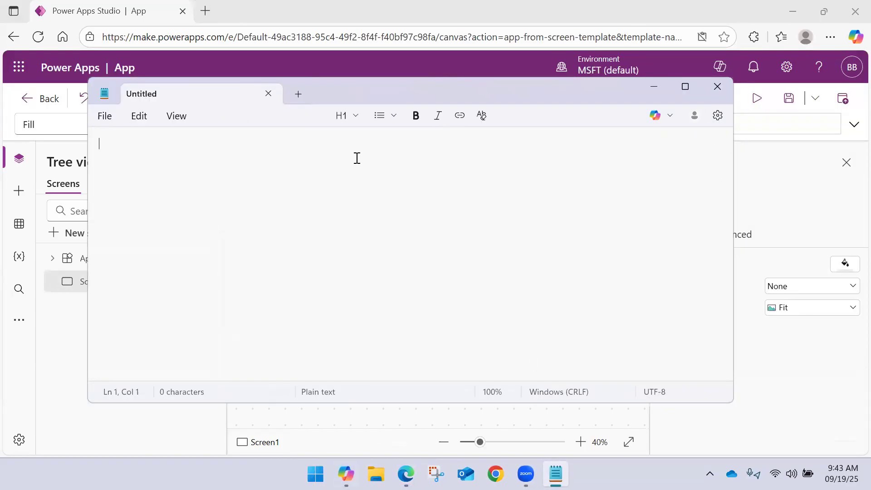
Write 'Global Variable : Set()' and 'Local Variable : ContextUpdate()' on separate lines.
{"action": "type", "text": "Global Variable"}
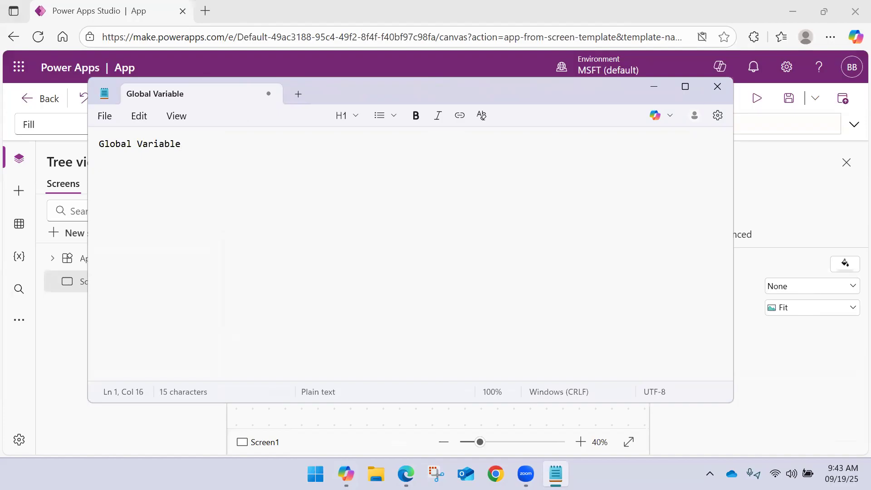
{"action": "key", "text": "BackSpace"}
{"action": "key", "text": "BackSpace"}
{"action": "type", "text": ": Set()"}
{"action": "key", "text": "Return"}
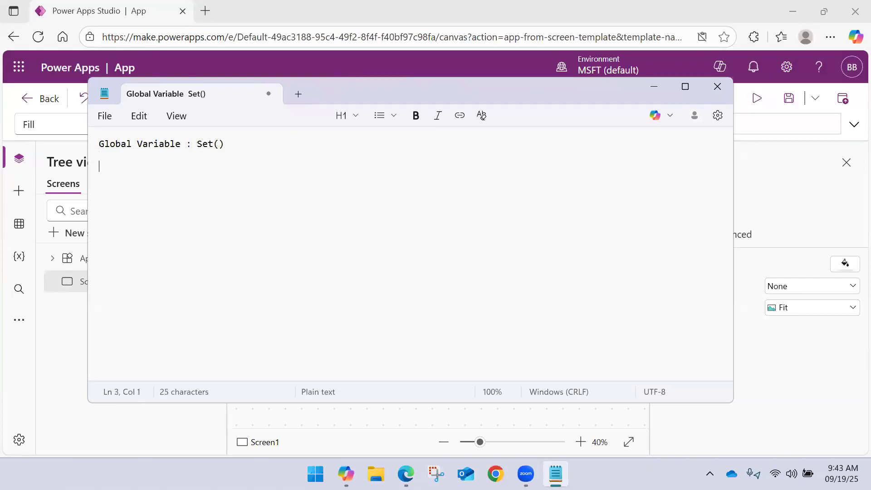
{"action": "type", "text": "ocal Varibale :"}
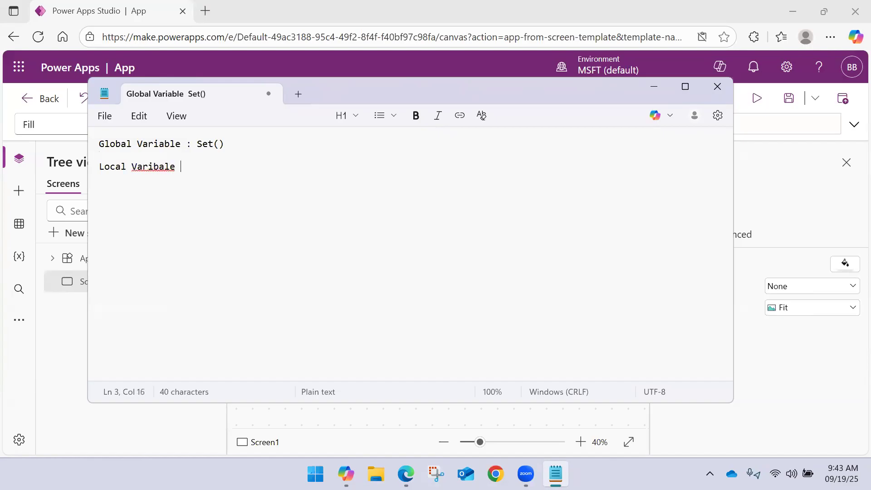
{"action": "key", "text": "BackSpace"}
{"action": "key", "text": "BackSpace"}
{"action": "key", "text": "BackSpace"}
{"action": "key", "text": "BackSpace"}
{"action": "key", "text": "BackSpace"}
{"action": "key", "text": "BackSpace"}
{"action": "type", "text": "ble : ContentUpdate"}
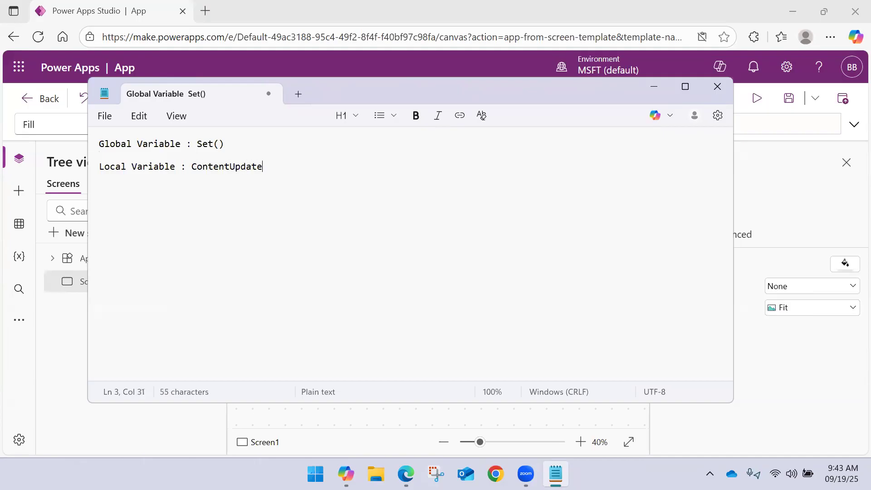
{"action": "type", "text": "()"}
{"action": "key", "text": "shift+Right"}
{"action": "type", "text": "x"}
{"action": "key", "text": "Return"}
Append 'Accessed in App' to the Set() line and 'Accessed on Screen' to the ContextUpdate() line.
{"action": "left_click", "coordinate": [369, 136]}
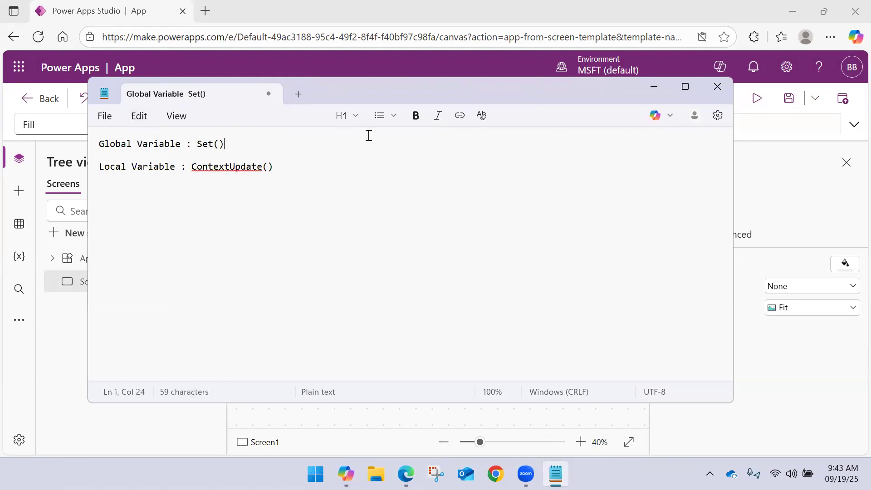
{"action": "type", "text": "-"}
{"action": "key", "text": "BackSpace"}
{"action": "key", "text": "BackSpace"}
{"action": "key", "text": "BackSpace"}
{"action": "type", "text": "Accessed in App"}
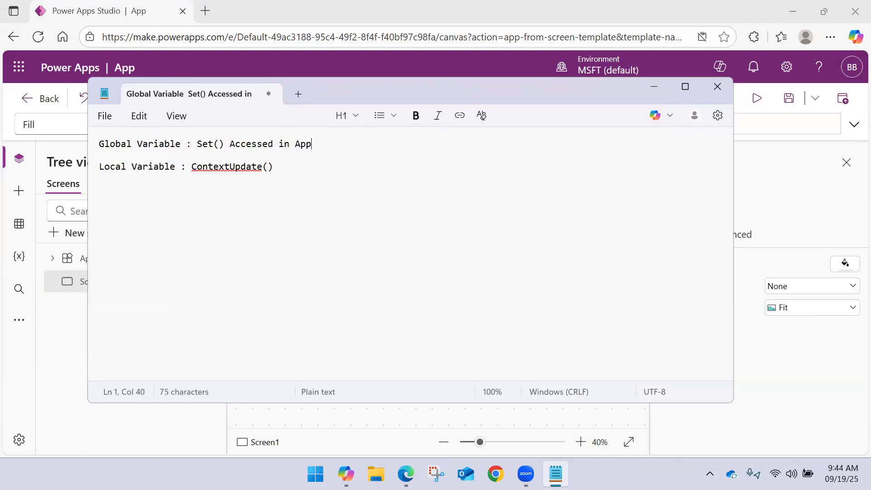
{"action": "left_click", "coordinate": [295, 157]}
{"action": "left_click", "coordinate": [230, 143]}
{"action": "left_click", "coordinate": [423, 156]}
{"action": "left_click", "coordinate": [391, 161]}
{"action": "type", "text": "Accesse"}
{"action": "type", "text": "d in"}
{"action": "key", "text": "BackSpace"}
{"action": "key", "text": "BackSpace"}
{"action": "type", "text": "on Screen"}
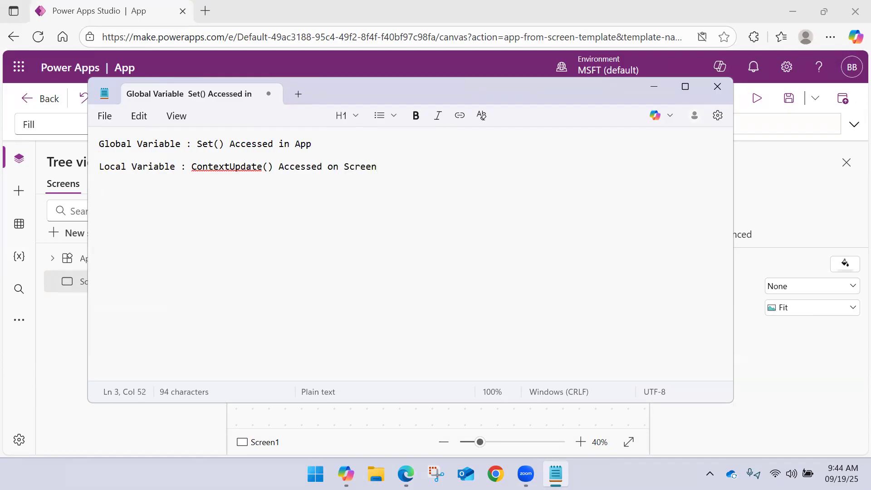
Add a 'Collection : Collect() or ClearCollect()' line, then minimise Notepad.
{"action": "key", "text": "Return"}
{"action": "key", "text": "Return"}
{"action": "type", "text": "Collection"}
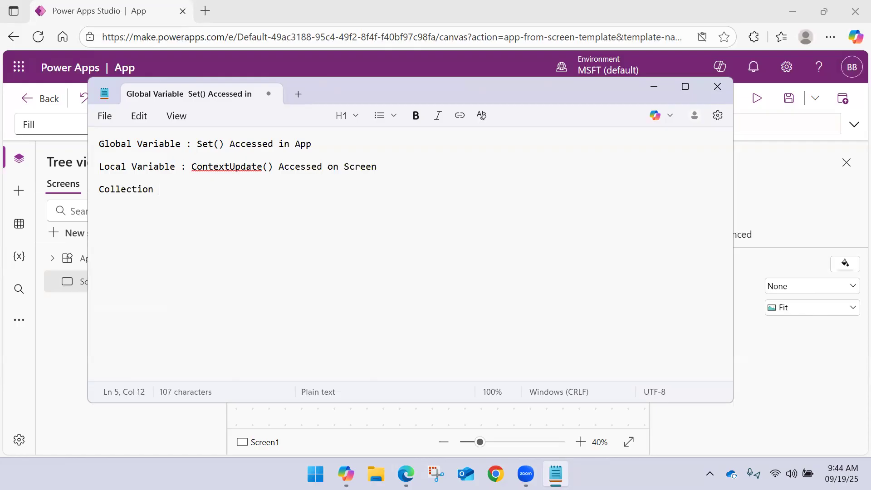
{"action": "type", "text": " : Collect() or Clear"}
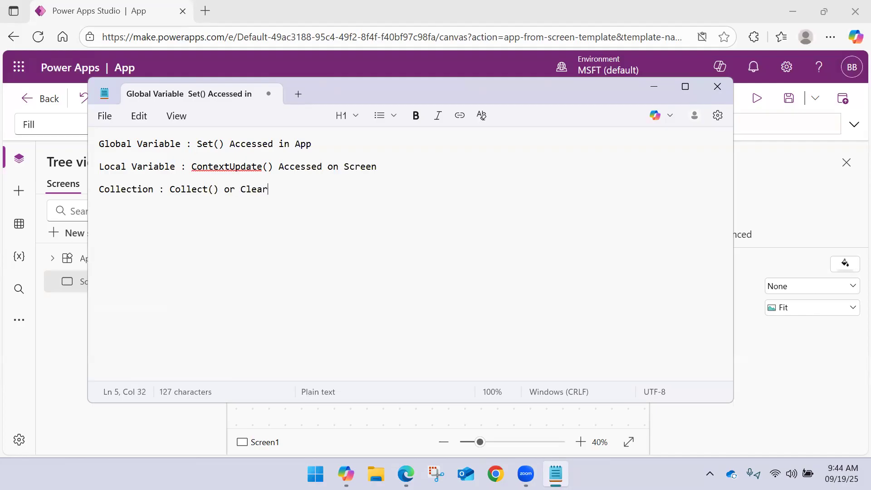
{"action": "type", "text": "Collect()"}
{"action": "key", "text": "Return"}
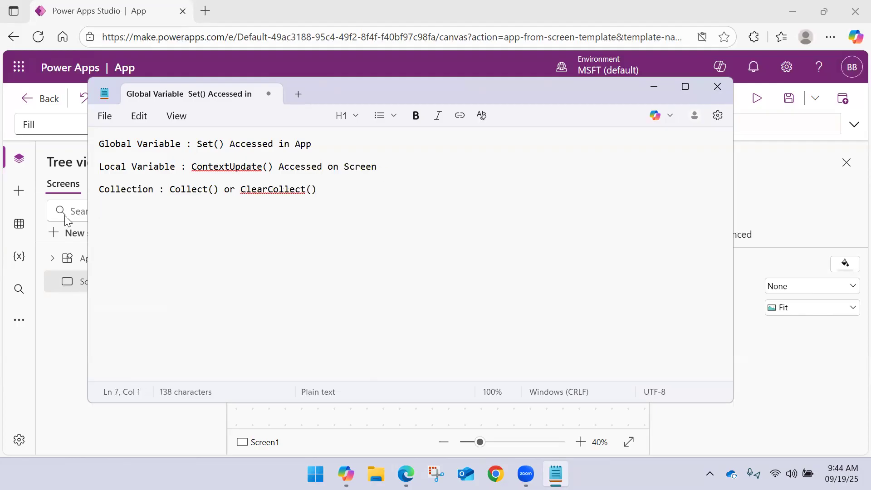
{"action": "left_click_drag", "start_coordinate": [104, 143], "coordinate": [334, 134]}
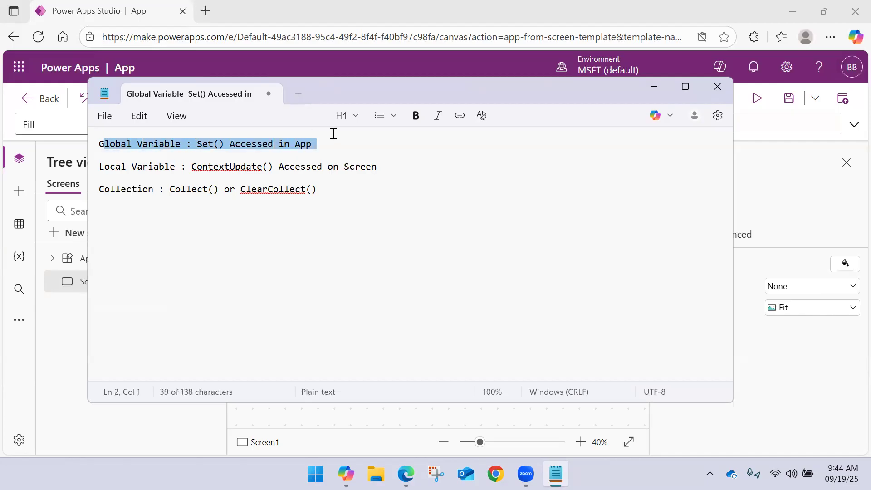
{"action": "left_click", "coordinate": [652, 85]}
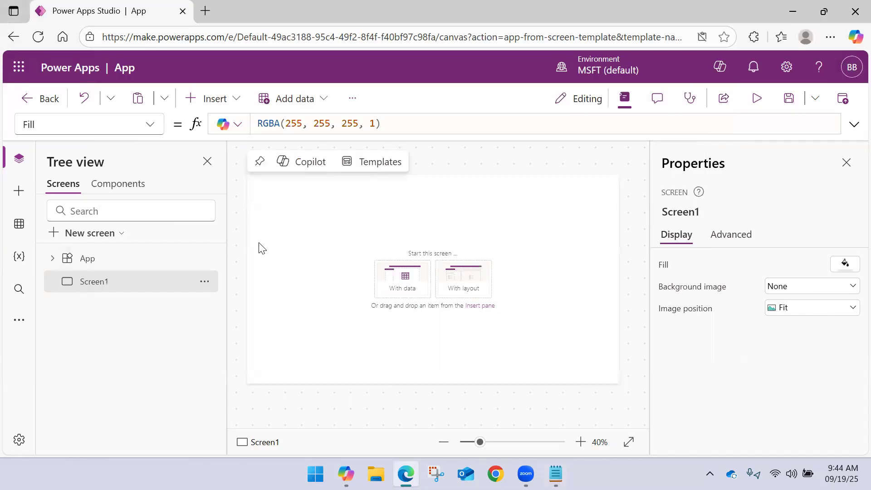
Insert a button from the Input controls and move it to the lower middle of Screen1.
{"action": "left_click", "coordinate": [18, 257]}
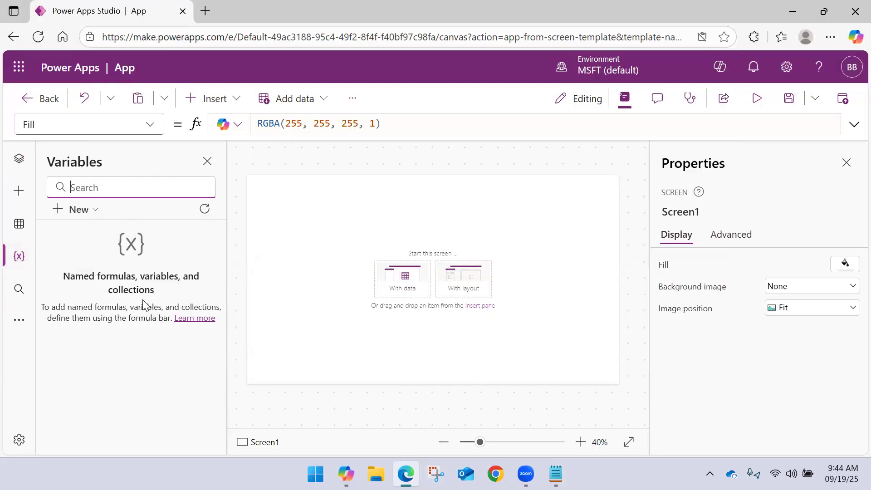
{"action": "left_click", "coordinate": [19, 164]}
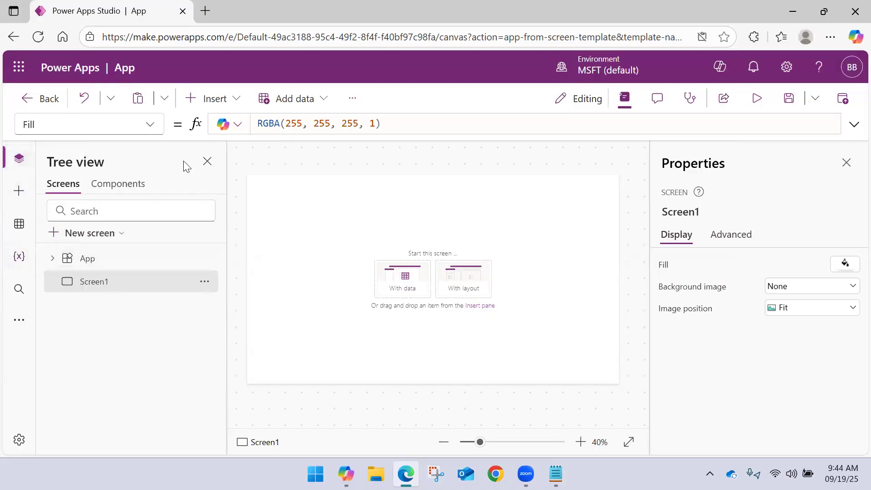
{"action": "left_click", "coordinate": [234, 106]}
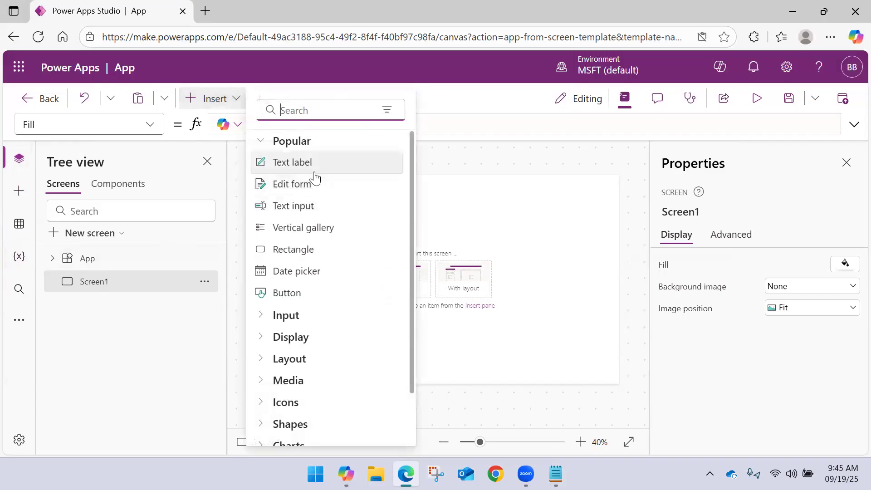
{"action": "left_click", "coordinate": [296, 323]}
{"action": "left_click", "coordinate": [288, 336]}
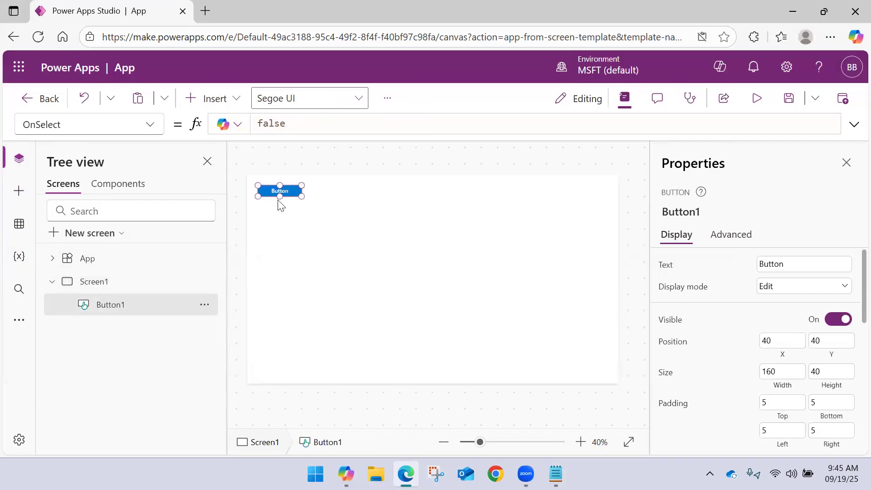
{"action": "left_click_drag", "start_coordinate": [277, 192], "coordinate": [416, 334]}
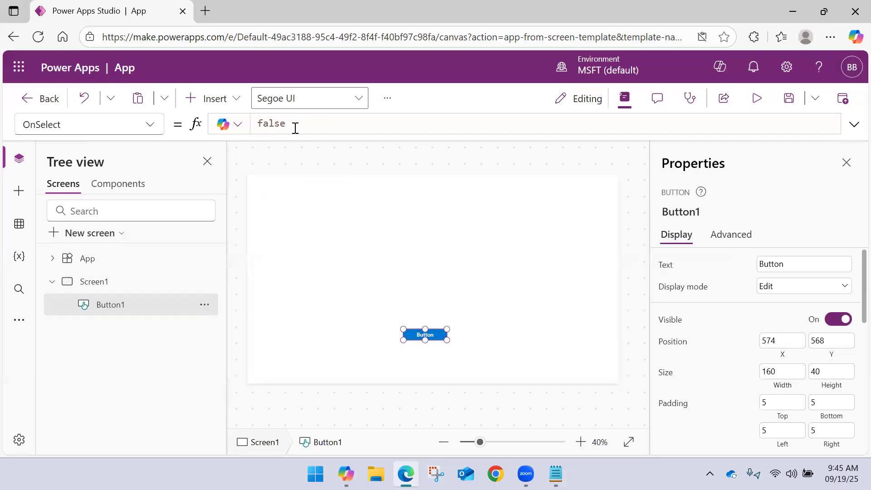
Label the button 'Calculate', close the properties panel and make the button larger.
{"action": "double_click", "coordinate": [254, 123]}
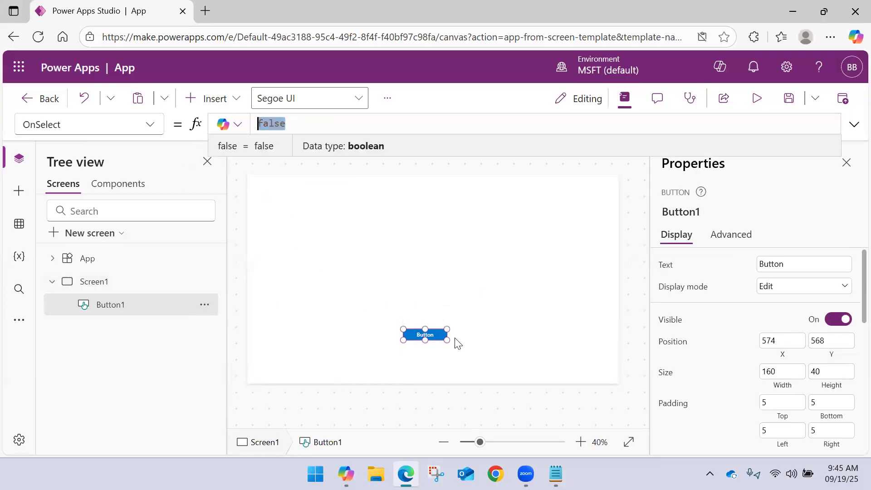
{"action": "left_click", "coordinate": [794, 265]}
{"action": "key", "text": "ctrl+a"}
{"action": "type", "text": "Create"}
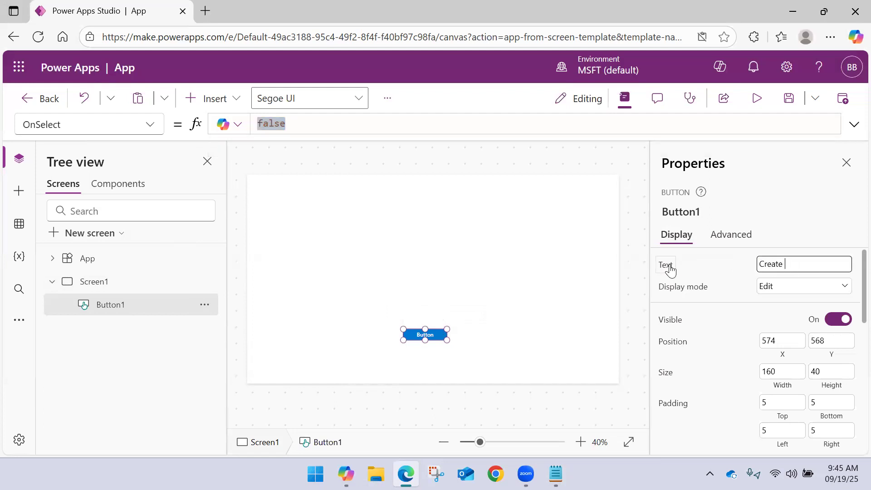
{"action": "key", "text": "ctrl+a"}
{"action": "key", "text": "BackSpace"}
{"action": "type", "text": "Variab"}
{"action": "type", "text": "Su"}
{"action": "type", "text": "Calc"}
{"action": "left_click", "coordinate": [503, 274]}
{"action": "left_click", "coordinate": [439, 335]}
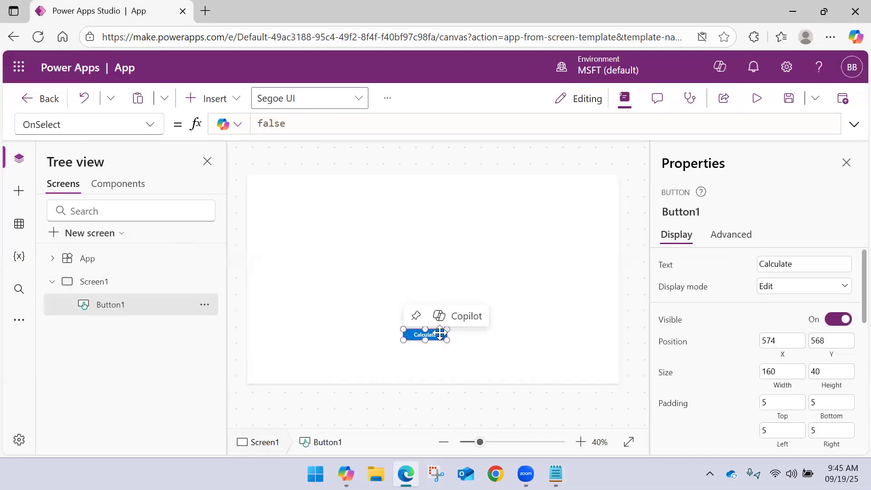
{"action": "left_click", "coordinate": [847, 162]}
{"action": "mouse_move", "coordinate": [554, 328]}
{"action": "left_mouse_down"}
{"action": "mouse_move", "coordinate": [576, 317]}
{"action": "mouse_move", "coordinate": [556, 342]}
{"action": "left_mouse_up"}
Insert a text input centred above Calculate and clear its default text.
{"action": "left_click", "coordinate": [569, 205]}
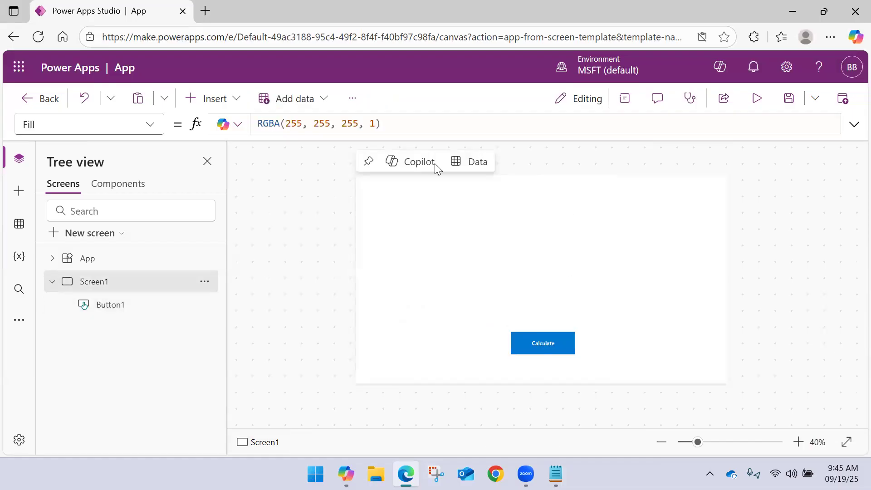
{"action": "left_click", "coordinate": [514, 340]}
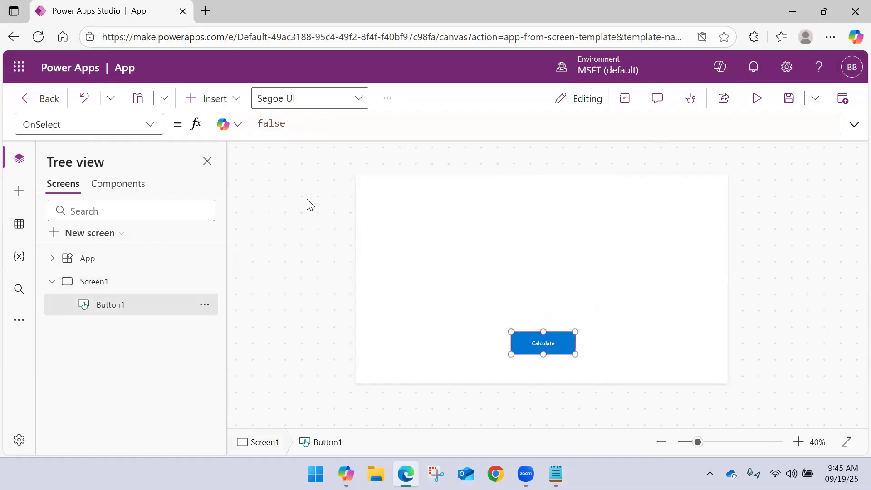
{"action": "left_click", "coordinate": [235, 101]}
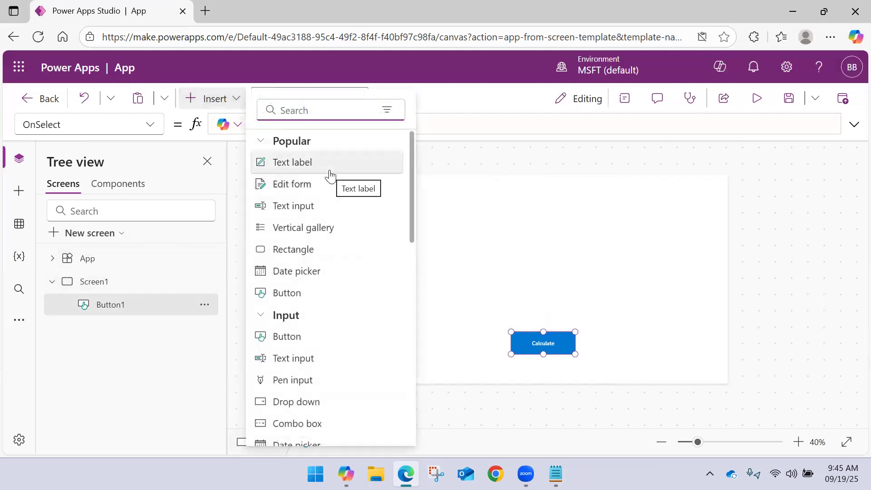
{"action": "left_click", "coordinate": [315, 205]}
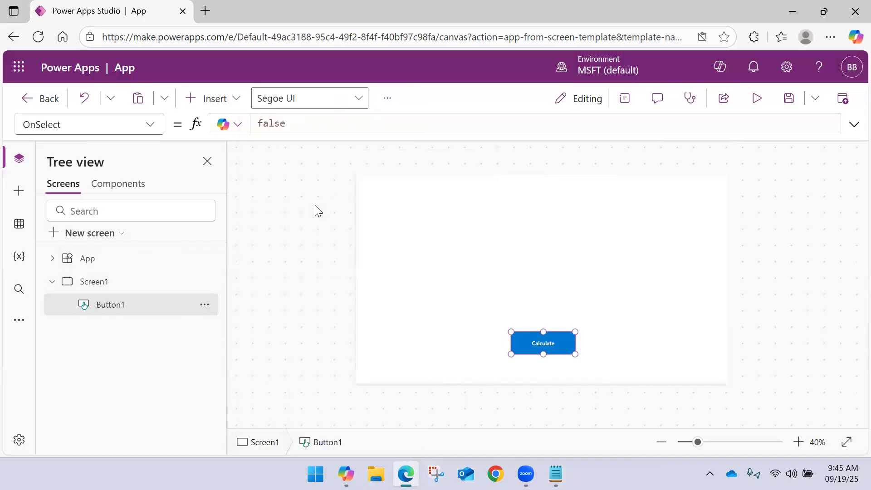
{"action": "left_click_drag", "start_coordinate": [383, 191], "coordinate": [518, 246]}
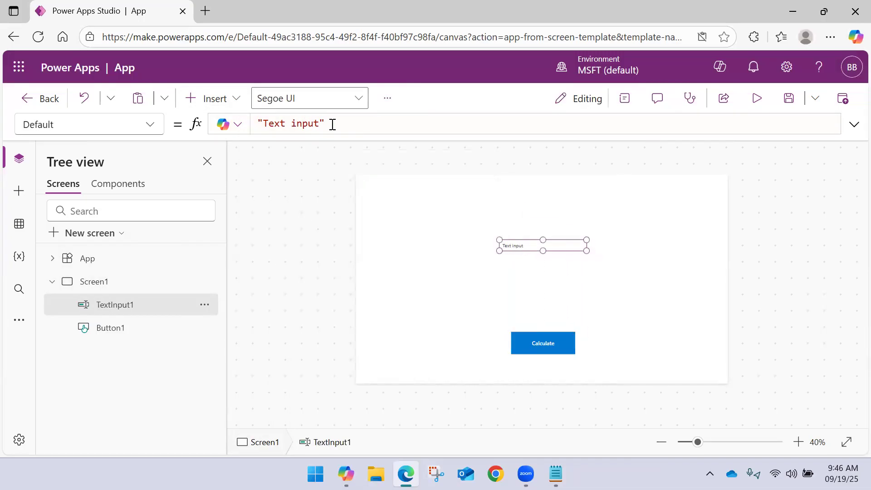
{"action": "left_click_drag", "start_coordinate": [335, 122], "coordinate": [209, 122]}
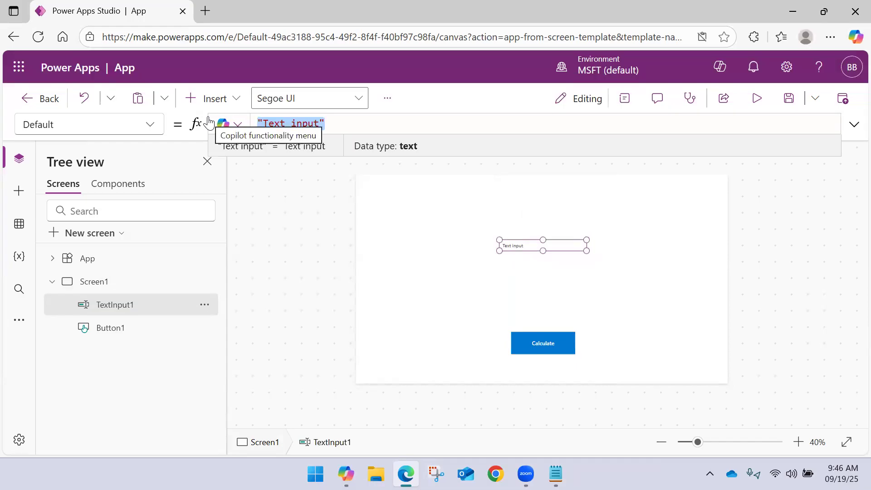
{"action": "key", "text": "BackSpace"}
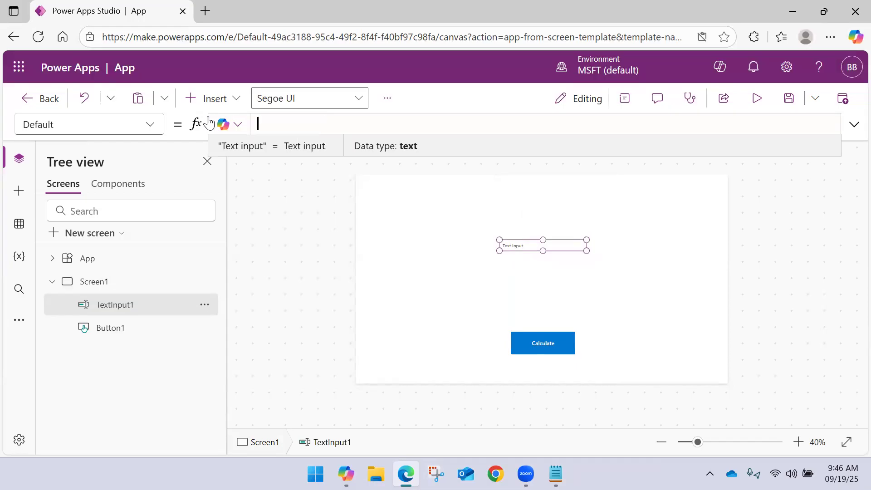
{"action": "left_click", "coordinate": [319, 209]}
{"action": "left_click", "coordinate": [518, 247]}
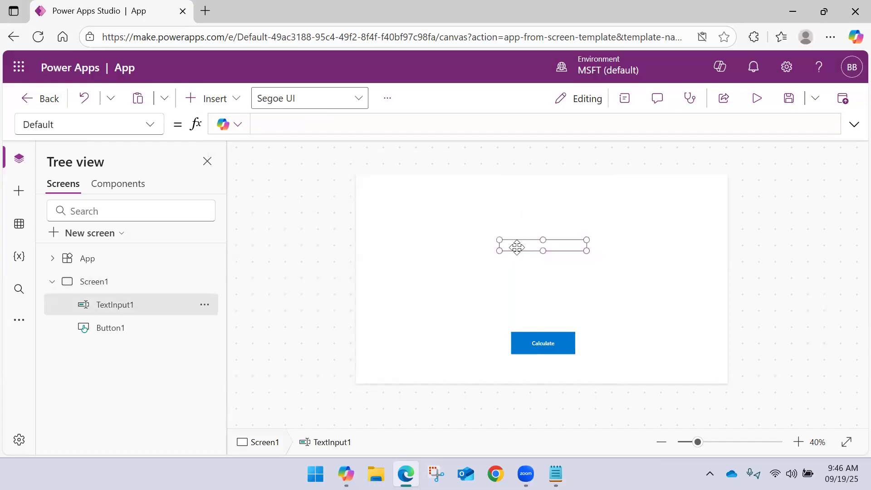
Copy the text input and place the duplicate just below the first box.
{"action": "key", "text": "ctrl+c"}
{"action": "key", "text": "ctrl+v"}
{"action": "left_click_drag", "start_coordinate": [525, 250], "coordinate": [525, 266]}
{"action": "left_click", "coordinate": [478, 227]}
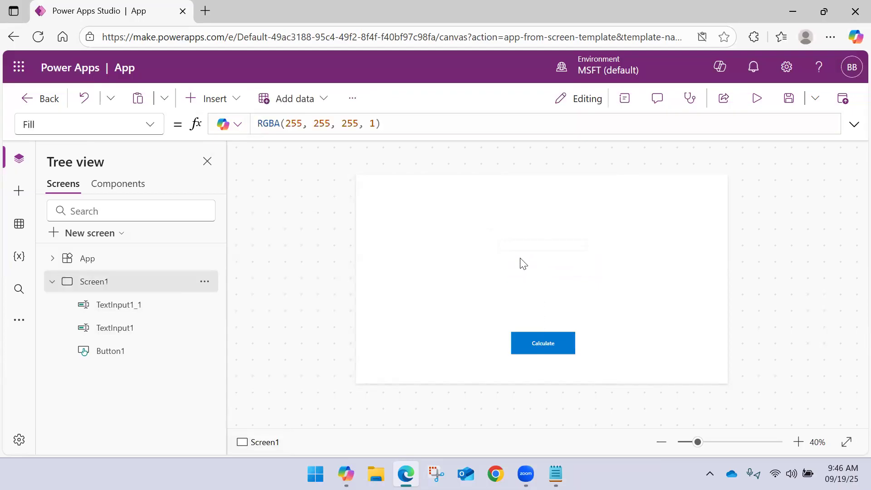
{"action": "left_click", "coordinate": [522, 250]}
{"action": "left_click", "coordinate": [522, 264]}
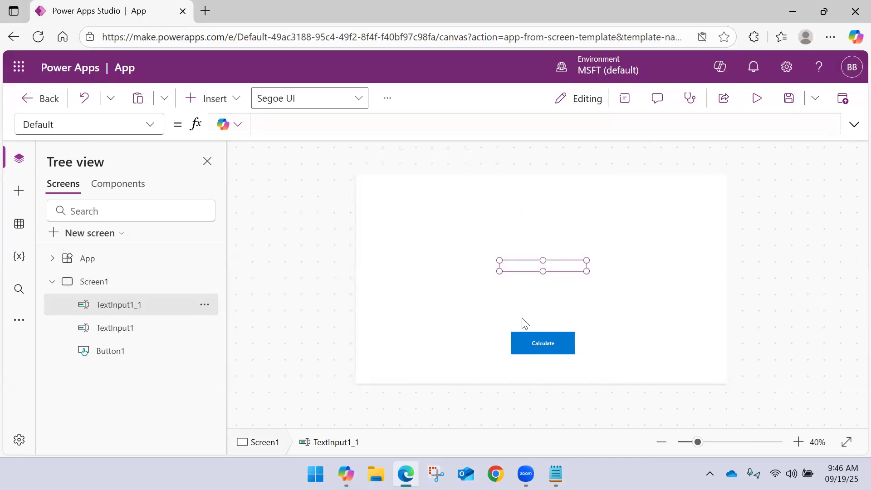
{"action": "left_click", "coordinate": [532, 340]}
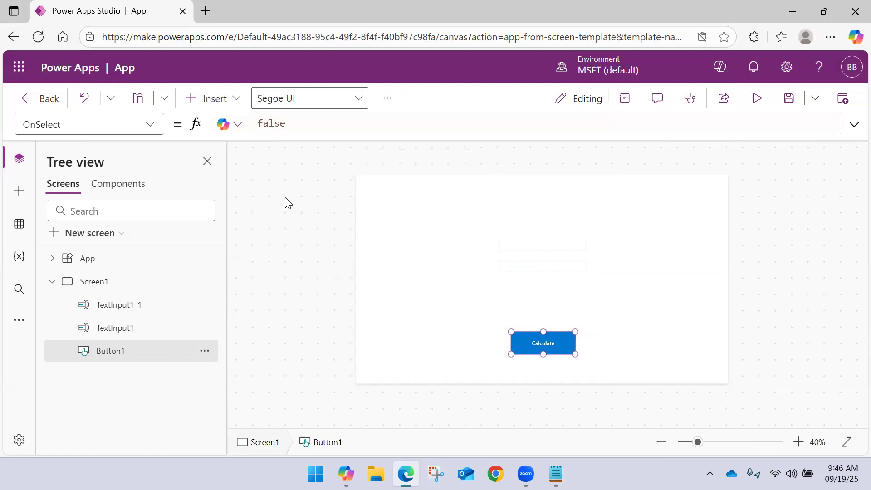
{"action": "double_click", "coordinate": [292, 128]}
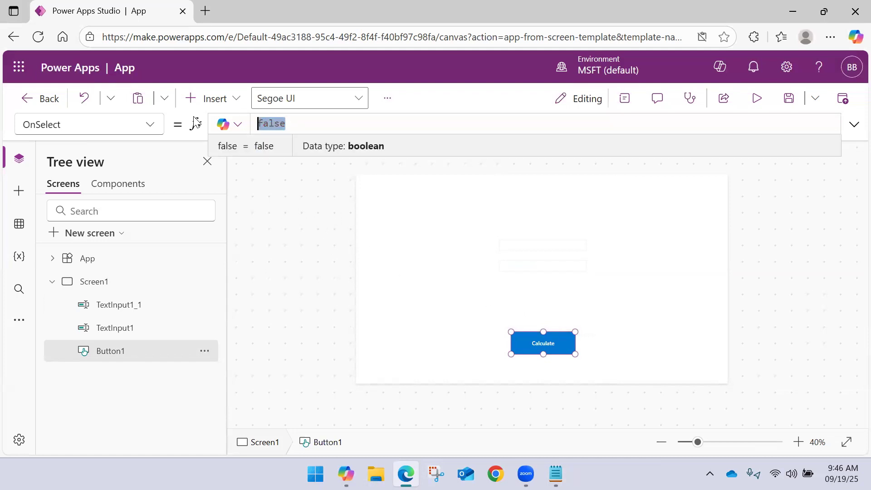
Enter TextInput1.Text + TextInput1_1.Text as the Calculate button's OnSelect formula.
{"action": "type", "text": "Text"}
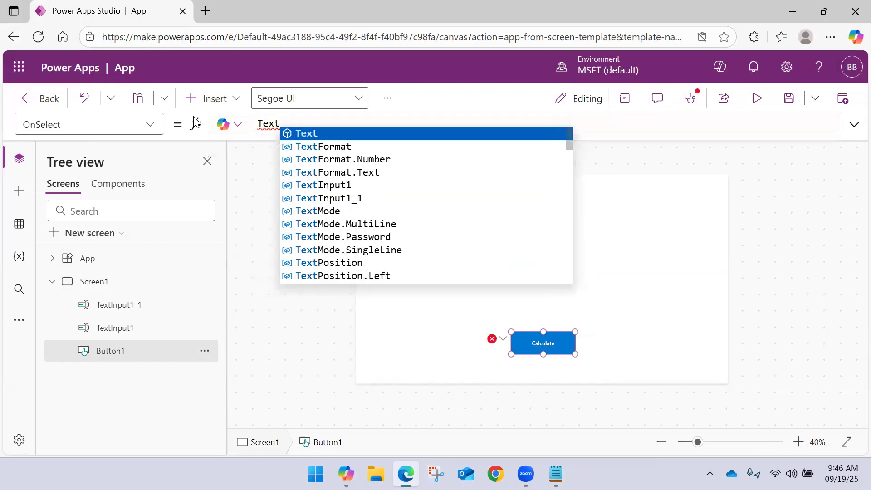
{"action": "key", "text": "Down"}
{"action": "key", "text": "Down"}
{"action": "key", "text": "Down"}
{"action": "key", "text": "Down"}
{"action": "key", "text": "Tab"}
{"action": "type", "text": "."}
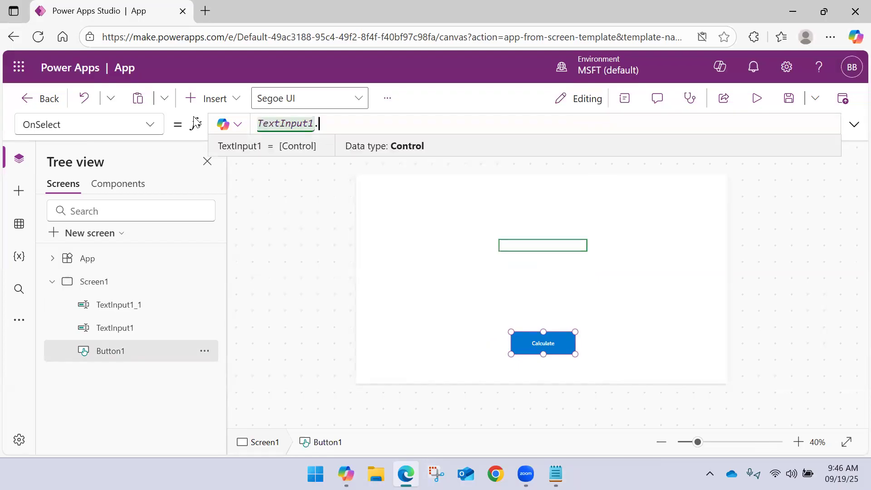
{"action": "key", "text": "Down"}
{"action": "key", "text": "Down"}
{"action": "key", "text": "Down"}
{"action": "key", "text": "Down"}
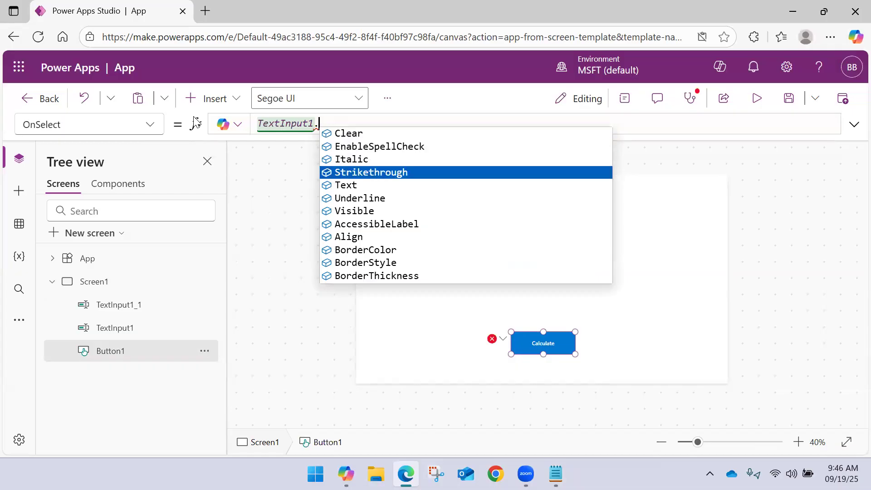
{"action": "key", "text": "Tab"}
{"action": "type", "text": "+ "}
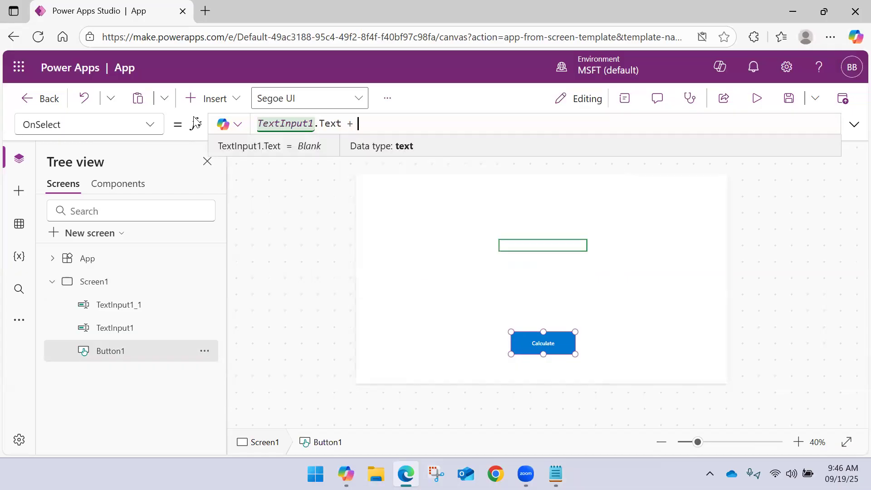
{"action": "type", "text": "Tex"}
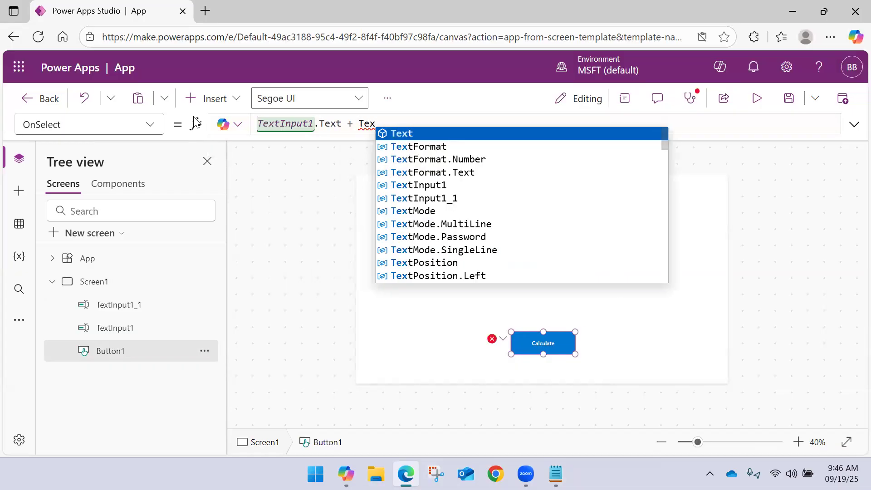
{"action": "key", "text": "Down"}
{"action": "key", "text": "Down"}
{"action": "key", "text": "Down"}
{"action": "key", "text": "Down"}
{"action": "key", "text": "Down"}
{"action": "key", "text": "Tab"}
{"action": "type", "text": "."}
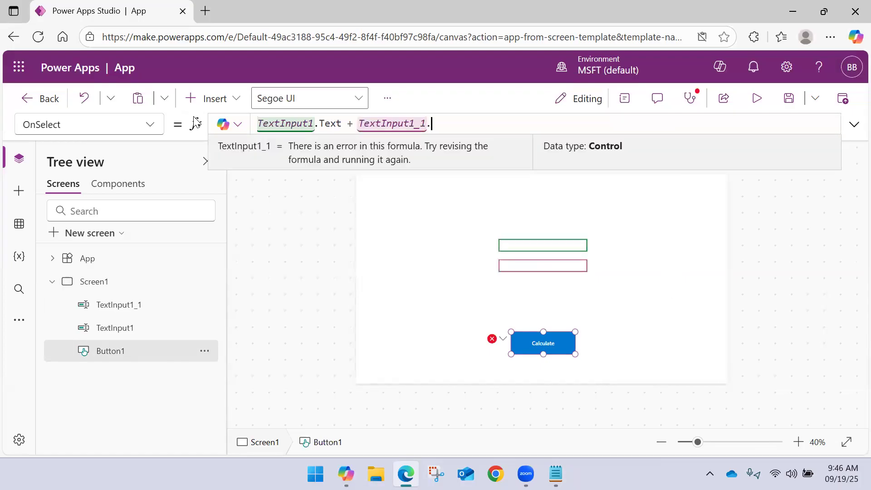
{"action": "key", "text": "Down"}
{"action": "key", "text": "Down"}
{"action": "type", "text": "Te"}
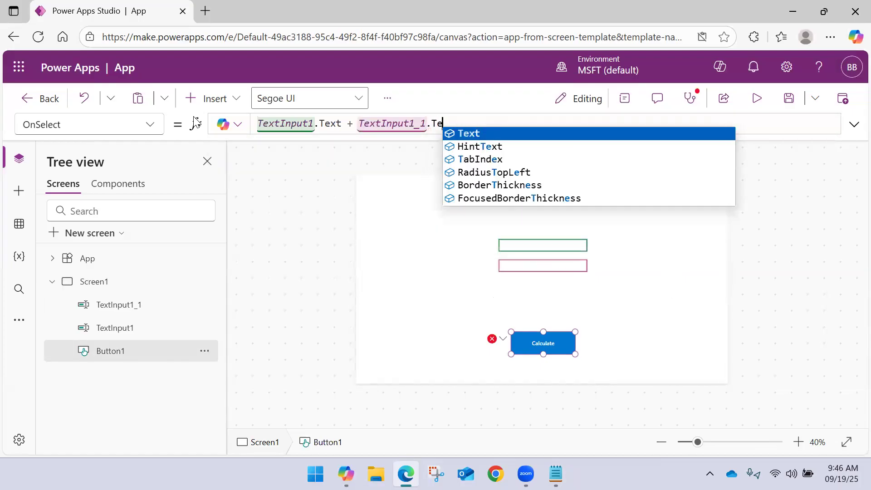
{"action": "key", "text": "Tab"}
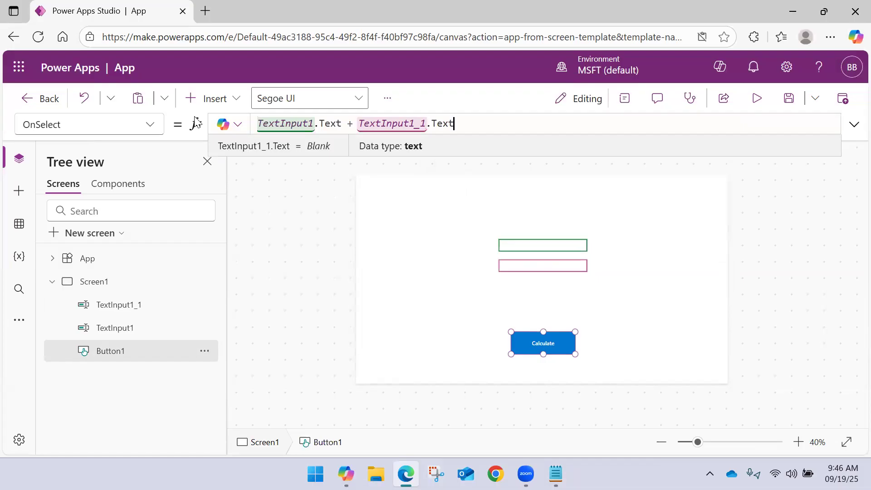
Commit the formula and reselect the Calculate button to confirm it.
{"action": "left_click", "coordinate": [584, 306]}
{"action": "left_click", "coordinate": [538, 344]}
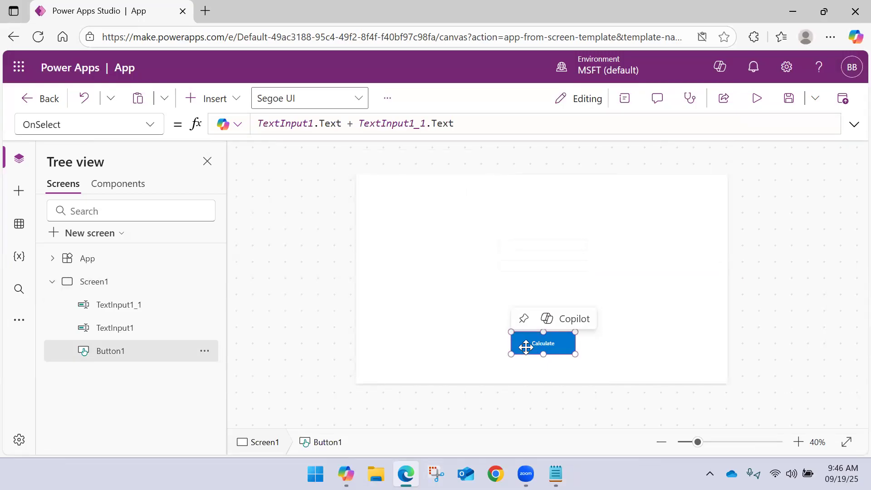
{"action": "left_click", "coordinate": [609, 356]}
{"action": "left_click", "coordinate": [519, 346]}
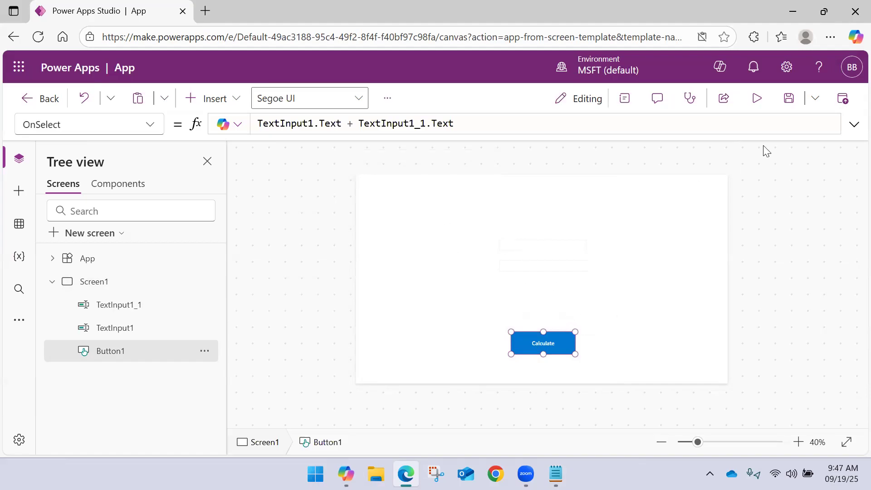
Preview the app, enter 100 and 200 in the boxes, press Calculate, then exit preview.
{"action": "left_click", "coordinate": [757, 98]}
{"action": "key", "text": "ctrl+minus"}
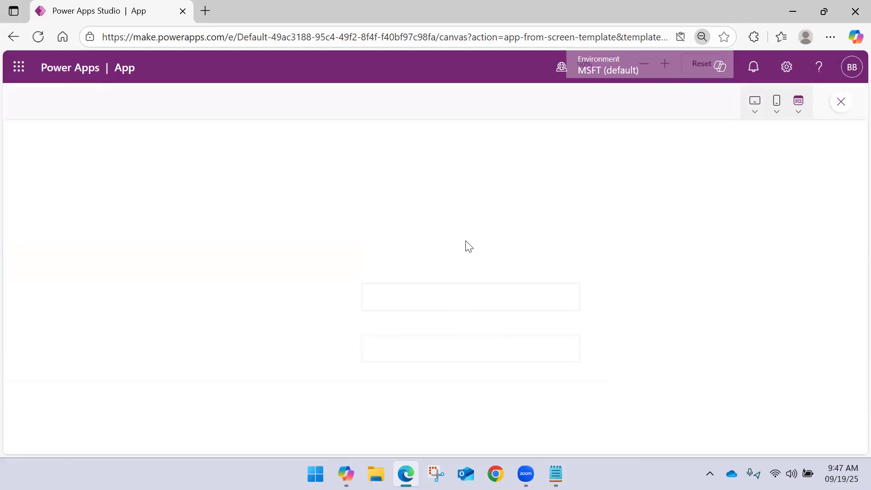
{"action": "left_click", "coordinate": [401, 252]}
{"action": "type", "text": "100"}
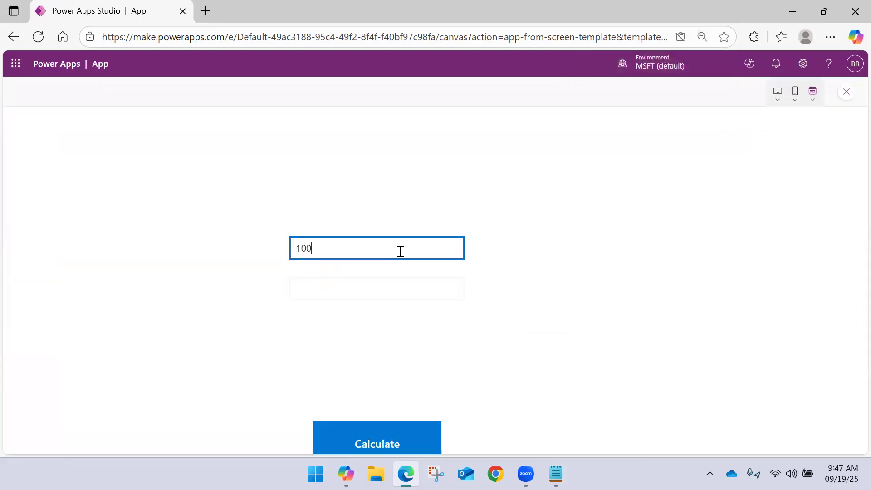
{"action": "left_click", "coordinate": [381, 277]}
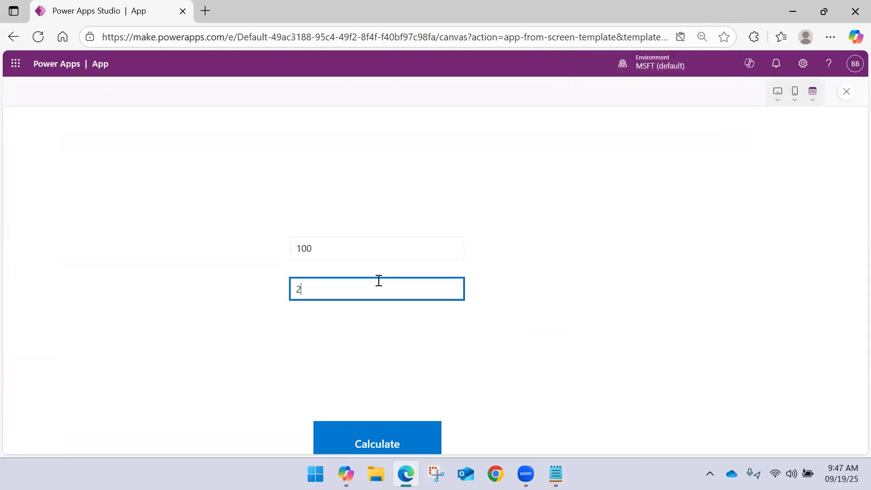
{"action": "left_click", "coordinate": [336, 362]}
{"action": "left_click", "coordinate": [348, 433]}
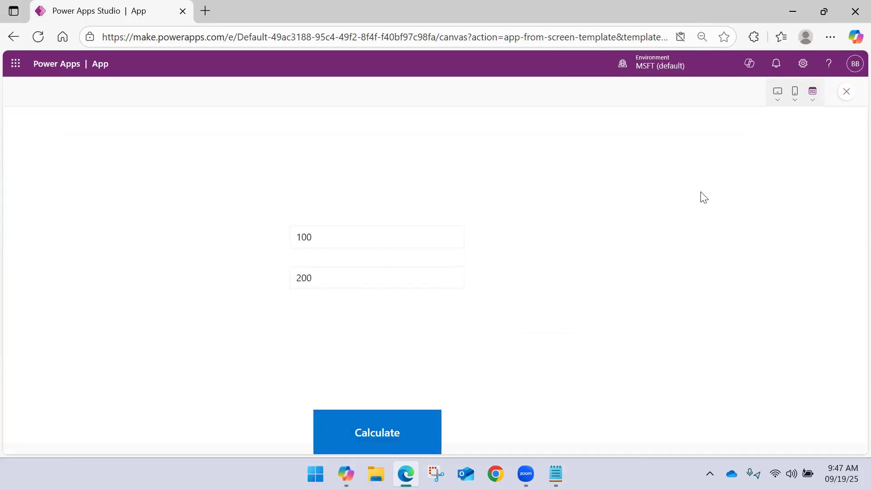
{"action": "left_click", "coordinate": [847, 94]}
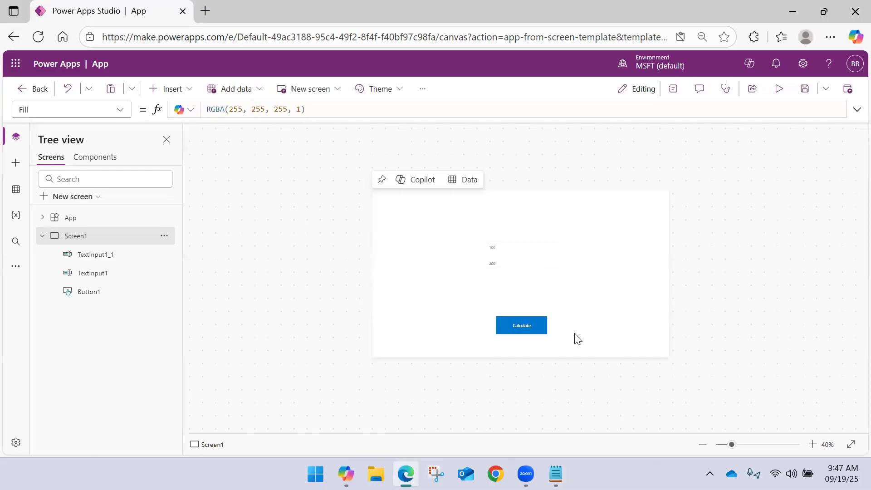
Move both text inputs and the Calculate button up-left, with the button directly beneath the boxes.
{"action": "scroll", "coordinate": [574, 295], "scroll_direction": "up", "scroll_amount": 3}
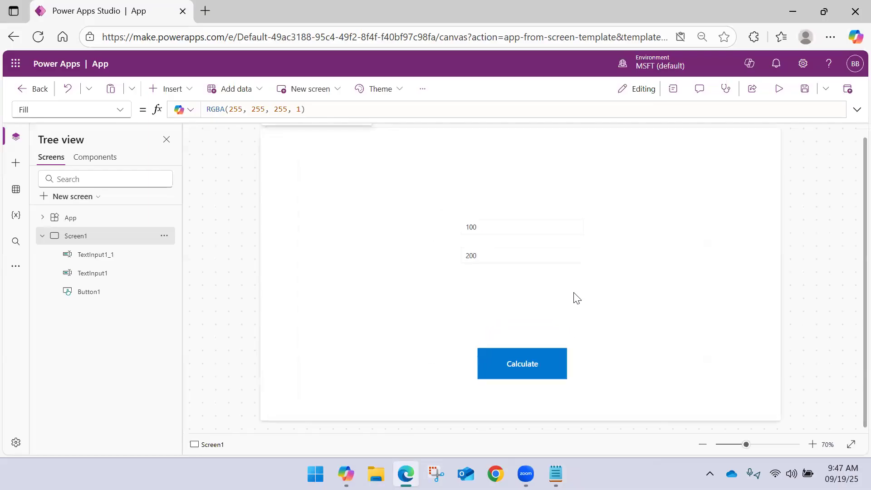
{"action": "scroll", "coordinate": [576, 298], "scroll_direction": "up", "scroll_amount": 1}
{"action": "left_click_drag", "start_coordinate": [618, 148], "coordinate": [415, 443]}
{"action": "left_click_drag", "start_coordinate": [482, 365], "coordinate": [327, 295]}
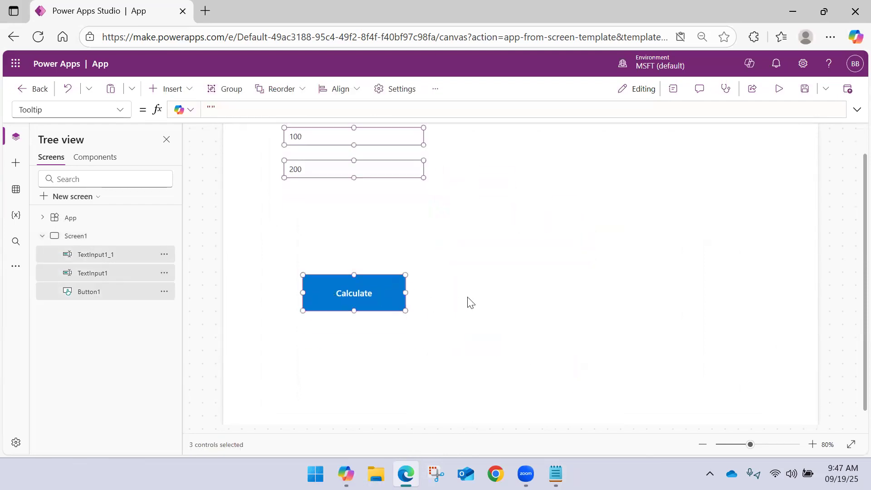
{"action": "left_click", "coordinate": [358, 321]}
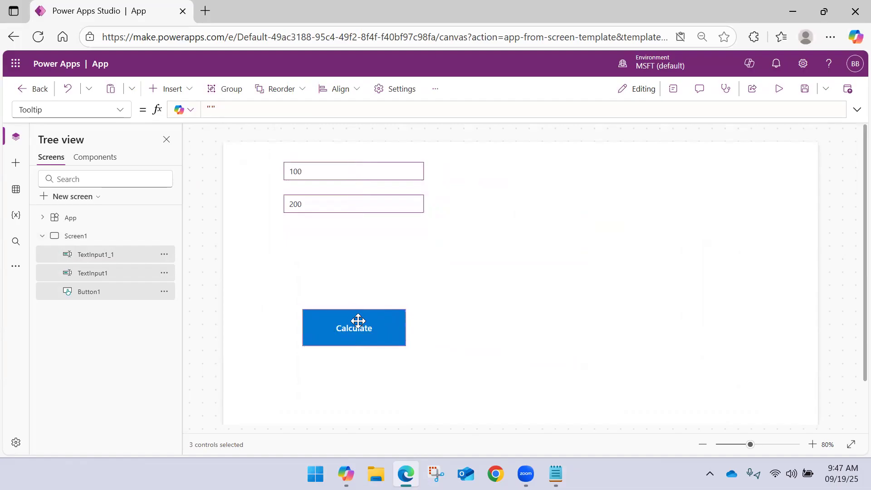
{"action": "left_click", "coordinate": [352, 327]}
{"action": "left_click_drag", "start_coordinate": [352, 325], "coordinate": [345, 261]}
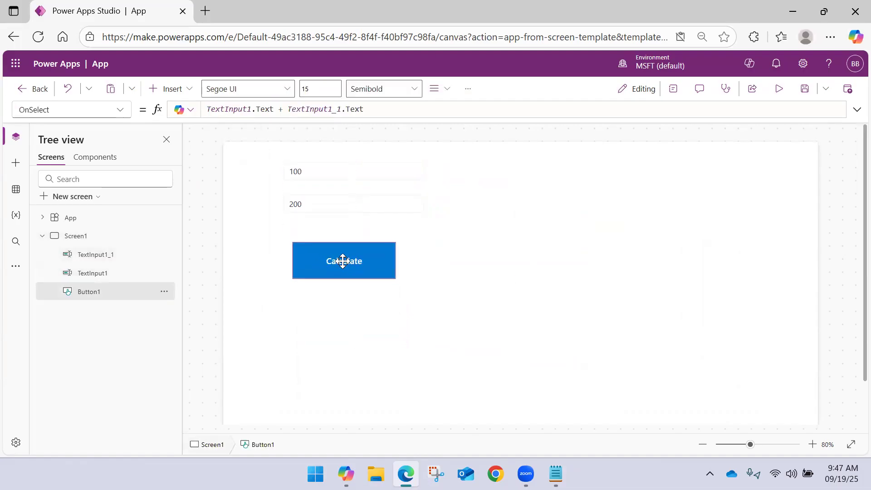
Rewrite the OnSelect formula as Set(Total, TextInput1.Text + TextInput1_1.Text).
{"action": "left_click", "coordinate": [209, 104]}
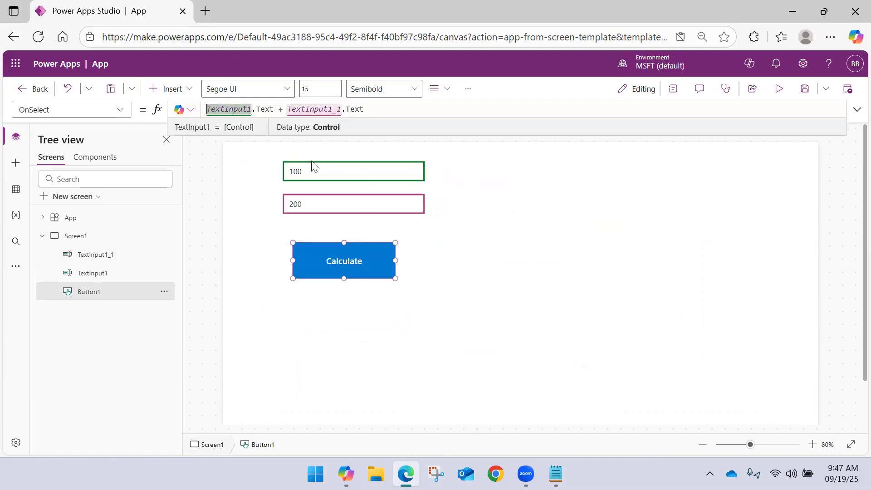
{"action": "type", "text": "Se"}
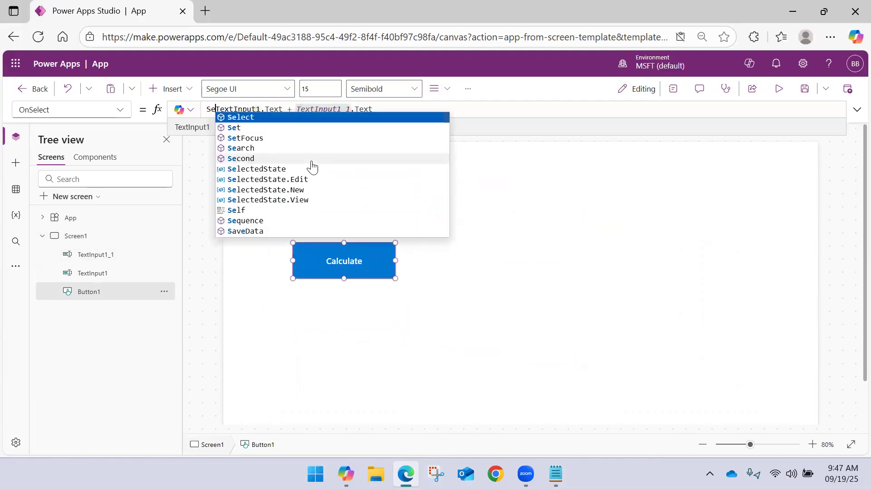
{"action": "key", "text": "Down"}
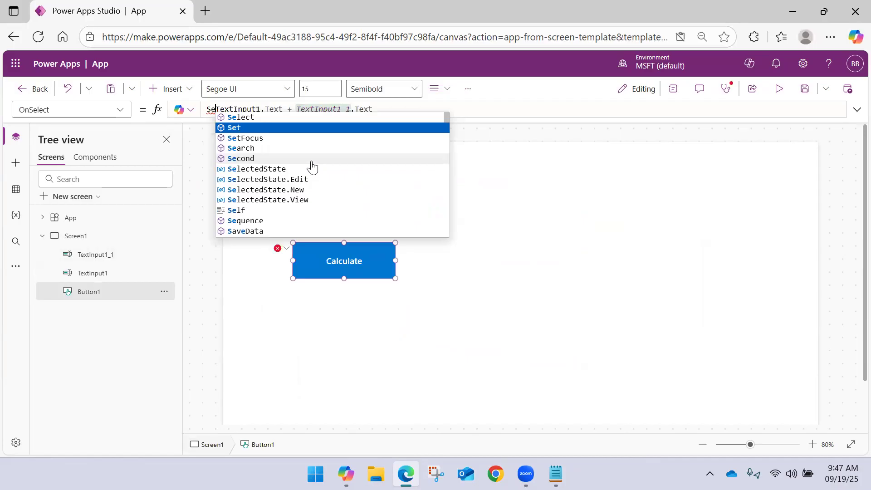
{"action": "key", "text": "Tab"}
{"action": "key", "text": "ctrl+z"}
{"action": "key", "text": "ctrl+z"}
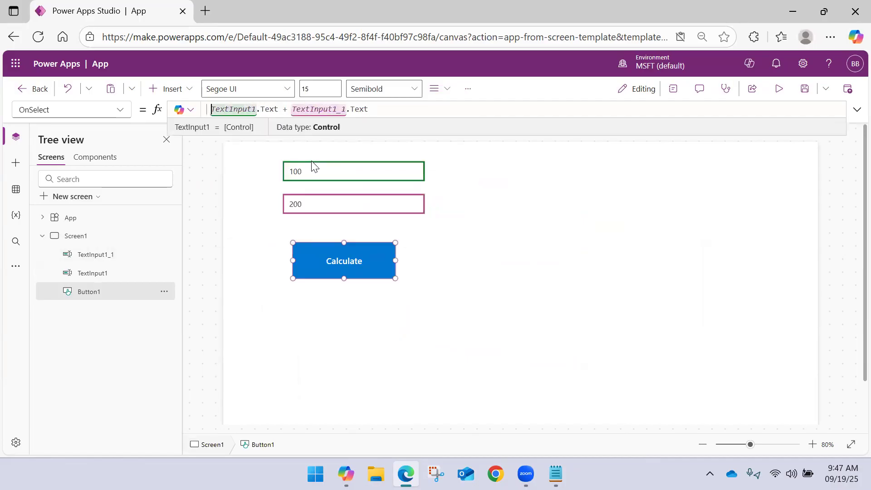
{"action": "type", "text": "Set("}
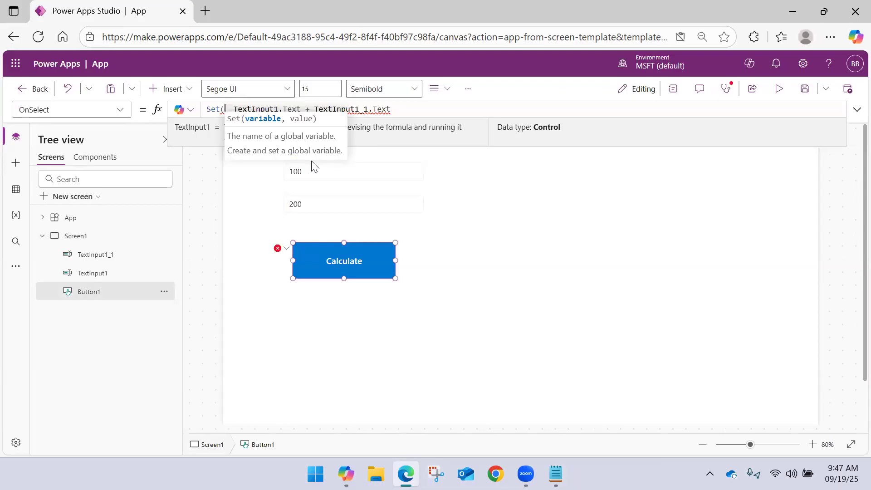
{"action": "type", "text": "Total"}
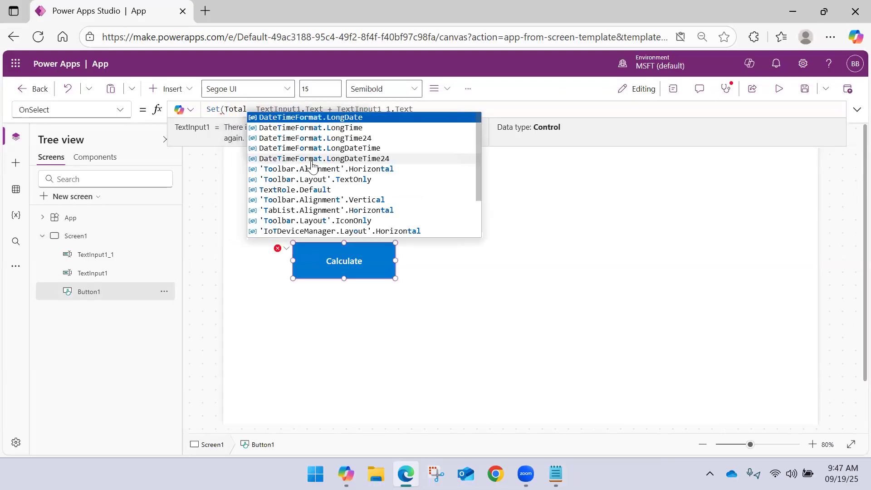
{"action": "type", "text": ","}
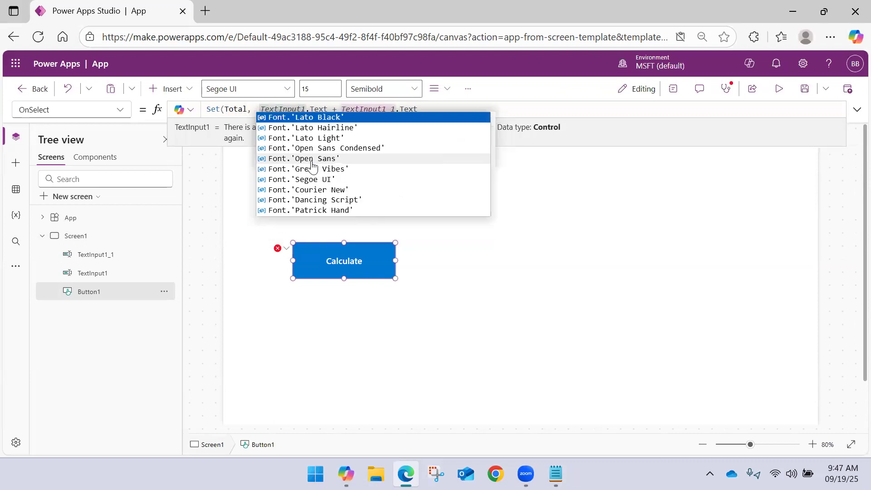
{"action": "key", "text": "BackSpace"}
{"action": "key", "text": "ctrl+Right"}
{"action": "key", "text": "ctrl+Right"}
{"action": "key", "text": "ctrl+Right"}
{"action": "key", "text": "ctrl+Right"}
{"action": "key", "text": "ctrl+Right"}
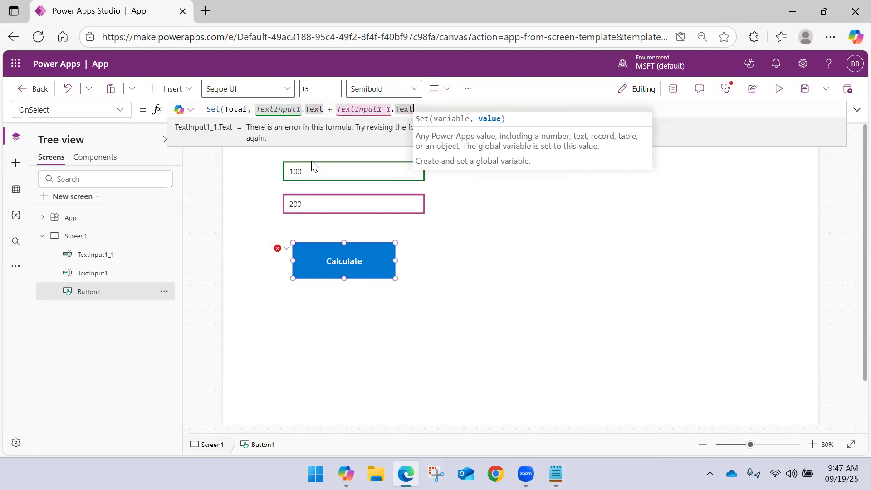
{"action": "type", "text": ")"}
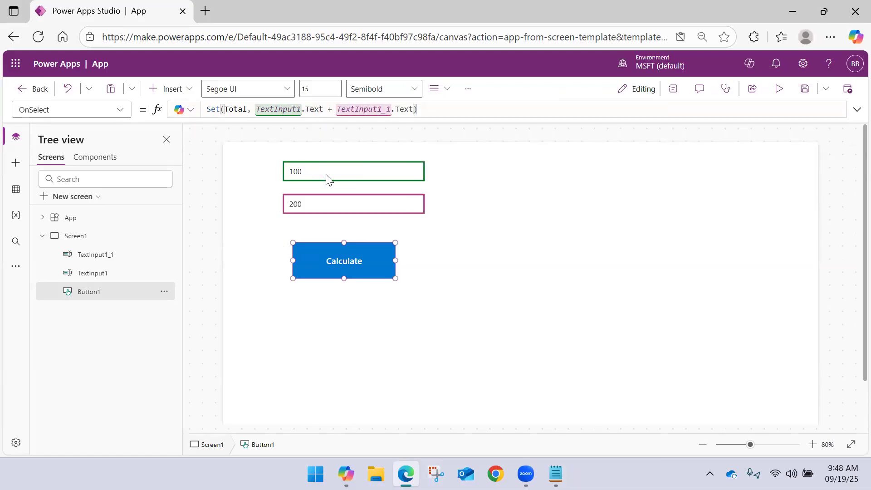
Commit the formula and reselect the Calculate button to review it.
{"action": "left_click", "coordinate": [436, 249]}
{"action": "left_click", "coordinate": [358, 262]}
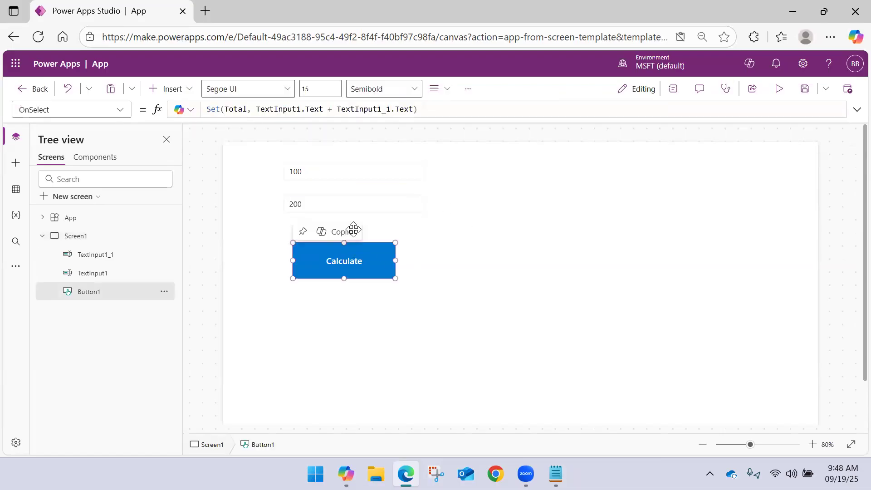
{"action": "left_click", "coordinate": [228, 111]}
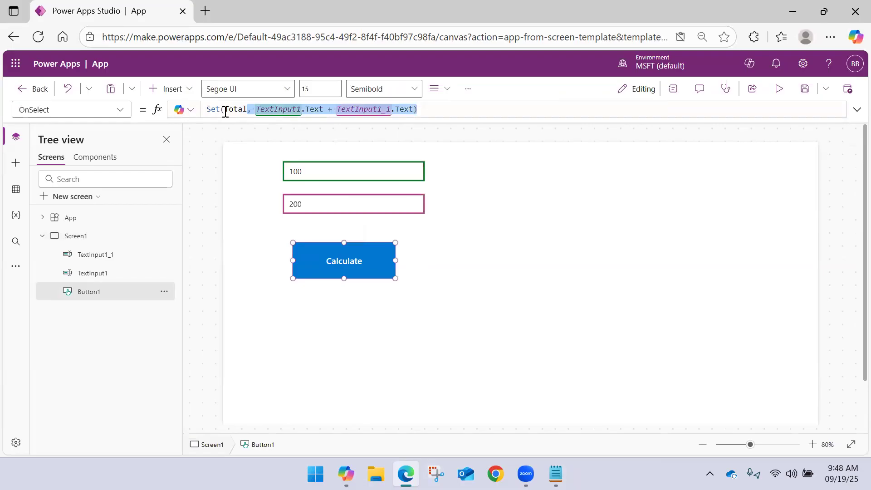
{"action": "left_click", "coordinate": [249, 173]}
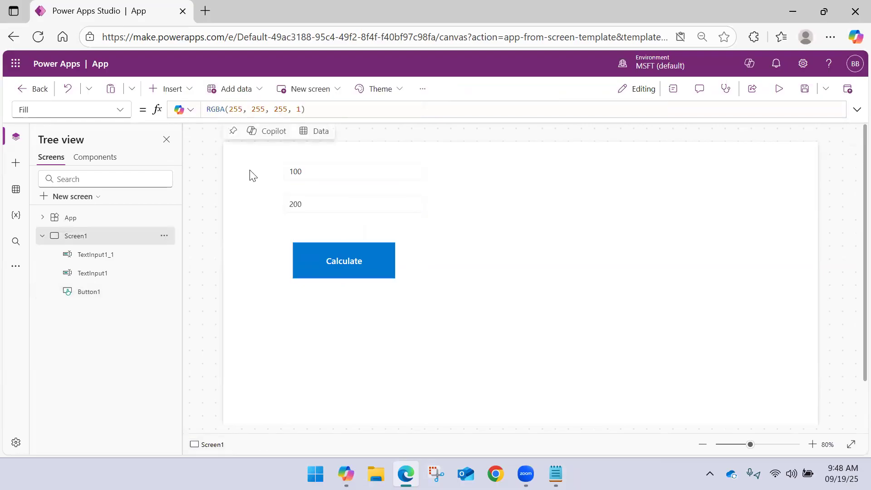
Check the Calculate button, then add a text label to the right of the inputs.
{"action": "left_click", "coordinate": [336, 271]}
{"action": "left_click", "coordinate": [488, 239]}
{"action": "left_click", "coordinate": [187, 90]}
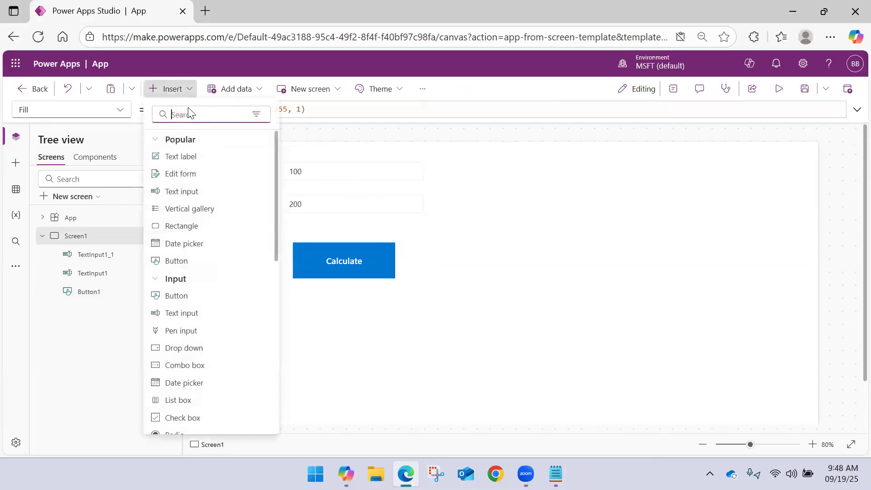
{"action": "left_click", "coordinate": [183, 156]}
{"action": "left_click_drag", "start_coordinate": [249, 166], "coordinate": [495, 197]}
Set the label's Text formula to "Total : " & Total.
{"action": "left_click", "coordinate": [244, 109]}
{"action": "left_click_drag", "start_coordinate": [250, 109], "coordinate": [191, 115]}
{"action": "double_click", "coordinate": [222, 109]}
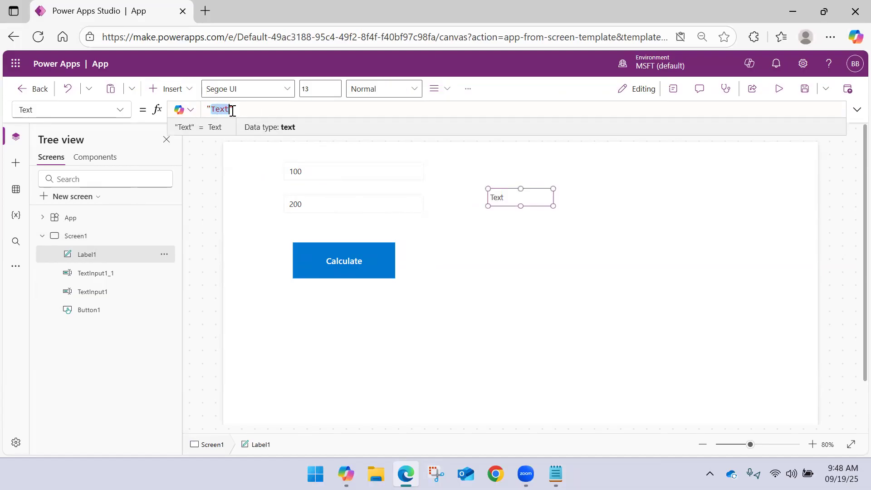
{"action": "type", "text": "Total\""}
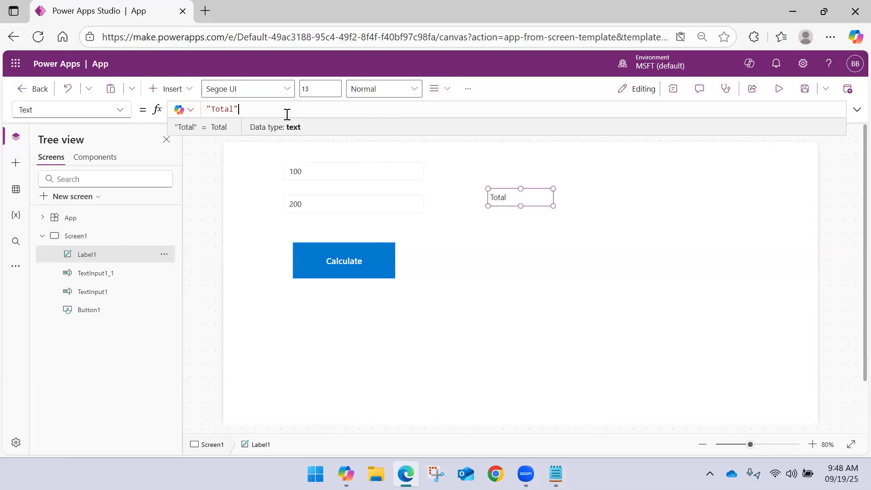
{"action": "type", "text": " &Total"}
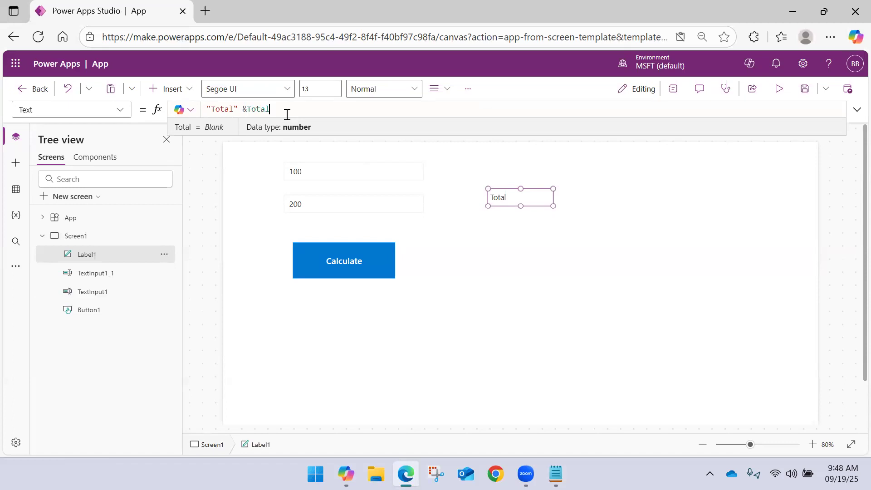
{"action": "left_click", "coordinate": [236, 109]}
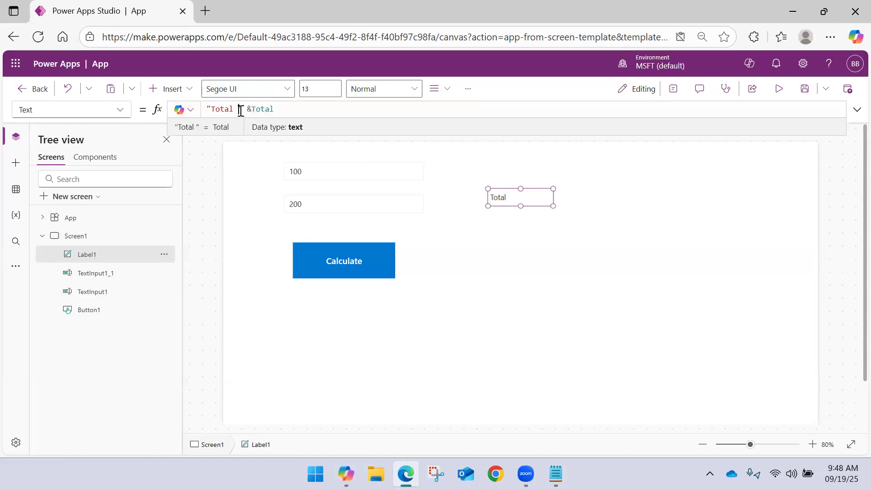
{"action": "type", "text": ":"}
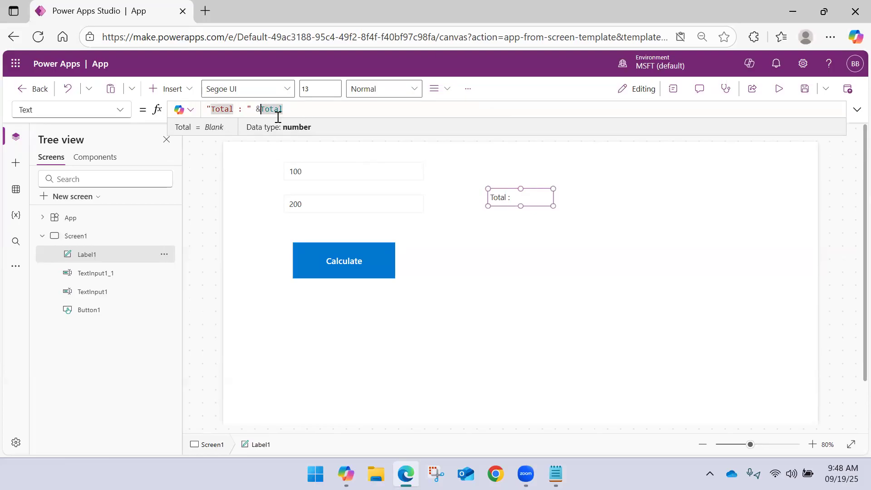
{"action": "left_click", "coordinate": [616, 181]}
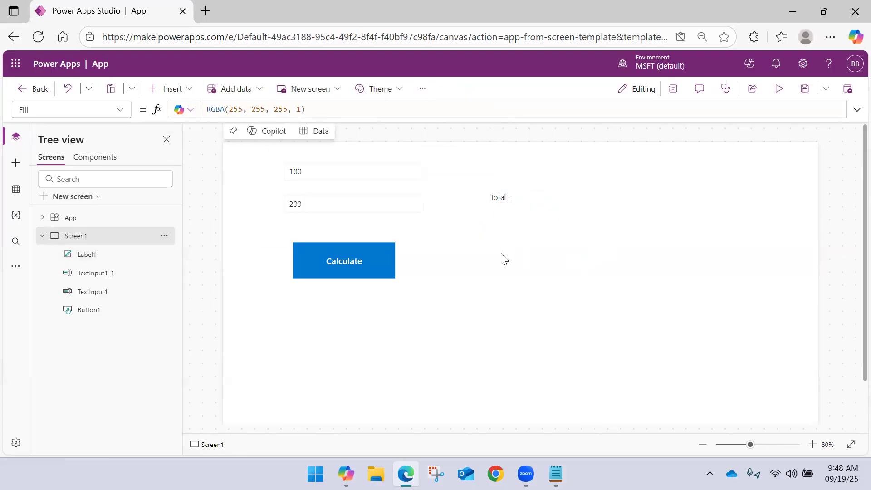
Preview the app, change 100 to 400 and recalculate to show Total : 600.
{"action": "left_click", "coordinate": [778, 89]}
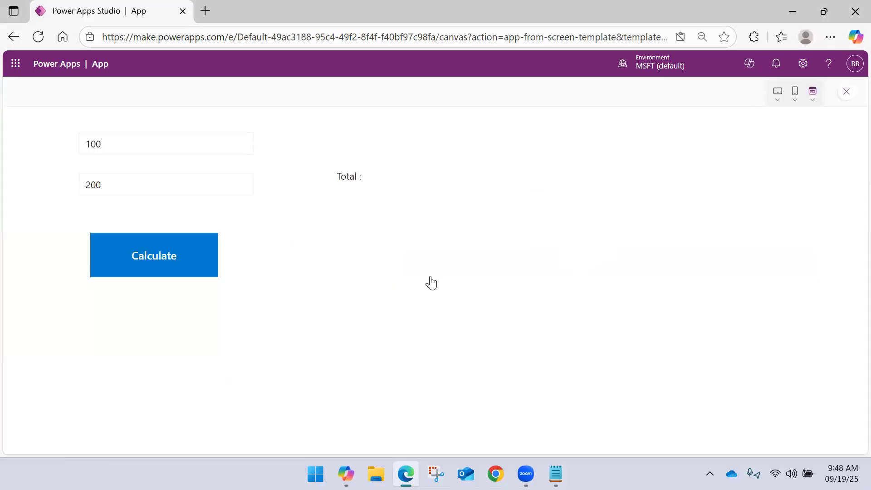
{"action": "left_click", "coordinate": [185, 272]}
{"action": "left_click_drag", "start_coordinate": [171, 136], "coordinate": [28, 145]}
{"action": "type", "text": "400"}
{"action": "left_click", "coordinate": [172, 252]}
{"action": "left_click", "coordinate": [845, 92]}
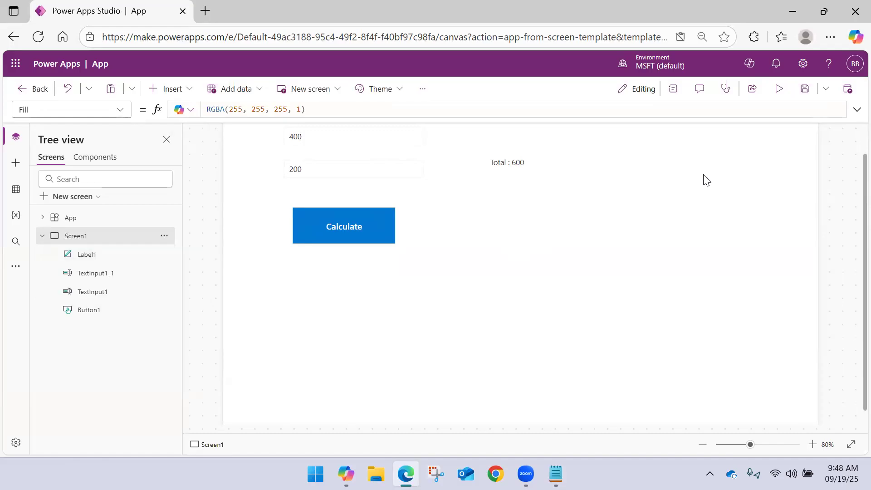
Review the Notepad notes on variable types, then collapse Screen1 in the Tree view.
{"action": "left_click", "coordinate": [556, 474]}
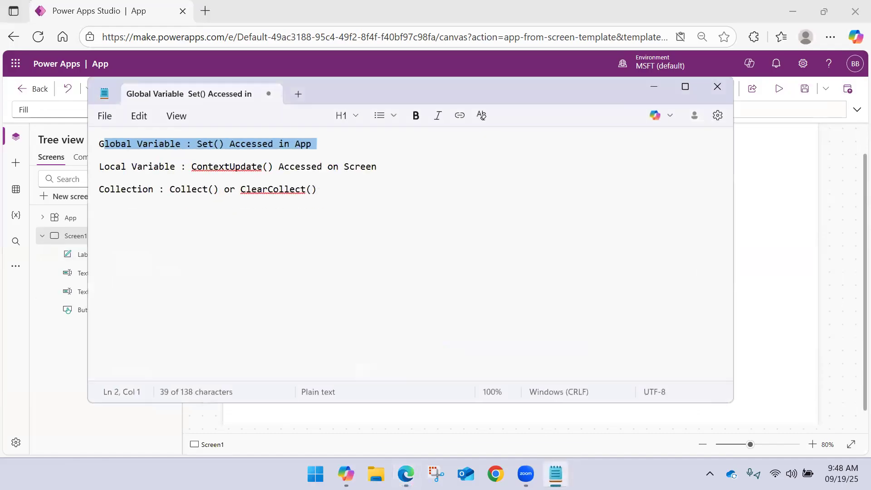
{"action": "left_click", "coordinate": [656, 87]}
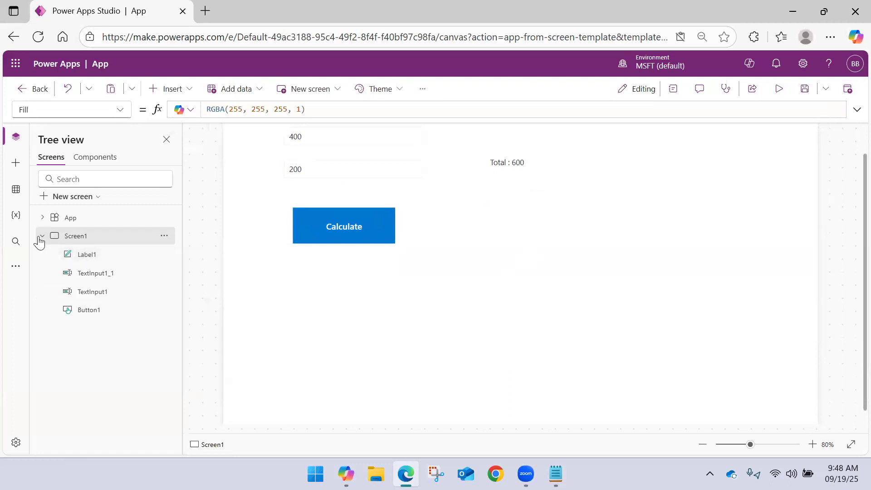
{"action": "left_click", "coordinate": [42, 236]}
{"action": "double_click", "coordinate": [100, 237]}
{"action": "left_click", "coordinate": [82, 288]}
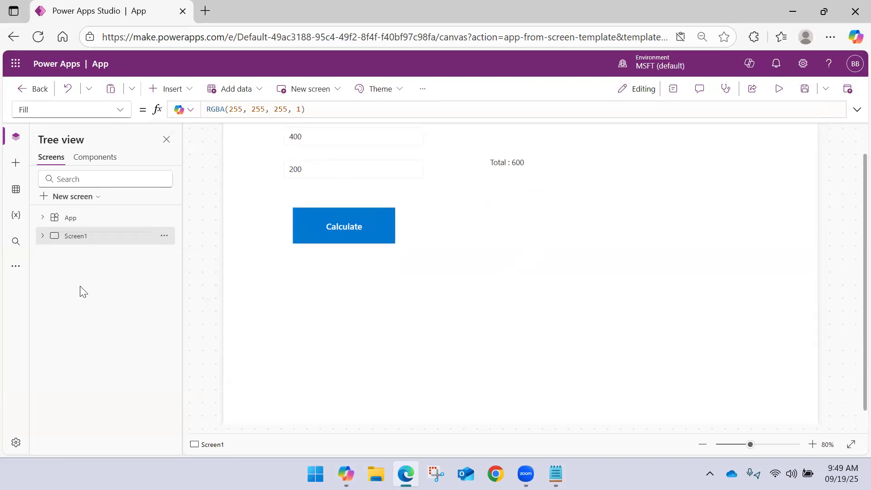
Add a blank Screen2 with a text label near its middle.
{"action": "left_click", "coordinate": [99, 199]}
{"action": "left_click", "coordinate": [186, 194]}
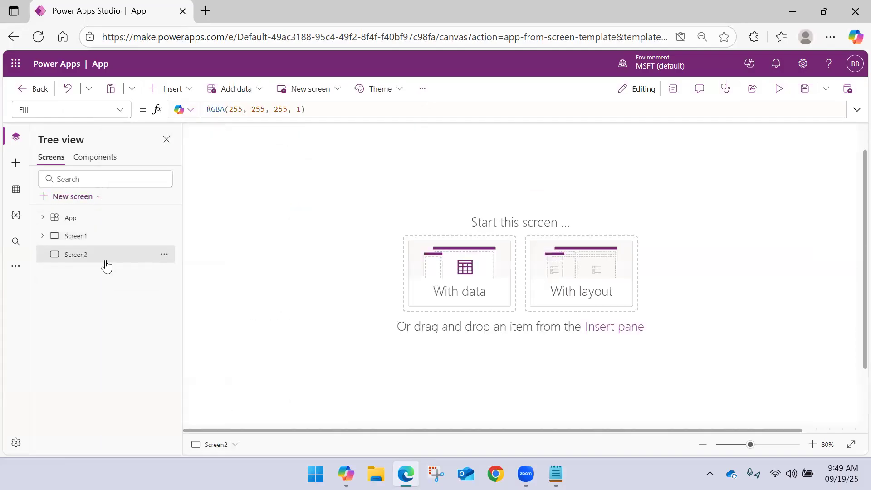
{"action": "left_click", "coordinate": [175, 89]}
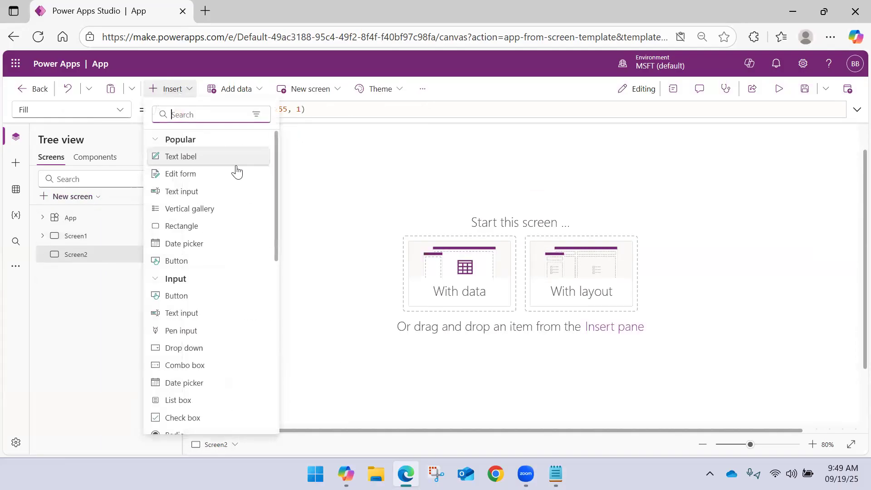
{"action": "left_click", "coordinate": [195, 156]}
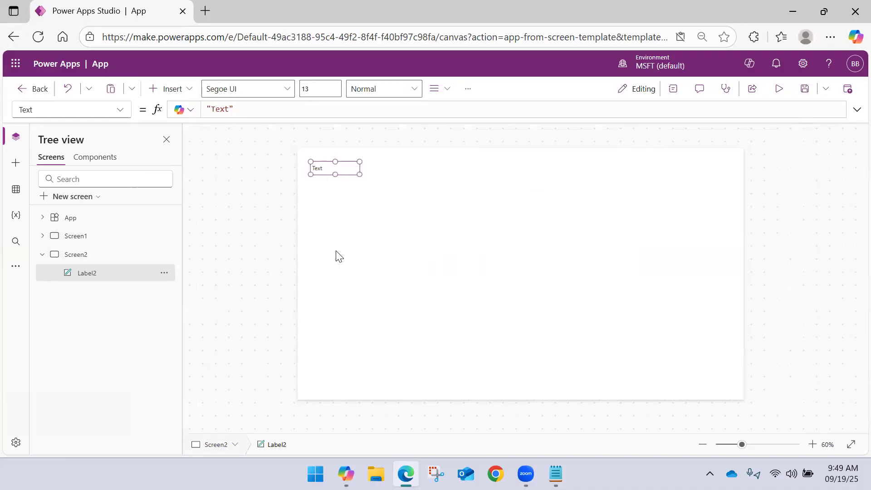
{"action": "left_click_drag", "start_coordinate": [386, 192], "coordinate": [410, 197]}
Set Label2's Text to the global variable Total, showing 600.
{"action": "left_click_drag", "start_coordinate": [234, 109], "coordinate": [166, 109]}
{"action": "key", "text": "BackSpace"}
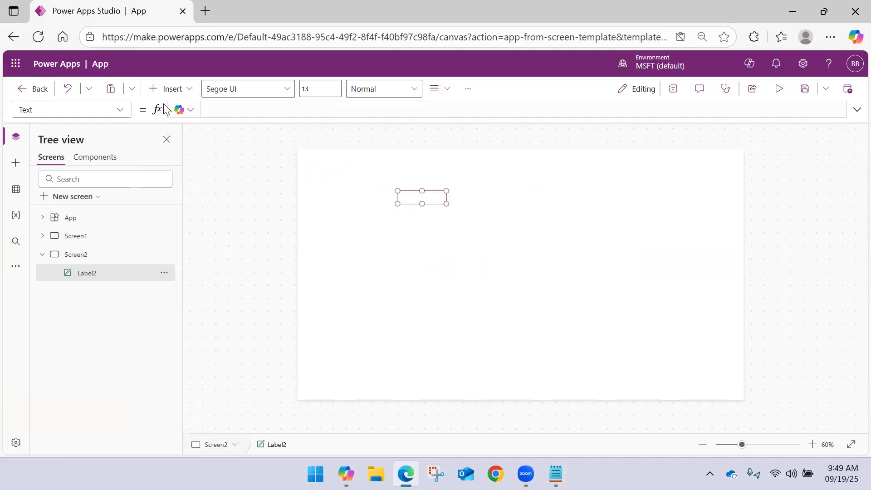
{"action": "type", "text": "T"}
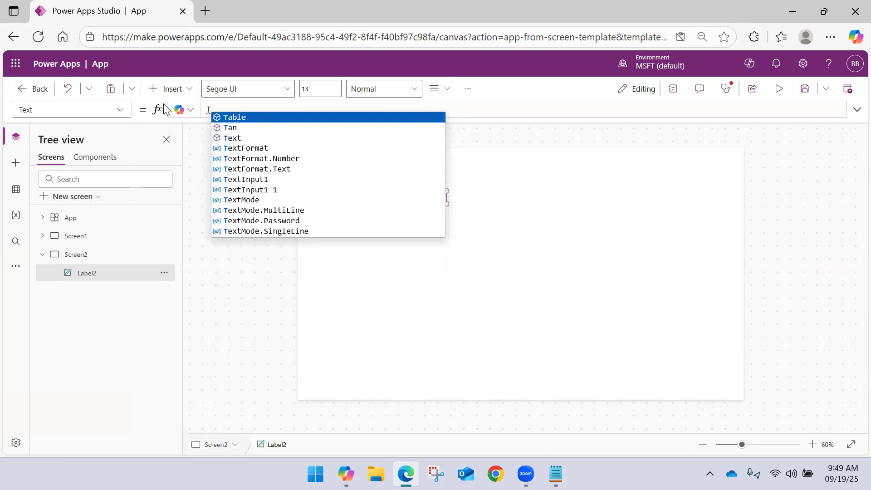
{"action": "type", "text": "otal"}
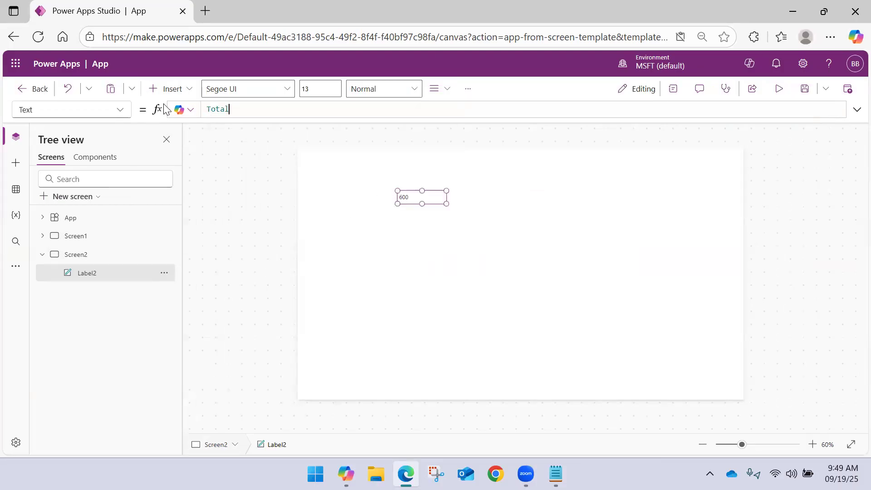
{"action": "left_click", "coordinate": [514, 246]}
On Screen1, insert a right-arrow icon beside the Total : 600 label.
{"action": "left_click", "coordinate": [103, 237]}
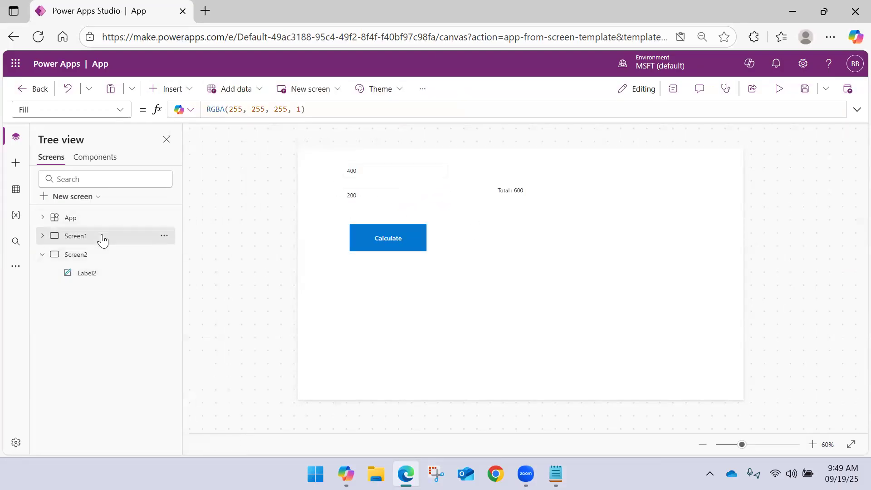
{"action": "key", "text": "ctrl+plus"}
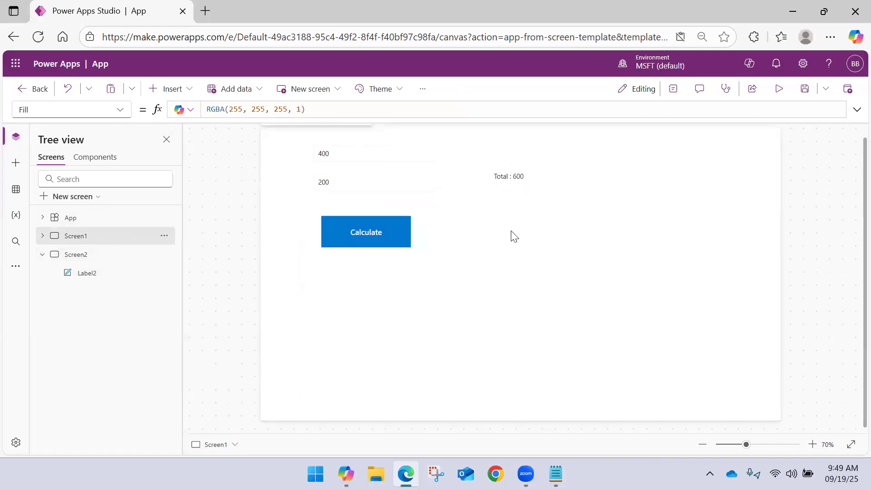
{"action": "key", "text": "ctrl+minus"}
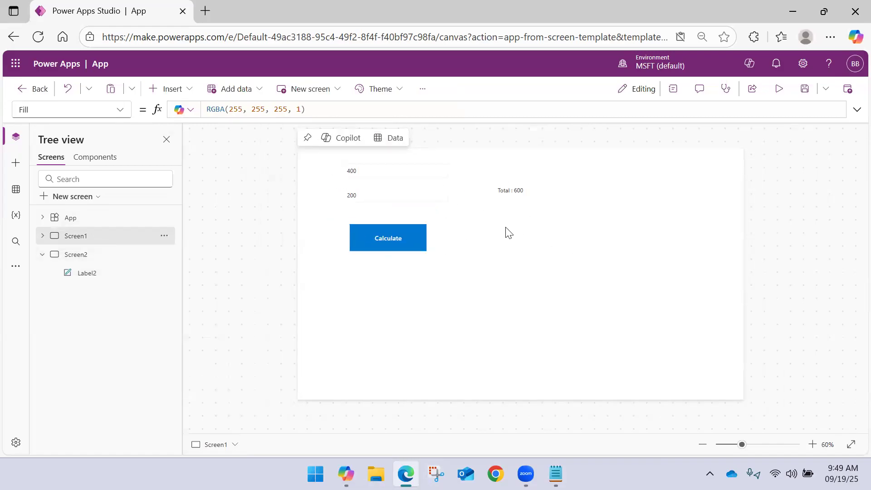
{"action": "left_click", "coordinate": [187, 91]}
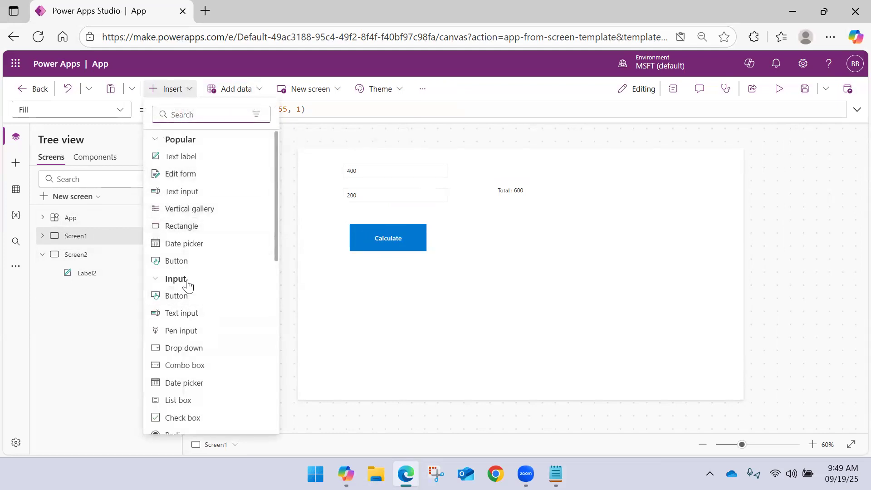
{"action": "scroll", "coordinate": [186, 286], "scroll_direction": "down", "scroll_amount": 3}
{"action": "scroll", "coordinate": [187, 252], "scroll_direction": "down", "scroll_amount": 5}
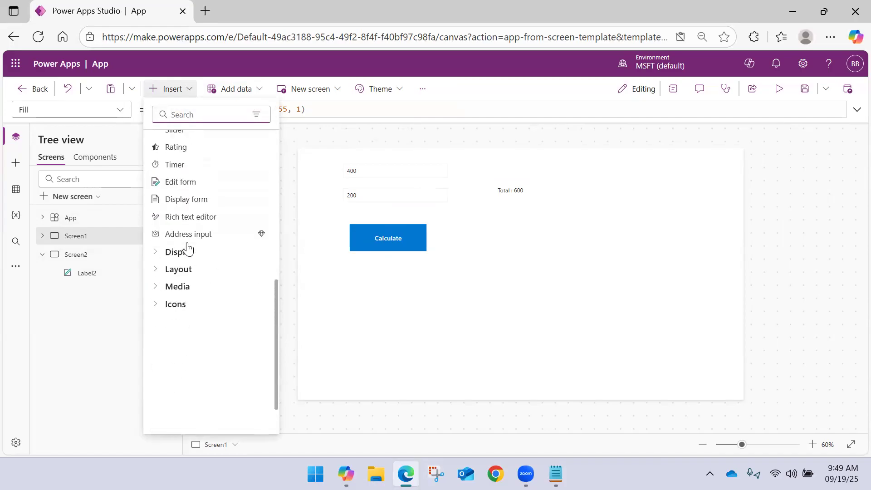
{"action": "scroll", "coordinate": [190, 245], "scroll_direction": "up", "scroll_amount": 8}
{"action": "scroll", "coordinate": [204, 258], "scroll_direction": "down", "scroll_amount": 8}
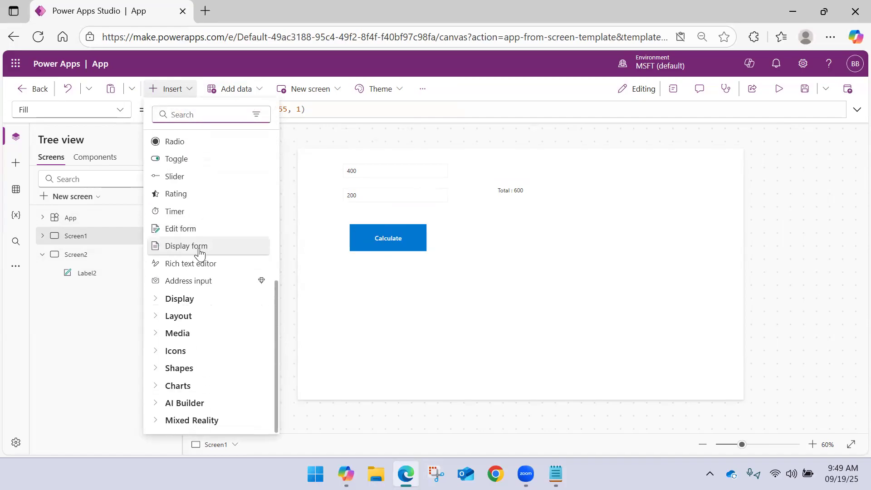
{"action": "left_click", "coordinate": [193, 350]}
{"action": "scroll", "coordinate": [196, 284], "scroll_direction": "down", "scroll_amount": 5}
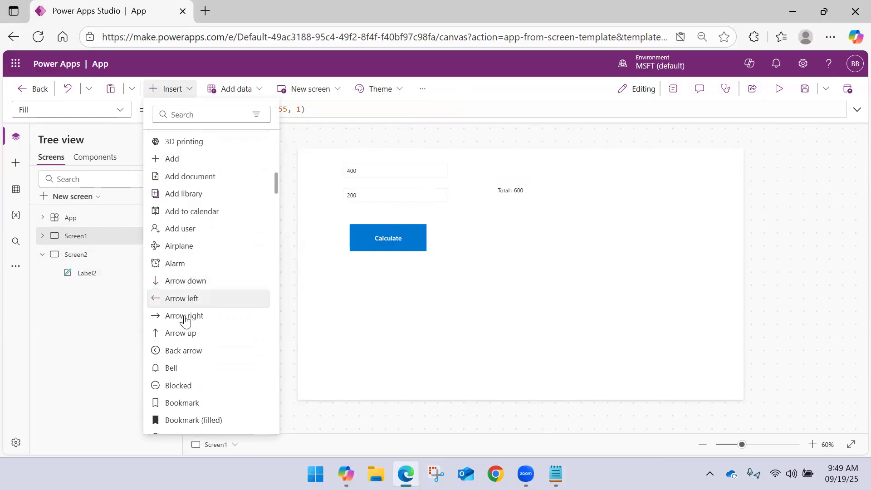
{"action": "left_click", "coordinate": [184, 318]}
{"action": "left_click_drag", "start_coordinate": [323, 177], "coordinate": [553, 192]}
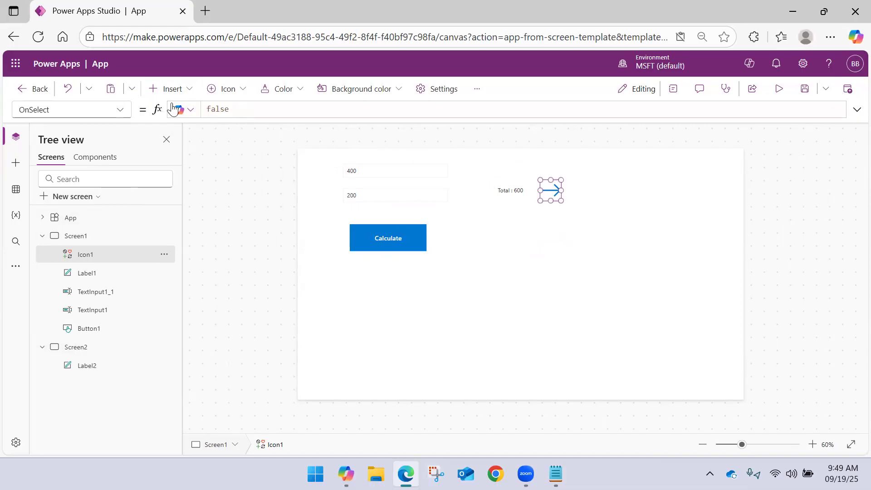
Set the arrow's OnSelect to Navigate(Screen2, ScreenTransition.None) using autocomplete.
{"action": "left_click", "coordinate": [215, 109]}
{"action": "key", "text": "BackSpace"}
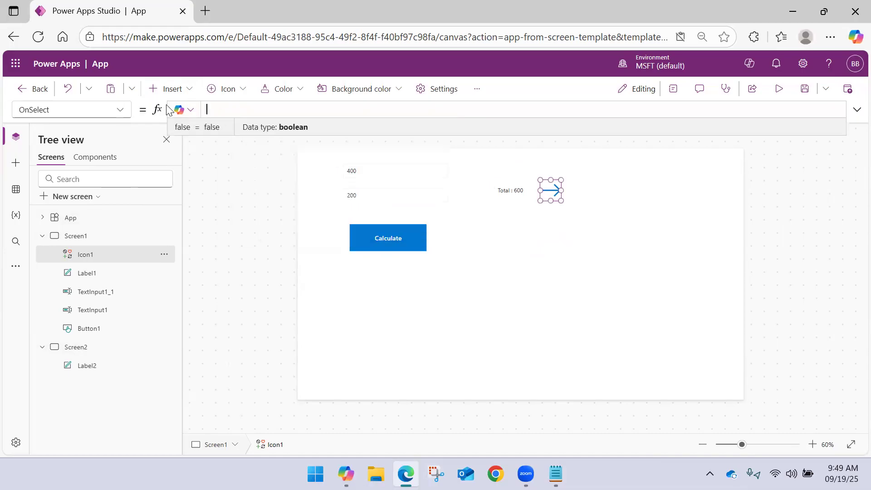
{"action": "type", "text": "Navi"}
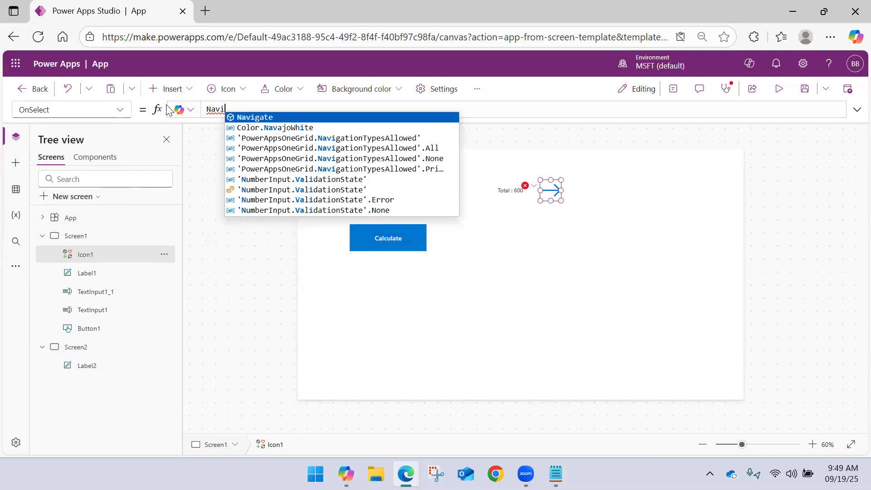
{"action": "key", "text": "Tab"}
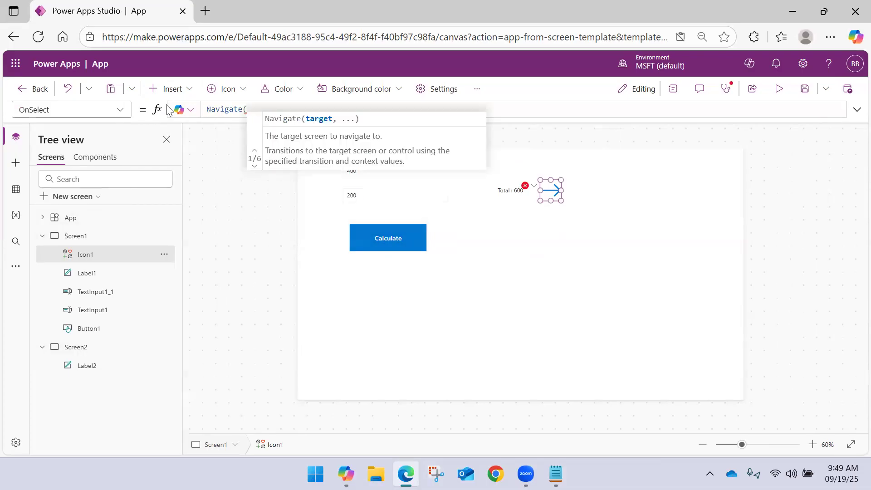
{"action": "type", "text": "Scre"}
{"action": "key", "text": "Down"}
{"action": "key", "text": "Tab"}
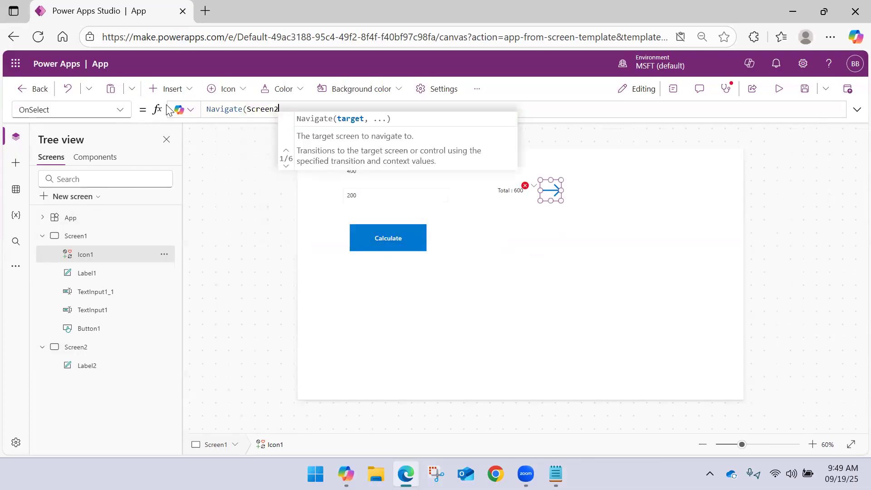
{"action": "type", "text": ","}
{"action": "key", "text": "Down"}
{"action": "key", "text": "Down"}
{"action": "key", "text": "Down"}
{"action": "key", "text": "Tab"}
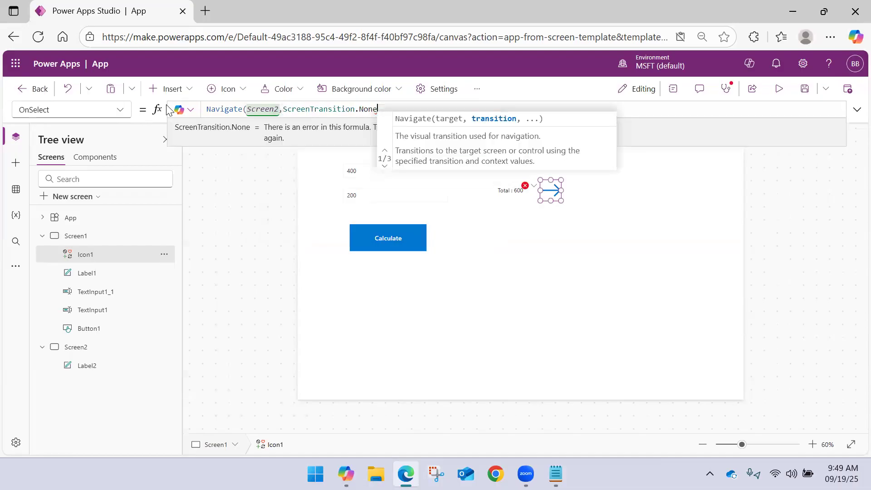
{"action": "type", "text": ","}
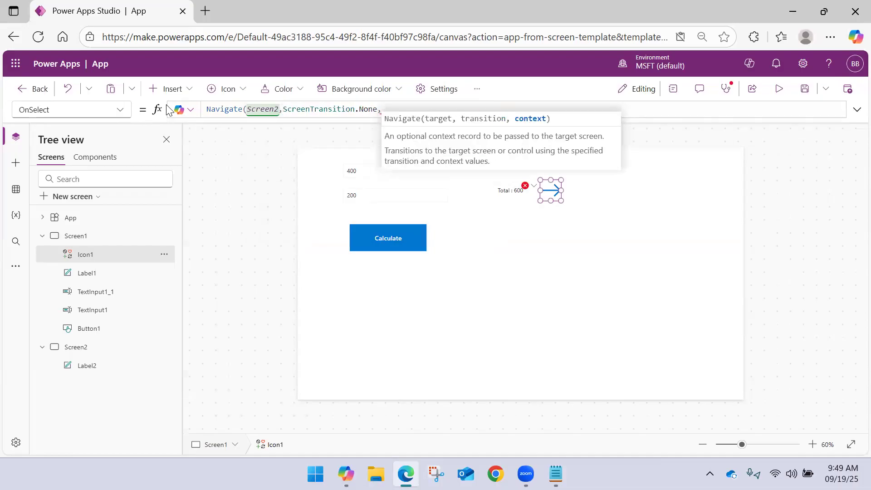
{"action": "key", "text": "BackSpace"}
Close the Navigate formula's parenthesis and collapse Screen1 in the Tree view.
{"action": "type", "text": ")"}
{"action": "left_click", "coordinate": [234, 162]}
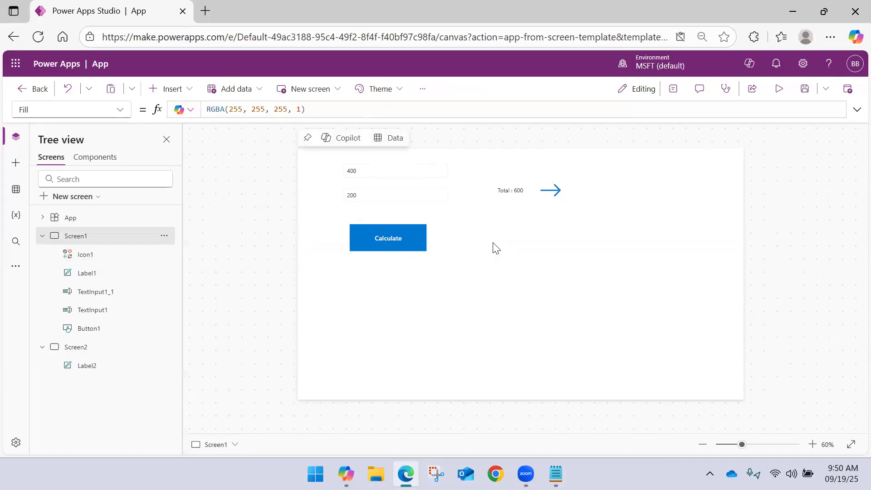
{"action": "scroll", "coordinate": [496, 249], "scroll_direction": "up", "scroll_amount": 1}
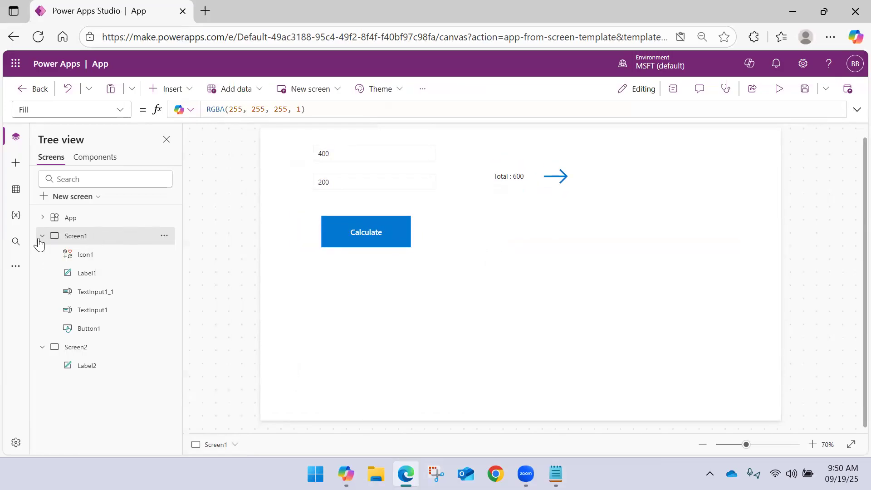
{"action": "left_click", "coordinate": [42, 236]}
Preview with 400 and 800 for Total : 1200, confirm Screen2 shows 1200.
{"action": "left_click", "coordinate": [779, 89]}
{"action": "left_click", "coordinate": [166, 188]}
{"action": "left_click_drag", "start_coordinate": [165, 188], "coordinate": [38, 179]}
{"action": "type", "text": "800"}
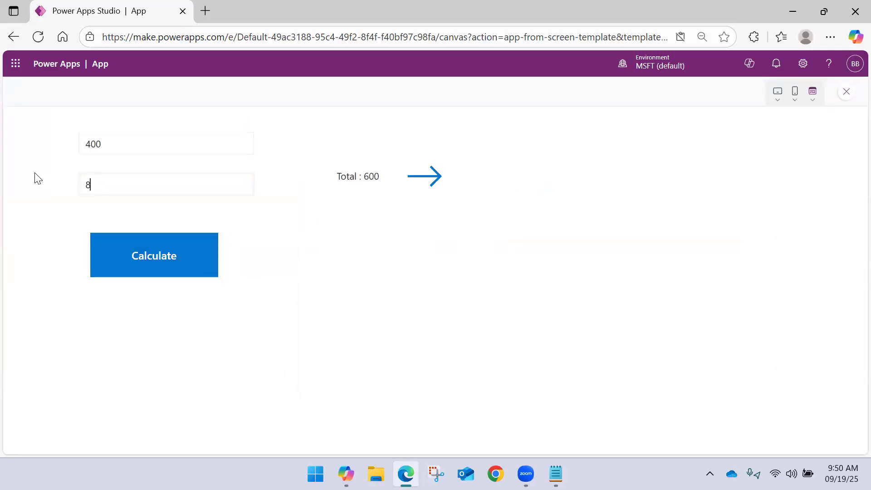
{"action": "left_click", "coordinate": [200, 258]}
{"action": "left_click", "coordinate": [435, 183]}
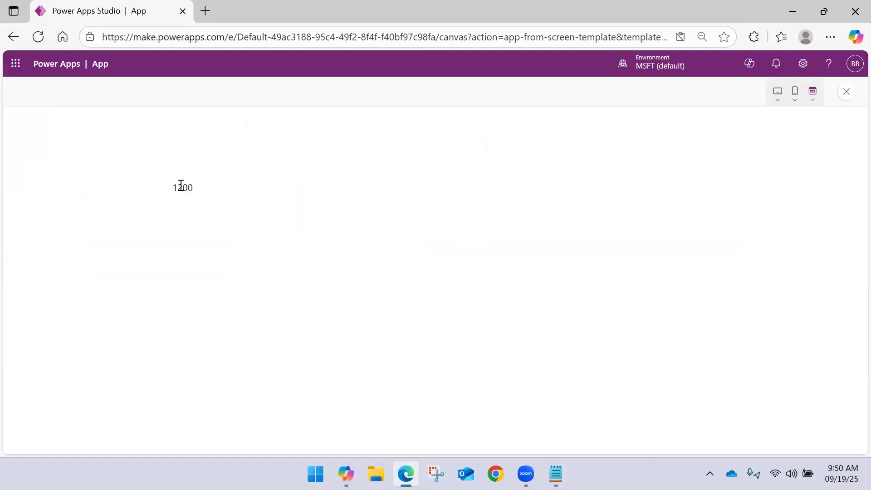
{"action": "left_click_drag", "start_coordinate": [177, 188], "coordinate": [193, 188]}
{"action": "left_click", "coordinate": [847, 93]}
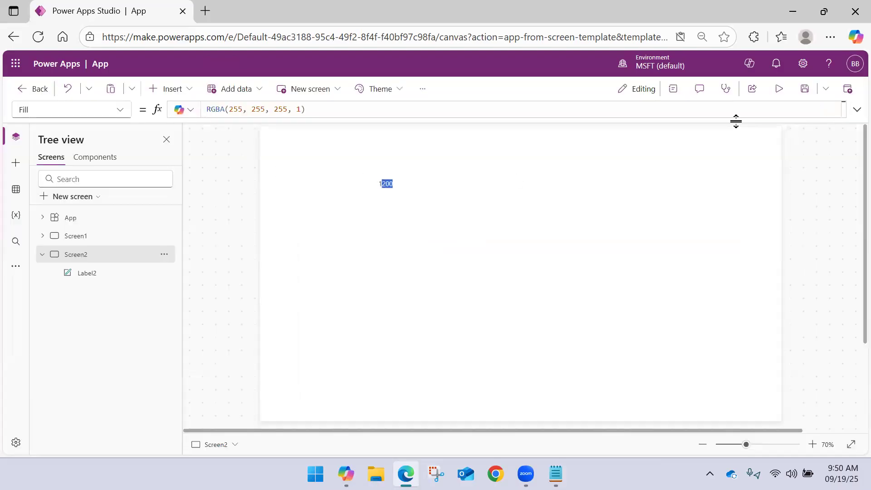
{"action": "left_click", "coordinate": [85, 274]}
Insert a back-arrow icon onto Screen2 from the Icons category.
{"action": "left_click", "coordinate": [503, 218]}
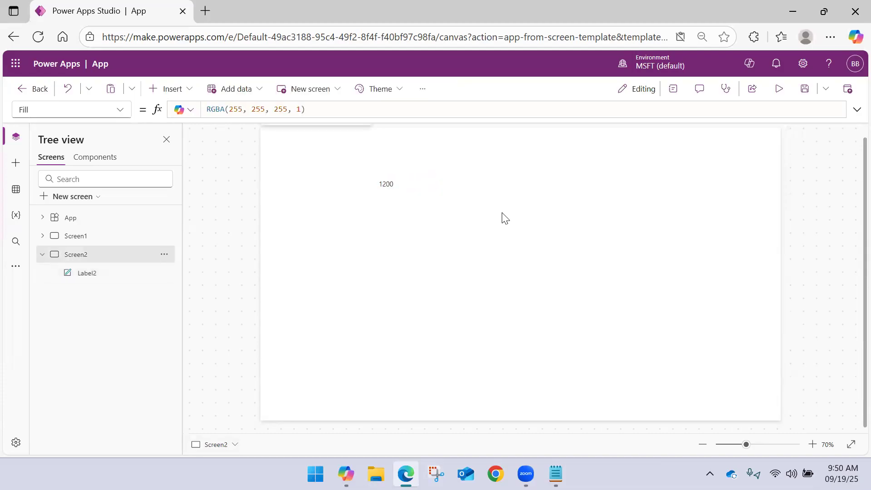
{"action": "left_click", "coordinate": [187, 90]}
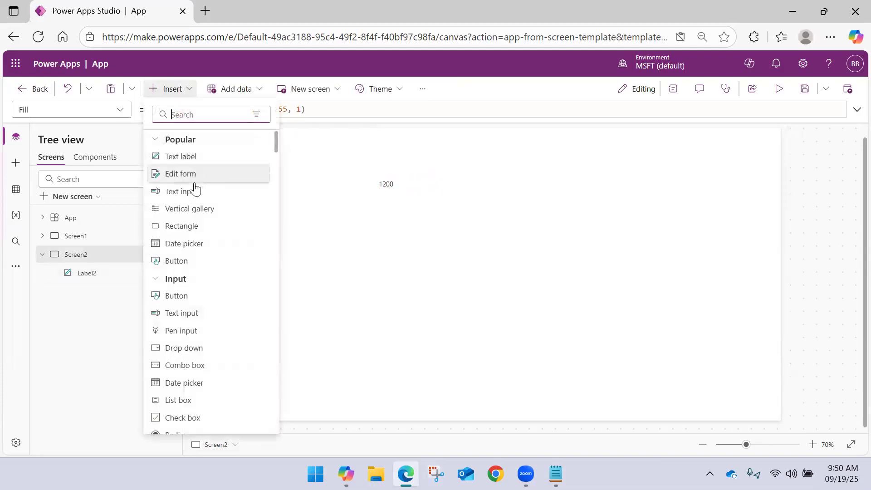
{"action": "scroll", "coordinate": [192, 225], "scroll_direction": "down", "scroll_amount": 15}
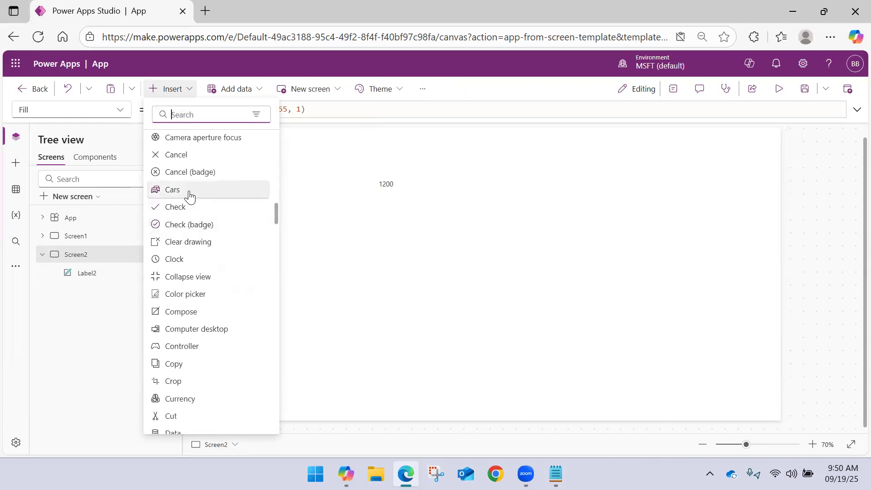
{"action": "scroll", "coordinate": [189, 196], "scroll_direction": "down", "scroll_amount": 5}
{"action": "scroll", "coordinate": [190, 195], "scroll_direction": "down", "scroll_amount": 10}
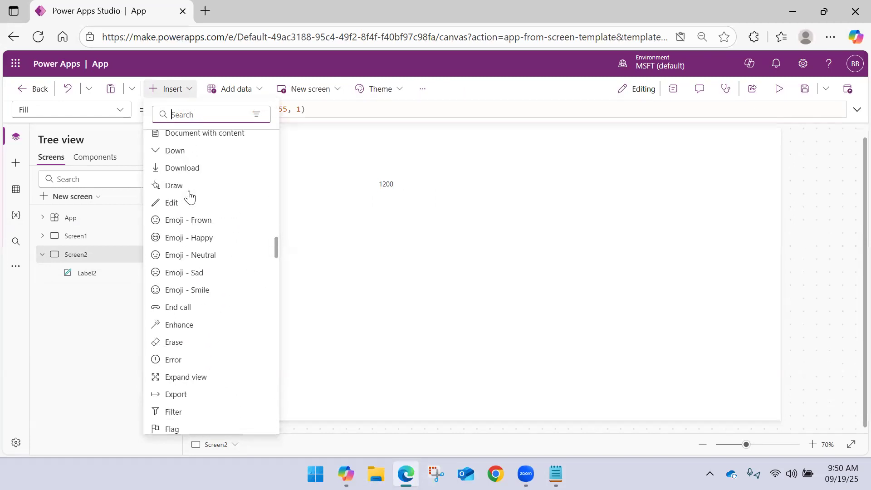
{"action": "scroll", "coordinate": [189, 196], "scroll_direction": "up", "scroll_amount": 20}
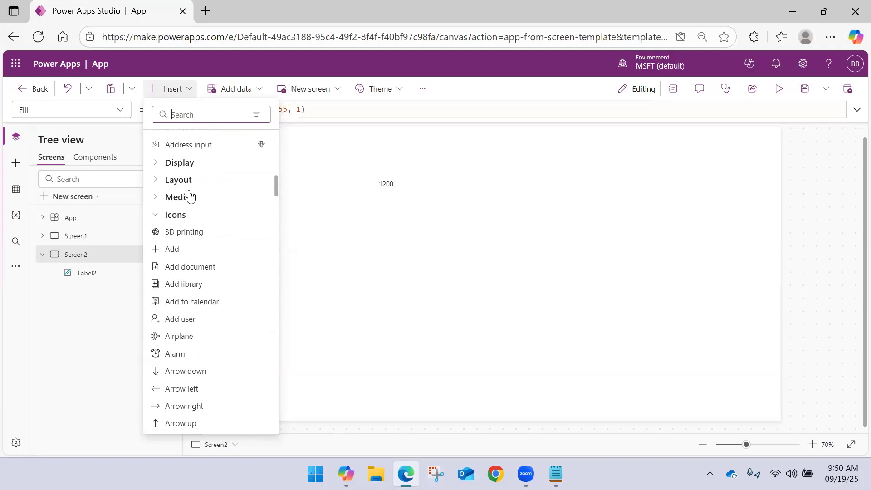
{"action": "scroll", "coordinate": [189, 196], "scroll_direction": "down", "scroll_amount": 9}
{"action": "scroll", "coordinate": [190, 196], "scroll_direction": "up", "scroll_amount": 10}
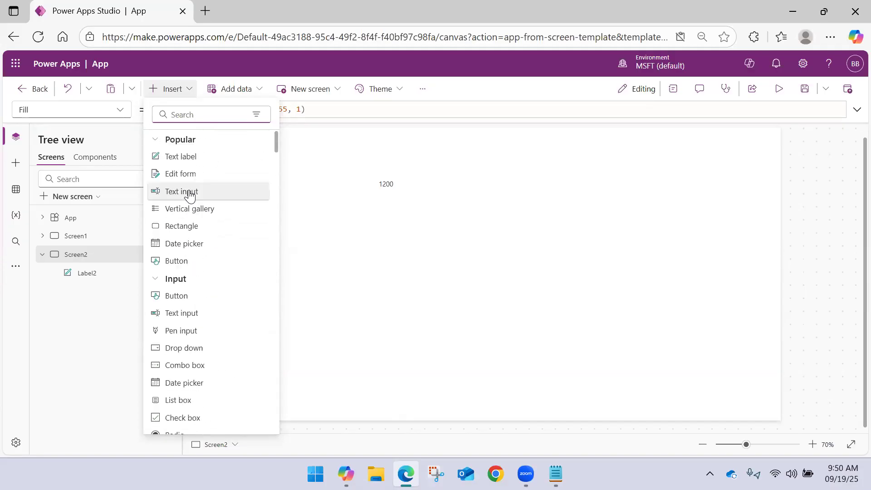
{"action": "left_click", "coordinate": [157, 140]}
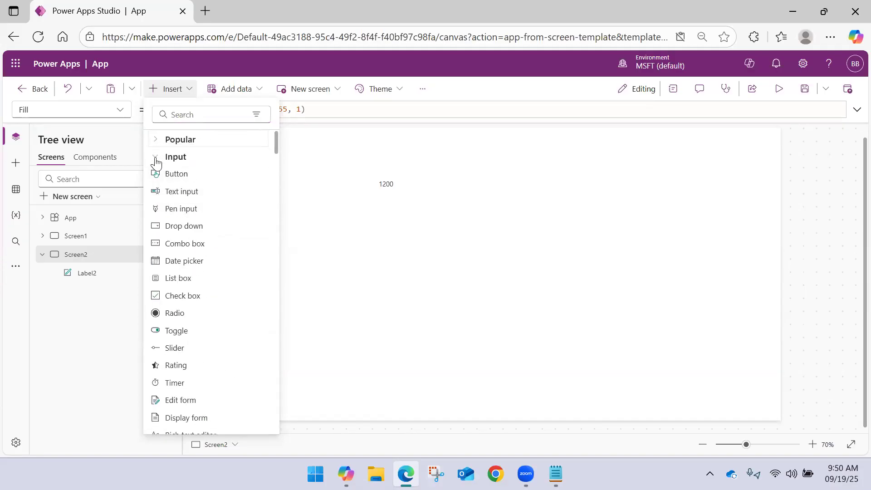
{"action": "left_click", "coordinate": [156, 157]}
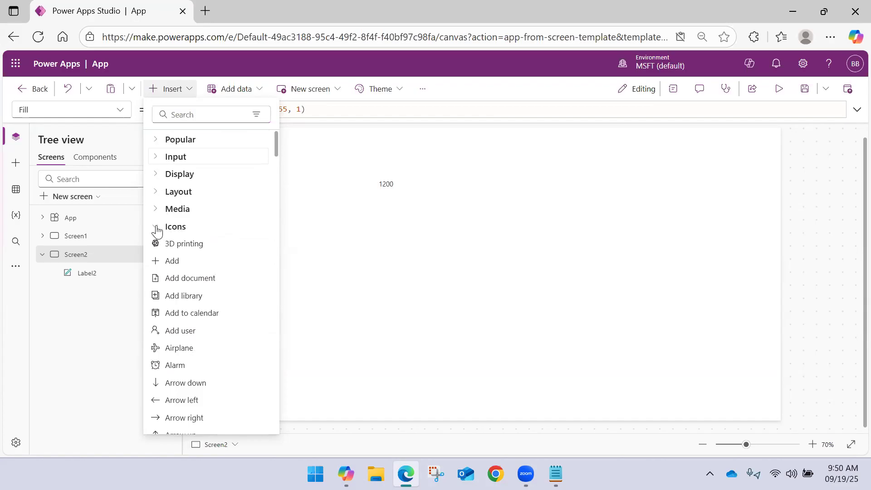
{"action": "scroll", "coordinate": [187, 307], "scroll_direction": "down", "scroll_amount": 3}
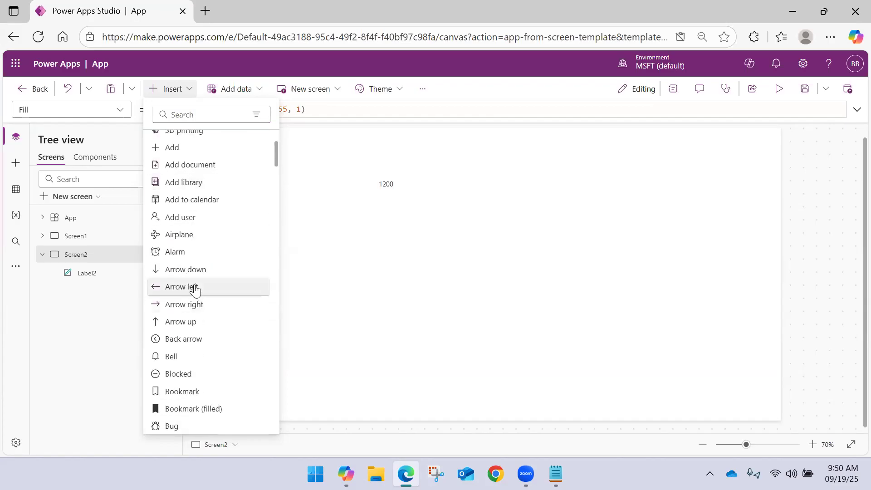
{"action": "left_click", "coordinate": [190, 338]}
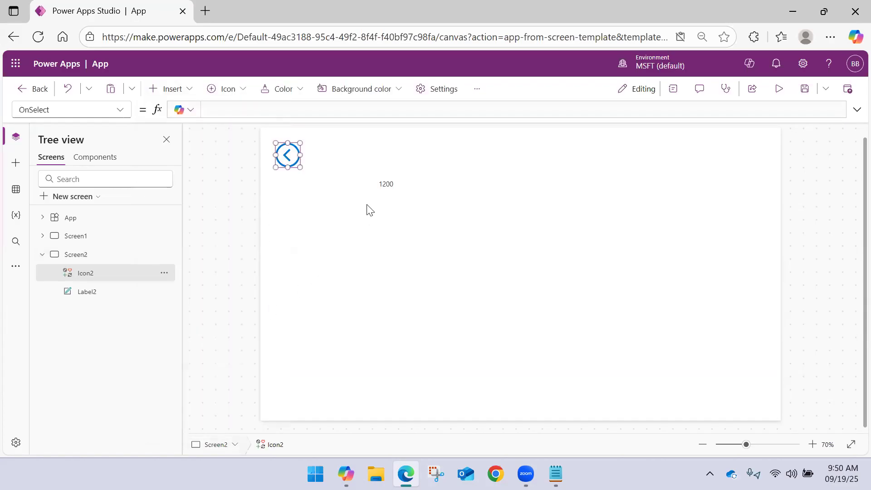
Set the back-arrow's OnSelect to Back().
{"action": "left_click", "coordinate": [253, 108]}
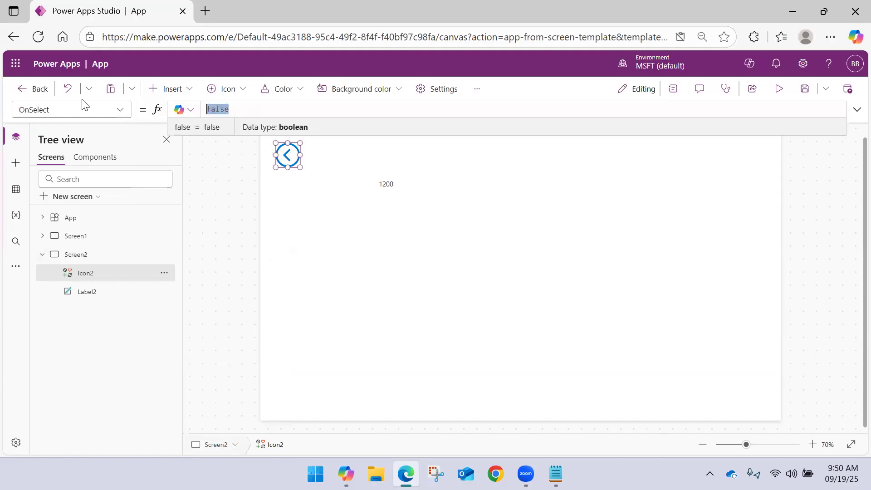
{"action": "type", "text": "Back("}
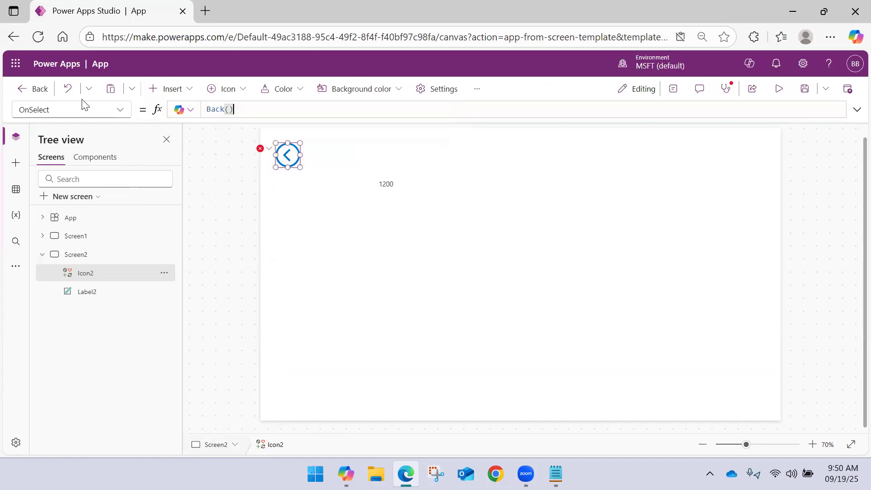
{"action": "left_click", "coordinate": [313, 249]}
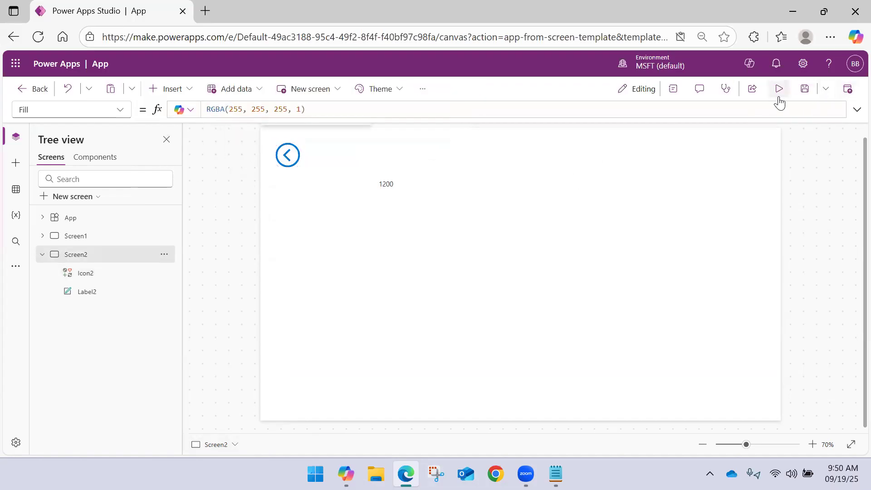
Dismiss the Save as dialog, then start the preview back on the input screen.
{"action": "left_click", "coordinate": [805, 89]}
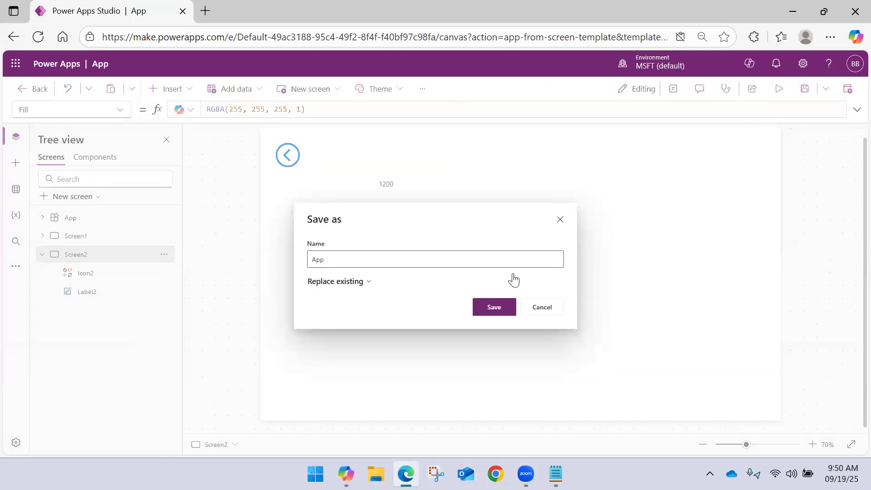
{"action": "left_click", "coordinate": [539, 309]}
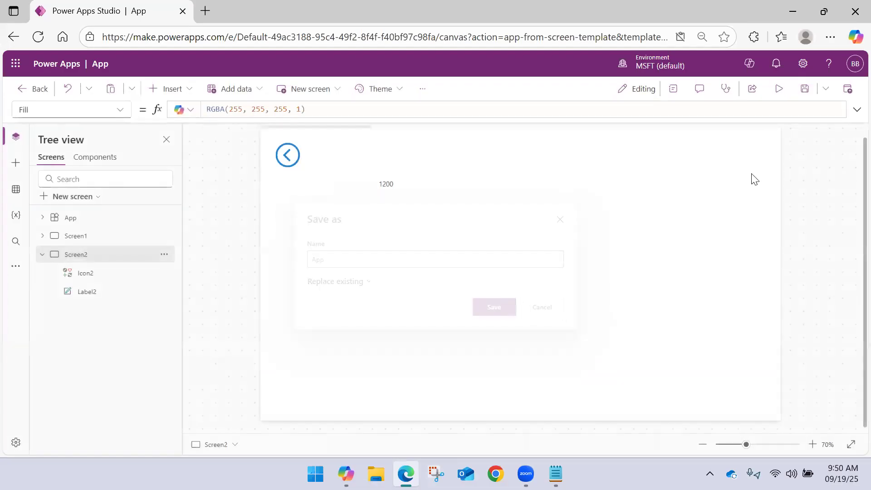
{"action": "left_click", "coordinate": [778, 89]}
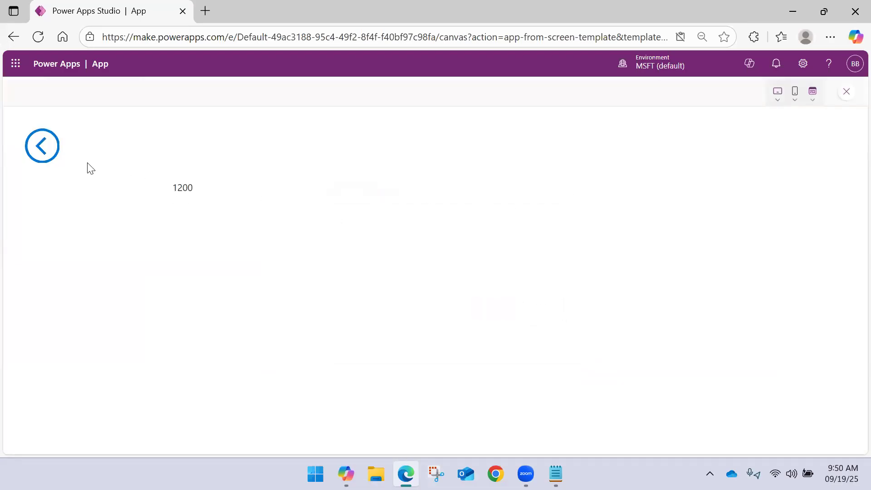
{"action": "left_click", "coordinate": [47, 149]}
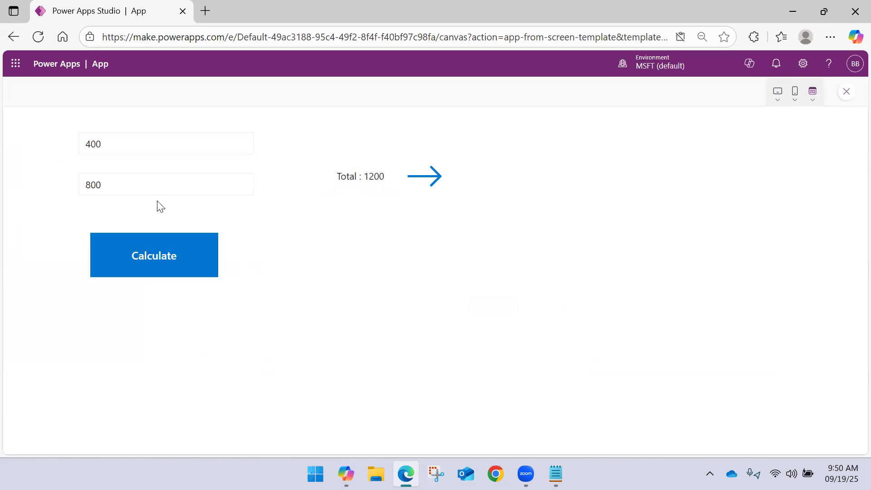
Change 400 to 1000 for Total : 1800, check both screens, and exit preview.
{"action": "left_click_drag", "start_coordinate": [101, 144], "coordinate": [73, 138]}
{"action": "type", "text": "1000"}
{"action": "left_click", "coordinate": [136, 272]}
{"action": "left_click", "coordinate": [418, 181]}
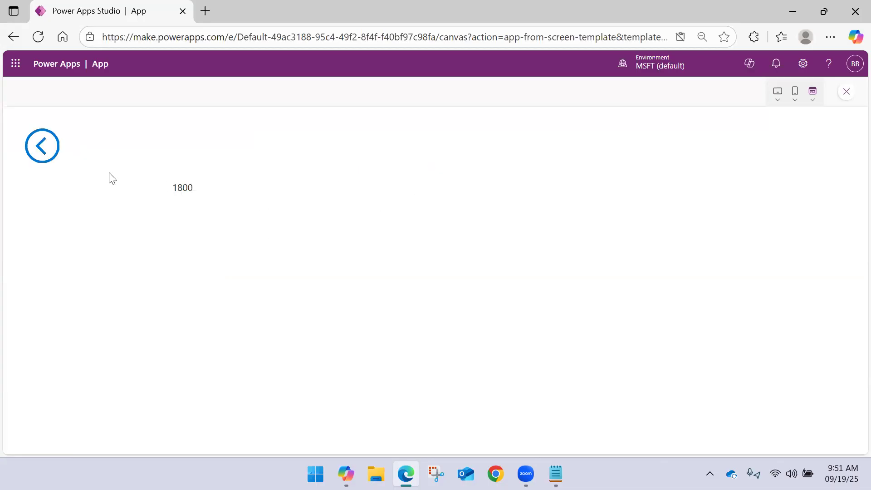
{"action": "left_click", "coordinate": [40, 148]}
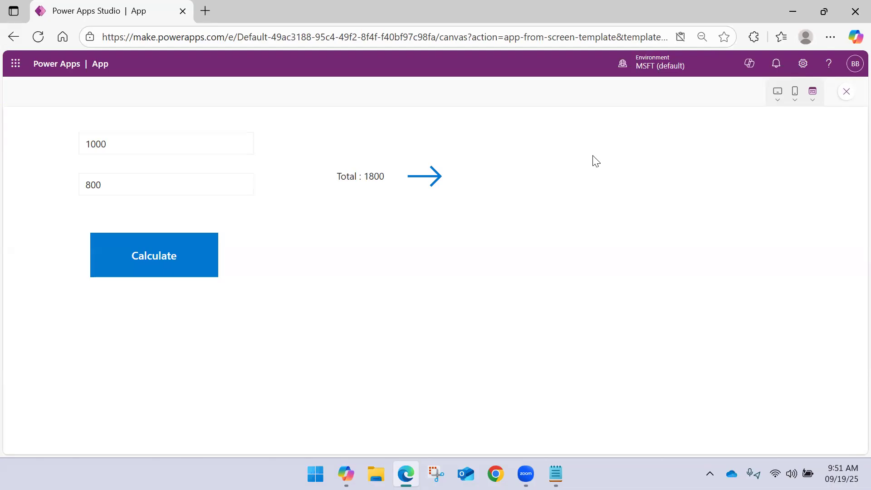
{"action": "left_click", "coordinate": [847, 94]}
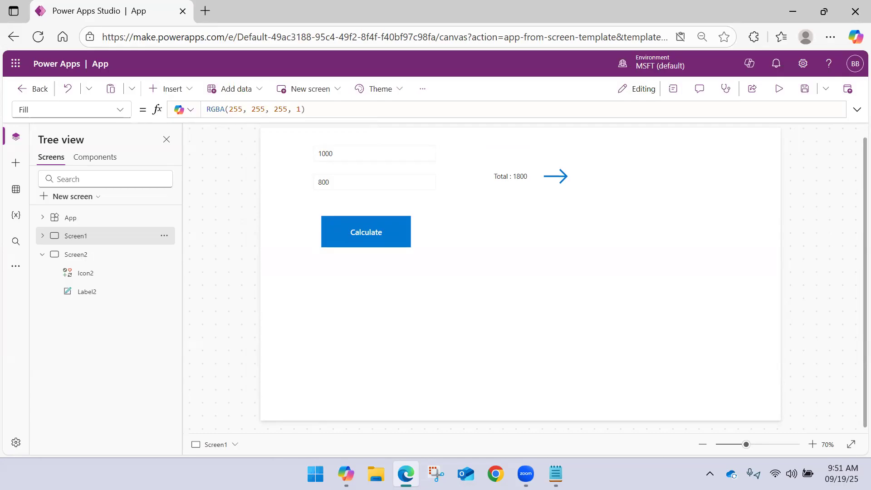
Return to the editor, switch between Screen2 and Screen1, and select the Calculate button.
{"action": "key", "text": "alt+Tab"}
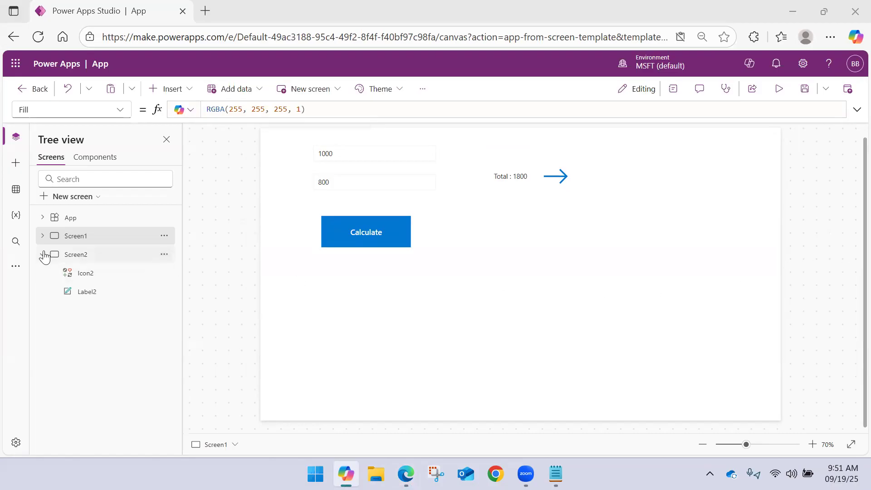
{"action": "left_click", "coordinate": [42, 254]}
{"action": "left_click", "coordinate": [96, 254]}
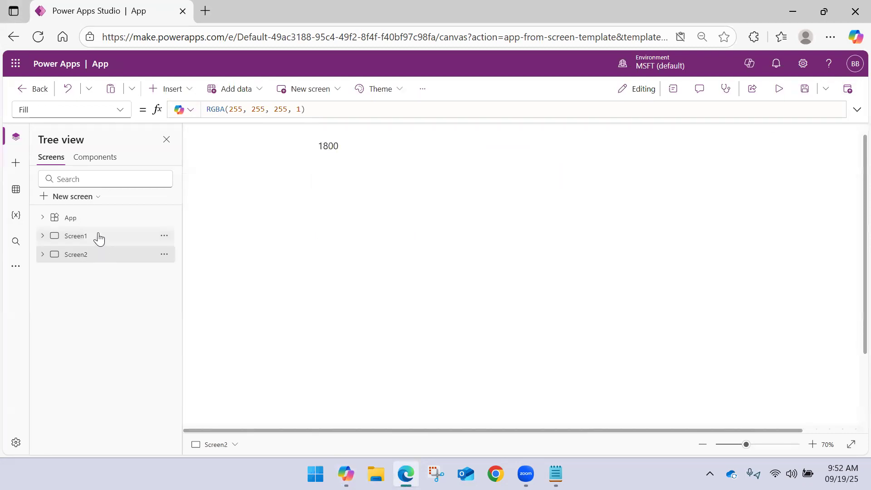
{"action": "left_click", "coordinate": [100, 236]}
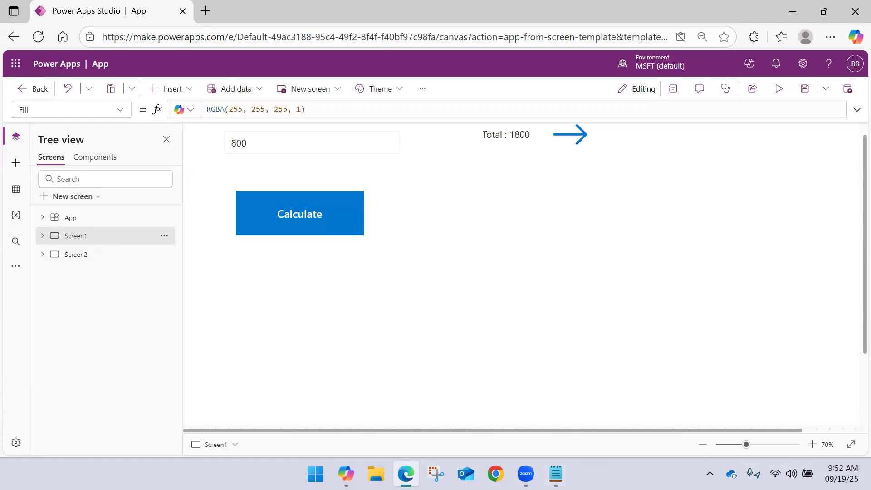
{"action": "left_click", "coordinate": [80, 257]}
{"action": "left_click", "coordinate": [86, 239]}
{"action": "scroll", "coordinate": [467, 214], "scroll_direction": "down", "scroll_amount": 1}
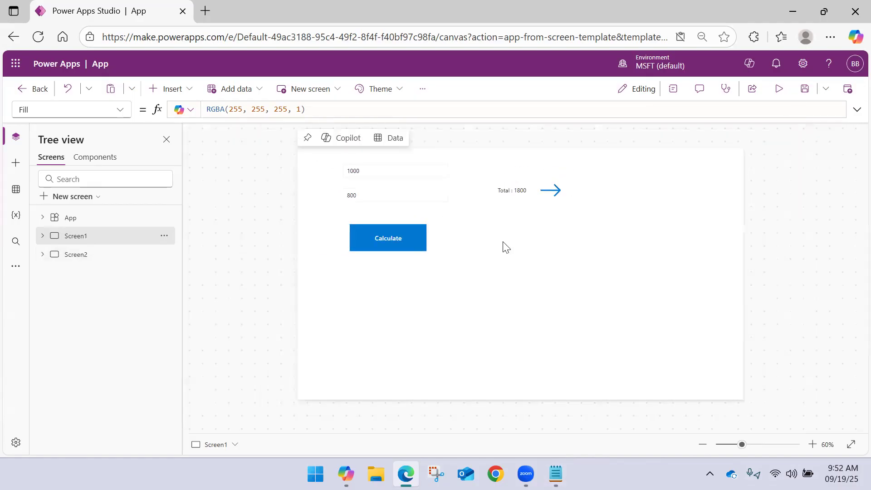
{"action": "left_click", "coordinate": [381, 231]}
Append ; UpdateContext(Final,{}) after the Set(Total, …) call in OnSelect.
{"action": "left_click", "coordinate": [430, 107]}
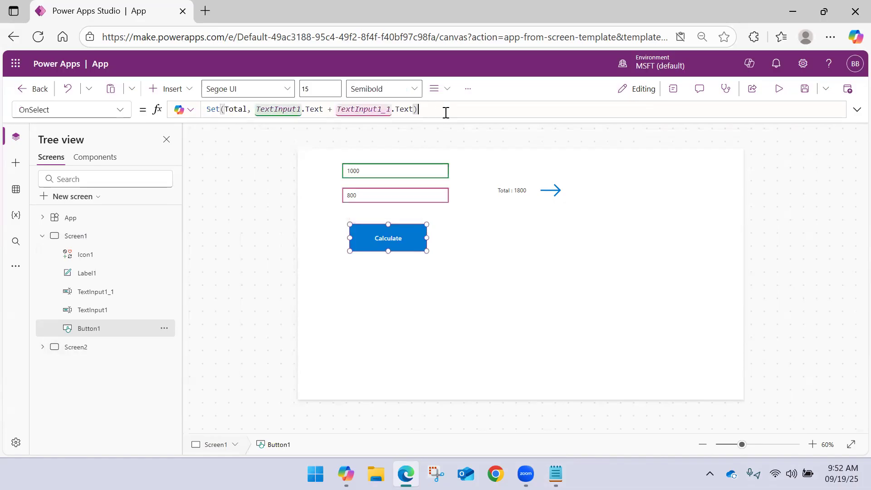
{"action": "type", "text": ";"}
{"action": "type", "text": "Up"}
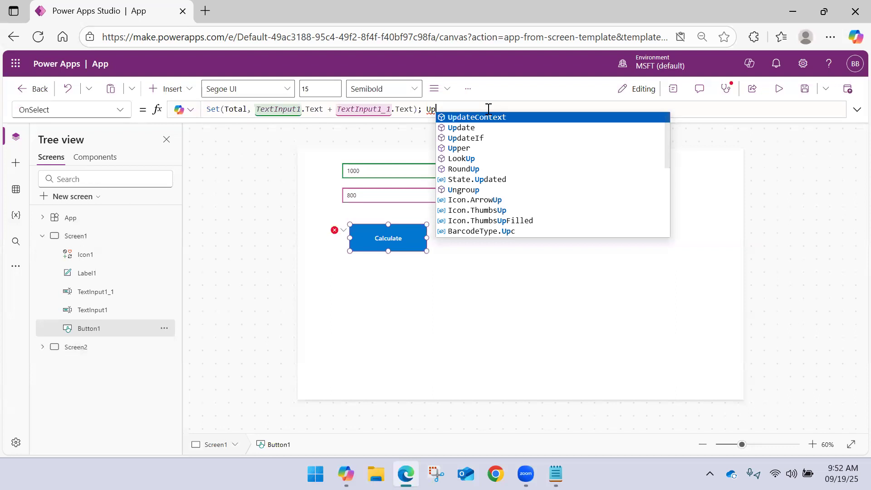
{"action": "key", "text": "Tab"}
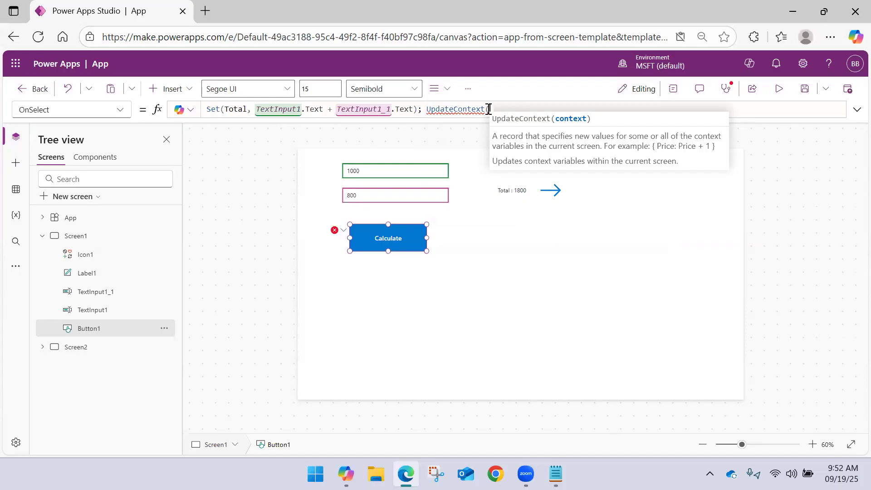
{"action": "type", "text": "Final"}
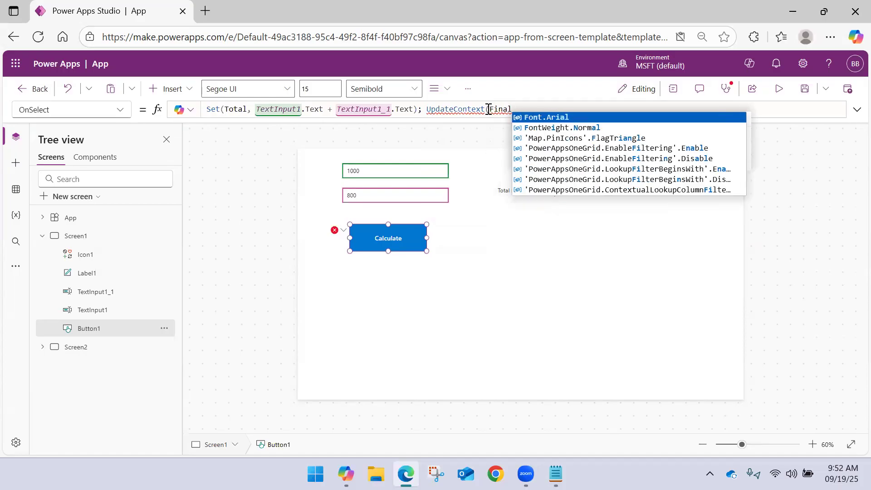
{"action": "type", "text": ","}
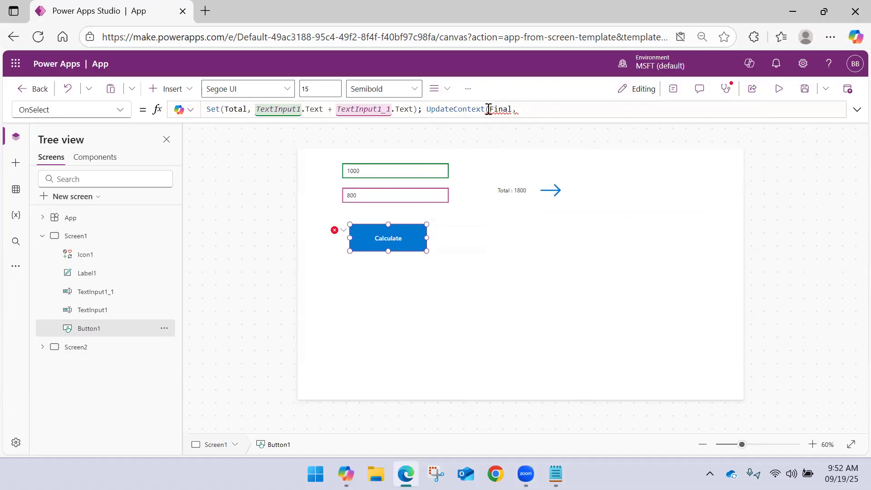
{"action": "type", "text": "{})"}
Rework the Final record, then clear the UpdateContext argument to start over.
{"action": "mouse_move", "coordinate": [504, 109]}
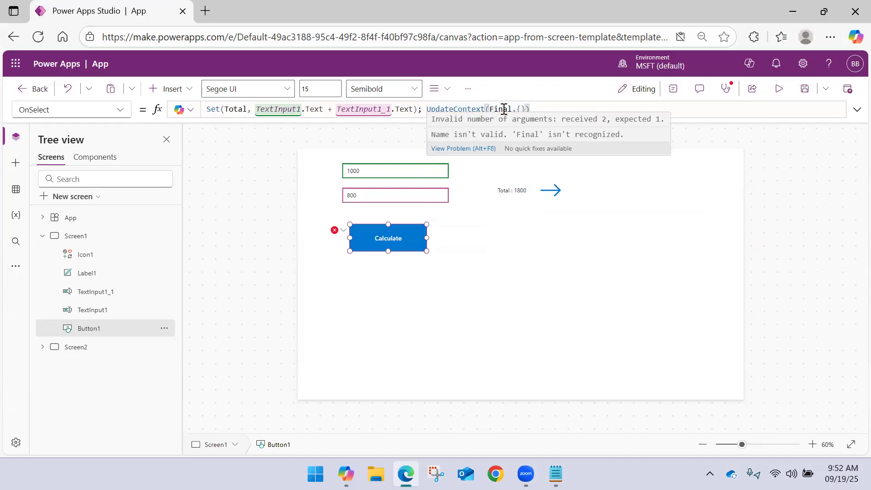
{"action": "double_click", "coordinate": [488, 109]}
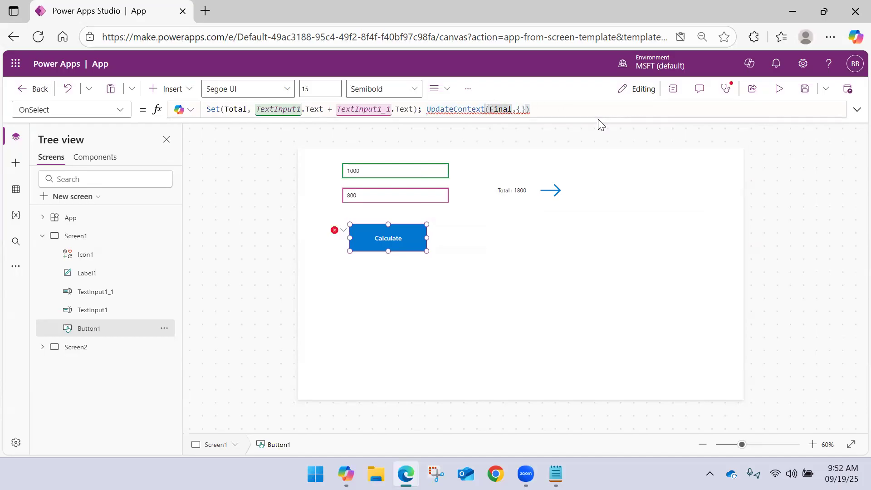
{"action": "key", "text": "Left"}
{"action": "type", "text": "{"}
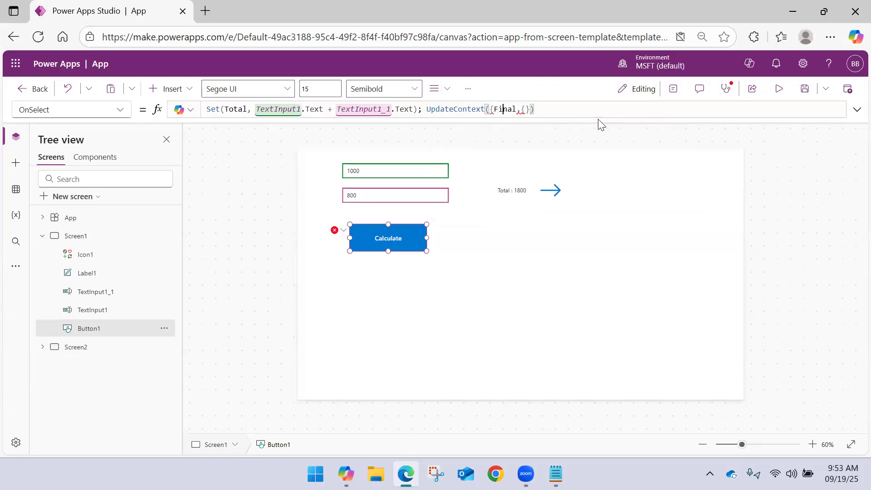
{"action": "key", "text": "Delete"}
{"action": "type", "text": ":"}
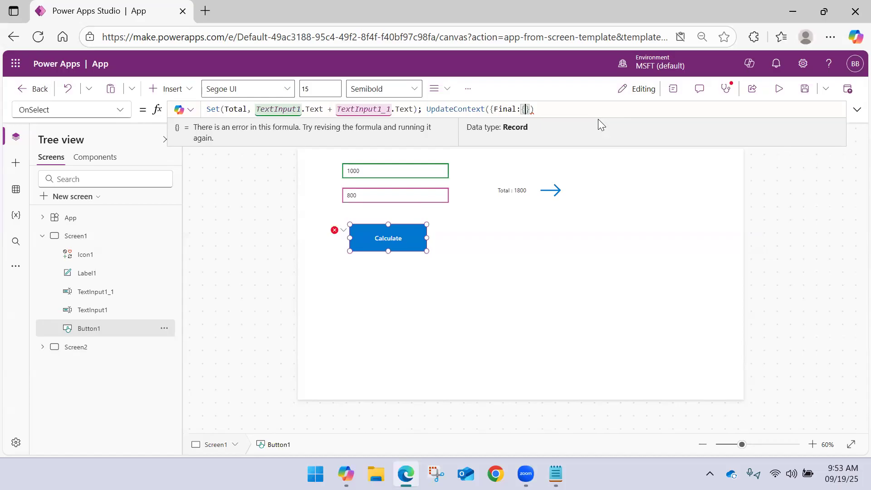
{"action": "key", "text": "Right"}
{"action": "key", "text": "Left"}
{"action": "key", "text": "BackSpace"}
{"action": "key", "text": "BackSpace"}
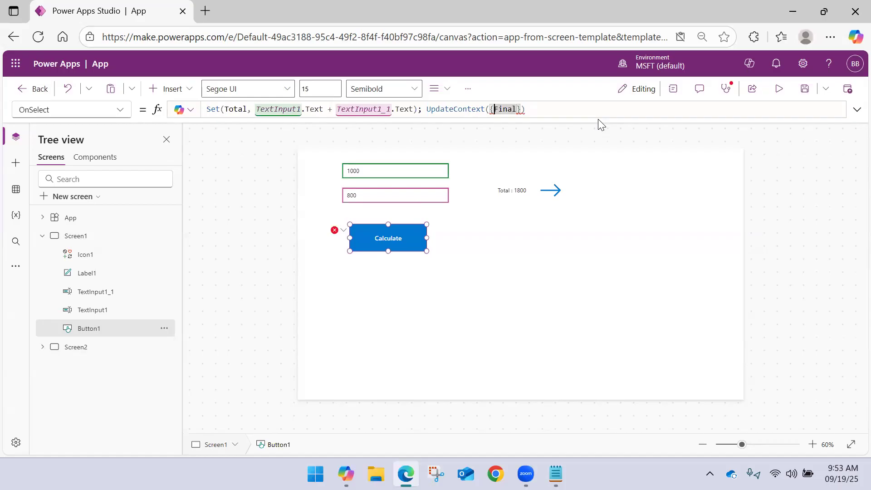
{"action": "key", "text": "Right"}
{"action": "key", "text": "shift+Left"}
{"action": "key", "text": "shift+Left"}
{"action": "key", "text": "shift+Left"}
{"action": "key", "text": "shift+Left"}
{"action": "key", "text": "shift+Left"}
{"action": "key", "text": "shift+Left"}
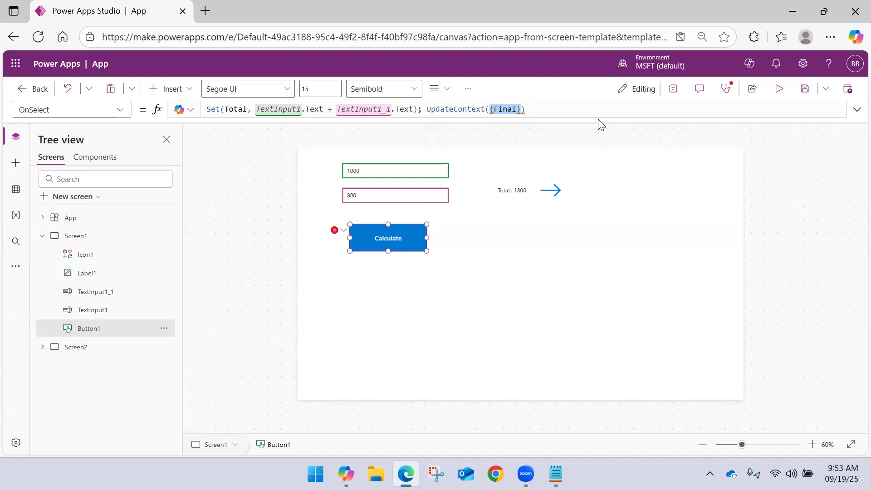
{"action": "key", "text": "BackSpace"}
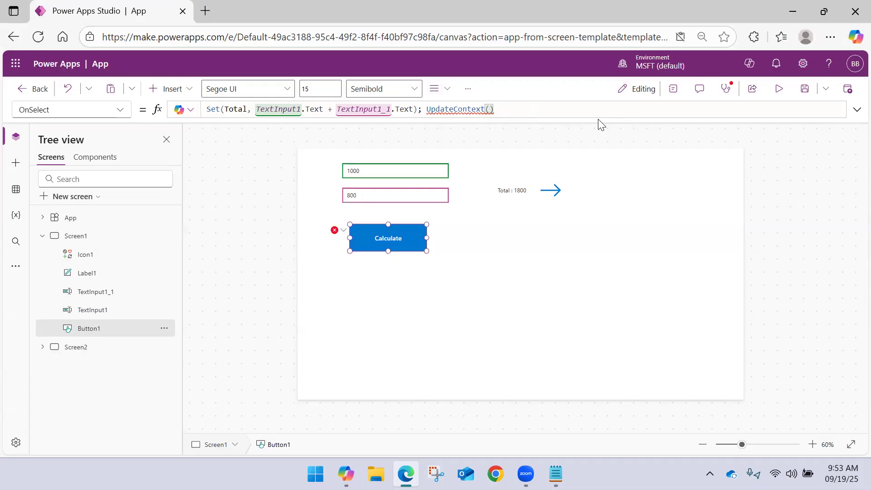
Enter {Value2: TextInput1_1.Text} as the UpdateContext record.
{"action": "type", "text": "{"}
{"action": "type", "text": "Value"}
{"action": "type", "text": "2:"}
{"action": "type", "text": " Text"}
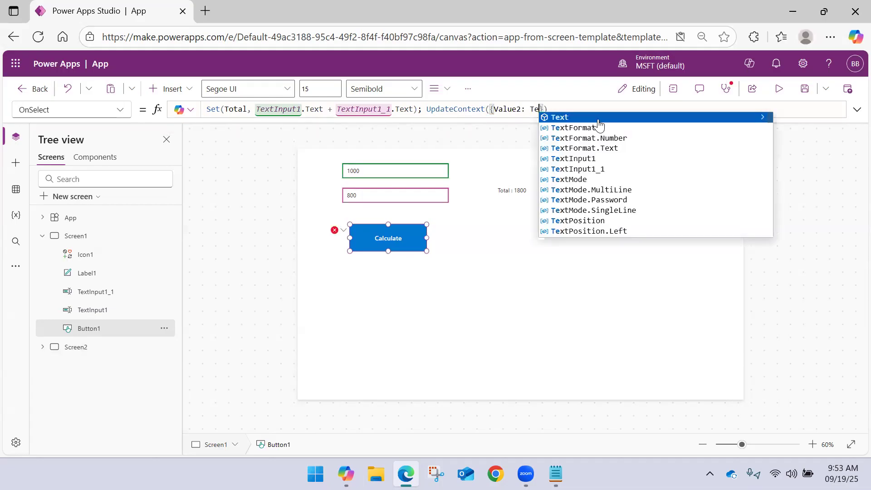
{"action": "key", "text": "Down"}
{"action": "key", "text": "Down"}
{"action": "key", "text": "Down"}
{"action": "key", "text": "Down"}
{"action": "key", "text": "Down"}
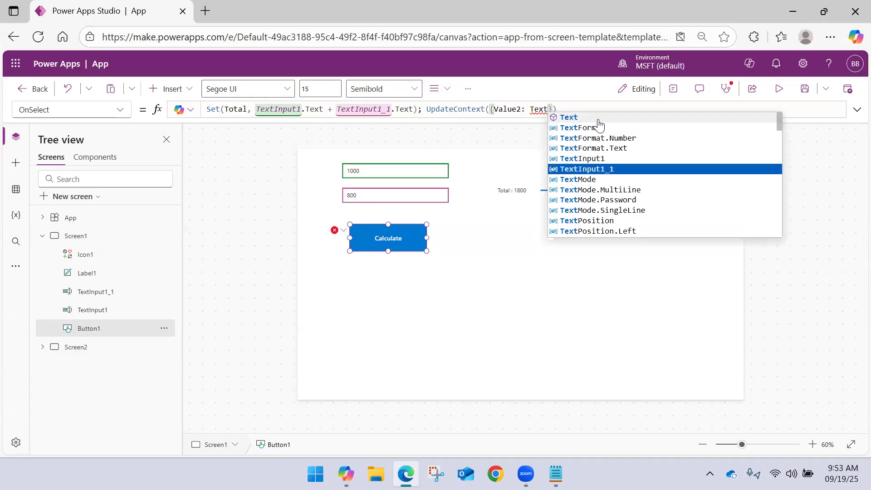
{"action": "key", "text": "Tab"}
{"action": "type", "text": "."}
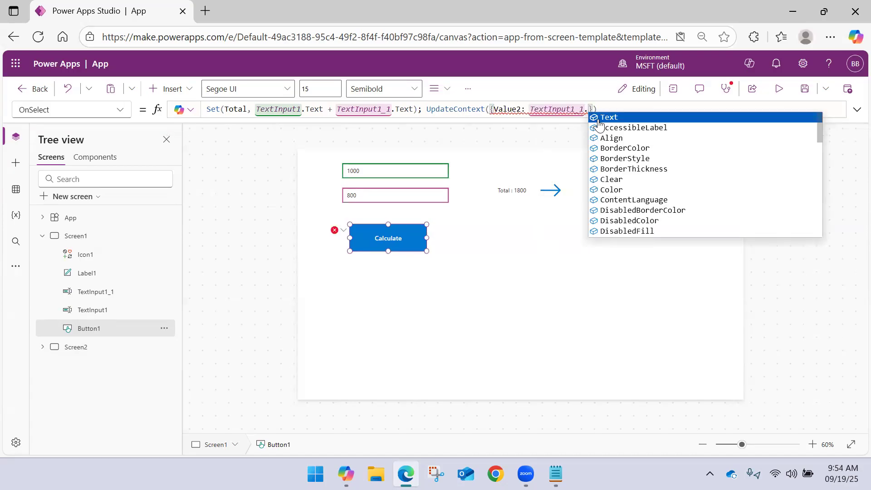
{"action": "left_click", "coordinate": [599, 119]}
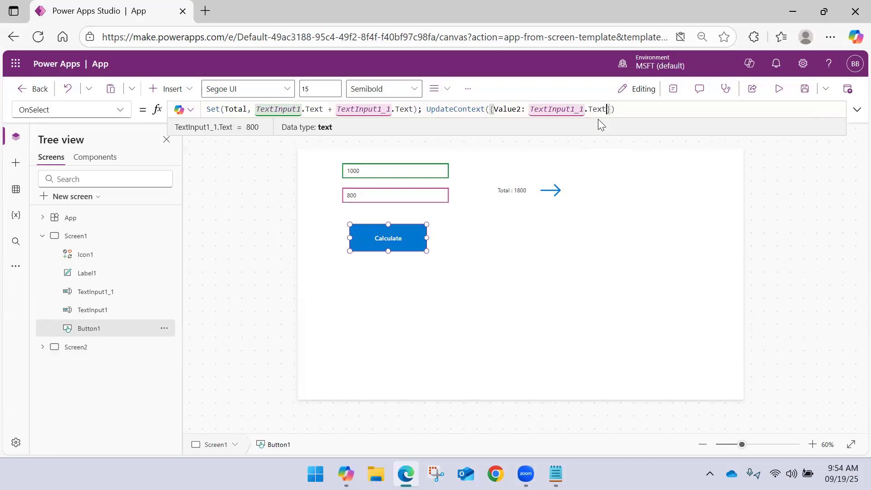
Insert a new text label from the Display controls category.
{"action": "left_click", "coordinate": [577, 237]}
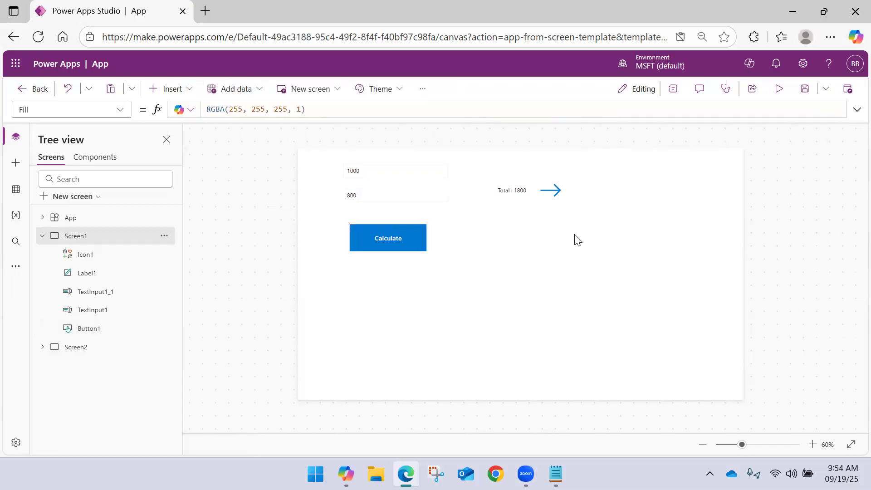
{"action": "left_click", "coordinate": [518, 192]}
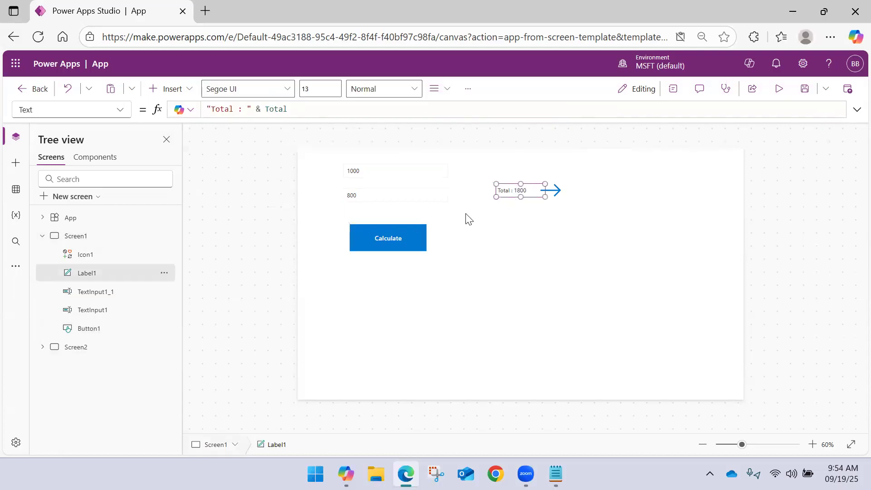
{"action": "left_click", "coordinate": [241, 182]}
{"action": "left_click", "coordinate": [173, 89]}
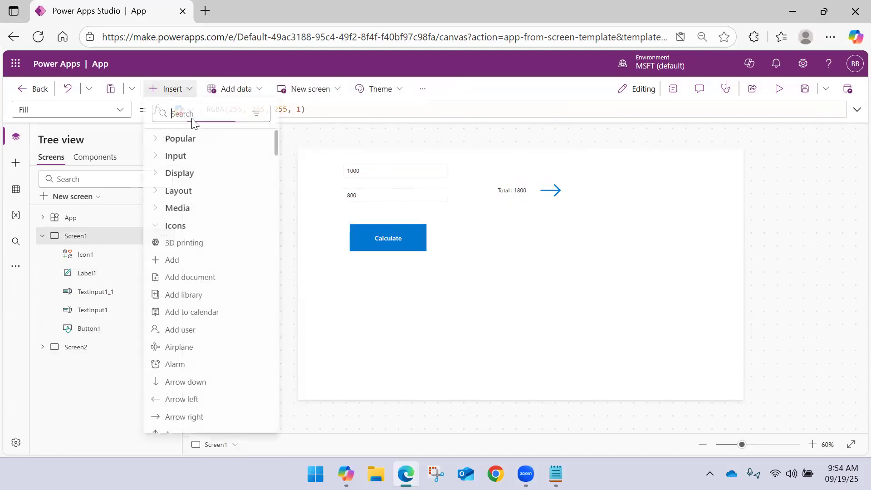
{"action": "left_click", "coordinate": [158, 228]}
{"action": "left_click", "coordinate": [177, 159]}
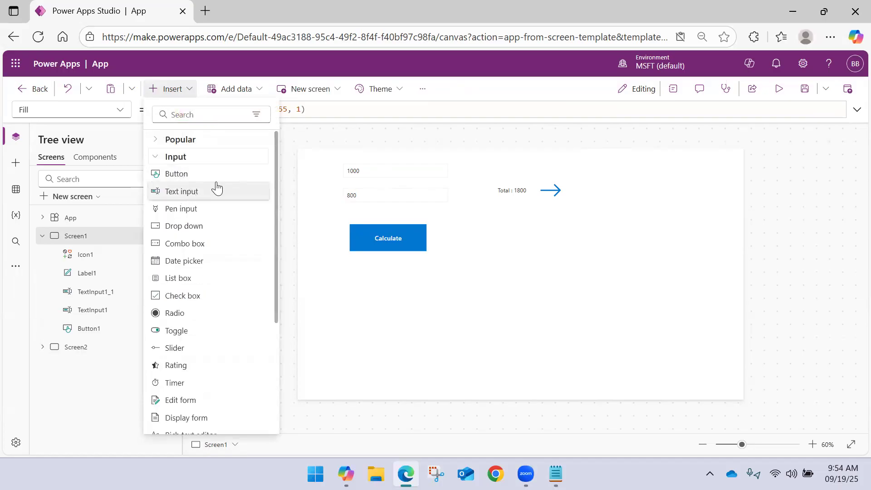
{"action": "left_click", "coordinate": [175, 160]}
{"action": "left_click", "coordinate": [176, 142]}
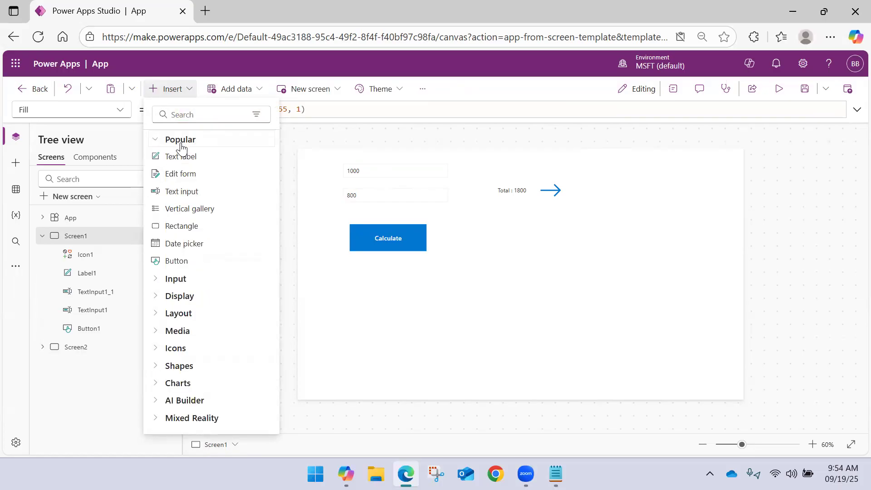
{"action": "left_click", "coordinate": [179, 142]}
{"action": "left_click", "coordinate": [180, 177]}
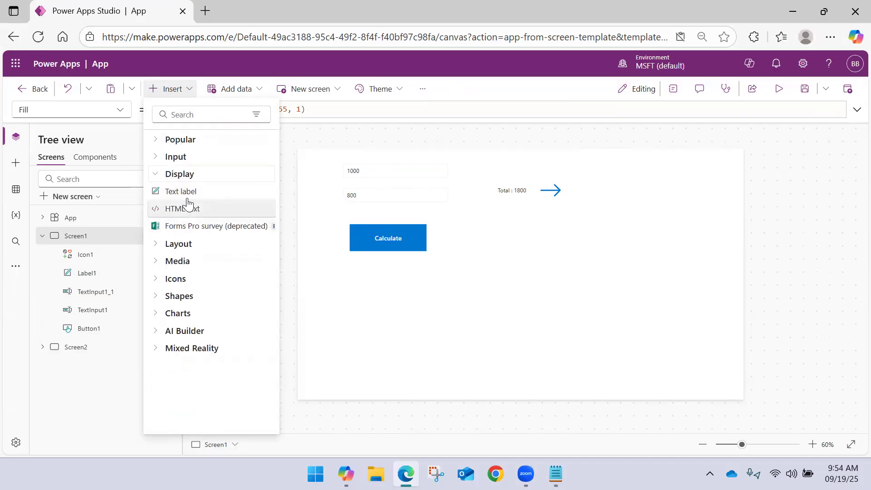
{"action": "left_click", "coordinate": [181, 190]}
Move the label below Total, set its Text to "TValue 2 : " & Value2, and preview.
{"action": "left_click_drag", "start_coordinate": [328, 170], "coordinate": [510, 213]}
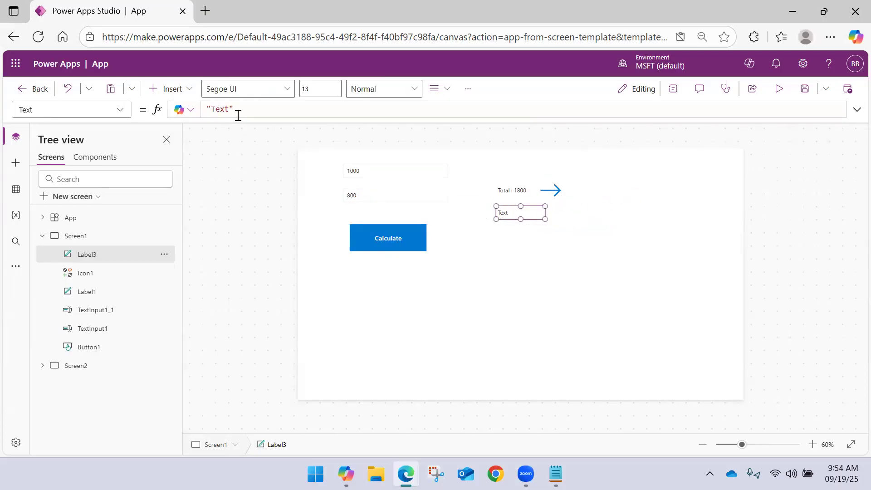
{"action": "double_click", "coordinate": [217, 109]}
{"action": "type", "text": "TValue 2"}
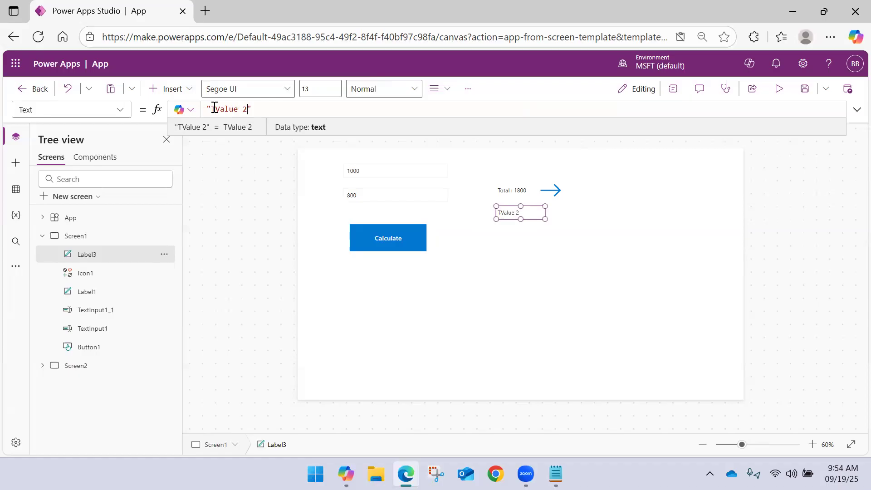
{"action": "type", "text": " : \" &"}
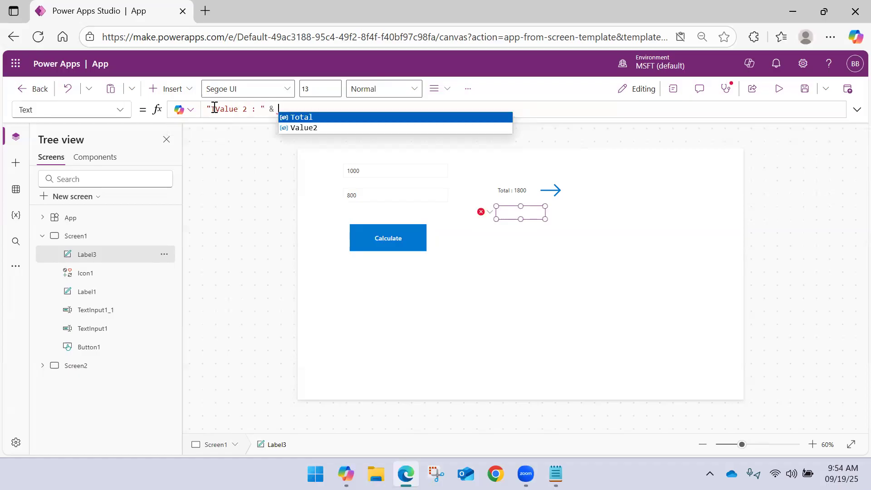
{"action": "type", "text": "Value2"}
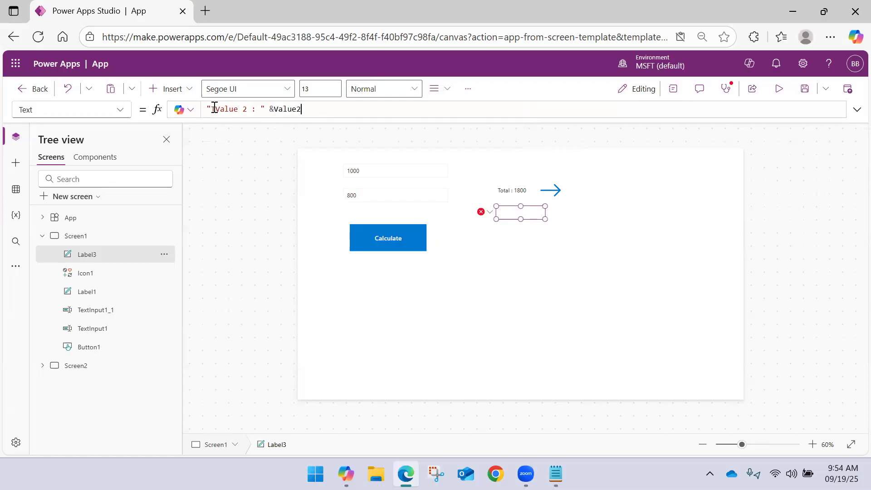
{"action": "left_click", "coordinate": [273, 109]}
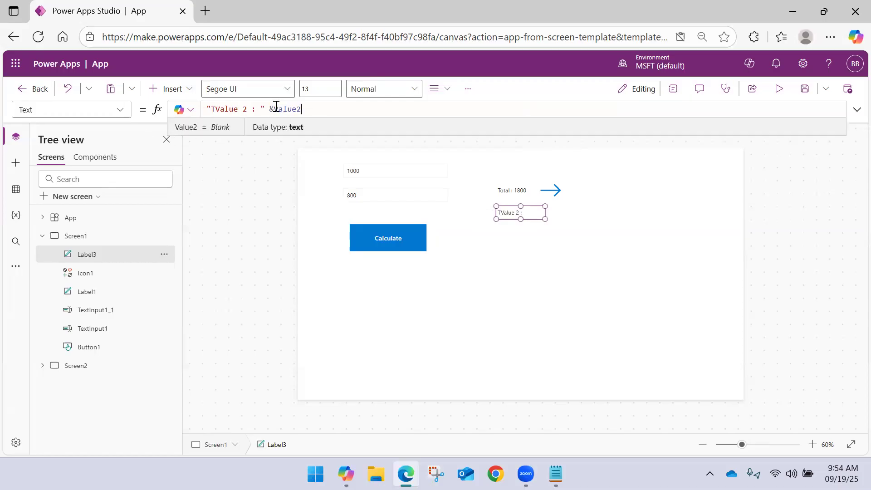
{"action": "left_click", "coordinate": [254, 189]}
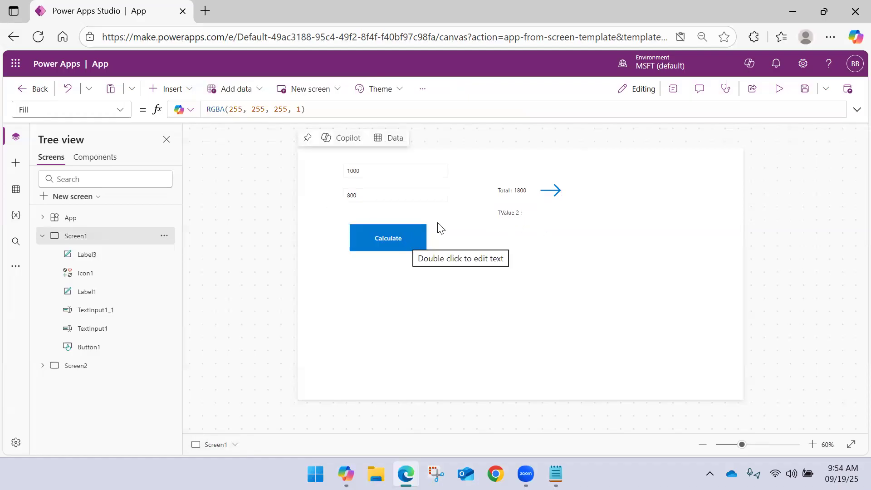
{"action": "left_click", "coordinate": [779, 89]}
Select the 800 value in preview, then exit preview and select the TValue 2 label.
{"action": "left_click", "coordinate": [146, 180]}
{"action": "left_click_drag", "start_coordinate": [146, 180], "coordinate": [80, 181]}
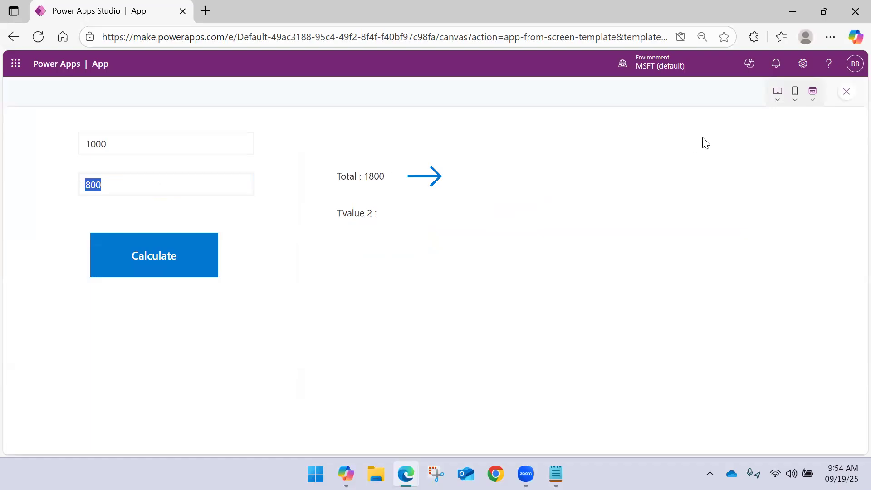
{"action": "left_click", "coordinate": [847, 91]}
{"action": "left_click", "coordinate": [510, 212]}
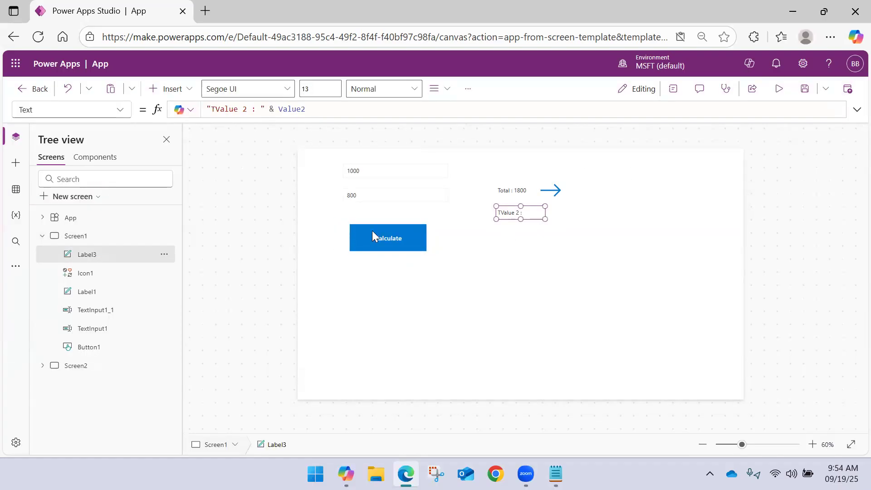
{"action": "left_click", "coordinate": [43, 236]}
Paste a copy of the TValue 2 label onto Screen2.
{"action": "left_click", "coordinate": [67, 255]}
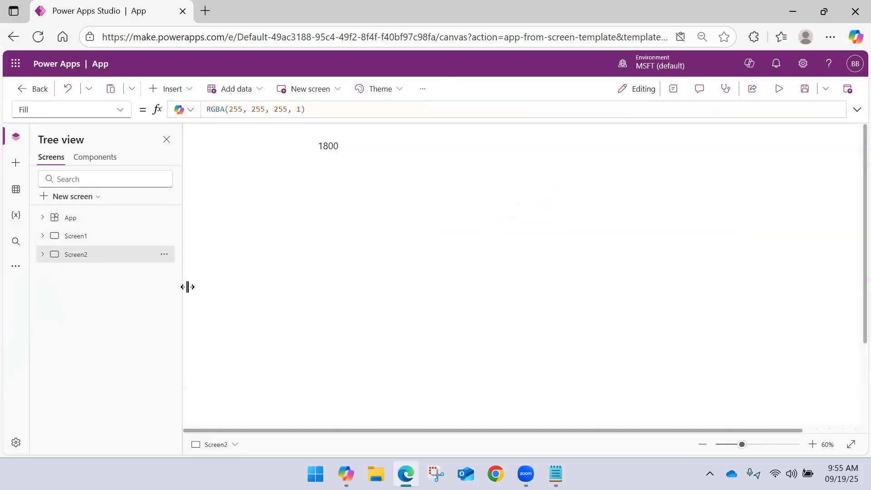
{"action": "key", "text": "ctrl+v"}
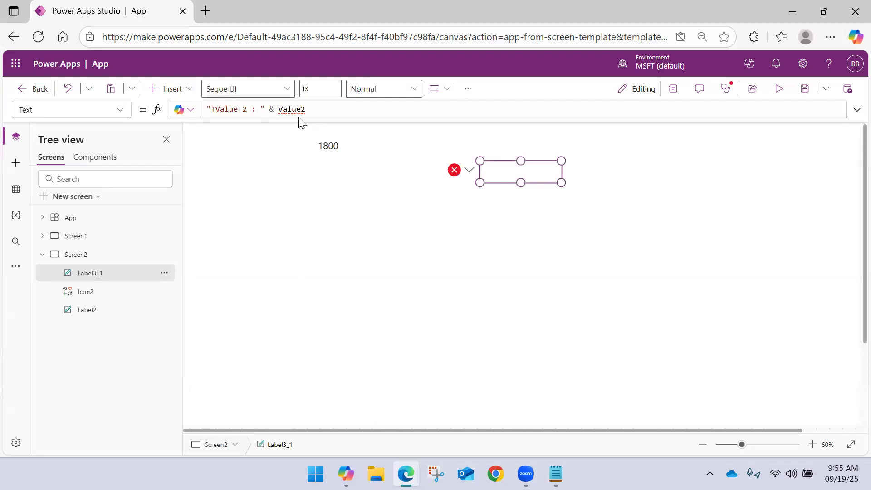
{"action": "mouse_move", "coordinate": [292, 109]}
{"action": "left_click", "coordinate": [43, 255]}
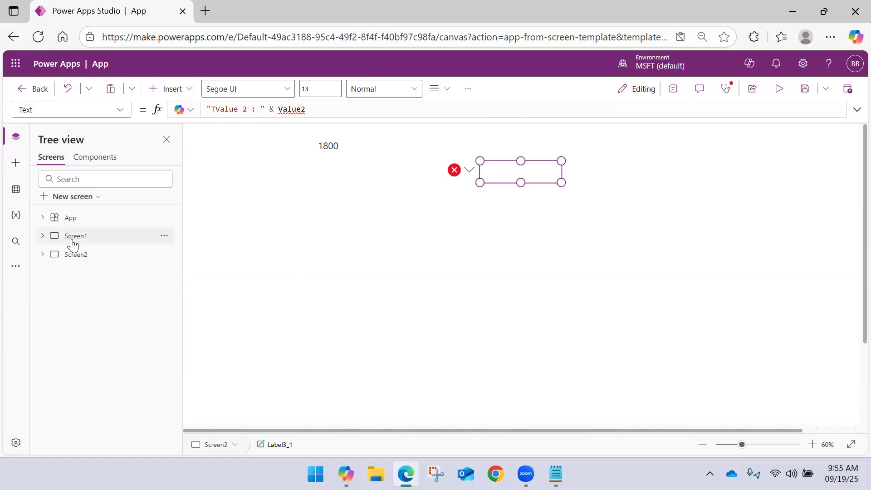
Return to Screen1 and highlight the Calculate button's UpdateContext call in its formula.
{"action": "left_click", "coordinate": [72, 241]}
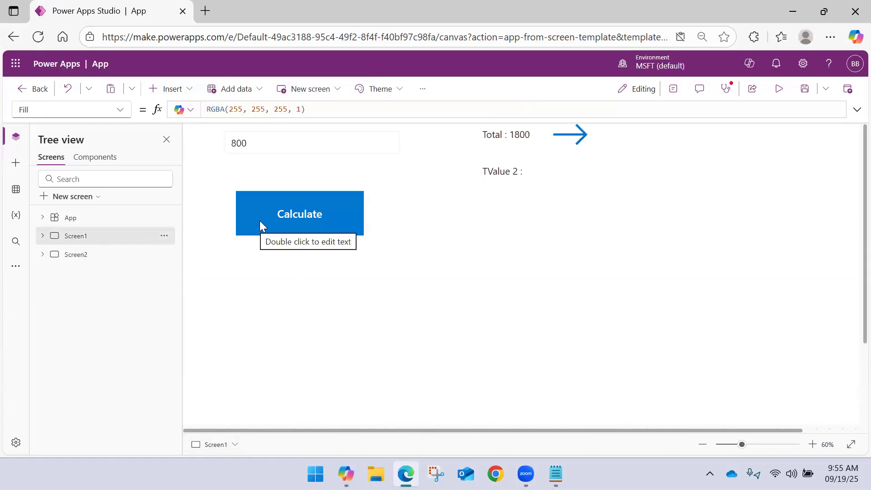
{"action": "left_click", "coordinate": [331, 212]}
{"action": "double_click", "coordinate": [431, 109]}
{"action": "left_click_drag", "start_coordinate": [497, 110], "coordinate": [598, 127]}
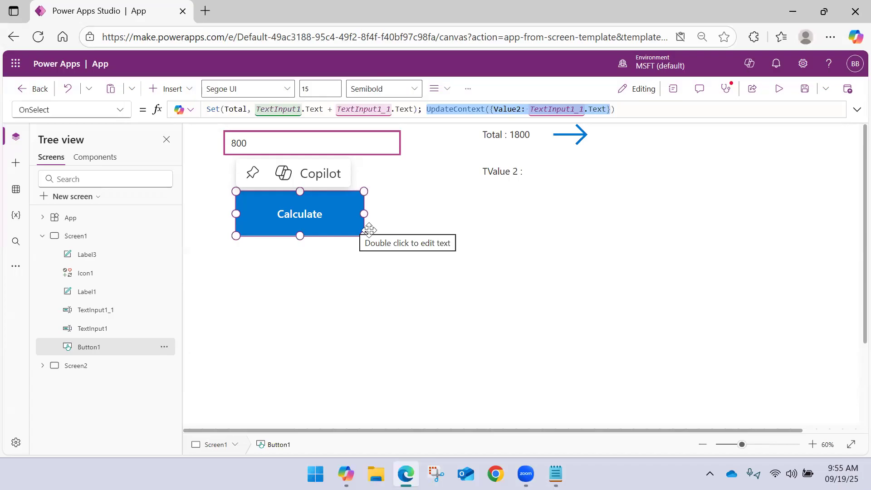
Delete the stray T so the label's caption reads "Value 2 : ".
{"action": "left_click", "coordinate": [519, 226]}
{"action": "left_click", "coordinate": [336, 213]}
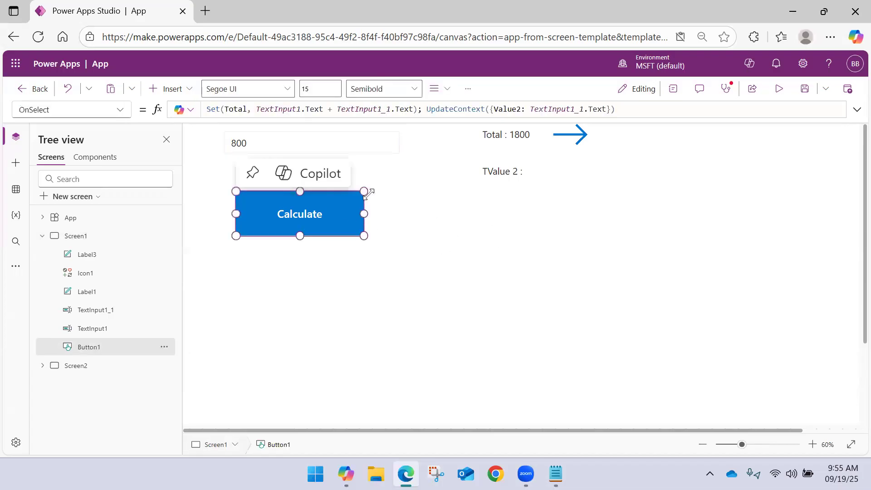
{"action": "left_click", "coordinate": [491, 172]}
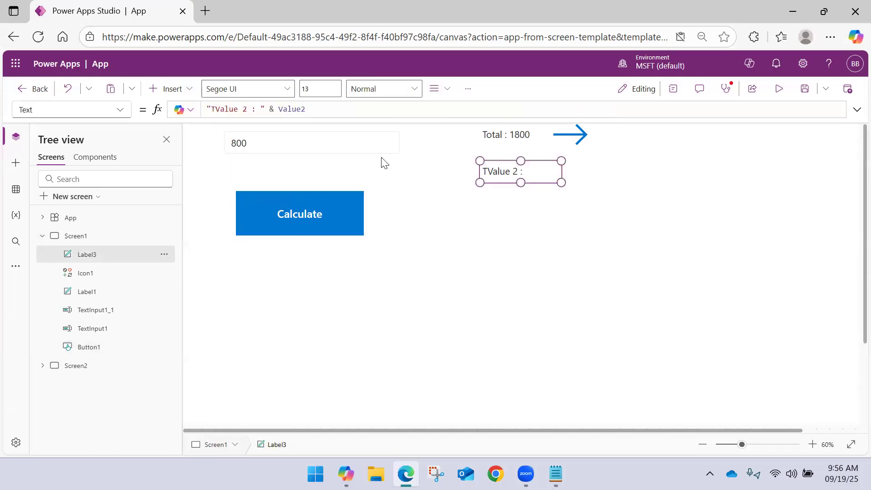
{"action": "left_click", "coordinate": [218, 111]}
{"action": "key", "text": "BackSpace"}
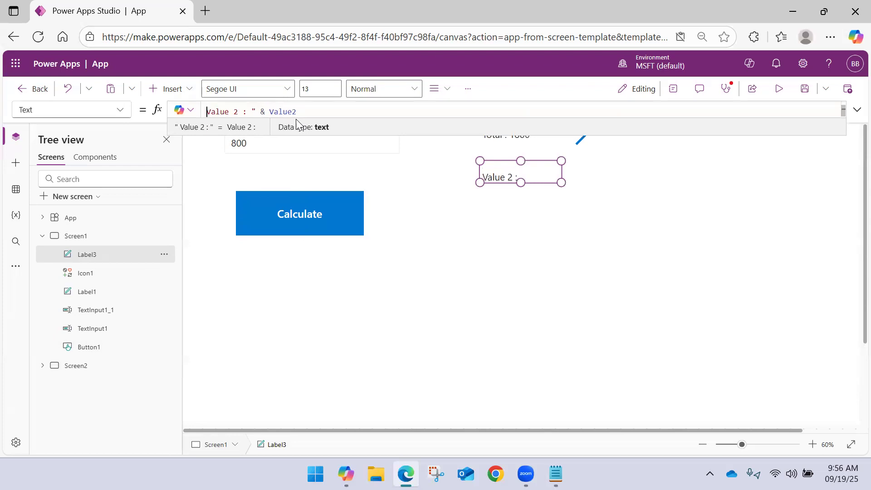
{"action": "left_click", "coordinate": [447, 211]}
Preview the app and run Calculate with the 800 value.
{"action": "left_click", "coordinate": [356, 200]}
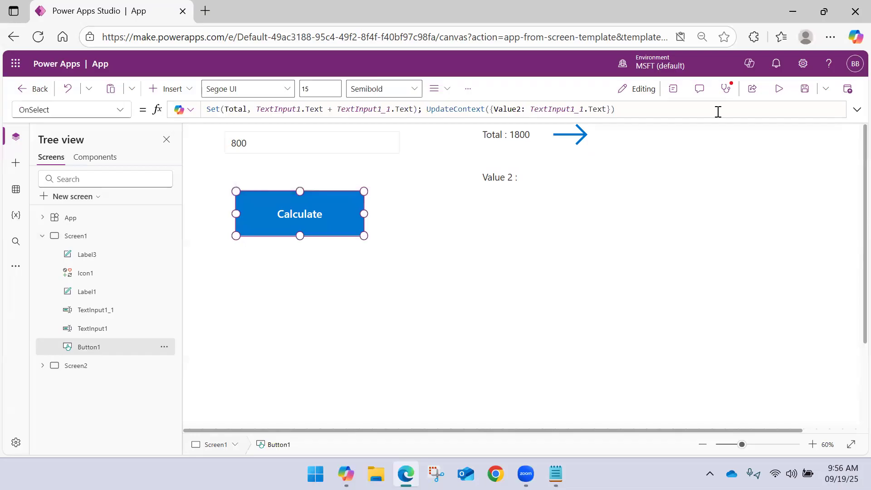
{"action": "left_click", "coordinate": [779, 88]}
{"action": "left_click", "coordinate": [123, 189]}
{"action": "left_click", "coordinate": [146, 263]}
Check that the label reads Value 2 : 800, then close the preview.
{"action": "left_click_drag", "start_coordinate": [370, 217], "coordinate": [396, 224]}
{"action": "left_click", "coordinate": [371, 219]}
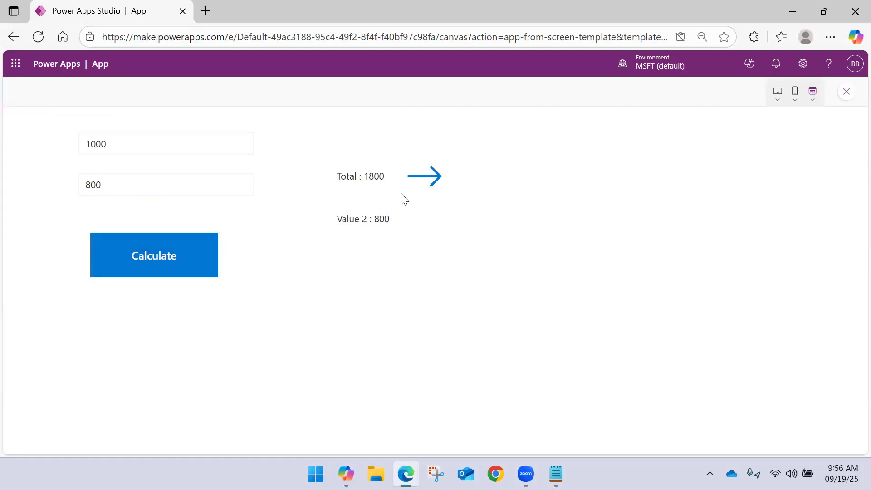
{"action": "left_click", "coordinate": [846, 92]}
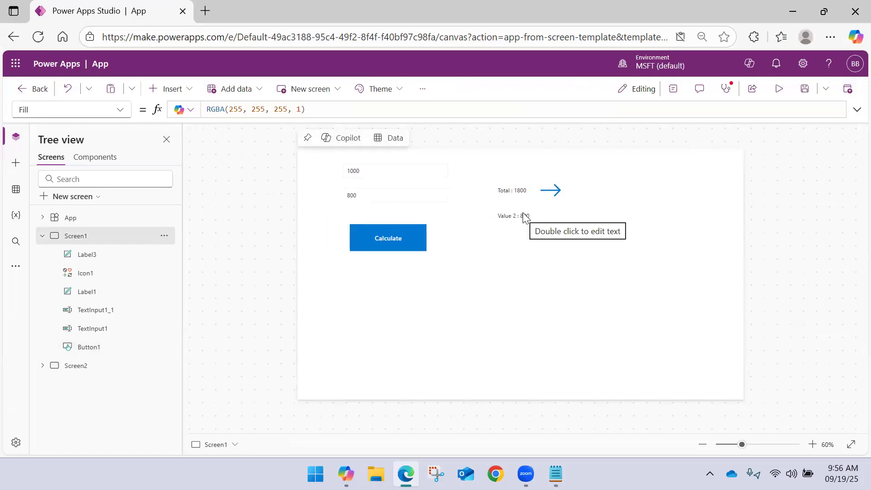
Change the Calculate button's UpdateContext so Value2 is set to true.
{"action": "left_click", "coordinate": [387, 245]}
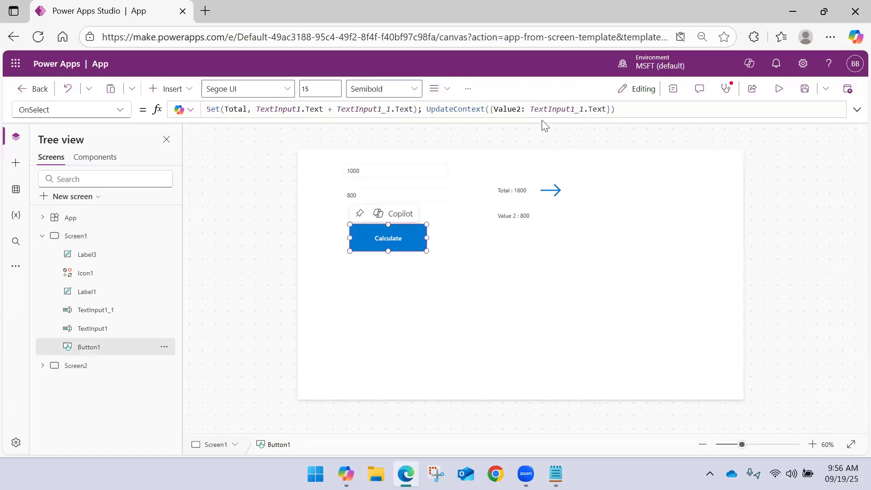
{"action": "left_click_drag", "start_coordinate": [531, 111], "coordinate": [609, 109]}
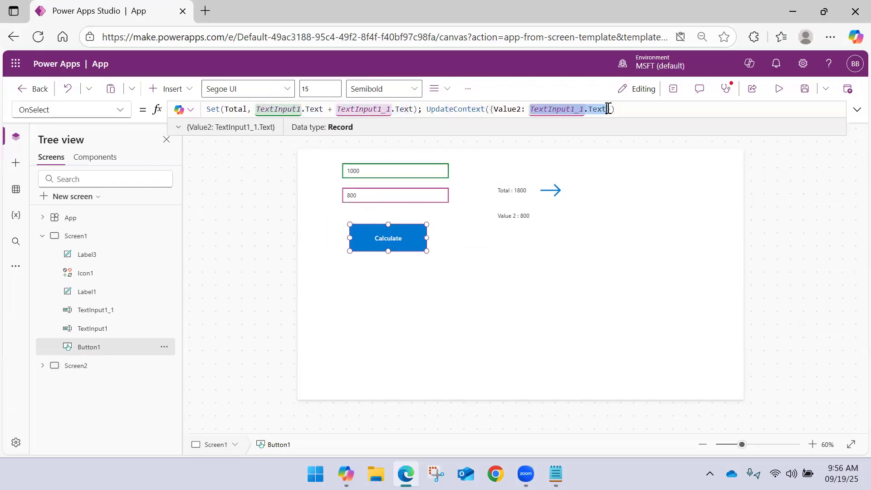
{"action": "type", "text": "t"}
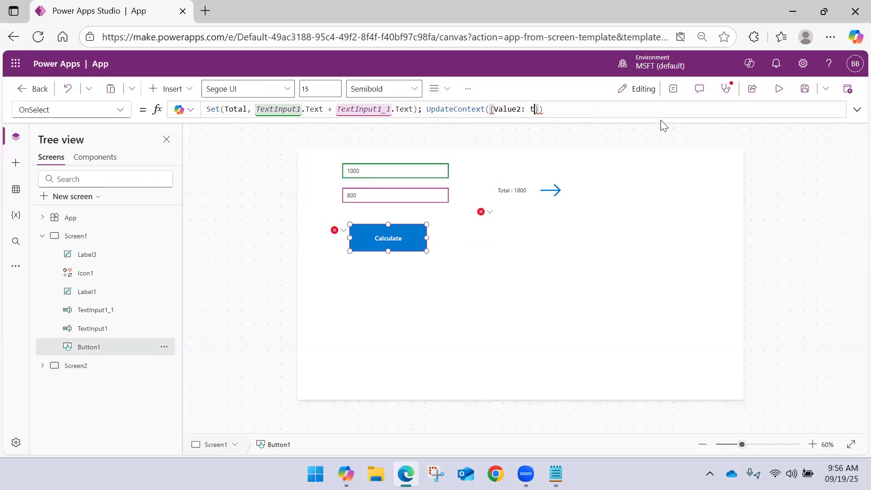
{"action": "left_click", "coordinate": [661, 120]}
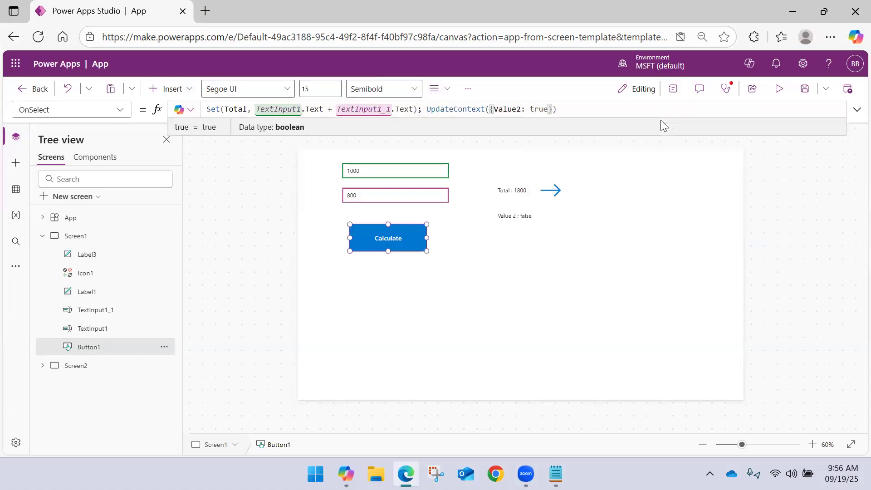
{"action": "left_click", "coordinate": [553, 249]}
Join the Value 2 label's Text formula onto one line and open its properties.
{"action": "left_click", "coordinate": [524, 216]}
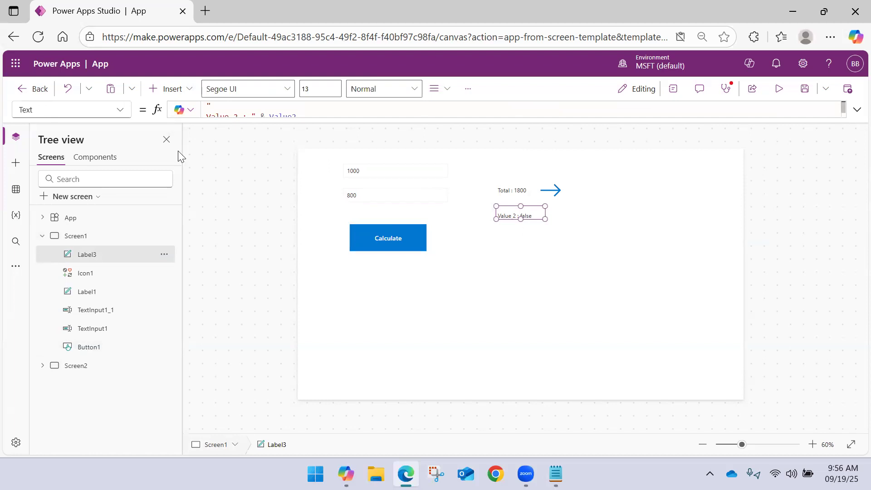
{"action": "left_click", "coordinate": [857, 109]}
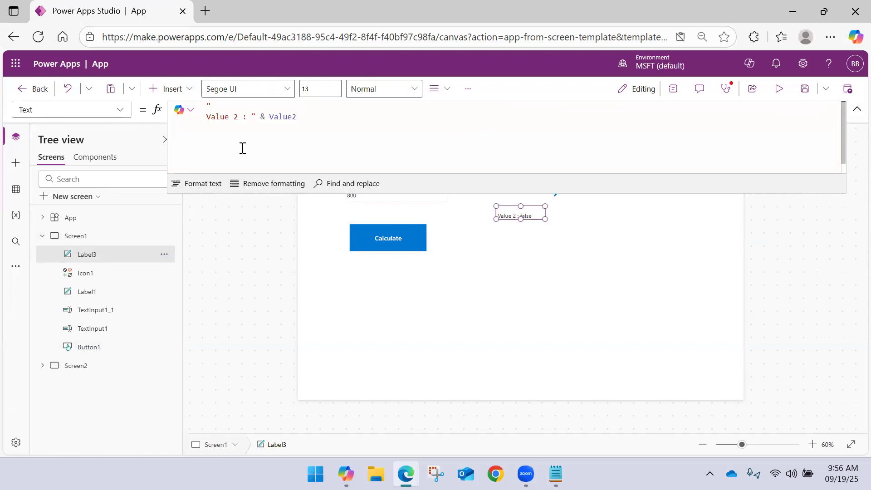
{"action": "left_click", "coordinate": [207, 116]}
{"action": "key", "text": "BackSpace"}
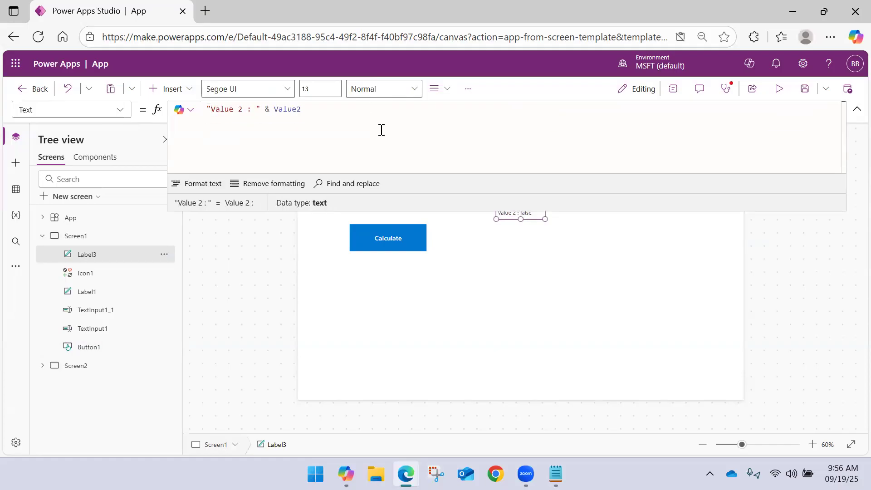
{"action": "left_click", "coordinate": [857, 109]}
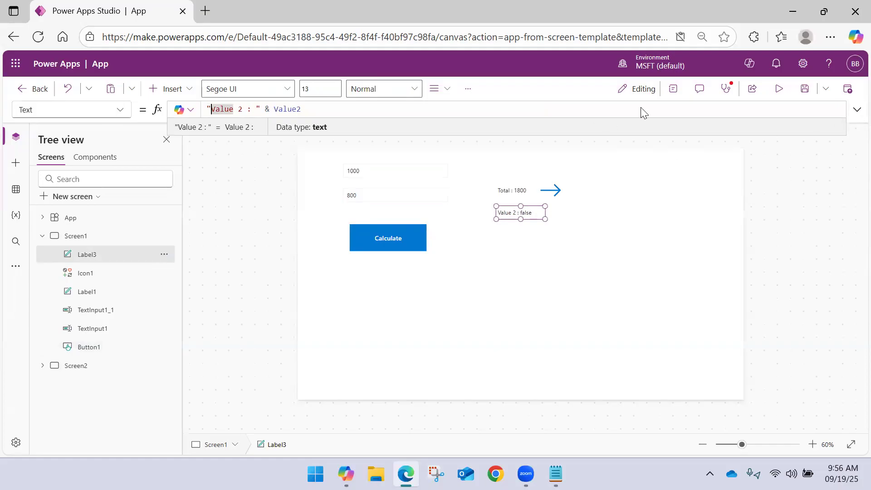
{"action": "left_click", "coordinate": [672, 88]}
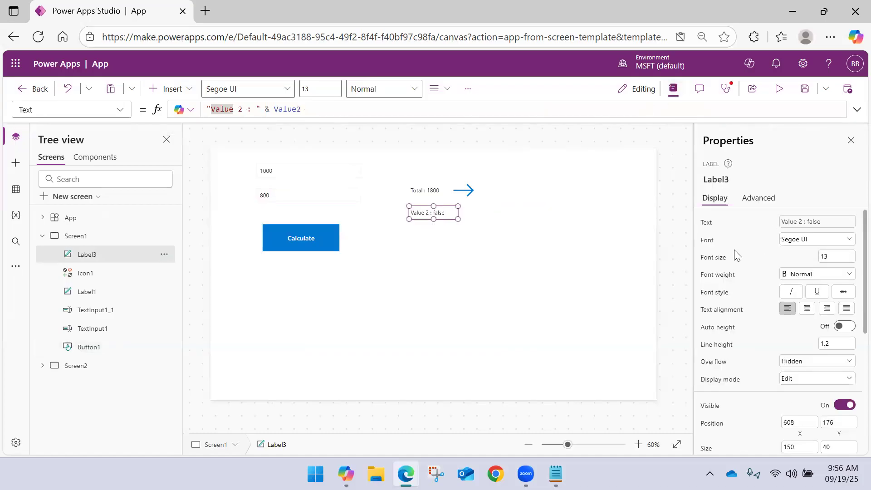
{"action": "scroll", "coordinate": [736, 256], "scroll_direction": "down", "scroll_amount": 3}
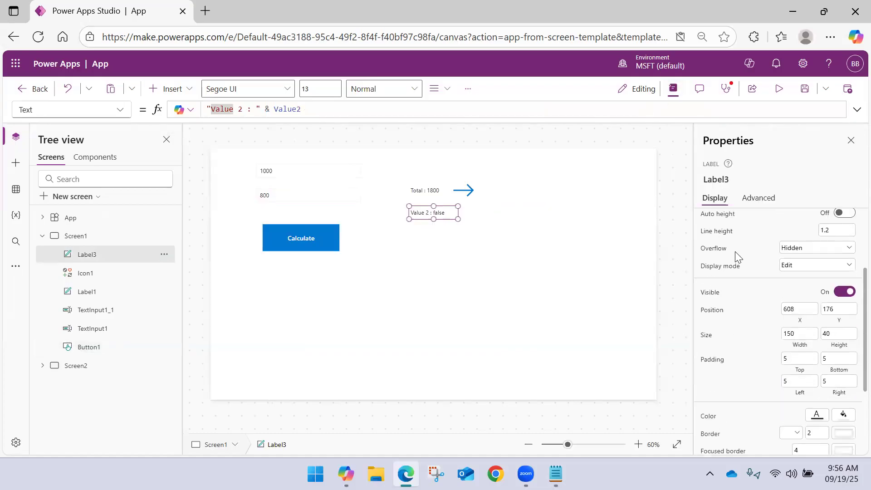
{"action": "left_click", "coordinate": [843, 292]}
{"action": "left_click", "coordinate": [438, 236]}
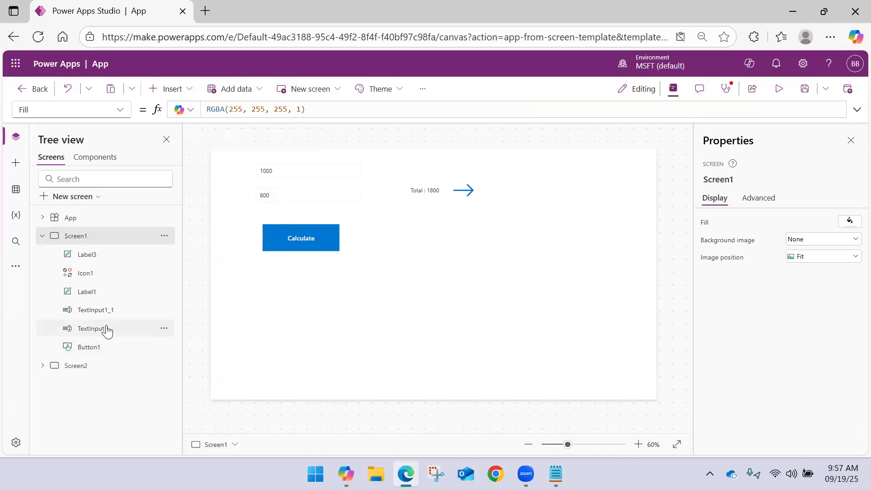
{"action": "left_click", "coordinate": [98, 255]}
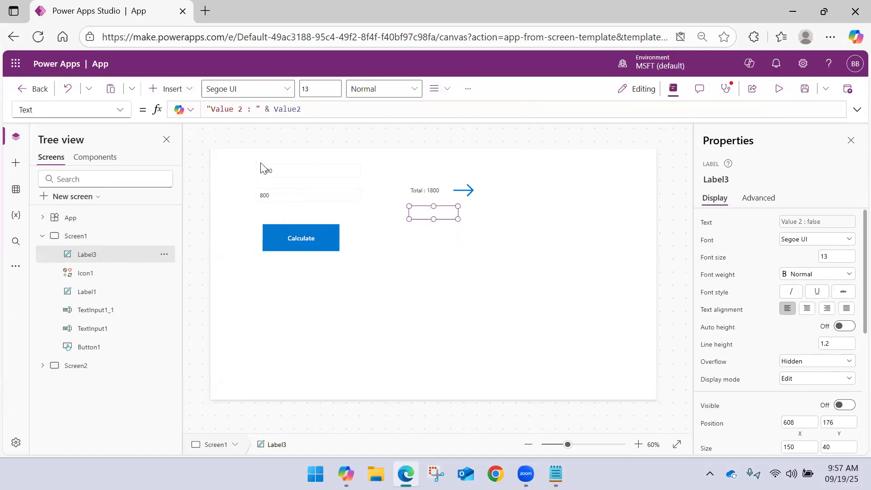
{"action": "scroll", "coordinate": [812, 357], "scroll_direction": "down", "scroll_amount": 3}
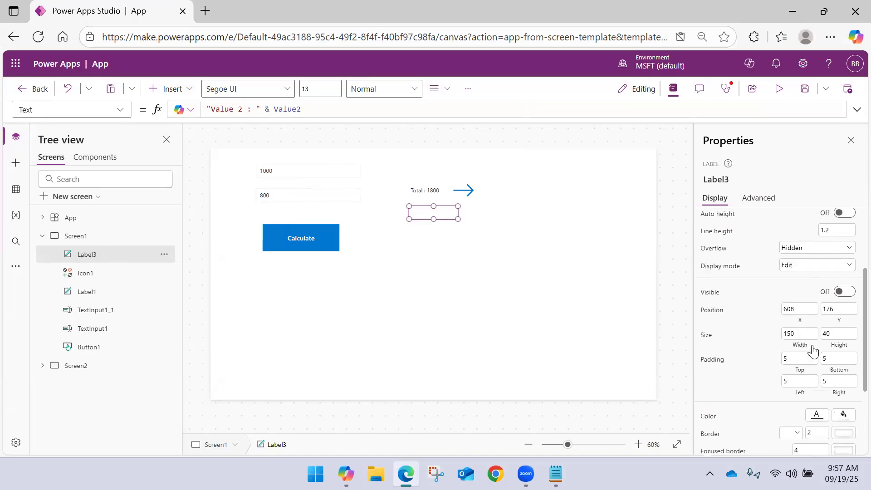
{"action": "left_click", "coordinate": [845, 291]}
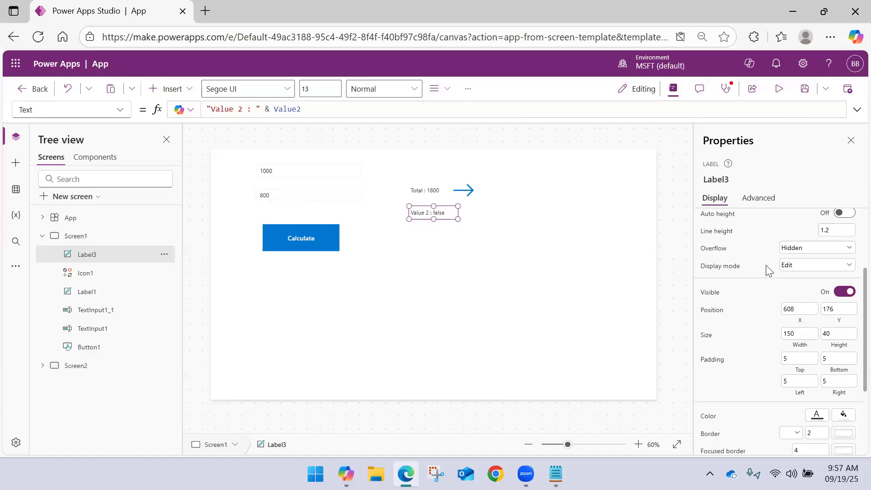
{"action": "left_click", "coordinate": [779, 89]}
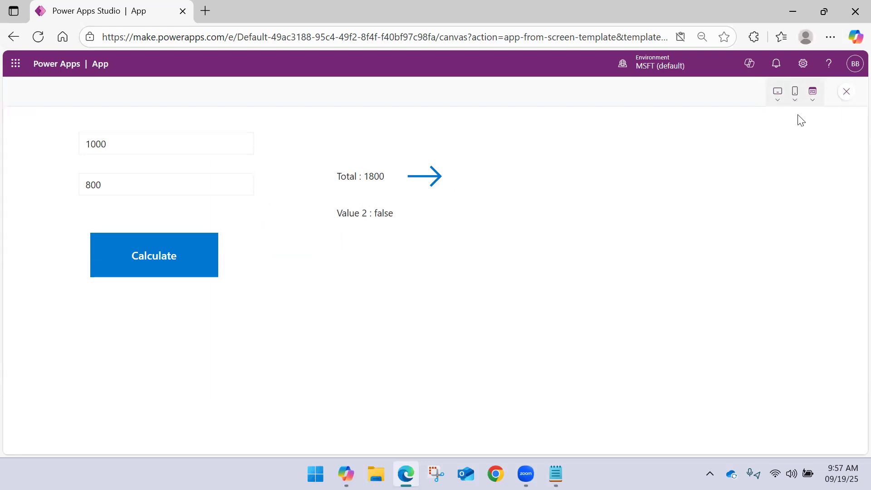
{"action": "left_click", "coordinate": [846, 93]}
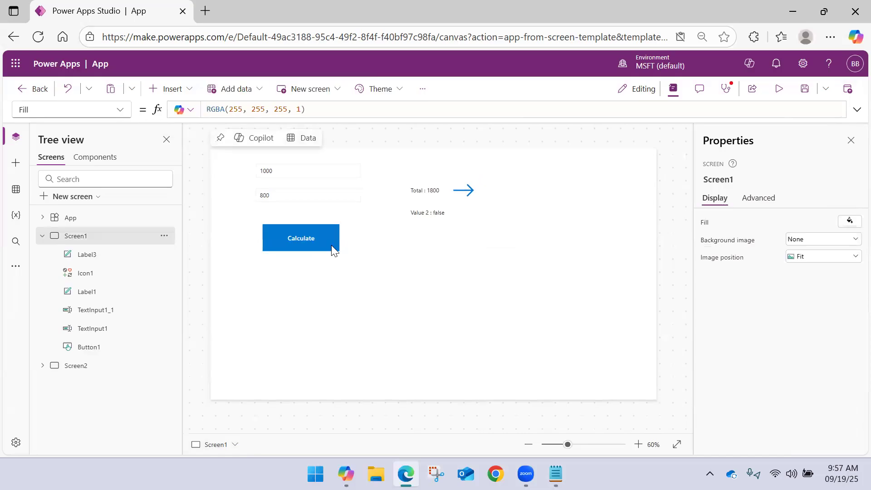
Delete the Value 2 label from Screen1.
{"action": "left_click", "coordinate": [311, 242]}
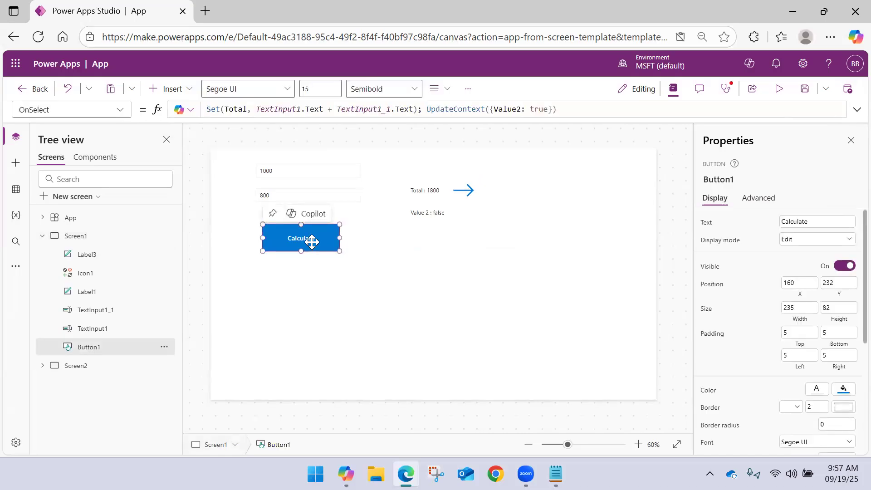
{"action": "left_click", "coordinate": [422, 195]}
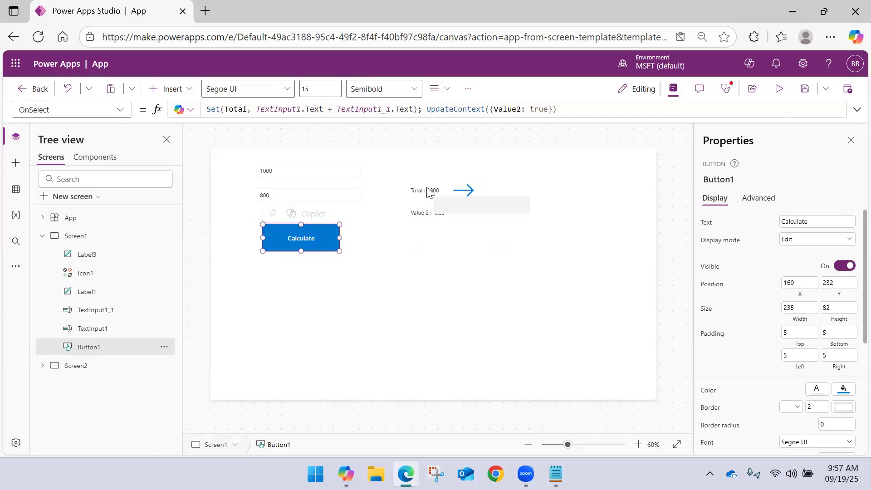
{"action": "left_click", "coordinate": [422, 217]}
{"action": "key", "text": "Delete"}
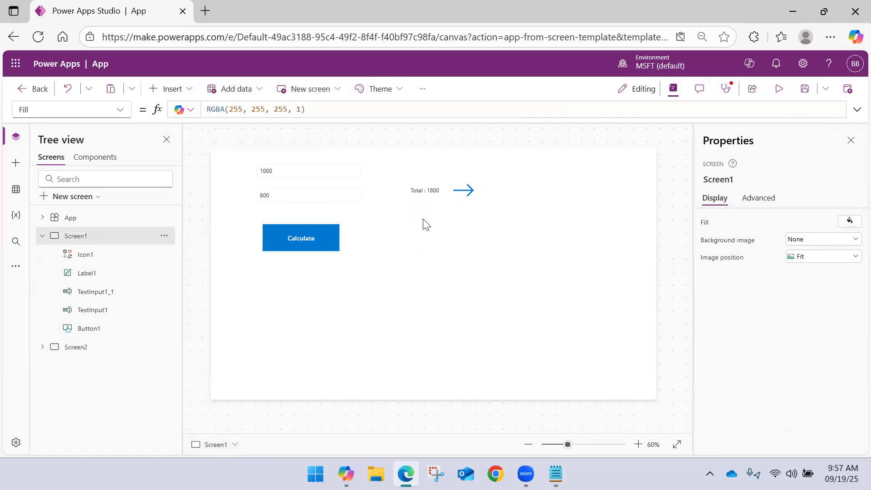
Move the Total label below the Calculate button.
{"action": "left_click", "coordinate": [420, 188]}
{"action": "left_click_drag", "start_coordinate": [421, 188], "coordinate": [289, 279]}
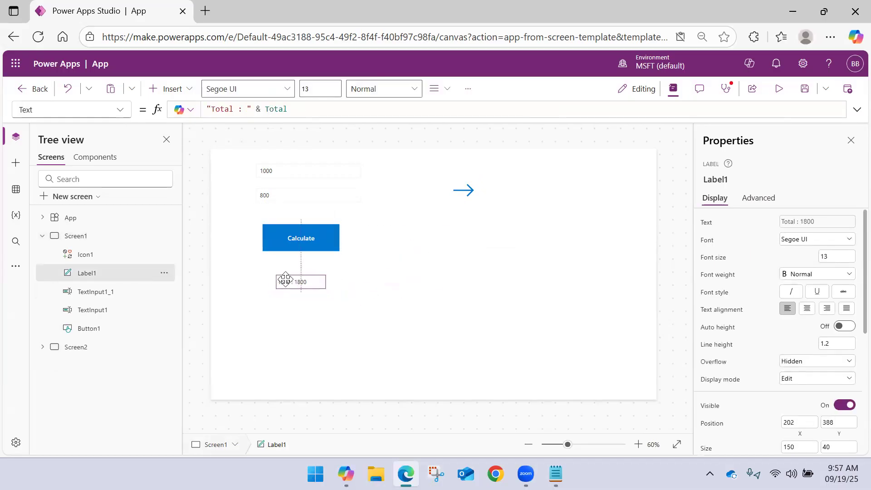
{"action": "left_click", "coordinate": [343, 278]}
{"action": "left_click", "coordinate": [304, 278]}
{"action": "left_click", "coordinate": [329, 245]}
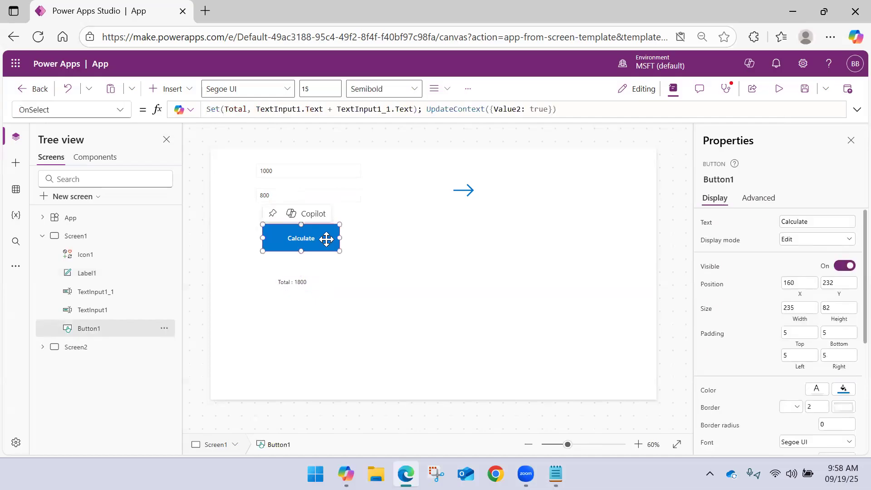
Replace Value2 with Total_Show in the Calculate button's UpdateContext formula.
{"action": "double_click", "coordinate": [507, 109]}
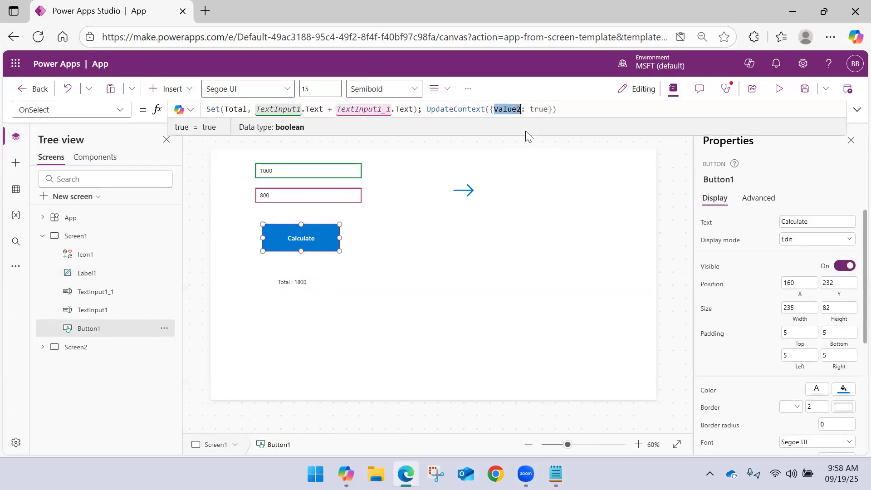
{"action": "type", "text": "Tota"}
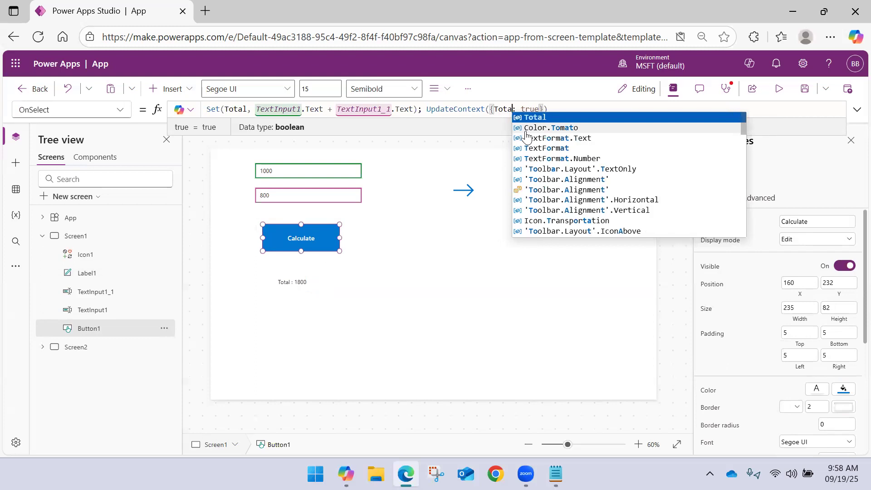
{"action": "type", "text": "l_Show"}
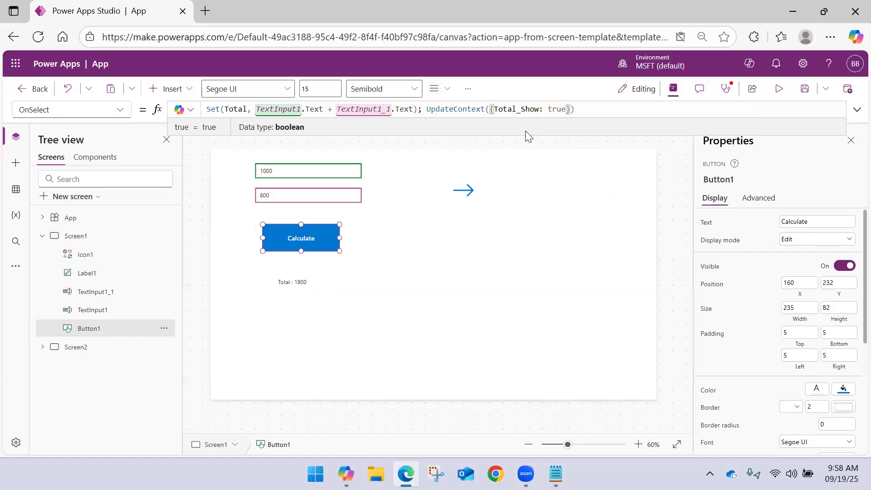
{"action": "left_click", "coordinate": [307, 270]}
{"action": "left_click", "coordinate": [302, 284]}
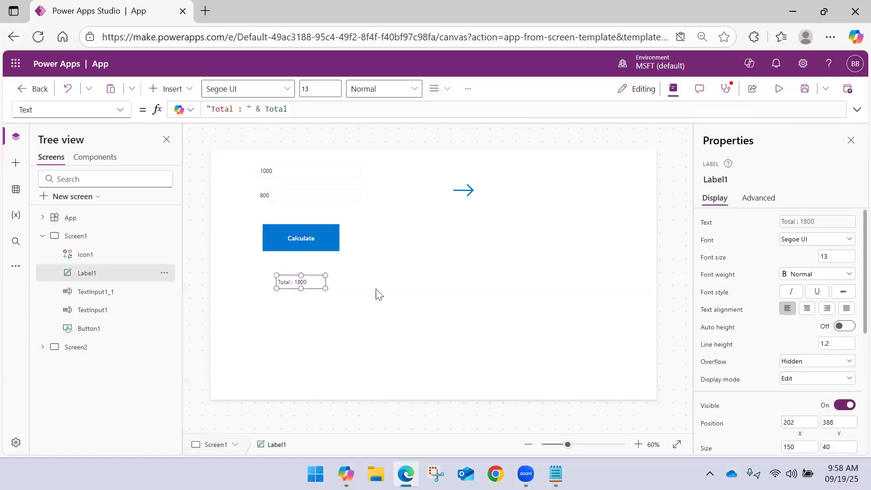
Set the Total label's Visible property to false.
{"action": "left_click", "coordinate": [122, 116]}
{"action": "scroll", "coordinate": [74, 213], "scroll_direction": "down", "scroll_amount": 3}
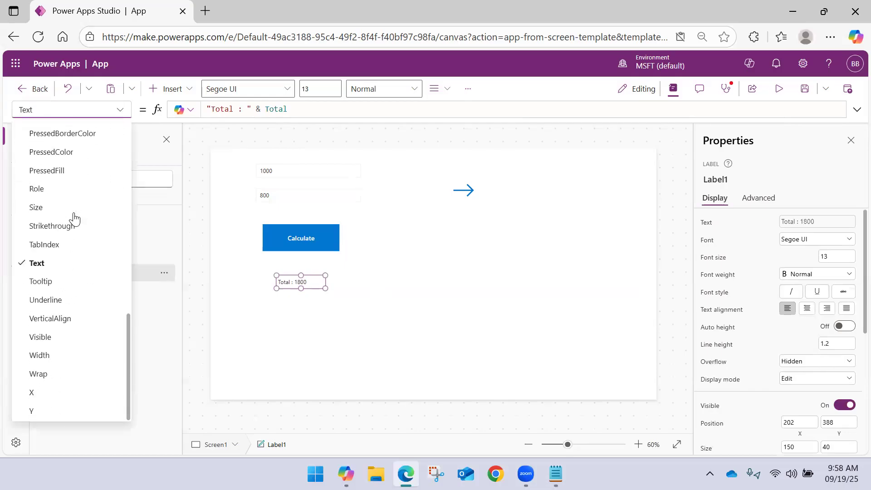
{"action": "left_click", "coordinate": [66, 341]}
{"action": "double_click", "coordinate": [240, 110]}
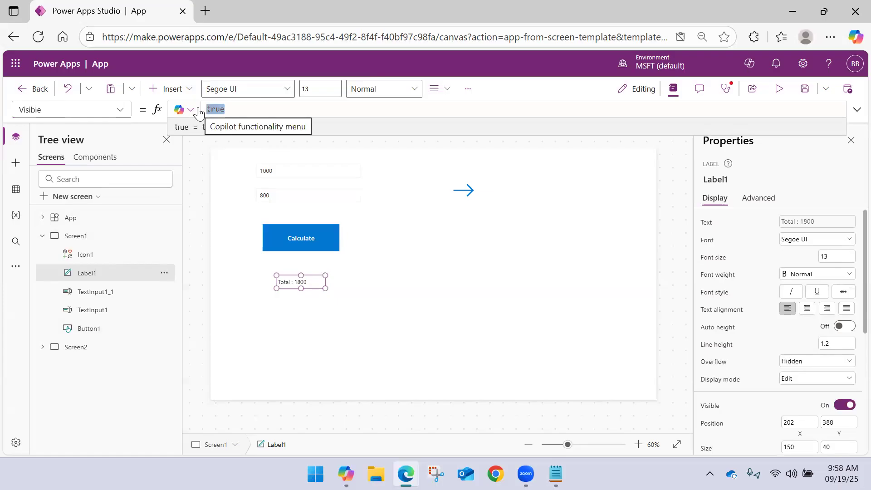
{"action": "type", "text": "false"}
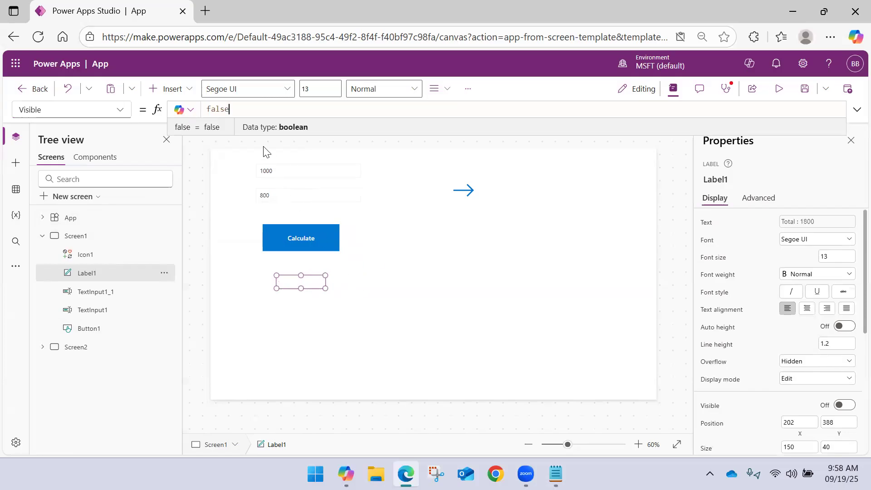
{"action": "left_click_drag", "start_coordinate": [238, 112], "coordinate": [178, 109]}
Reselect the Calculate button and highlight Total_Show in its formula.
{"action": "left_click", "coordinate": [308, 240]}
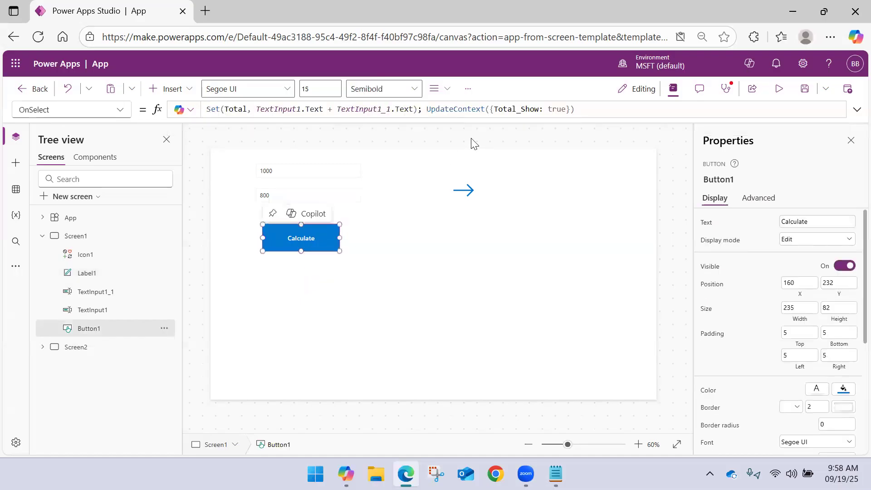
{"action": "double_click", "coordinate": [529, 109]}
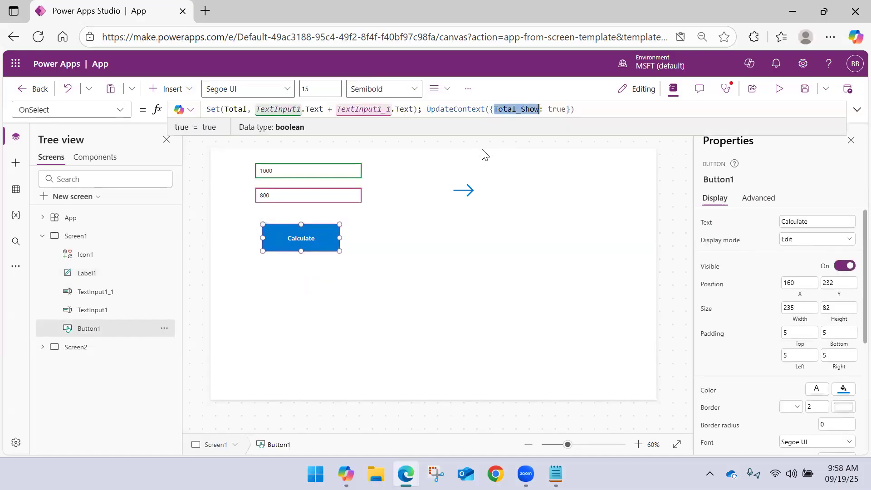
{"action": "left_click", "coordinate": [323, 260]}
{"action": "left_click", "coordinate": [313, 238]}
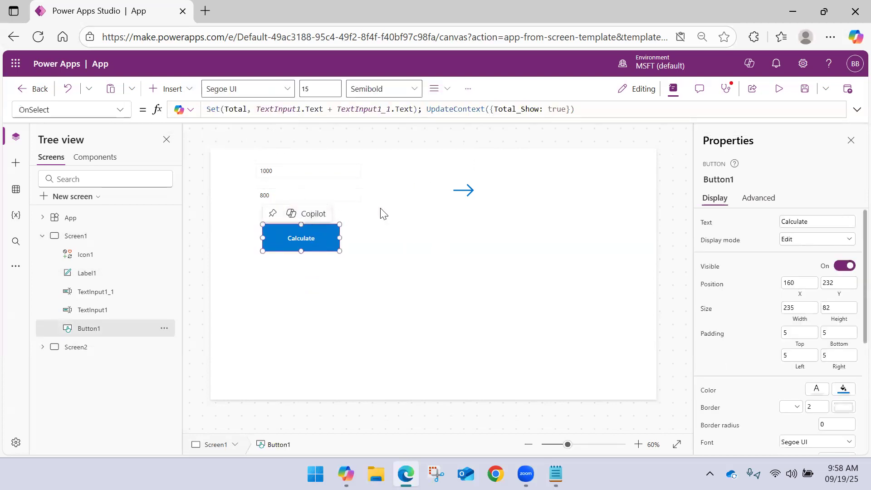
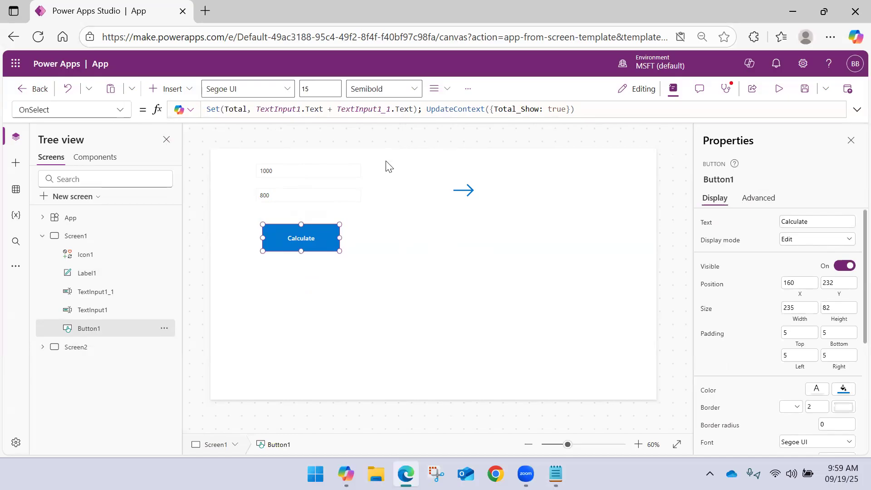
Inspect the arrow icon's action, then select the total label Label1.
{"action": "left_click", "coordinate": [310, 281]}
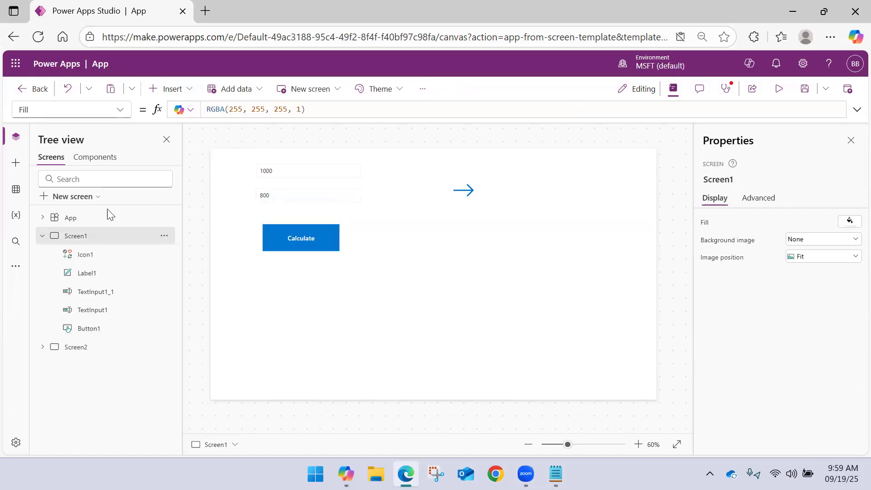
{"action": "left_click", "coordinate": [102, 257]}
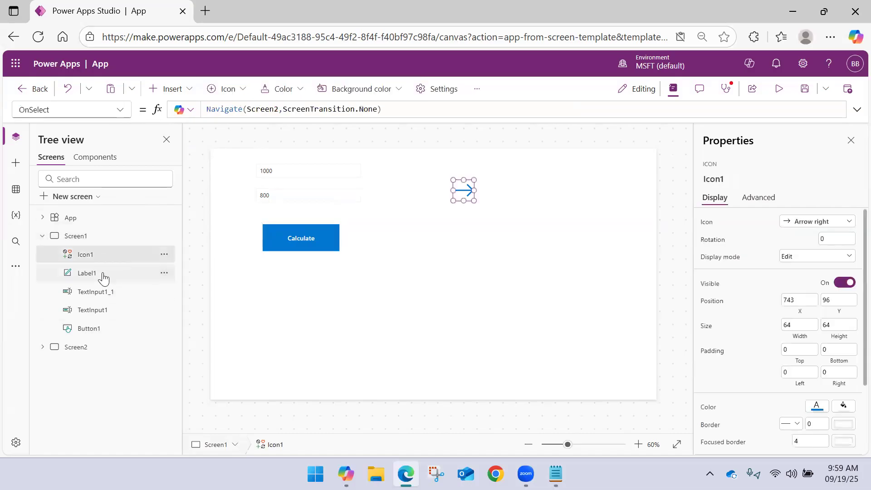
{"action": "left_click", "coordinate": [103, 274]}
{"action": "left_click", "coordinate": [95, 255]}
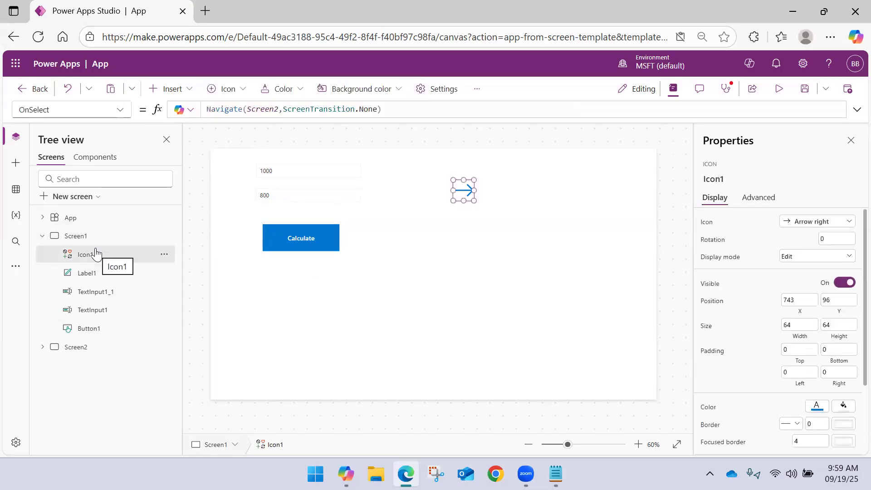
{"action": "left_click", "coordinate": [98, 278]}
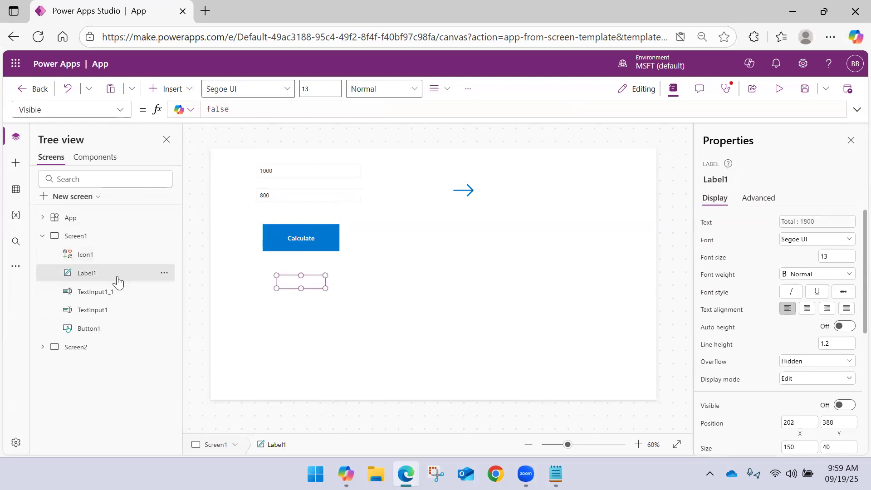
Set Label1's Visible property to Total_Show and start a preview of the app.
{"action": "double_click", "coordinate": [233, 110]}
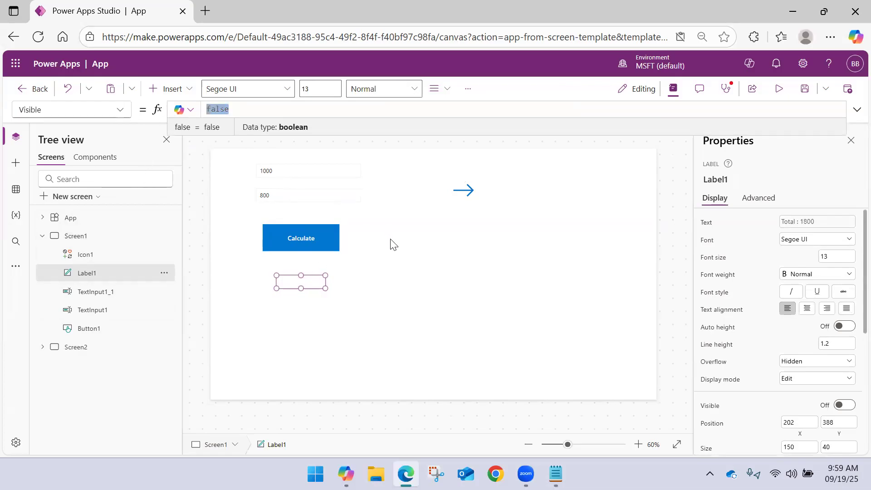
{"action": "type", "text": "Total_Show"}
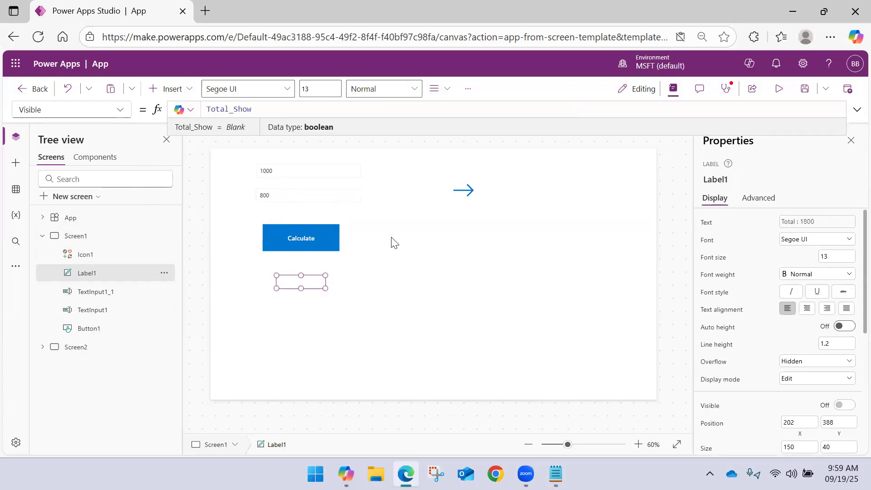
{"action": "left_click", "coordinate": [385, 279]}
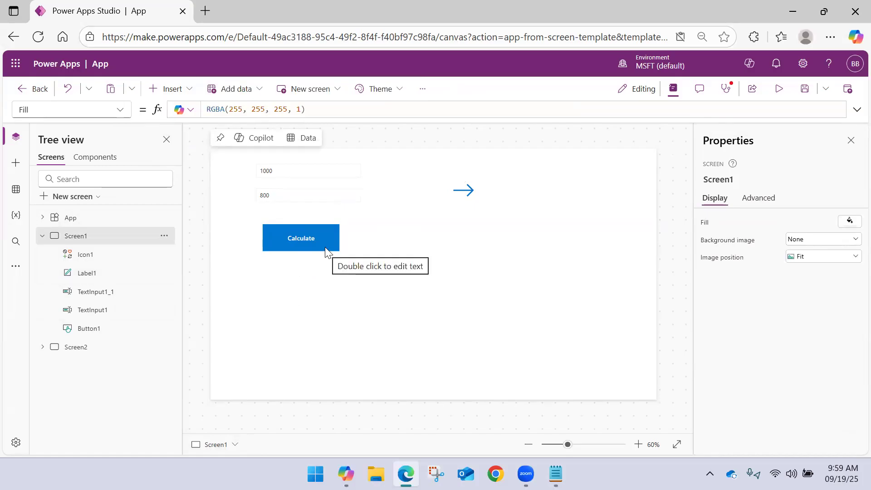
{"action": "left_click", "coordinate": [778, 89]}
Change the second number from 800 to 2000, calculate to get Total : 3000, then exit preview.
{"action": "left_click", "coordinate": [164, 186]}
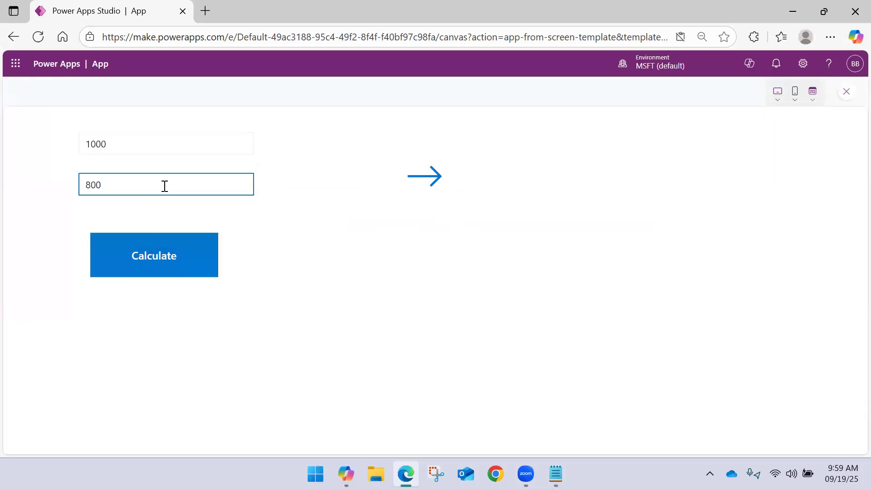
{"action": "key", "text": "BackSpace"}
{"action": "key", "text": "BackSpace"}
{"action": "key", "text": "BackSpace"}
{"action": "type", "text": "200"}
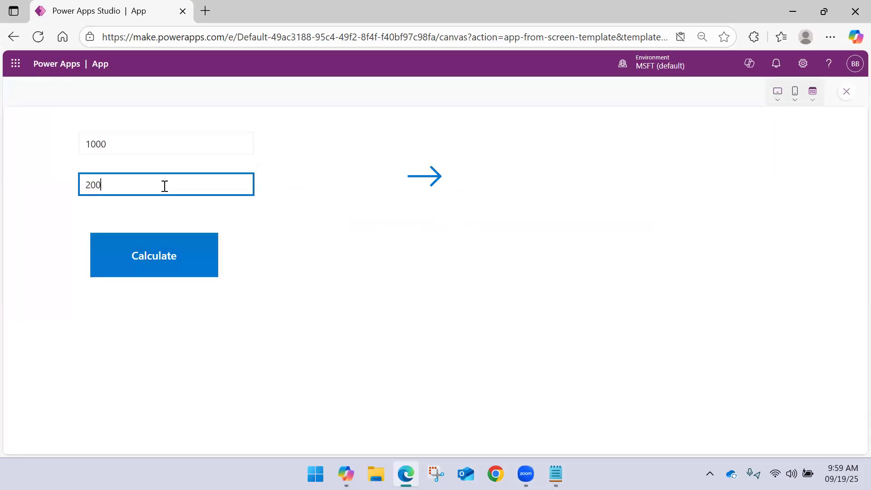
{"action": "type", "text": "-"}
{"action": "type", "text": "0"}
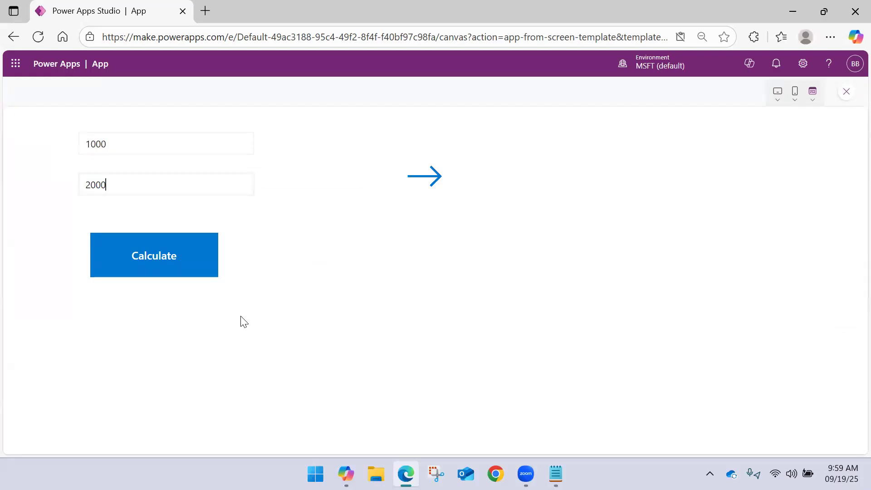
{"action": "left_click", "coordinate": [198, 272]}
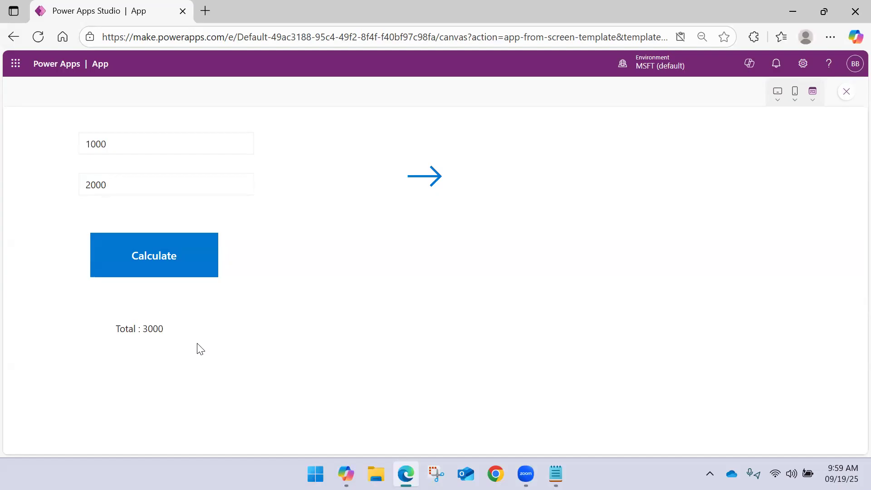
{"action": "left_click", "coordinate": [846, 91]}
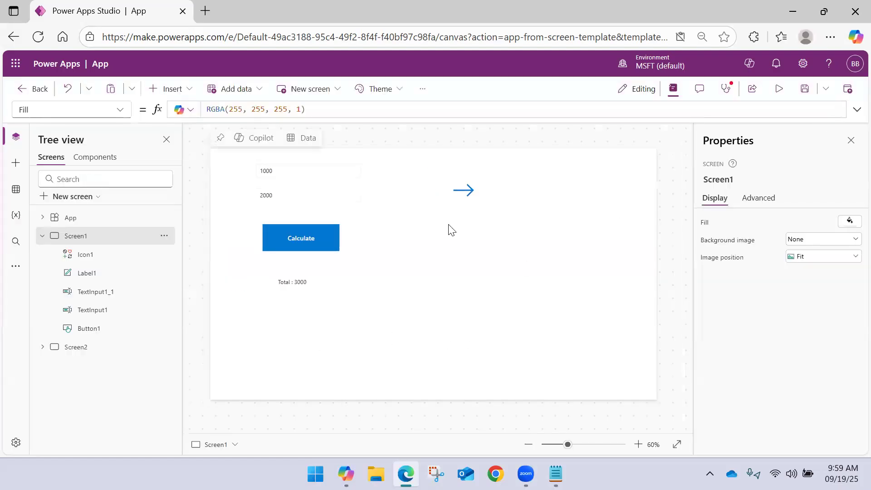
{"action": "left_click", "coordinate": [301, 283]}
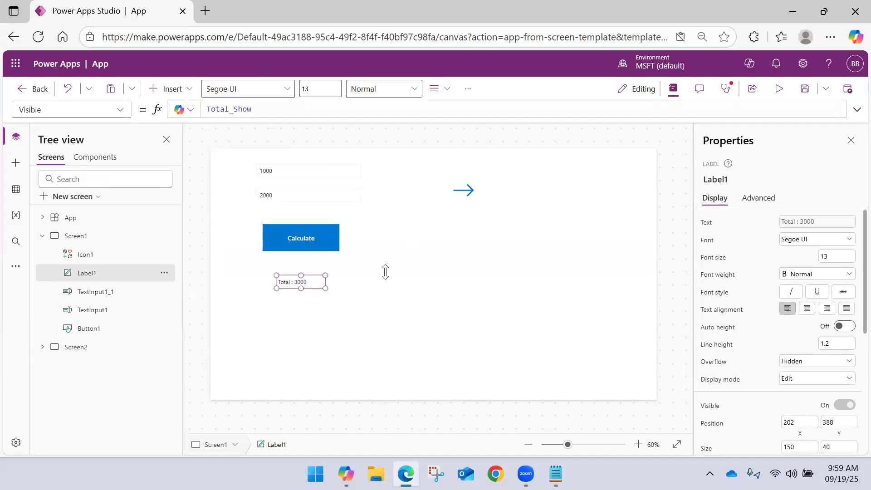
{"action": "scroll", "coordinate": [731, 278], "scroll_direction": "down", "scroll_amount": 5}
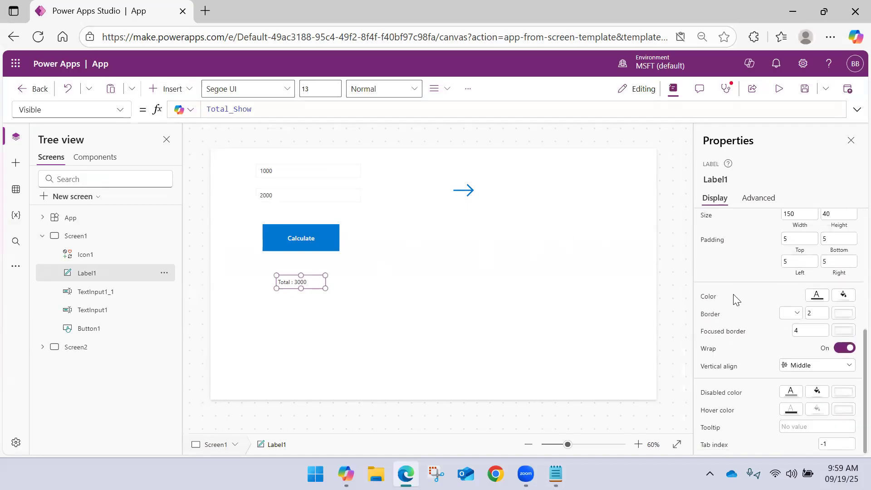
{"action": "scroll", "coordinate": [751, 247], "scroll_direction": "up", "scroll_amount": 5}
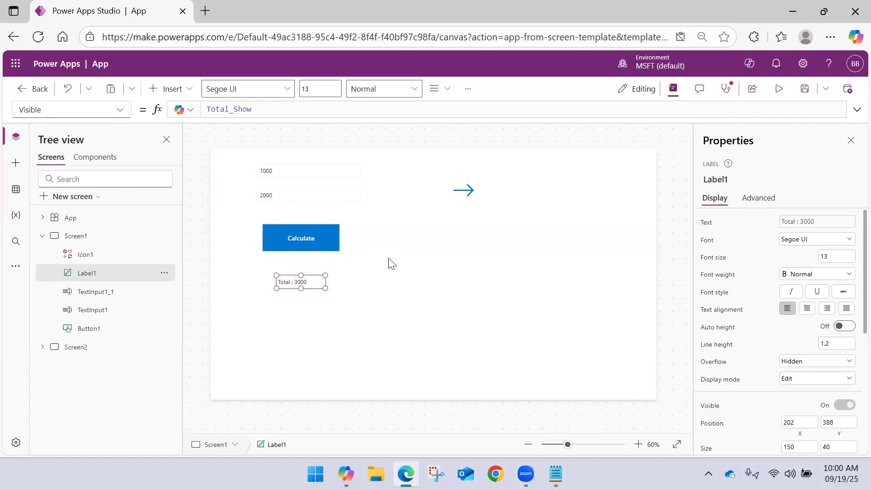
{"action": "left_click", "coordinate": [43, 235]}
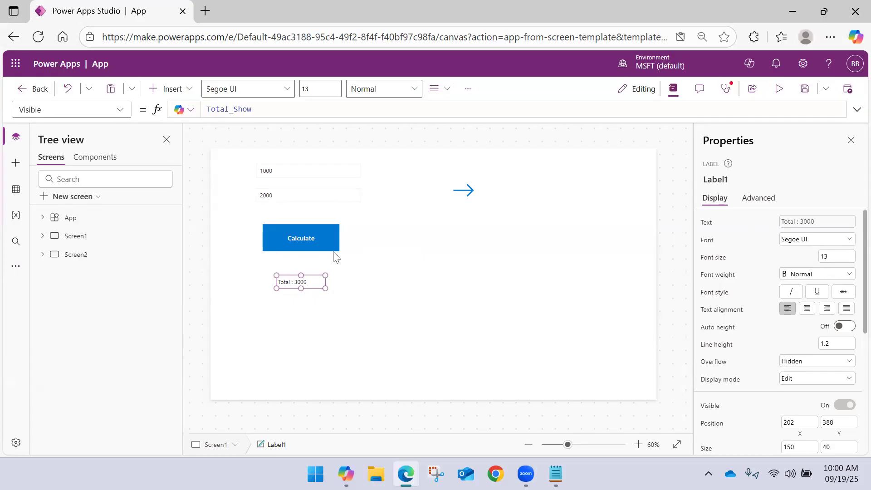
{"action": "left_click", "coordinate": [375, 261]}
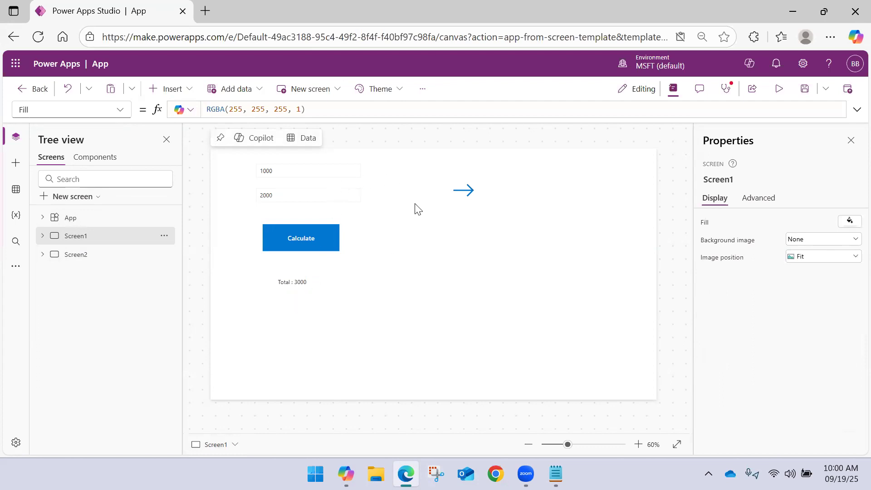
Add a blank Screen3, glance at the With data option, then go back to Screen1 via Screen2.
{"action": "left_click_drag", "start_coordinate": [341, 316], "coordinate": [292, 167]}
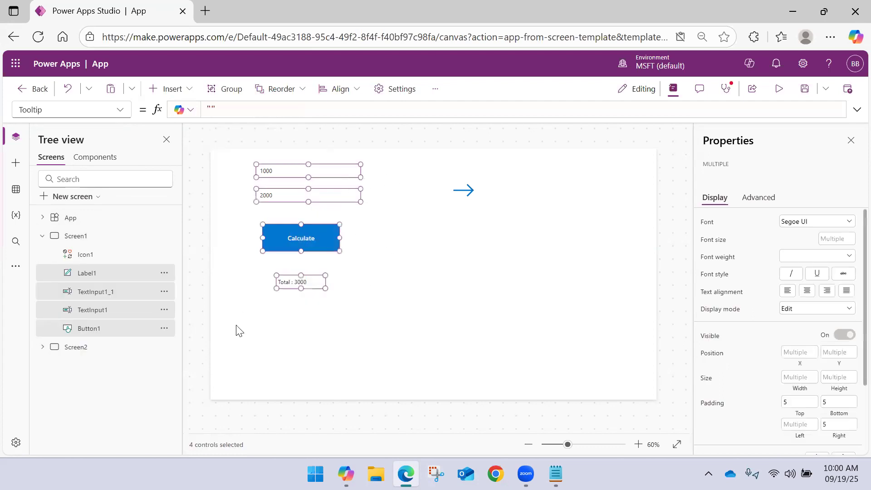
{"action": "left_click", "coordinate": [74, 240]}
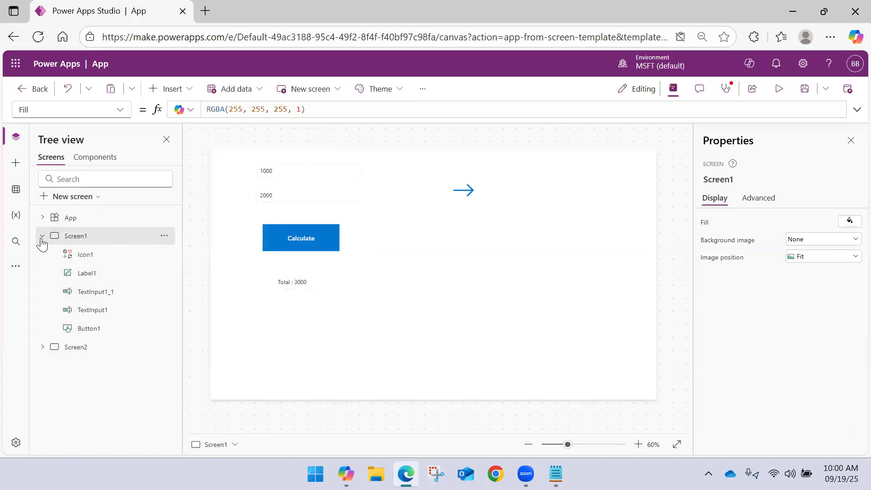
{"action": "left_click", "coordinate": [42, 235]}
{"action": "left_click", "coordinate": [72, 197]}
{"action": "left_click", "coordinate": [202, 203]}
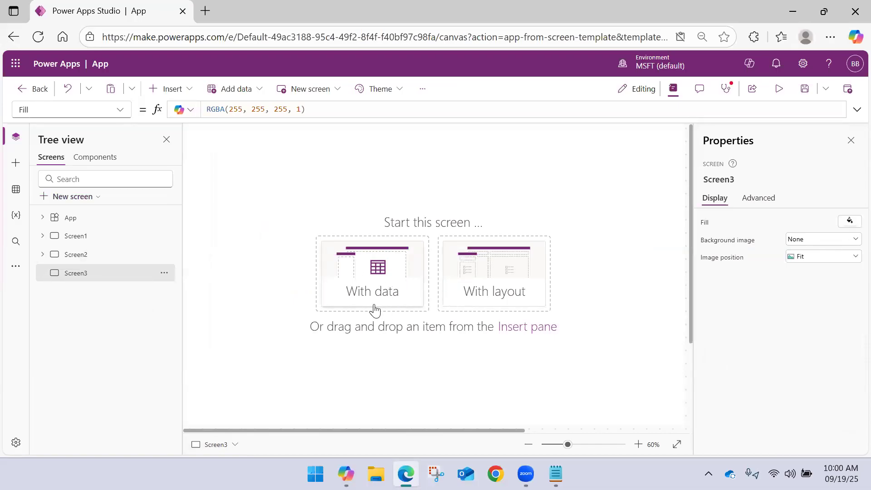
{"action": "left_click", "coordinate": [375, 310]}
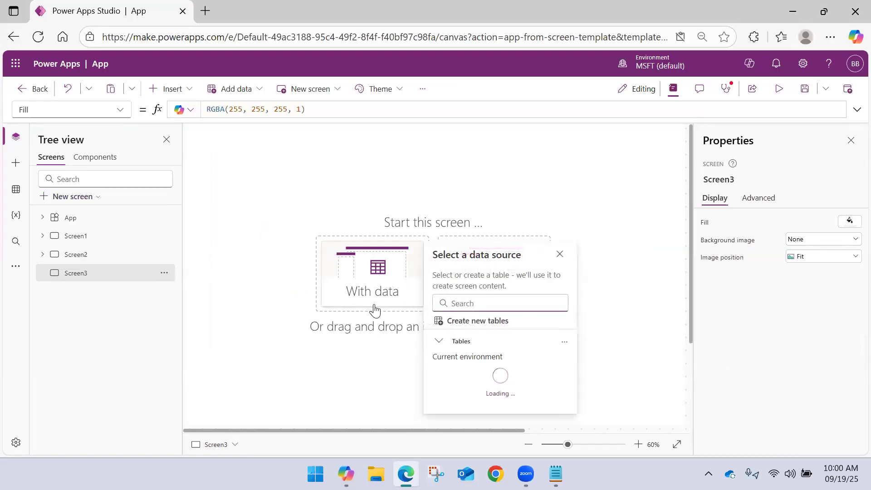
{"action": "left_click", "coordinate": [112, 256]}
{"action": "left_click", "coordinate": [112, 236]}
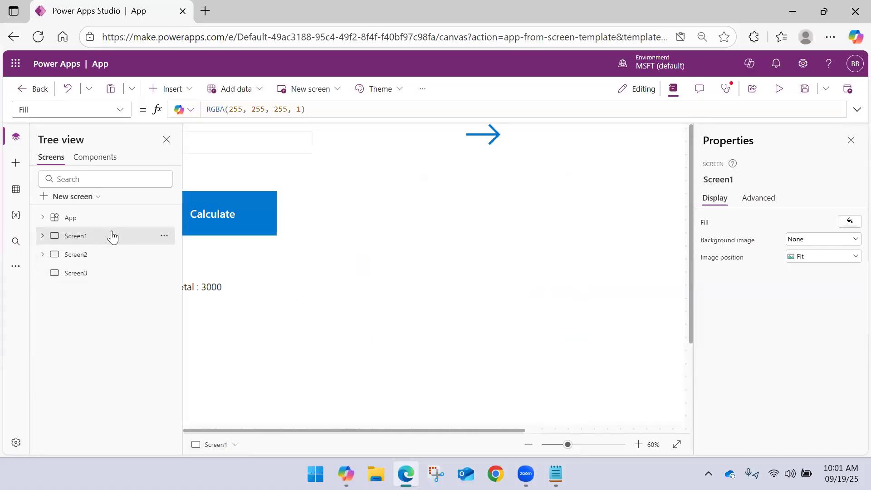
From the Data pane's See all tables list, add the Employee_Personal_Infos Dataverse table.
{"action": "left_click", "coordinate": [16, 194]}
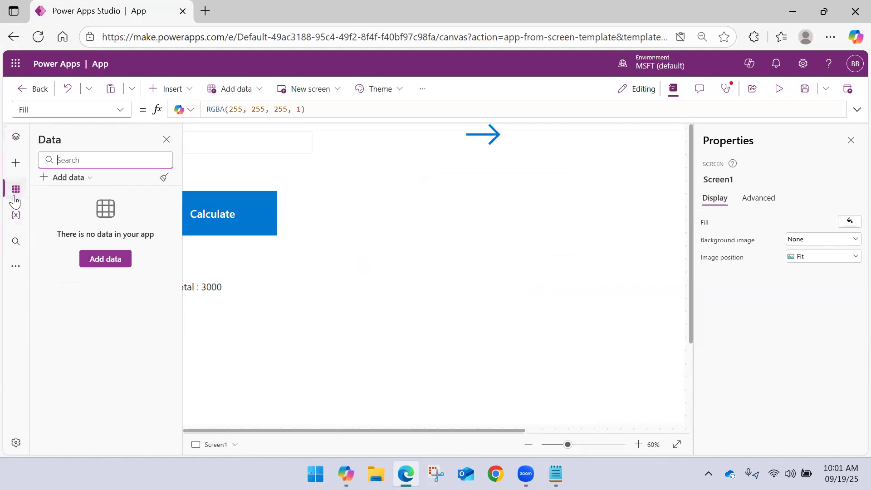
{"action": "left_click", "coordinate": [105, 259]}
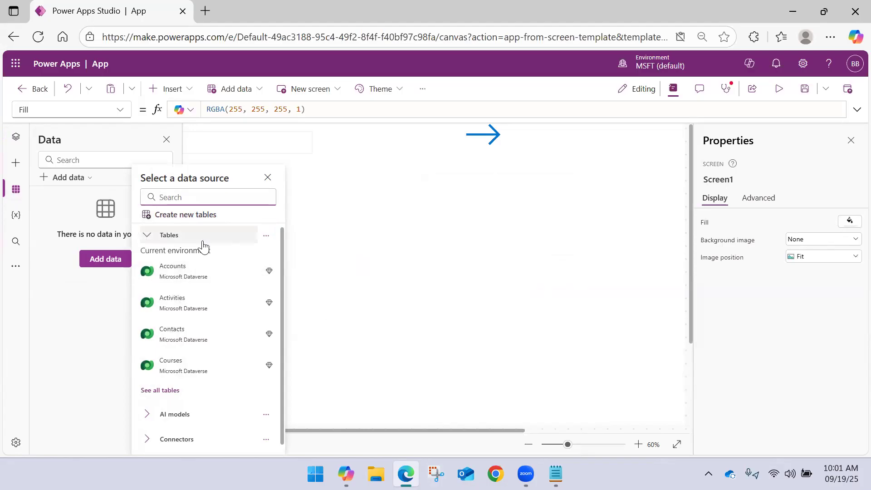
{"action": "scroll", "coordinate": [180, 358], "scroll_direction": "down", "scroll_amount": 1}
{"action": "left_click", "coordinate": [178, 383]}
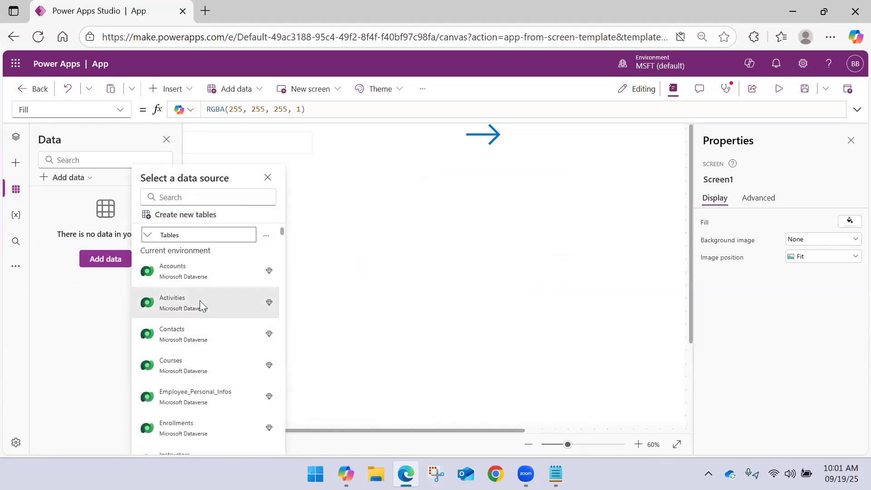
{"action": "scroll", "coordinate": [201, 323], "scroll_direction": "down", "scroll_amount": 3}
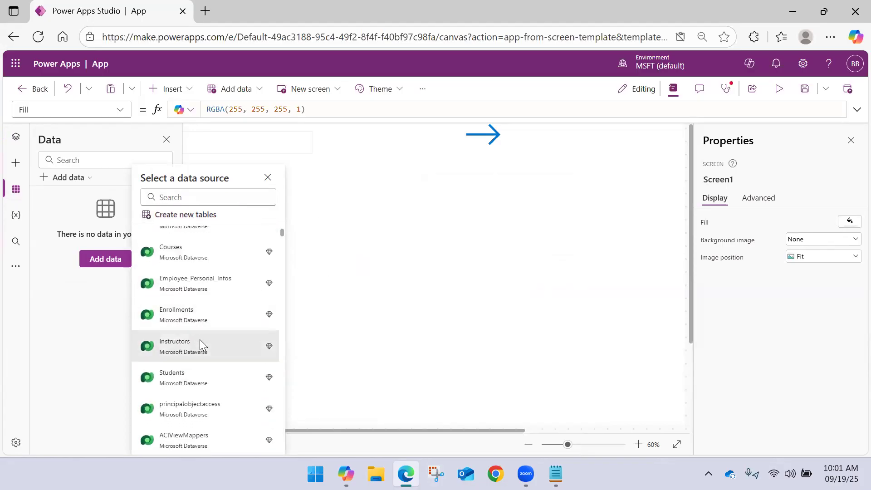
{"action": "left_click", "coordinate": [219, 288]}
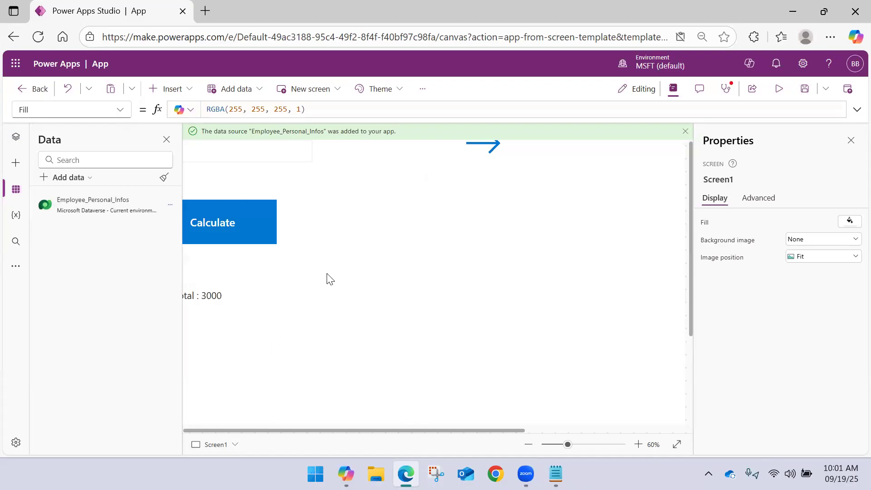
Close the data pane and its notice, then view Screen3 and Screen2 in Tree view.
{"action": "left_click", "coordinate": [166, 139]}
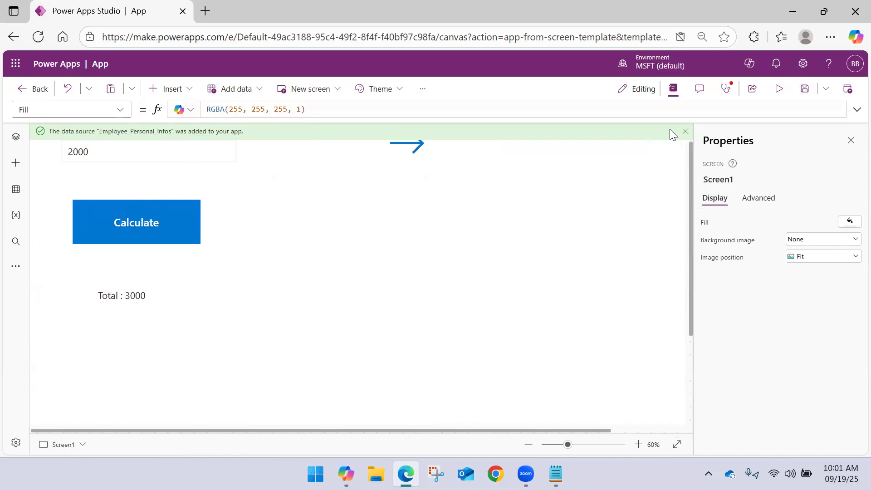
{"action": "left_click", "coordinate": [685, 132]}
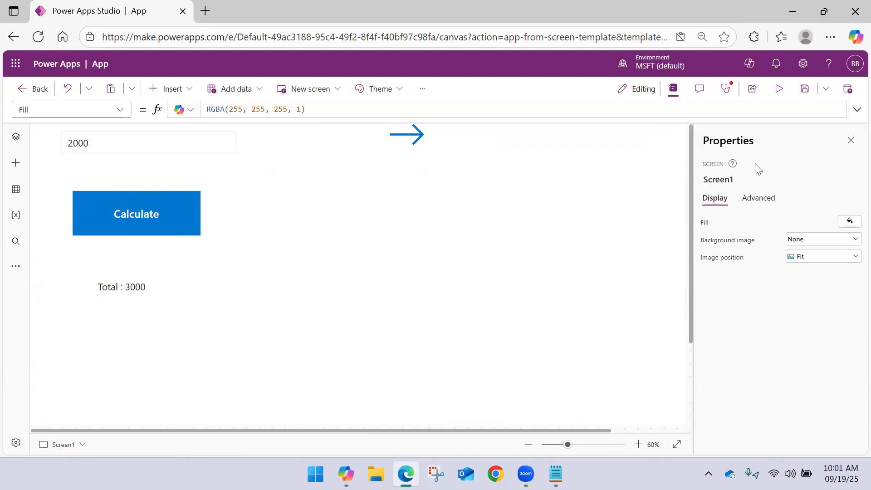
{"action": "left_click", "coordinate": [16, 136]}
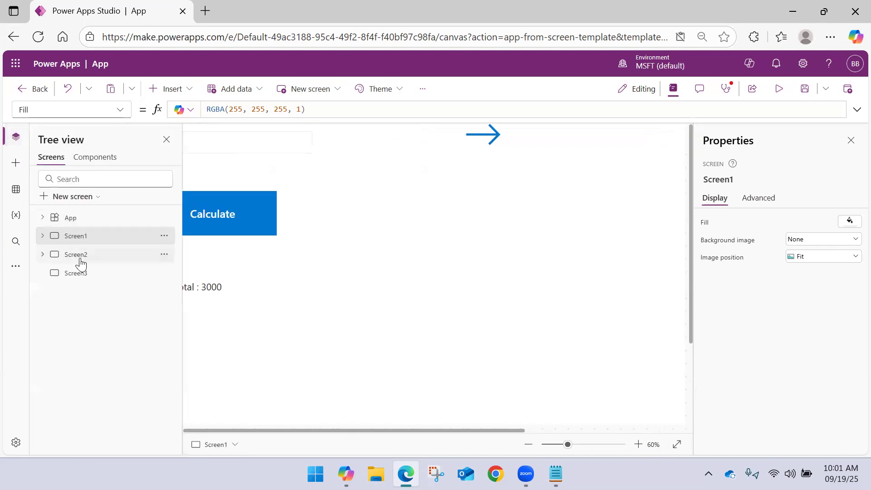
{"action": "left_click", "coordinate": [80, 275]}
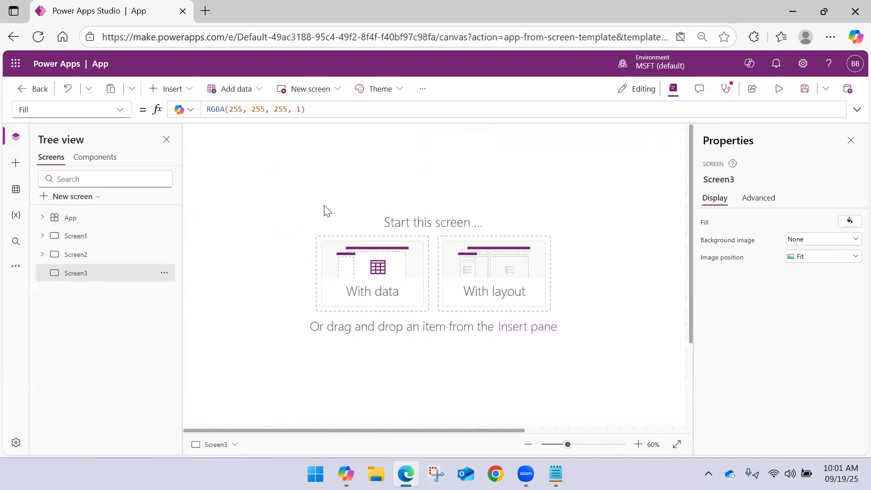
{"action": "left_click", "coordinate": [133, 254]}
Locate the erroring Label3_1 on Screen2, delete it, and switch to Screen1.
{"action": "left_click", "coordinate": [380, 170]}
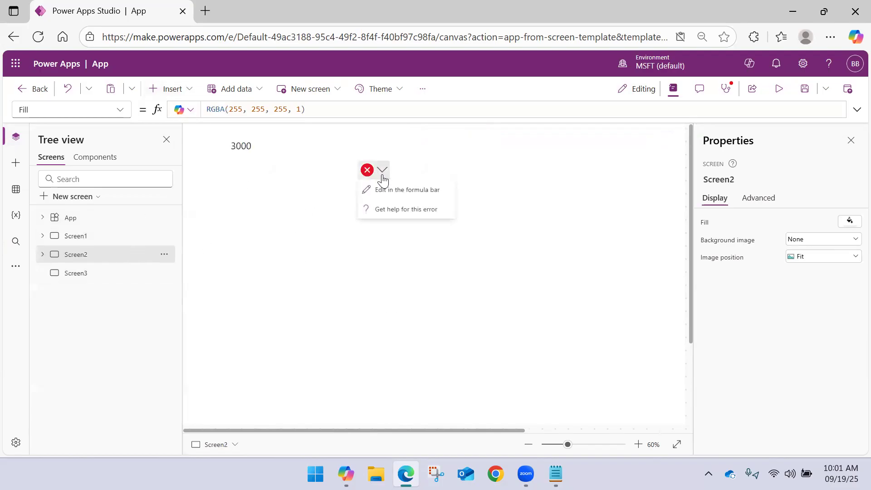
{"action": "left_click", "coordinate": [389, 191]}
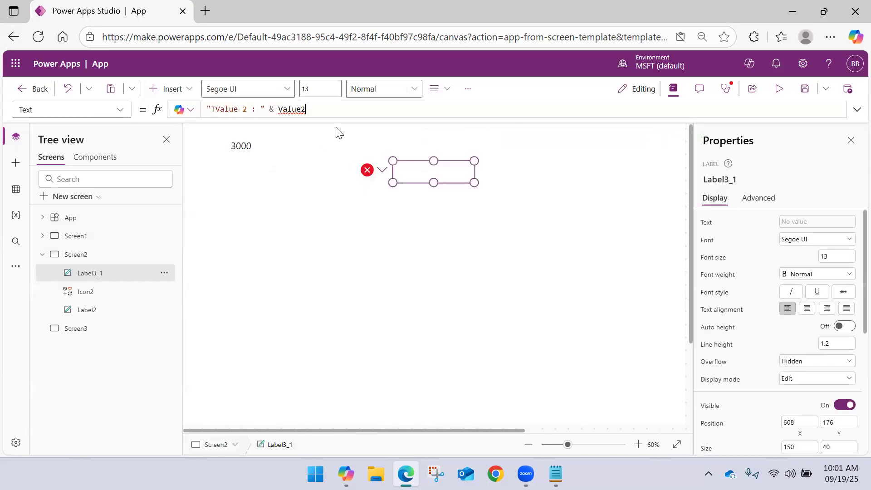
{"action": "left_click_drag", "start_coordinate": [332, 109], "coordinate": [215, 109]}
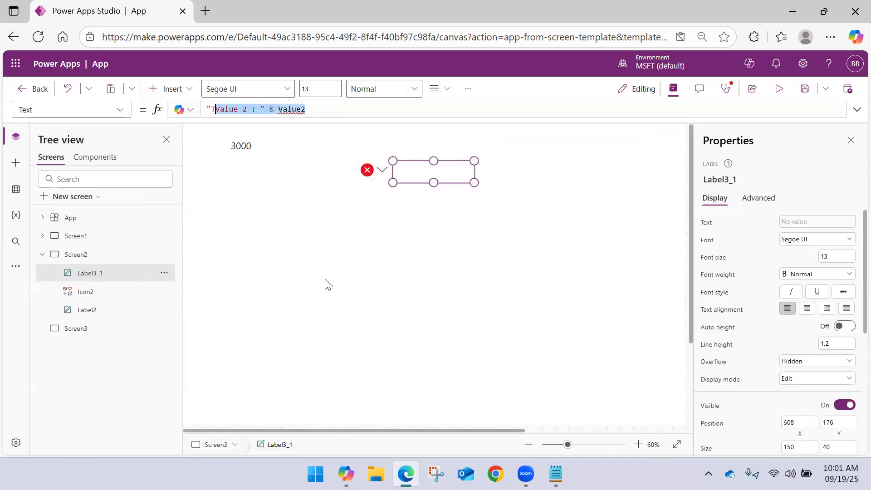
{"action": "left_click", "coordinate": [164, 271]}
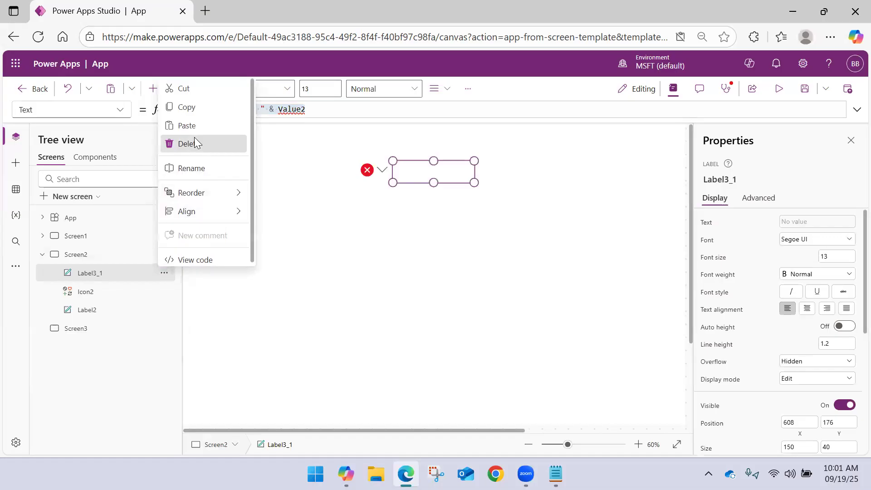
{"action": "left_click", "coordinate": [194, 141]}
{"action": "left_click", "coordinate": [42, 254]}
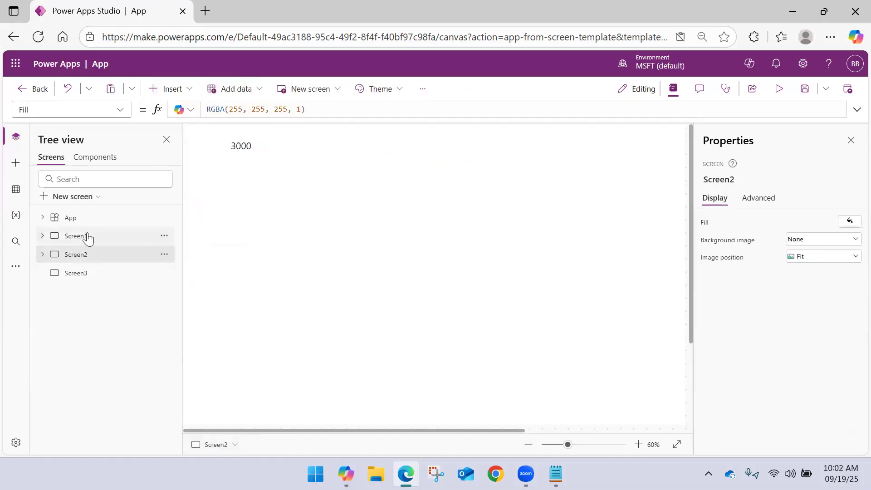
{"action": "left_click", "coordinate": [87, 236]}
Append a Collect into myDetails after UpdateContext in the Calculate button's OnSelect formula.
{"action": "scroll", "coordinate": [296, 313], "scroll_direction": "down", "scroll_amount": 2}
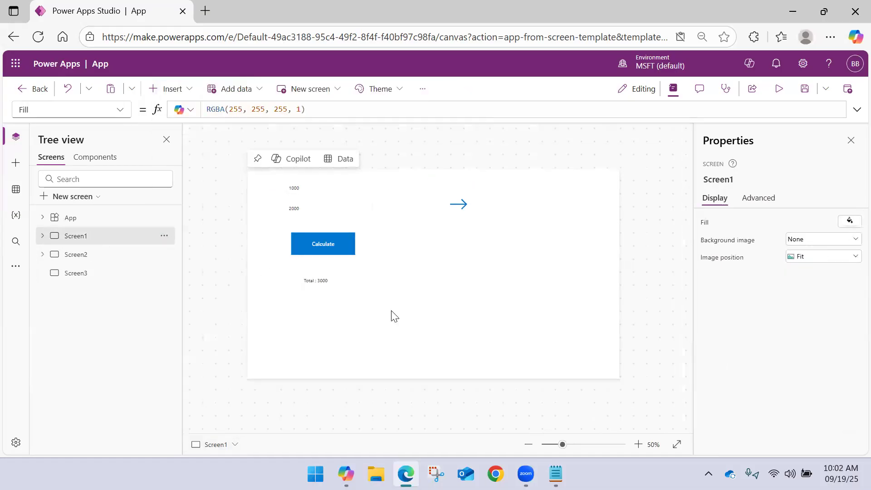
{"action": "left_click", "coordinate": [346, 242]}
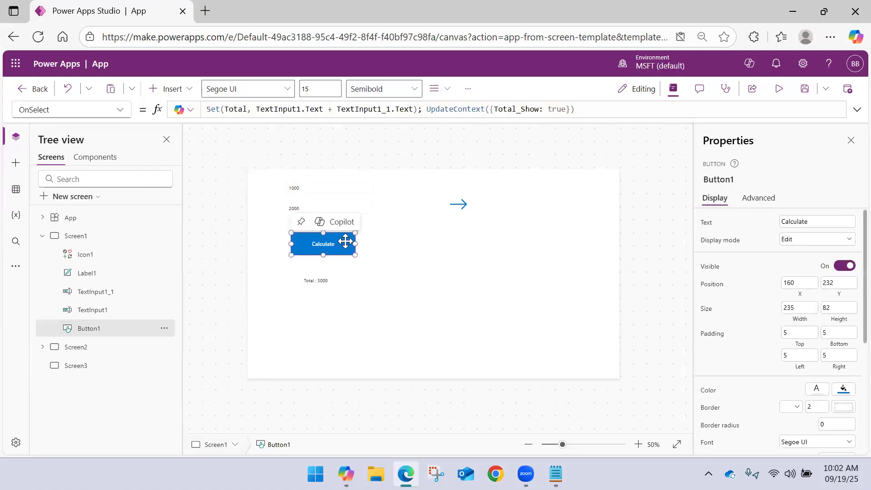
{"action": "left_click", "coordinate": [606, 111]}
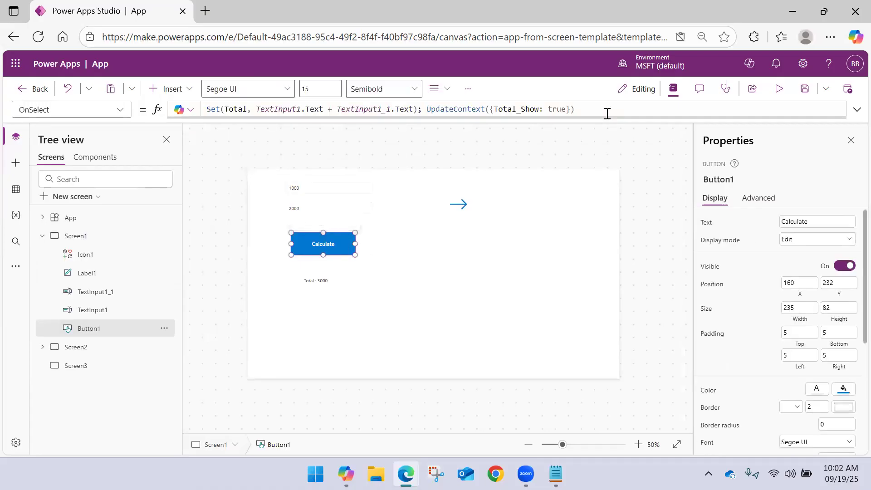
{"action": "type", "text": "; "}
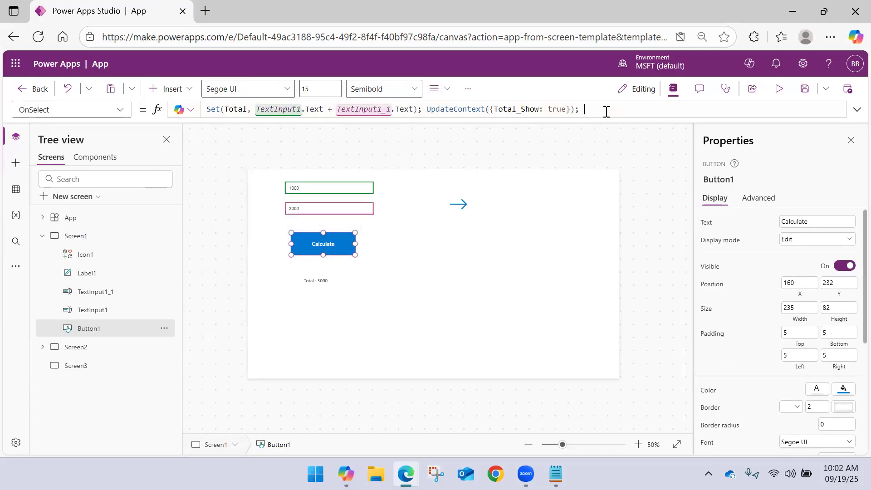
{"action": "type", "text": "Col"}
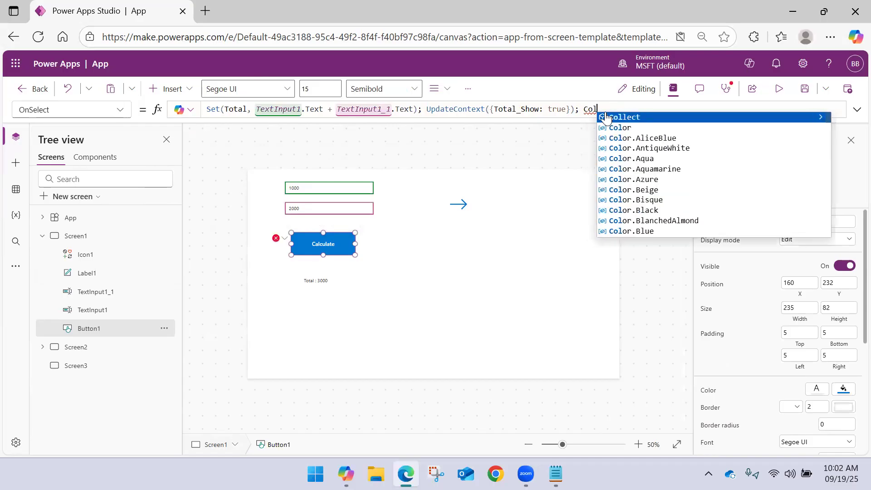
{"action": "left_click", "coordinate": [606, 117]}
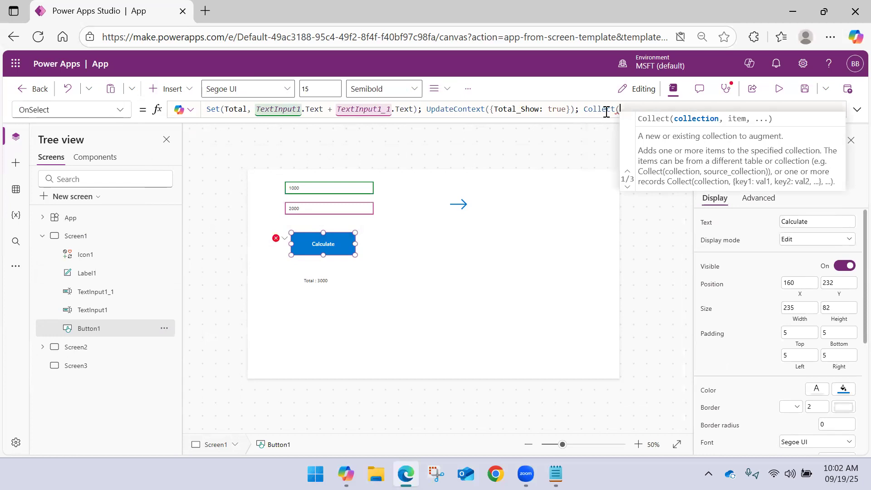
{"action": "type", "text": "Employee_Personal_Infos"}
{"action": "key", "text": "Tab"}
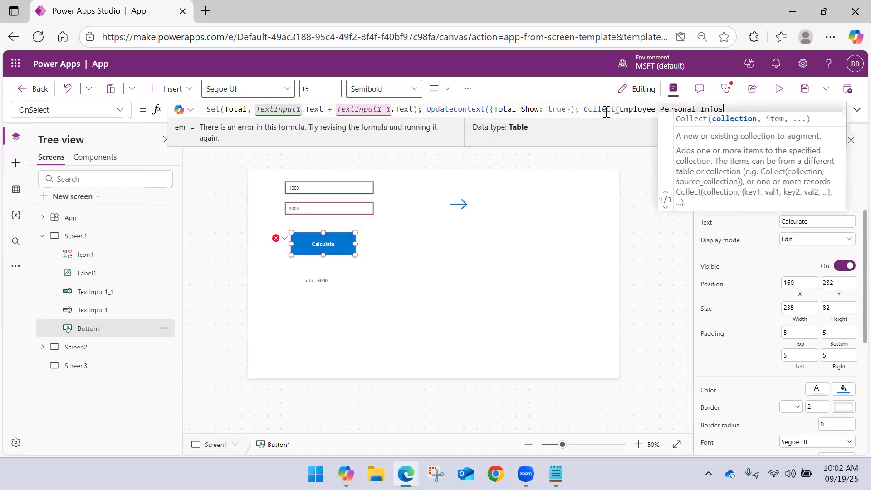
{"action": "key", "text": "BackSpace"}
{"action": "key", "text": "BackSpace"}
{"action": "key", "text": "BackSpace"}
{"action": "key", "text": "BackSpace"}
{"action": "key", "text": "BackSpace"}
{"action": "key", "text": "BackSpace"}
{"action": "key", "text": "BackSpace"}
{"action": "key", "text": "BackSpace"}
{"action": "key", "text": "BackSpace"}
{"action": "key", "text": "BackSpace"}
{"action": "key", "text": "BackSpace"}
{"action": "key", "text": "BackSpace"}
{"action": "key", "text": "BackSpace"}
{"action": "key", "text": "BackSpace"}
{"action": "key", "text": "BackSpace"}
{"action": "key", "text": "BackSpace"}
{"action": "key", "text": "BackSpace"}
{"action": "key", "text": "BackSpace"}
{"action": "key", "text": "BackSpace"}
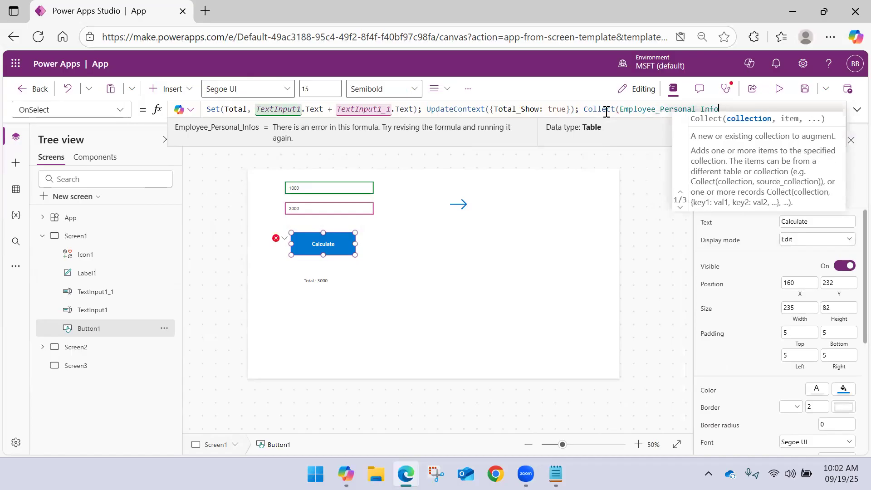
{"action": "key", "text": "BackSpace"}
{"action": "key", "text": "BackSpace"}
{"action": "key", "text": "BackSpace"}
{"action": "key", "text": "BackSpace"}
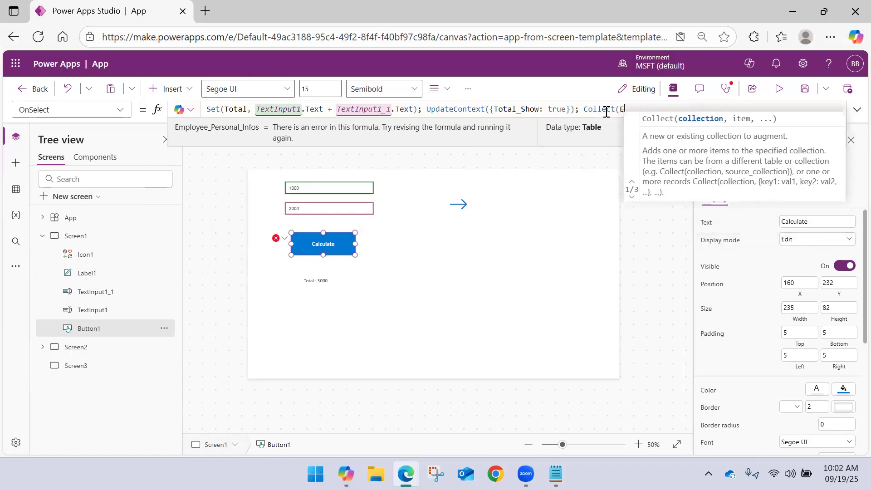
{"action": "type", "text": "my"}
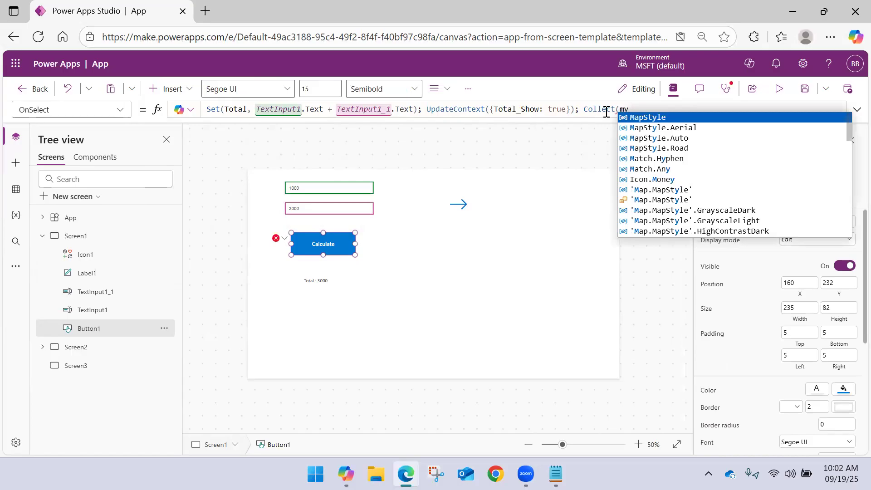
{"action": "type", "text": "Dea"}
{"action": "type", "text": "ails"}
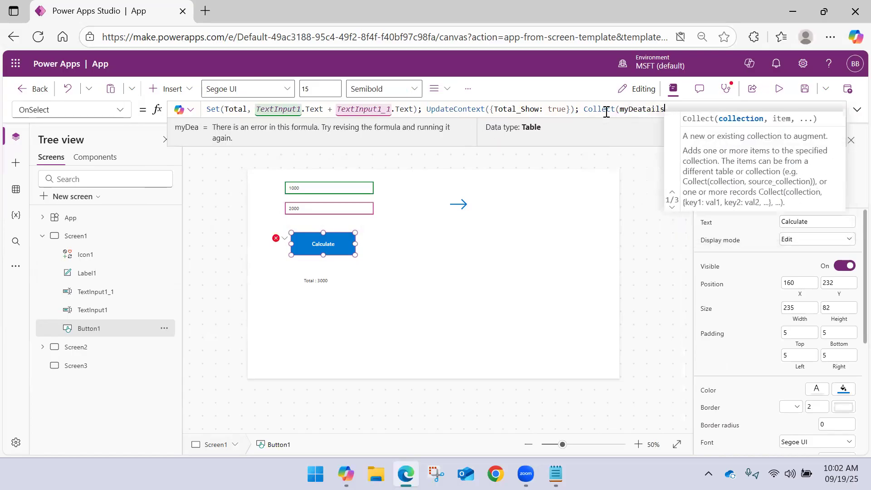
{"action": "key", "text": "BackSpace"}
{"action": "key", "text": "BackSpace"}
{"action": "key", "text": "BackSpace"}
{"action": "key", "text": "BackSpace"}
{"action": "key", "text": "BackSpace"}
{"action": "key", "text": "BackSpace"}
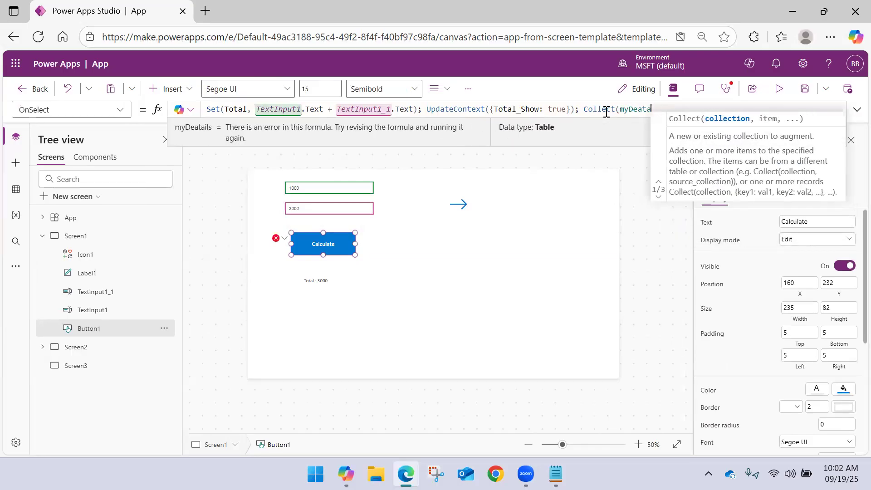
{"action": "type", "text": "tails"}
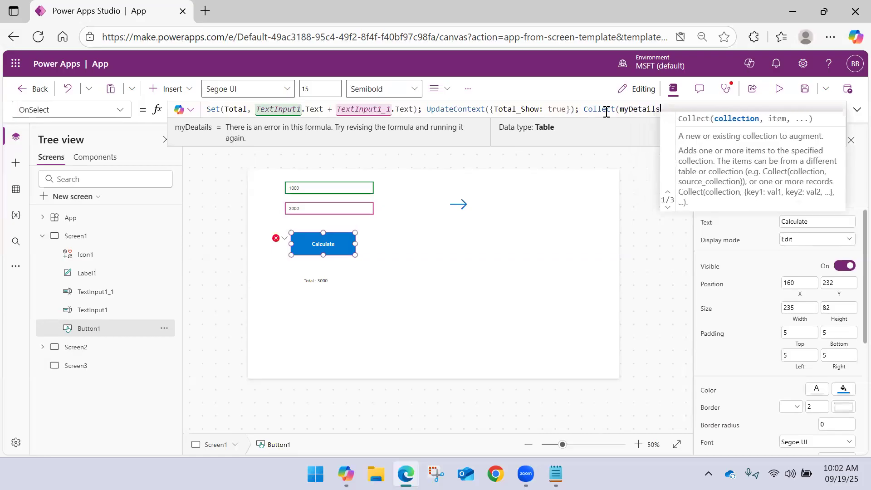
{"action": "type", "text": ","}
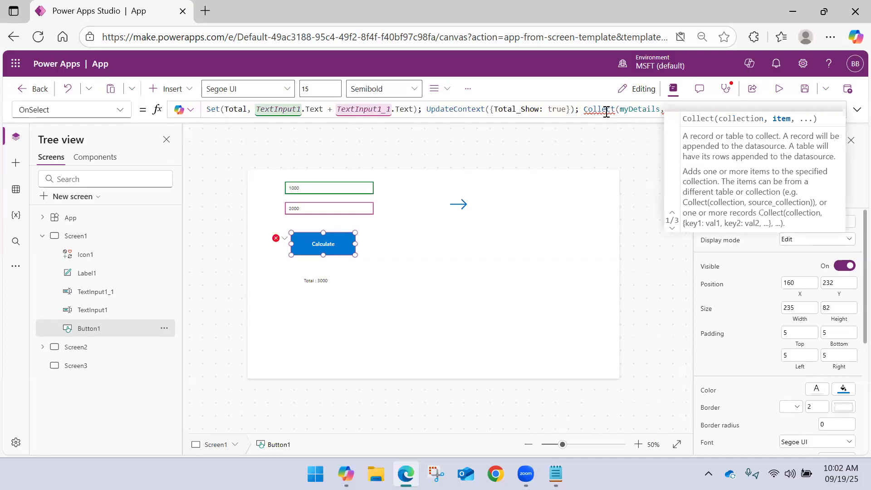
{"action": "type", "text": "{"}
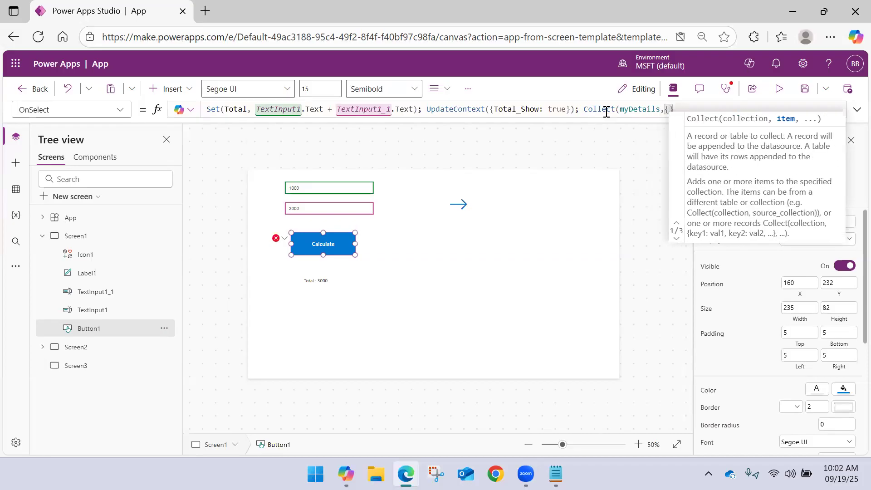
{"action": "type", "text": "name"}
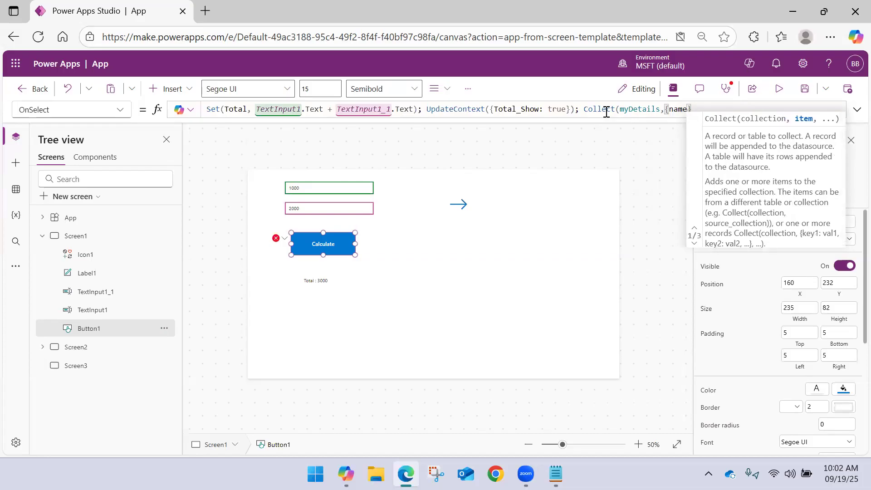
{"action": "type", "text": ":B"}
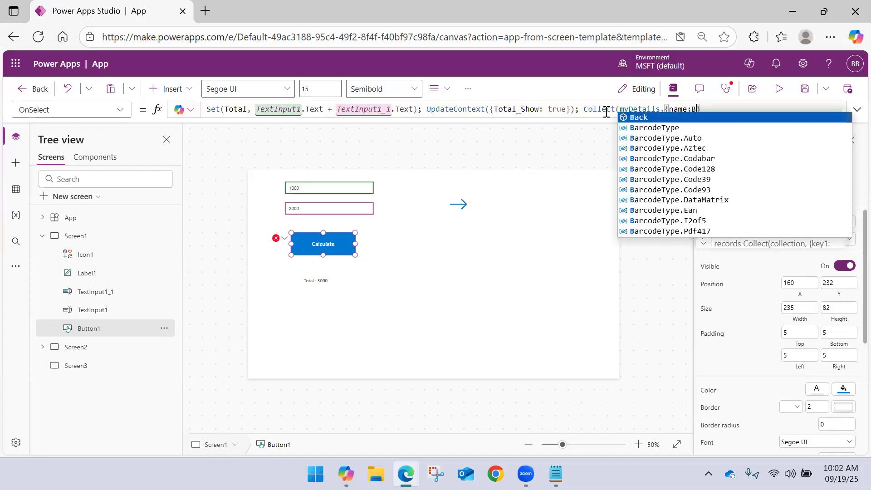
Add a name record and a DOB record of "21-06-1992" to the Collect call.
{"action": "key", "text": "BackSpace"}
{"action": "type", "text": "\"\""}
{"action": "type", "text": "Bramha"}
{"action": "key", "text": "Right"}
{"action": "key", "text": "Right"}
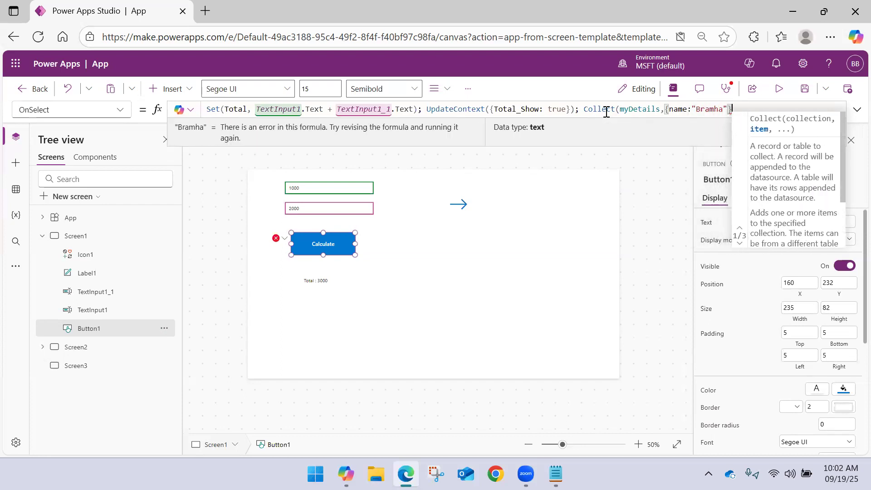
{"action": "type", "text": ",{}"}
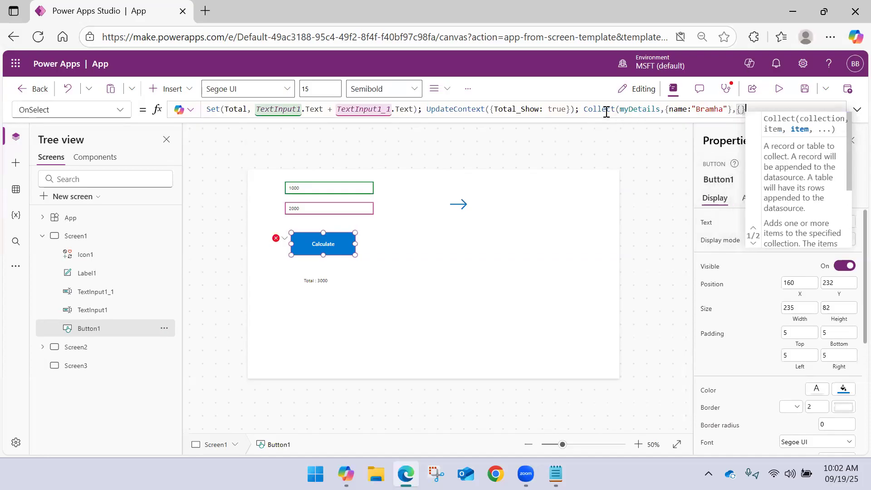
{"action": "key", "text": "Left"}
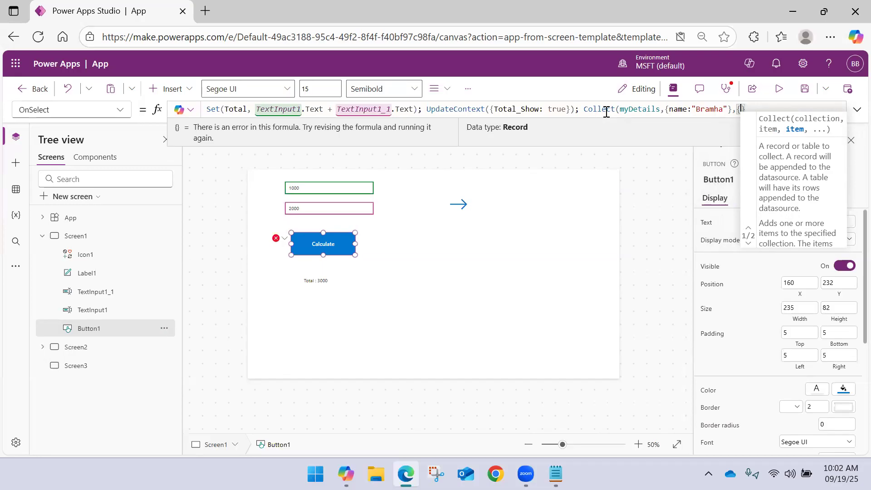
{"action": "type", "text": "DOB:"}
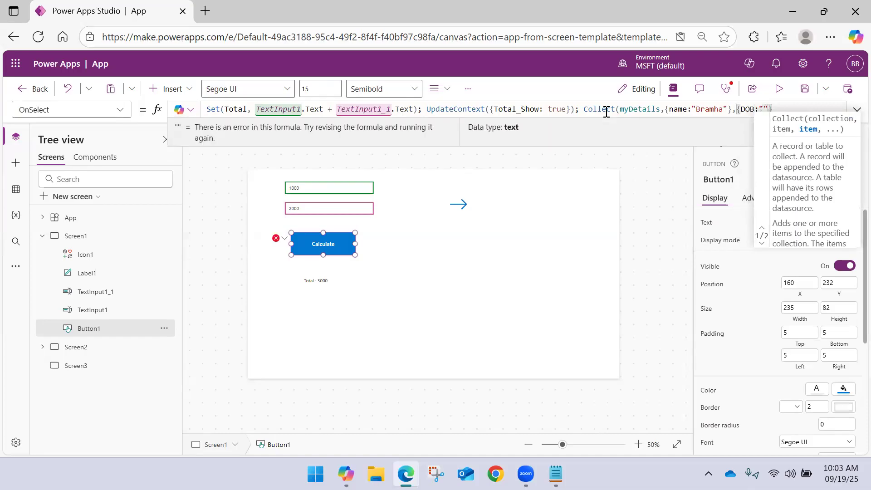
{"action": "type", "text": "\"21-06-1992\""}
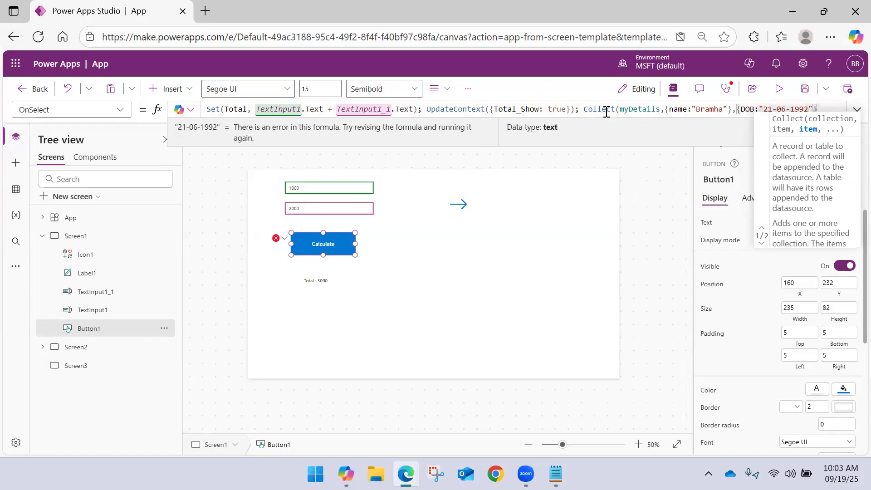
{"action": "type", "text": "},{"}
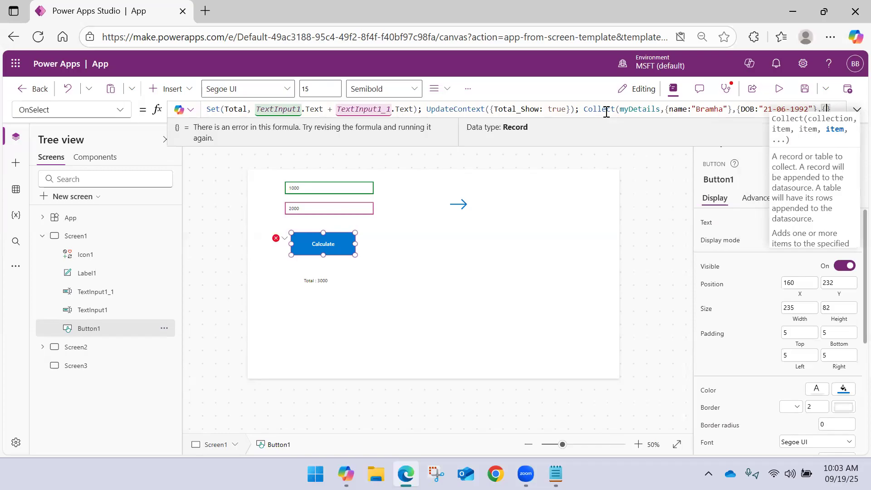
{"action": "key", "text": "Left"}
{"action": "key", "text": "Left"}
{"action": "key", "text": "Left"}
{"action": "key", "text": "Left"}
{"action": "key", "text": "ctrl+shift+Left"}
{"action": "key", "text": "ctrl+shift+Left"}
{"action": "key", "text": "ctrl+shift+Left"}
{"action": "type", "text": "02-03-"}
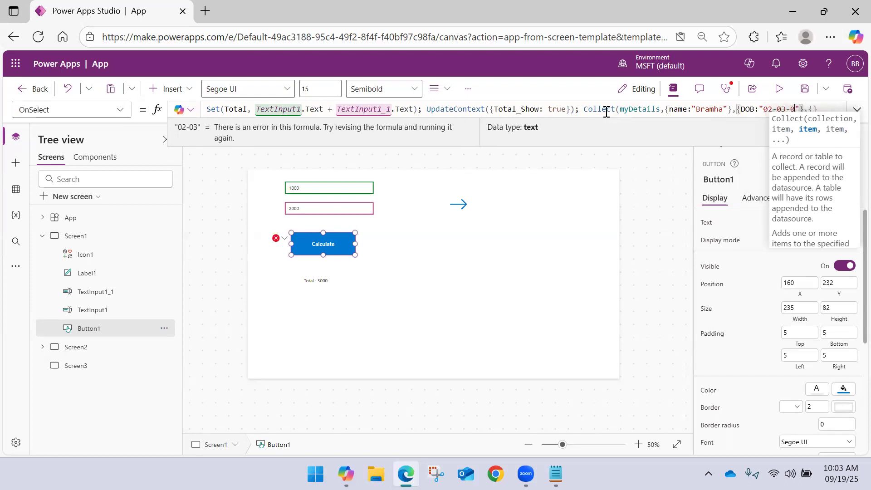
{"action": "type", "text": "1993"}
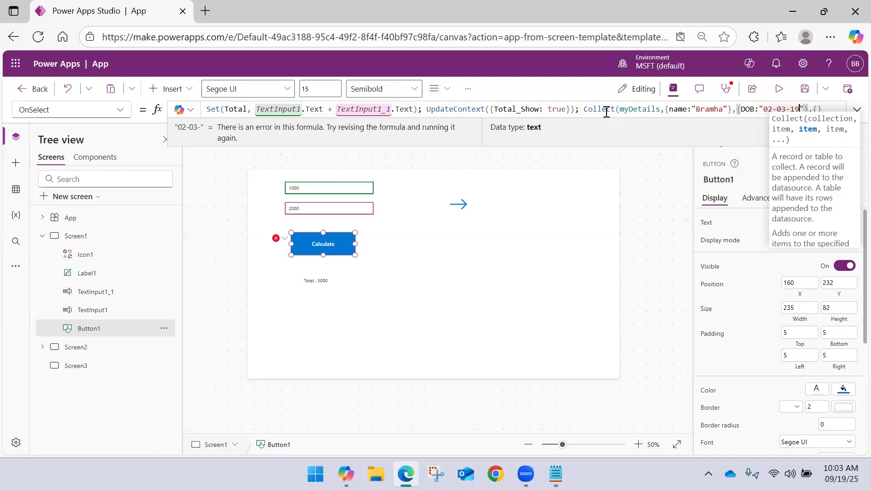
{"action": "key", "text": "Right"}
{"action": "key", "text": "Right"}
{"action": "key", "text": "Right"}
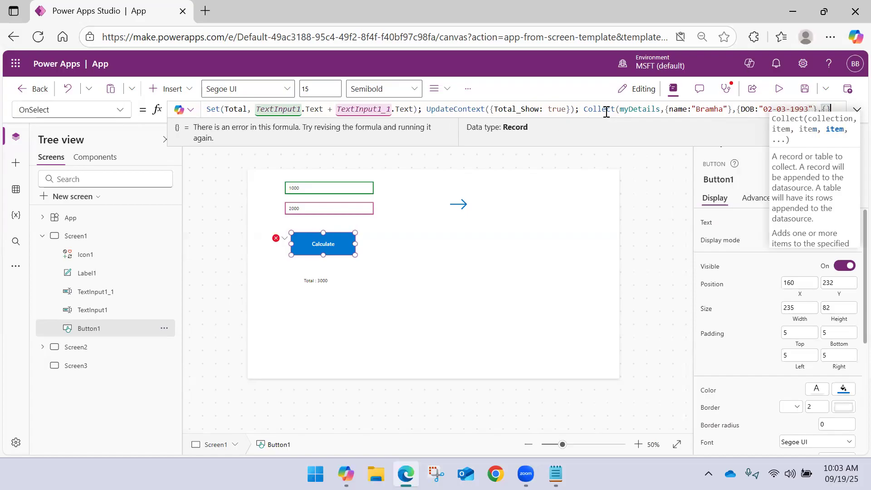
{"action": "key", "text": "BackSpace"}
{"action": "key", "text": "BackSpace"}
{"action": "type", "text": "{}"}
{"action": "type", "text": "Education"}
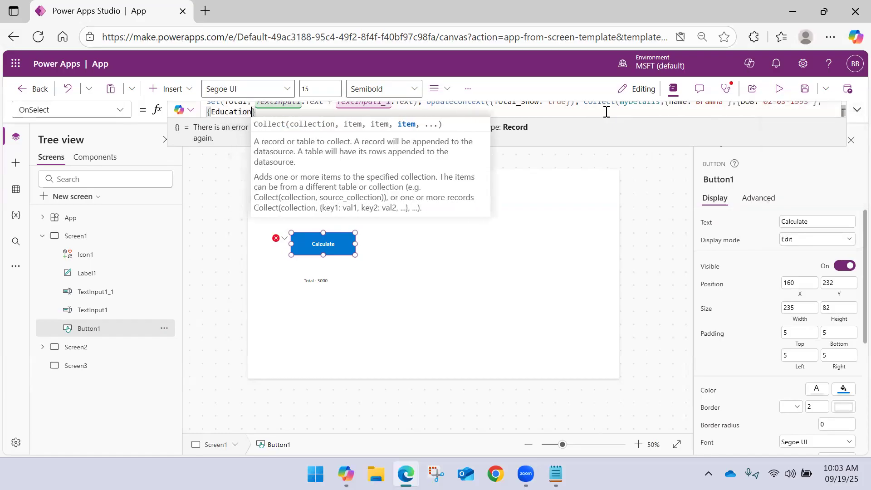
{"action": "type", "text": ": Ma"}
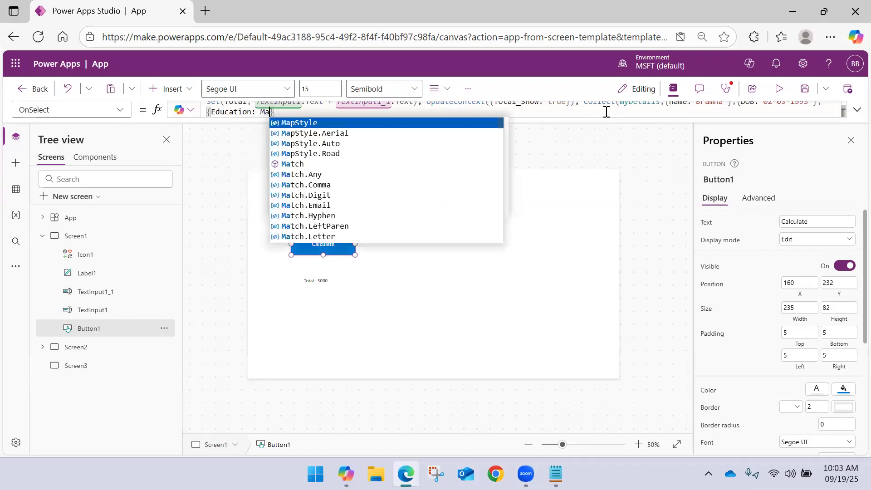
{"action": "type", "text": "ster"}
{"action": "key", "text": "BackSpace"}
{"action": "key", "text": "BackSpace"}
{"action": "key", "text": "BackSpace"}
{"action": "key", "text": "BackSpace"}
{"action": "key", "text": "BackSpace"}
{"action": "key", "text": "BackSpace"}
{"action": "type", "text": "\"M"}
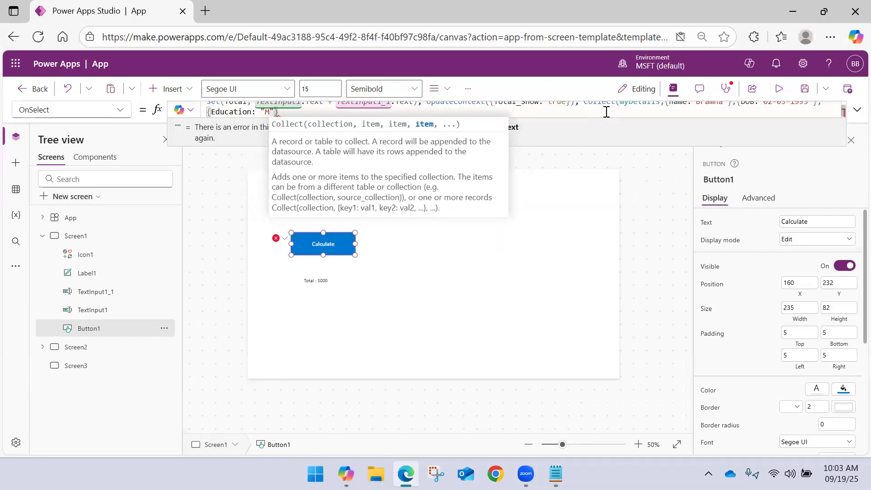
{"action": "type", "text": "aster "}
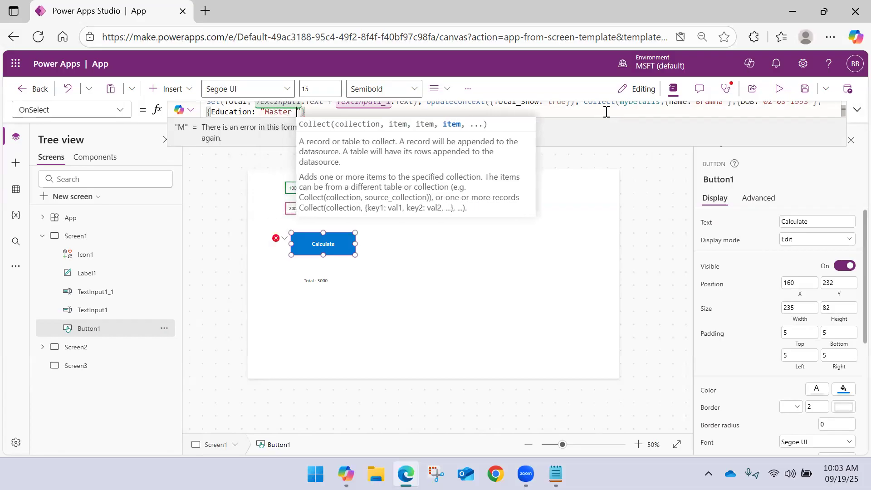
{"action": "type", "text": "of Engg\"})"}
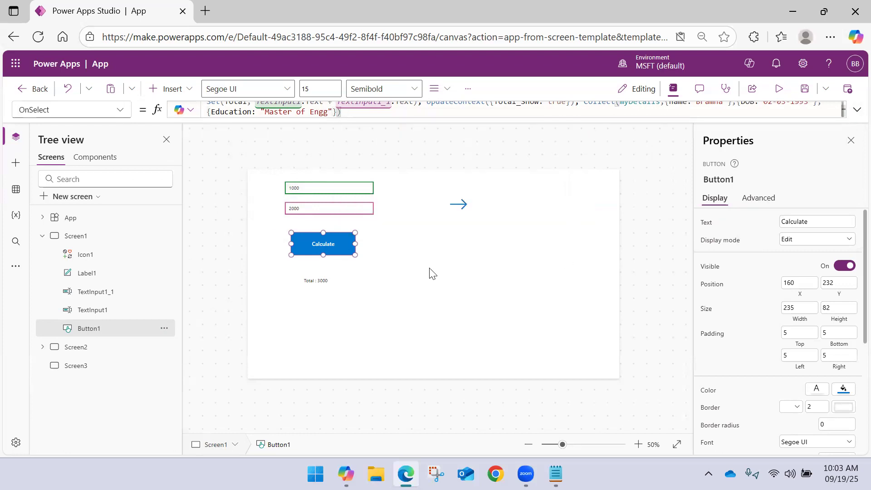
{"action": "left_click", "coordinate": [369, 260]}
Move the Collect call onto its own line in the Calculate button's expanded formula.
{"action": "left_click", "coordinate": [343, 239]}
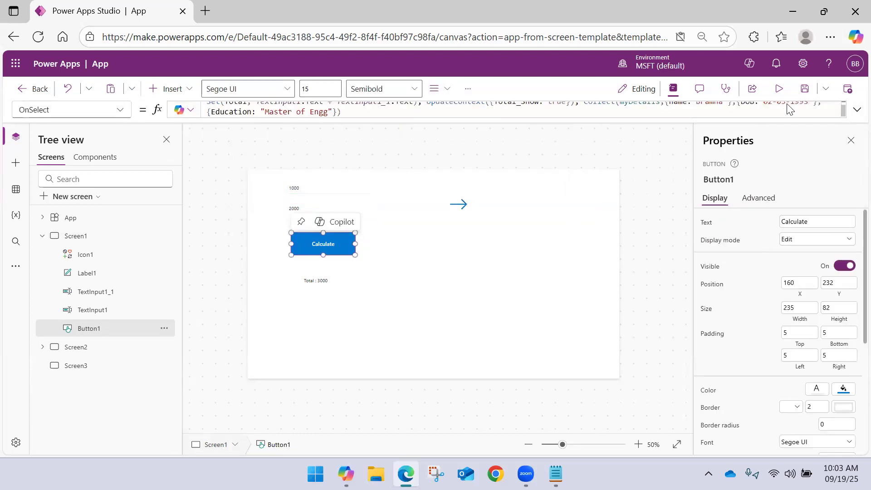
{"action": "left_click", "coordinate": [857, 109]}
{"action": "scroll", "coordinate": [593, 132], "scroll_direction": "up", "scroll_amount": 1}
{"action": "left_click", "coordinate": [584, 108]}
{"action": "key", "text": "Return"}
{"action": "key", "text": "Return"}
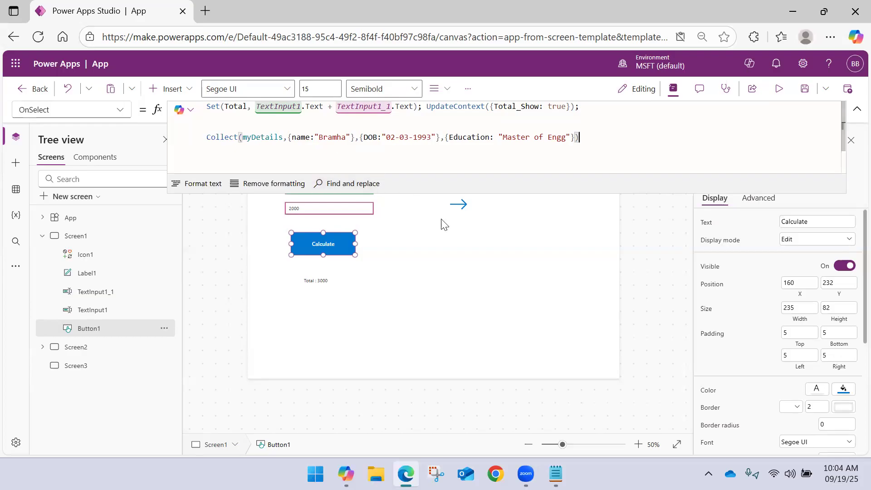
Collapse the formula bar, then preview the app and run Calculate to see Total : 3000.
{"action": "left_click", "coordinate": [423, 238]}
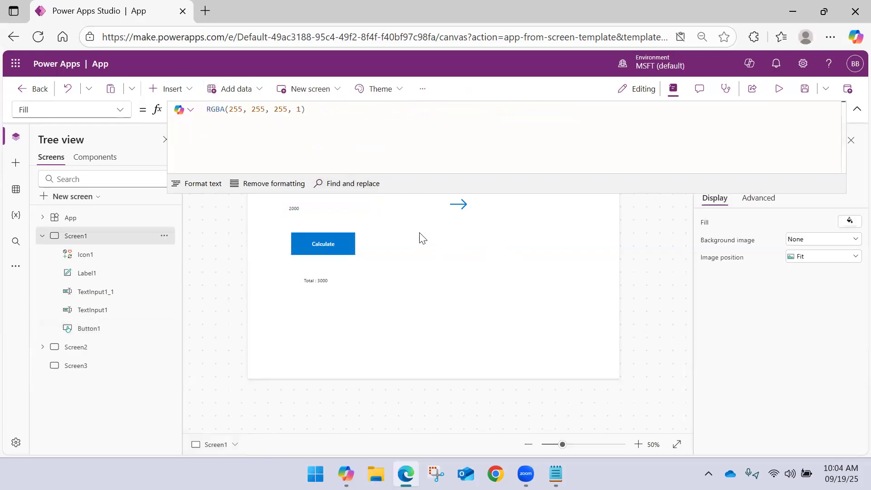
{"action": "left_click", "coordinate": [857, 109]}
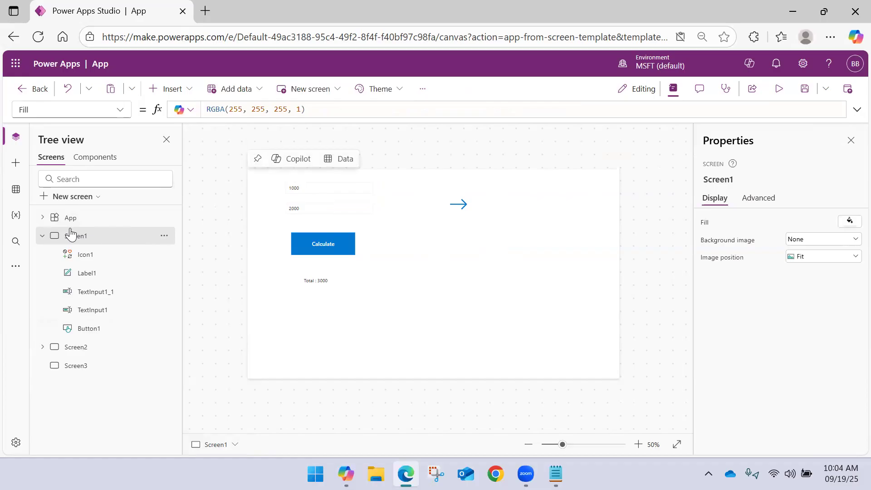
{"action": "left_click", "coordinate": [42, 235]}
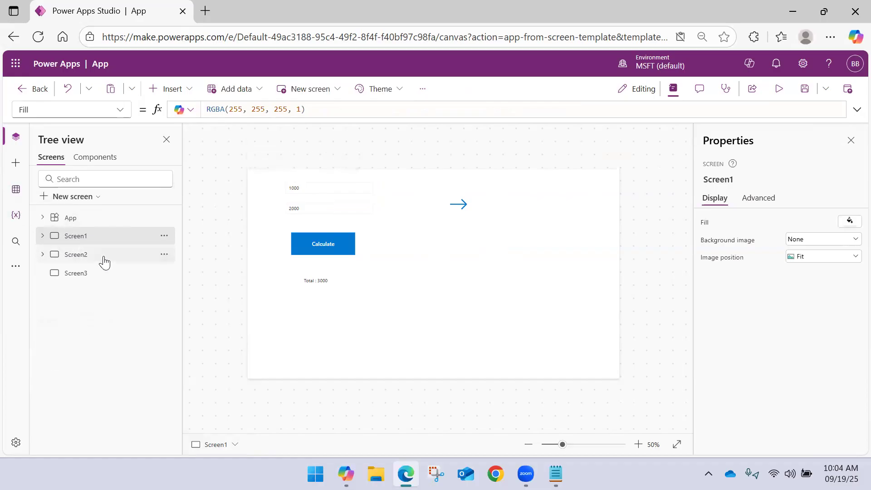
{"action": "left_click", "coordinate": [779, 89]}
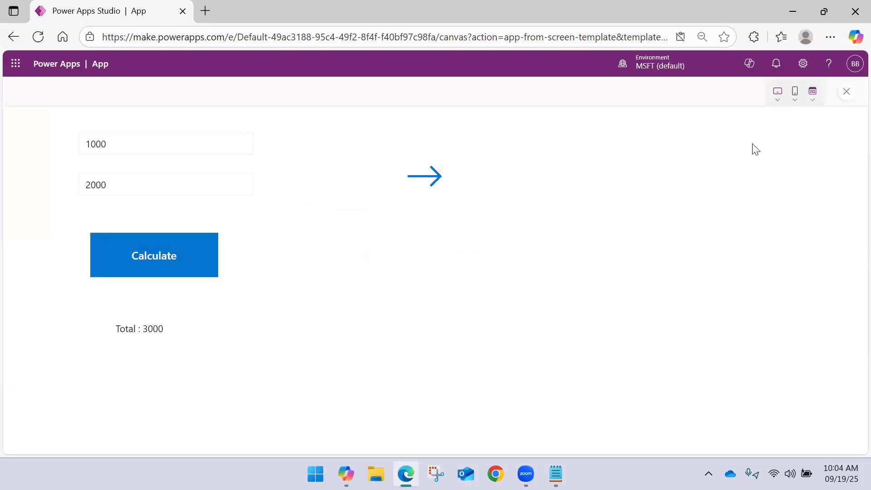
{"action": "left_click", "coordinate": [847, 92]}
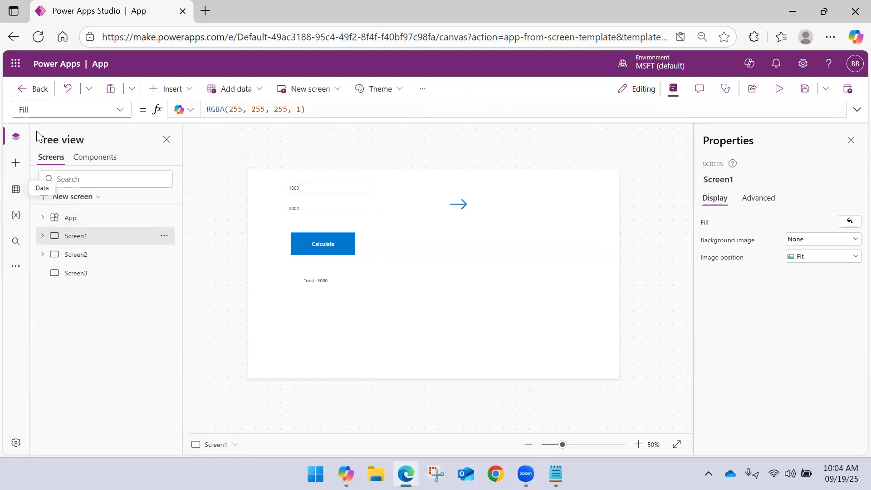
In the Variables pane, check where context variable Total_Show and global Total are defined.
{"action": "left_click", "coordinate": [16, 216]}
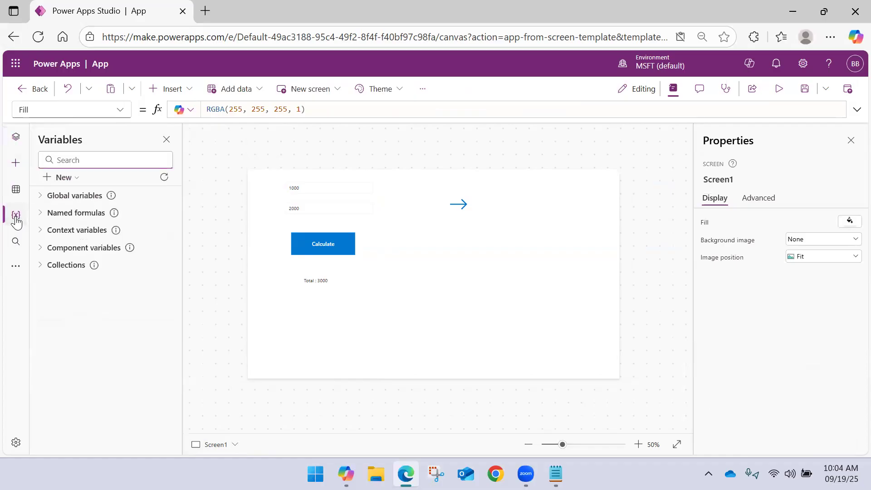
{"action": "left_click", "coordinate": [80, 230]}
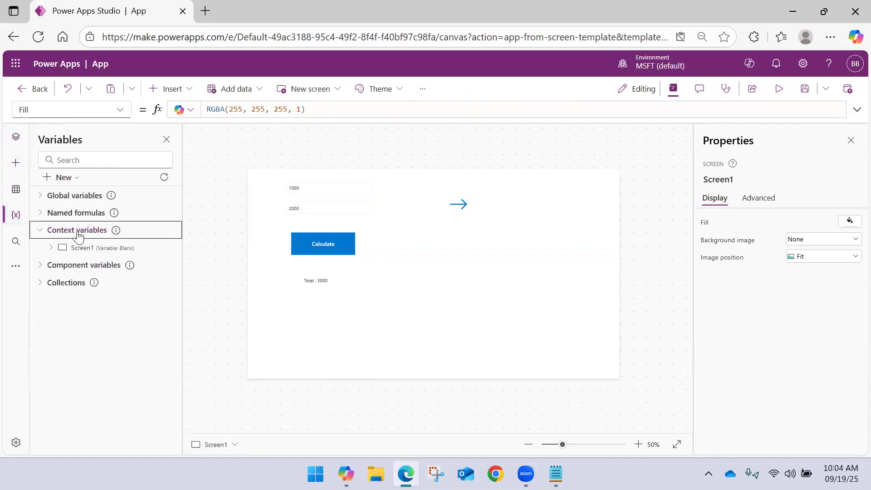
{"action": "left_click", "coordinate": [51, 247]}
{"action": "left_click", "coordinate": [64, 266]}
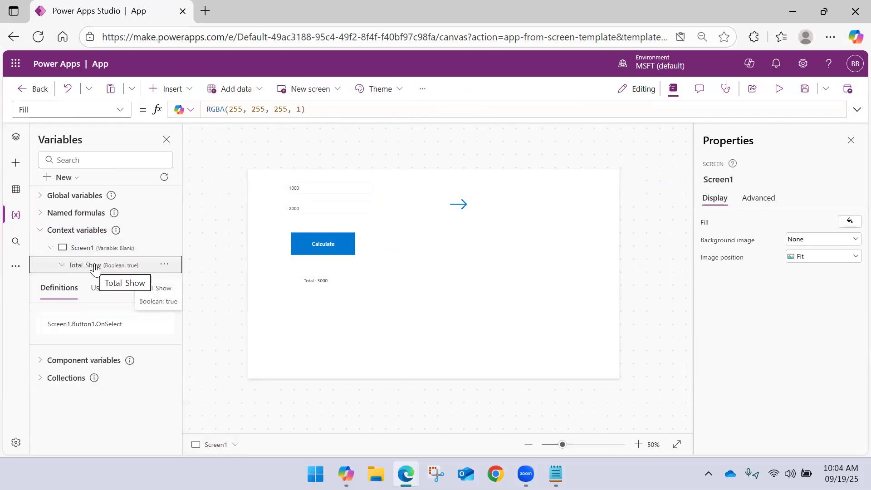
{"action": "left_click", "coordinate": [52, 248]}
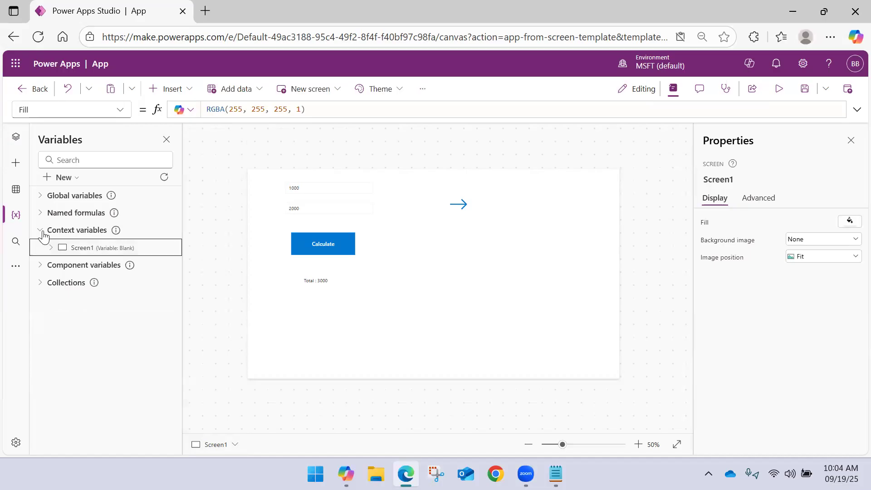
{"action": "left_click", "coordinate": [41, 230]}
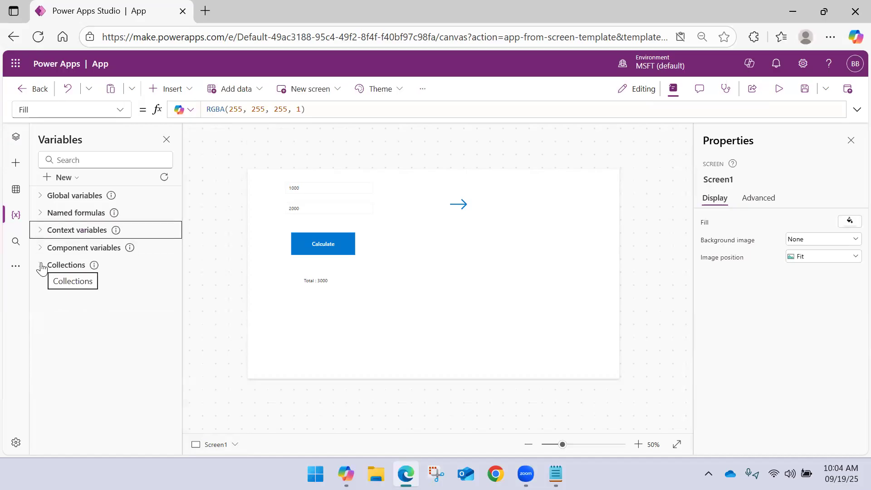
{"action": "left_click", "coordinate": [39, 196]}
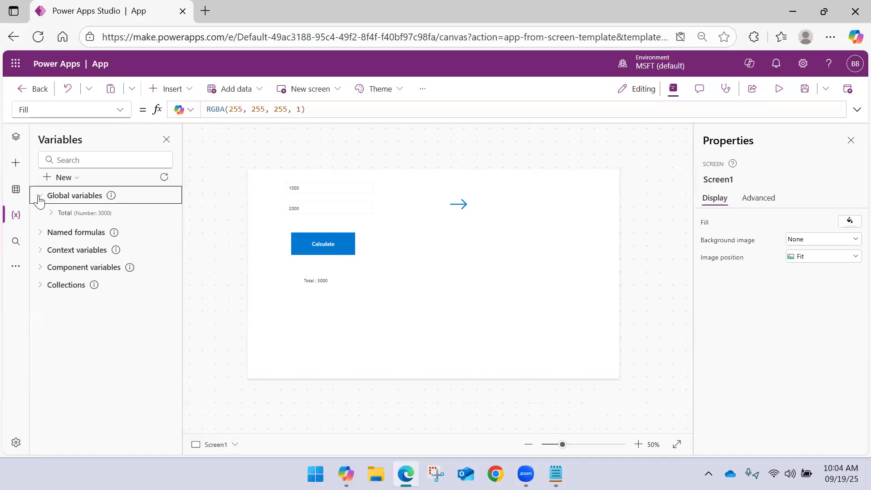
{"action": "left_click", "coordinate": [50, 214]}
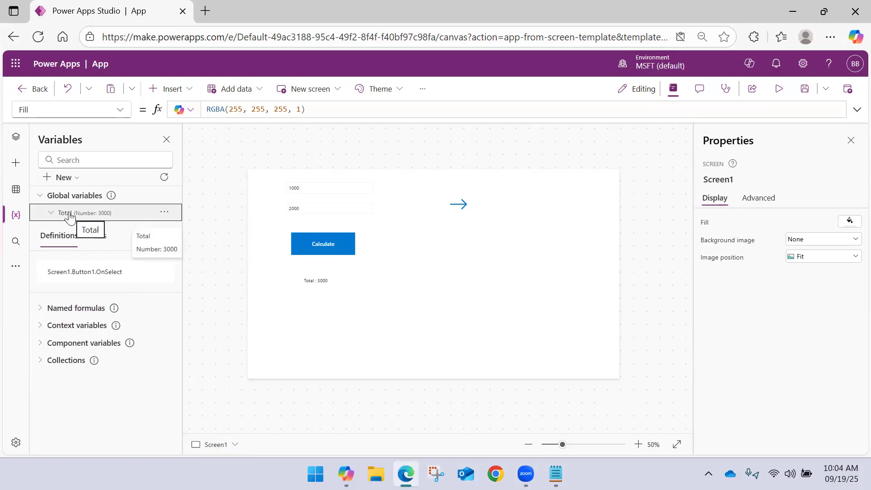
Recheck Total_Show and Total, then expand Collections to show myDetails with 3 rows.
{"action": "left_click", "coordinate": [41, 195]}
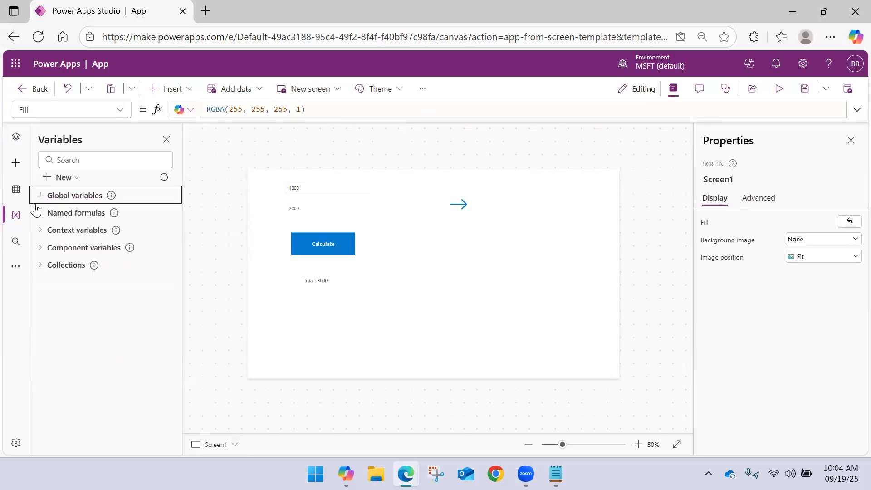
{"action": "left_click", "coordinate": [44, 232]}
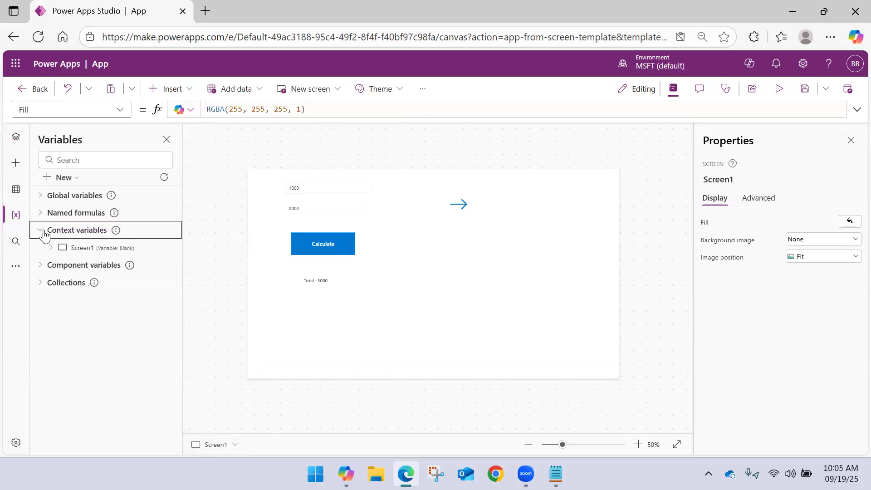
{"action": "left_click", "coordinate": [50, 248]}
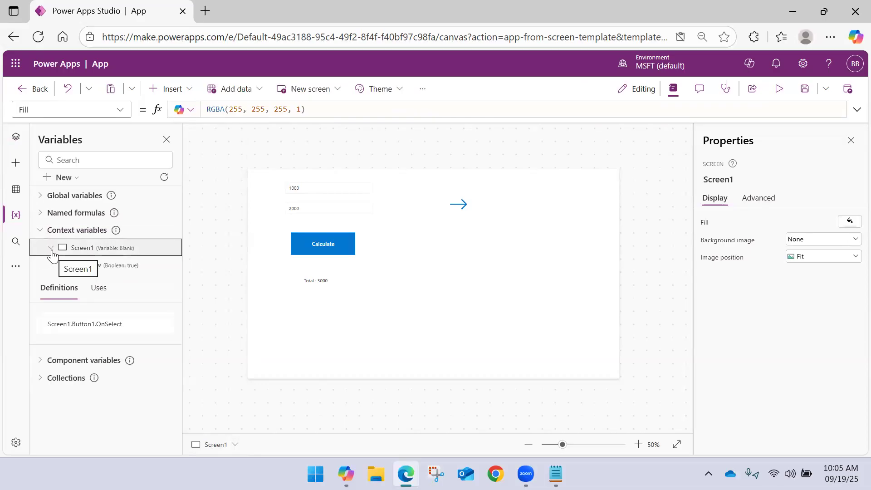
{"action": "left_click", "coordinate": [49, 248]}
{"action": "left_click", "coordinate": [40, 230]}
{"action": "left_click", "coordinate": [39, 196]}
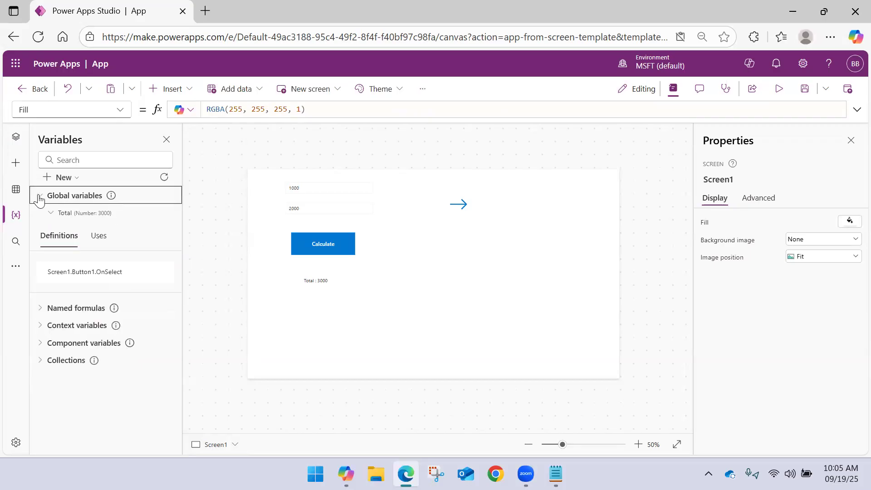
{"action": "left_click", "coordinate": [40, 198]}
{"action": "left_click", "coordinate": [44, 266]}
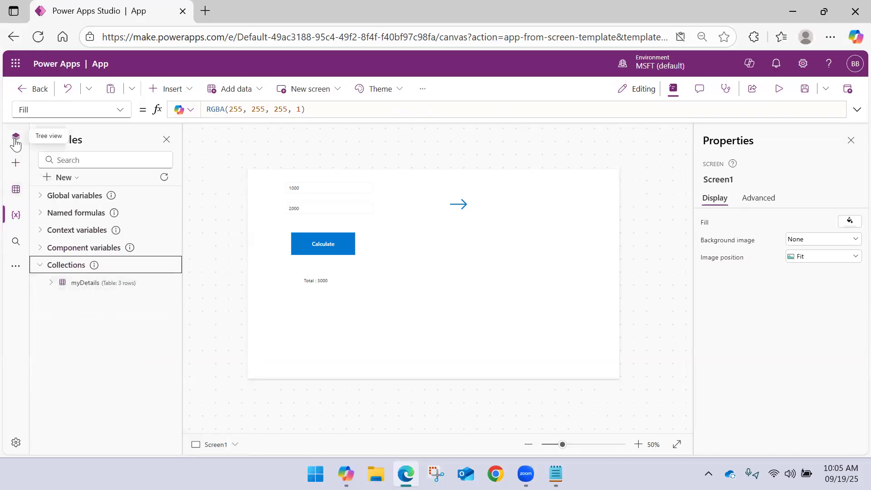
Open Screen3 and start it from data, expanding the list of available tables.
{"action": "left_click", "coordinate": [14, 190]}
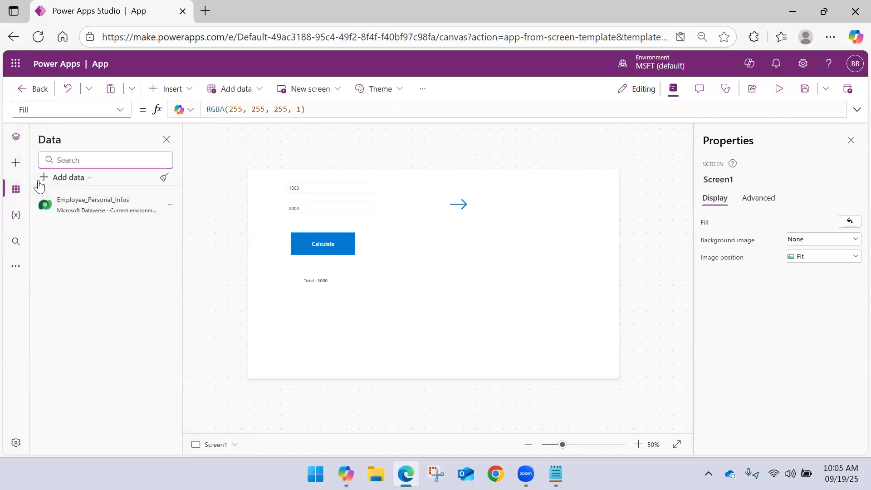
{"action": "left_click", "coordinate": [16, 137]}
{"action": "left_click", "coordinate": [74, 275]}
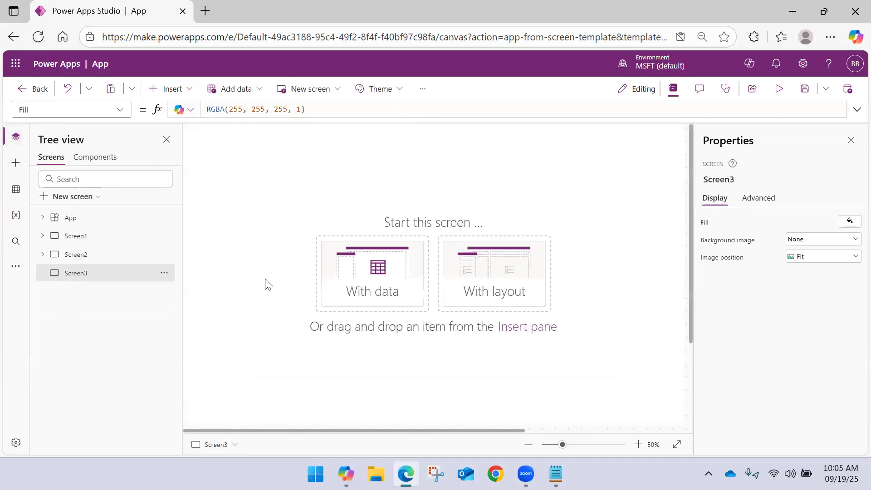
{"action": "left_click", "coordinate": [388, 300]}
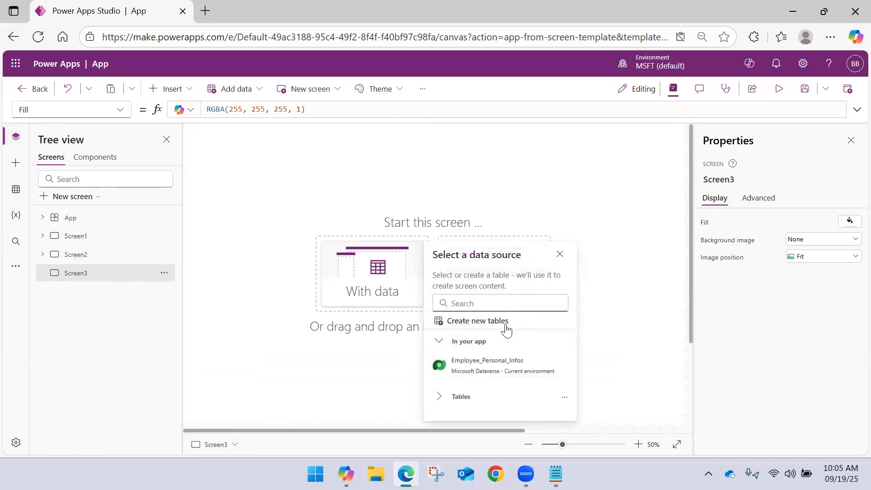
{"action": "left_click", "coordinate": [443, 396]}
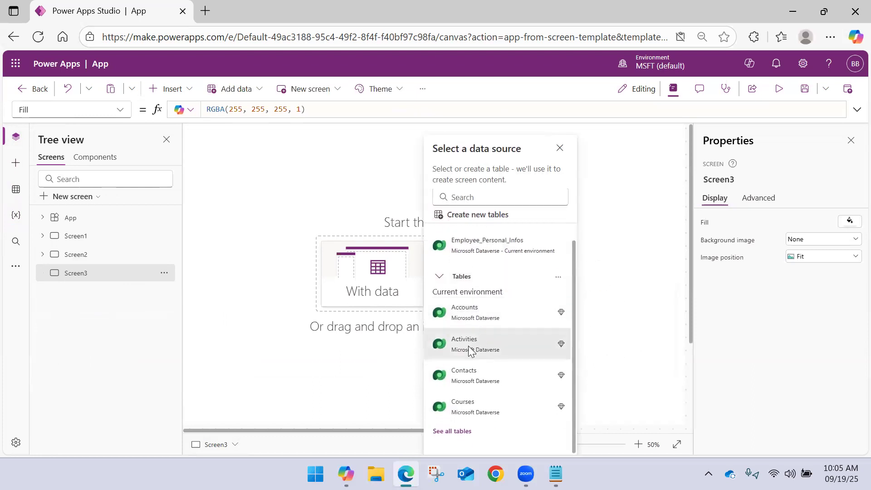
Search the data sources for 'my', clear the search, and close the picker without choosing.
{"action": "mouse_move", "coordinate": [483, 250]}
{"action": "left_click", "coordinate": [483, 195]}
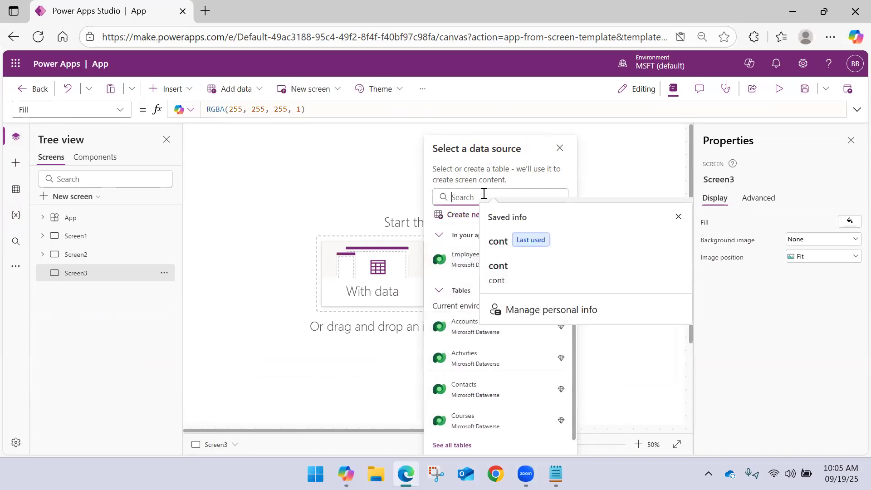
{"action": "type", "text": "my"}
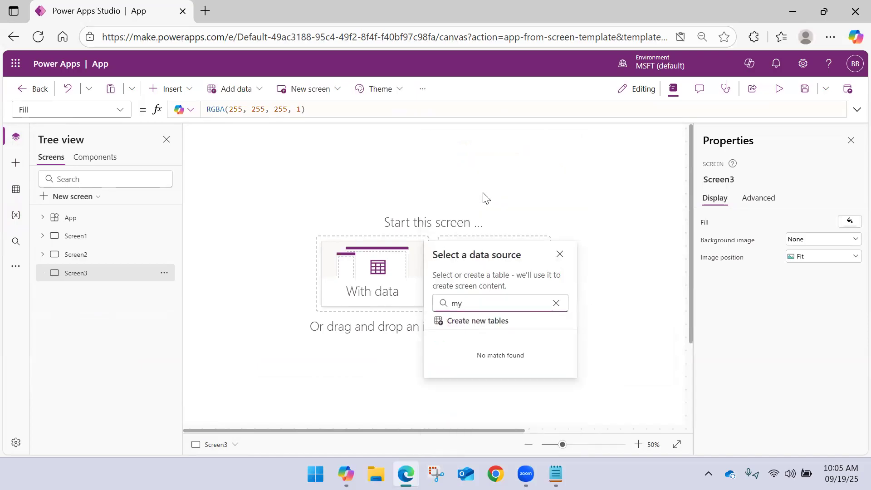
{"action": "key", "text": "BackSpace"}
{"action": "key", "text": "BackSpace"}
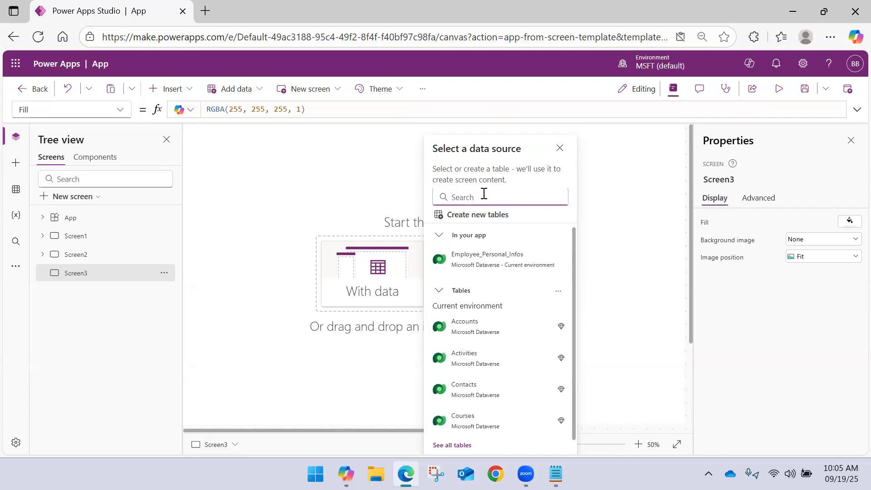
{"action": "left_click", "coordinate": [561, 148]}
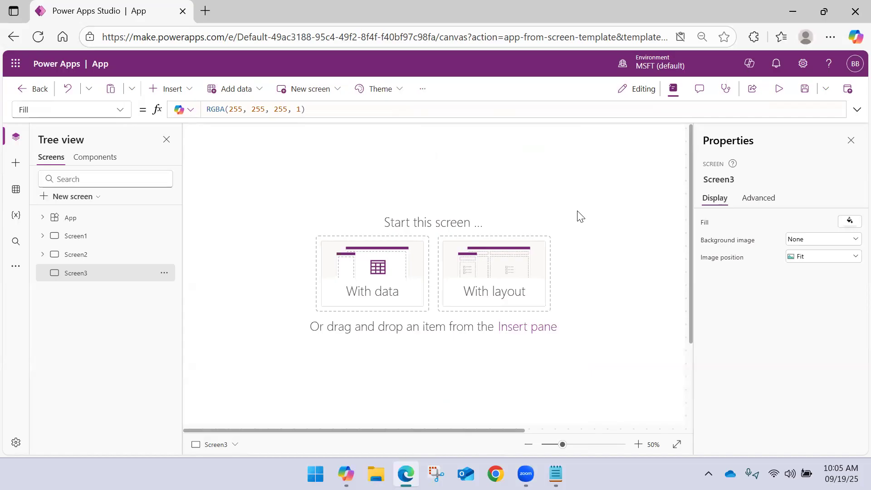
Check Collections in the Variables pane, then return to Tree view and Screen3.
{"action": "left_click", "coordinate": [16, 214]}
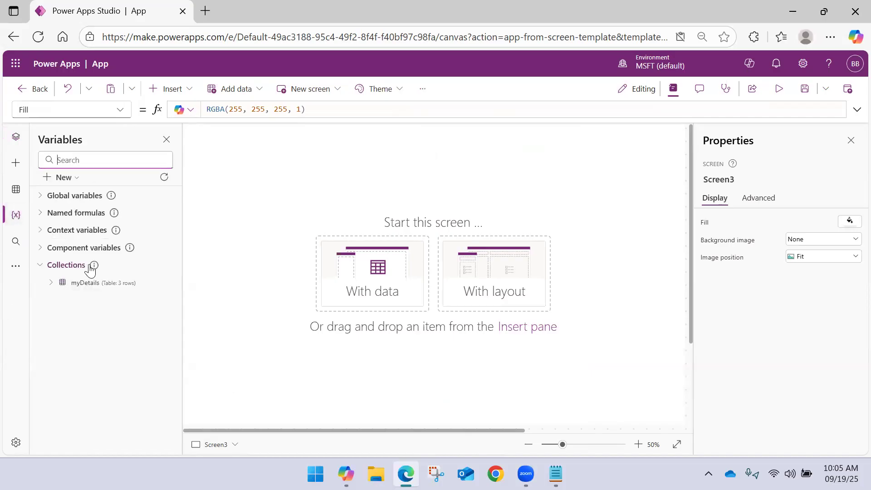
{"action": "left_click", "coordinate": [41, 266]}
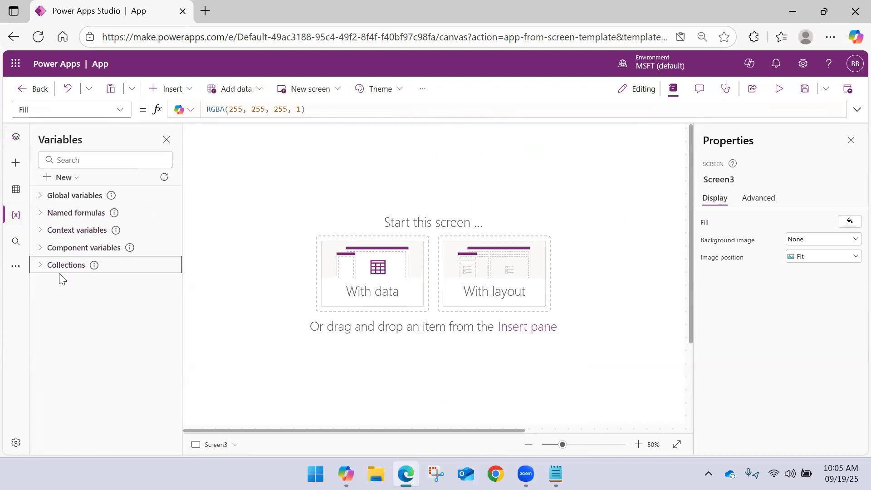
{"action": "left_click", "coordinate": [16, 137]}
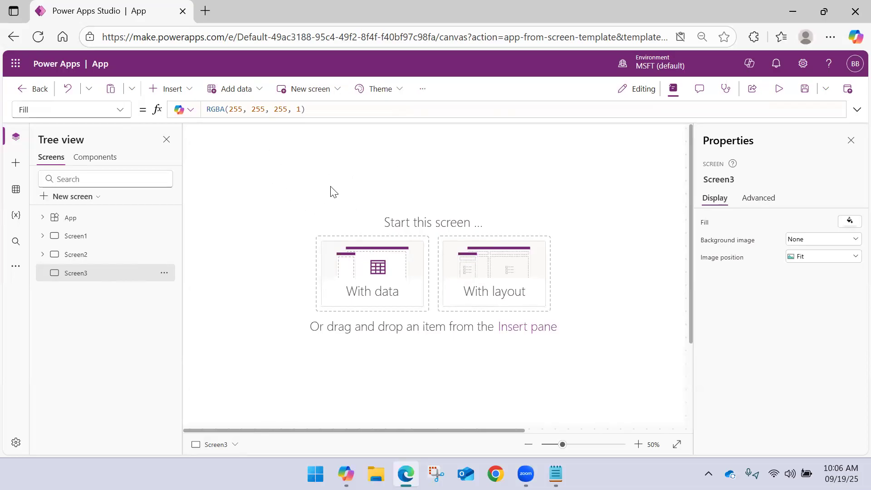
{"action": "left_click", "coordinate": [85, 256]}
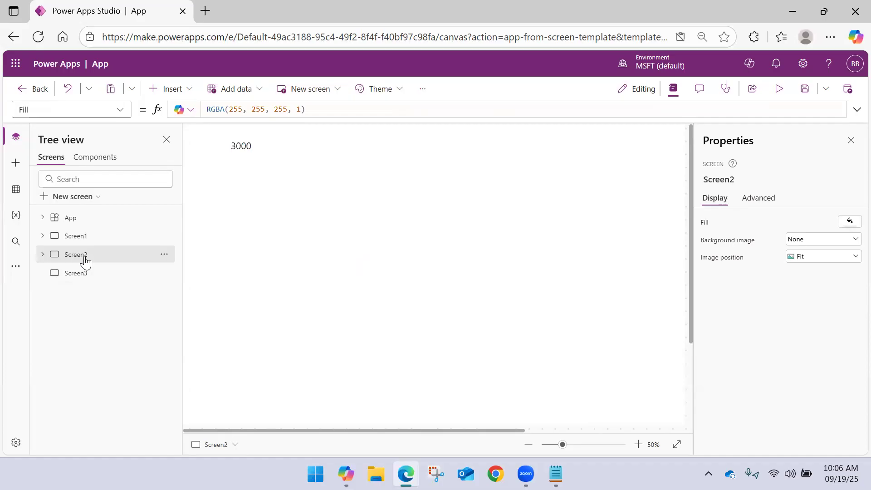
{"action": "left_click", "coordinate": [86, 275]}
{"action": "left_click", "coordinate": [182, 90]}
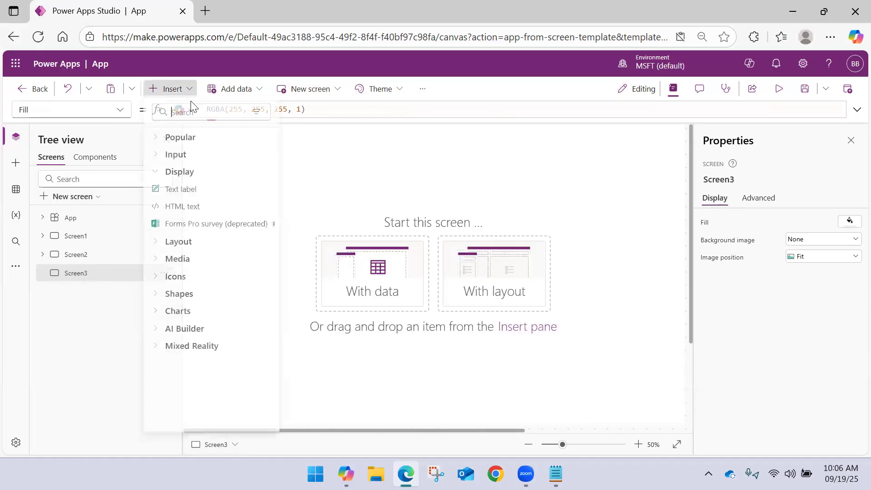
{"action": "left_click", "coordinate": [180, 191]}
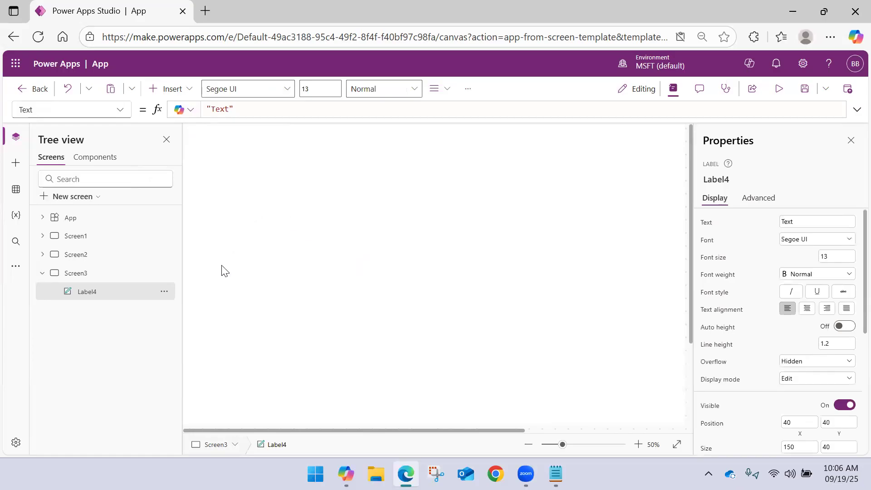
{"action": "left_click_drag", "start_coordinate": [243, 105], "coordinate": [179, 109]}
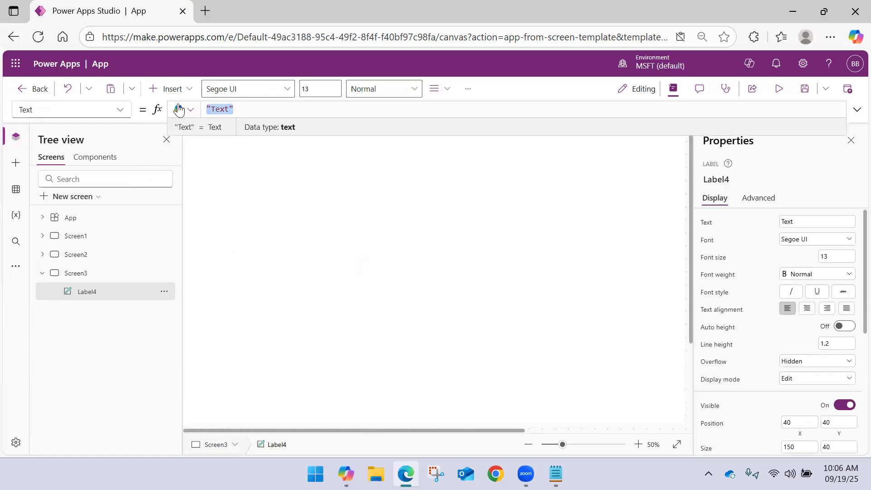
{"action": "type", "text": "myDetails.Name"}
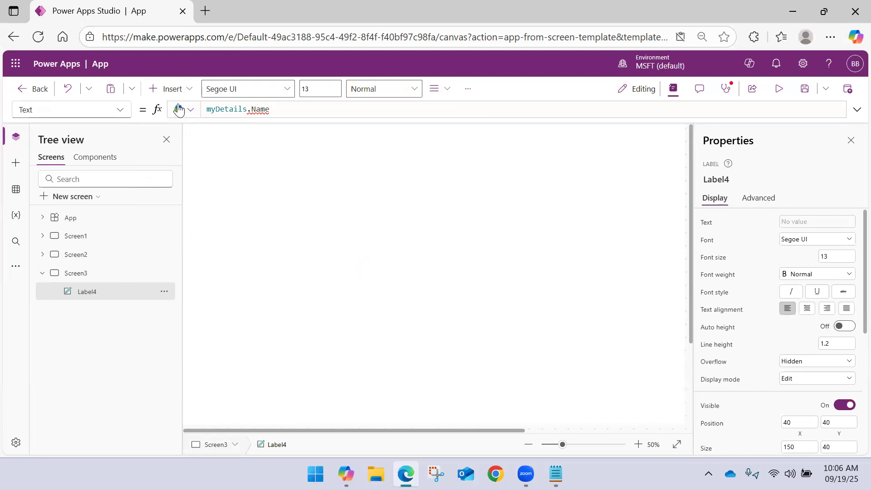
{"action": "left_click", "coordinate": [326, 214]}
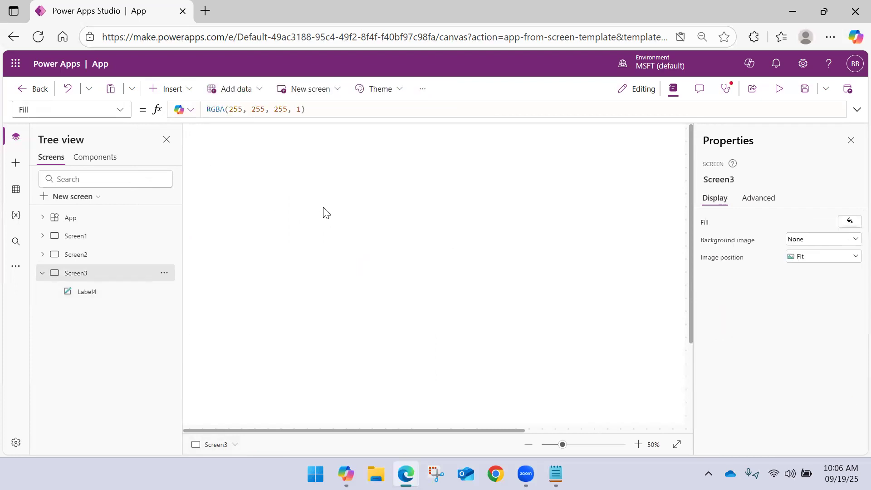
{"action": "scroll", "coordinate": [314, 212], "scroll_direction": "down", "scroll_amount": 2}
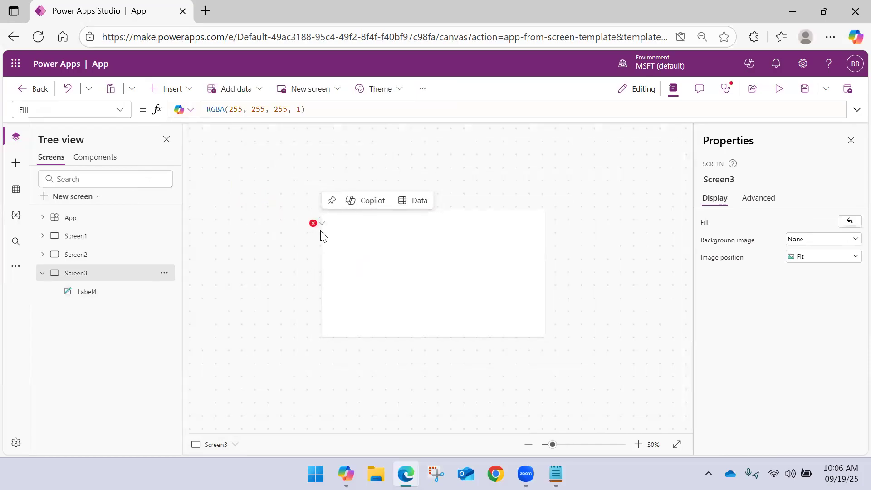
{"action": "scroll", "coordinate": [319, 228], "scroll_direction": "up", "scroll_amount": 3}
{"action": "left_click", "coordinate": [102, 294]}
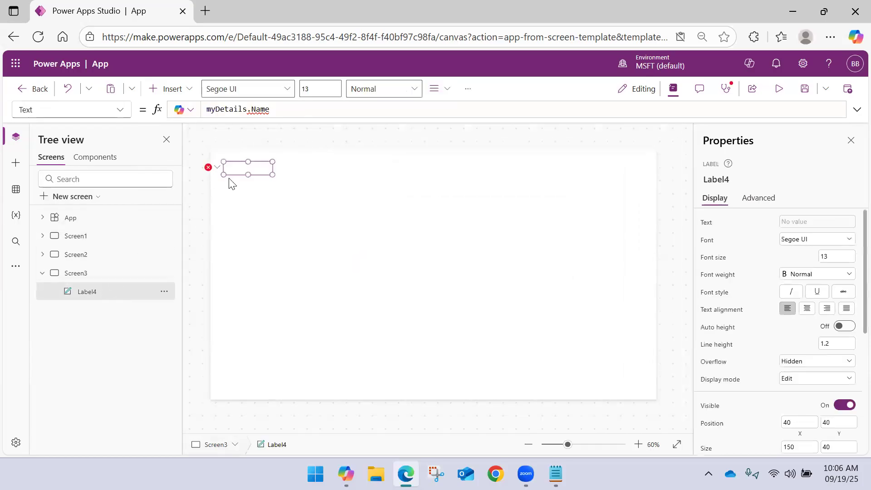
{"action": "left_click_drag", "start_coordinate": [230, 171], "coordinate": [333, 207]}
{"action": "double_click", "coordinate": [260, 110]}
{"action": "key", "text": "BackSpace"}
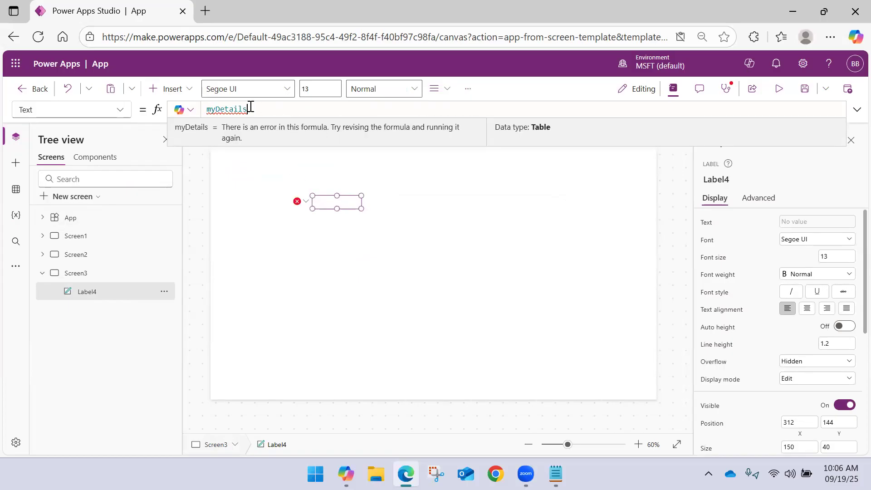
{"action": "left_click_drag", "start_coordinate": [249, 109], "coordinate": [205, 110]}
{"action": "key", "text": "BackSpace"}
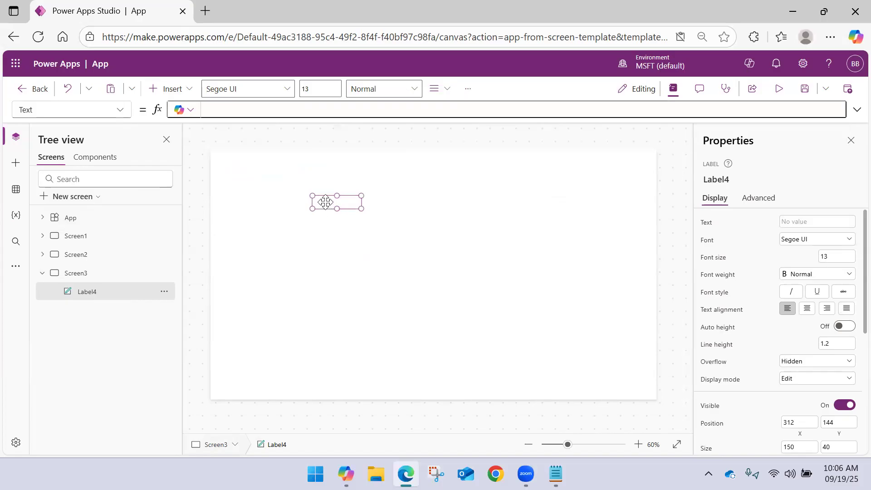
{"action": "key", "text": "Delete"}
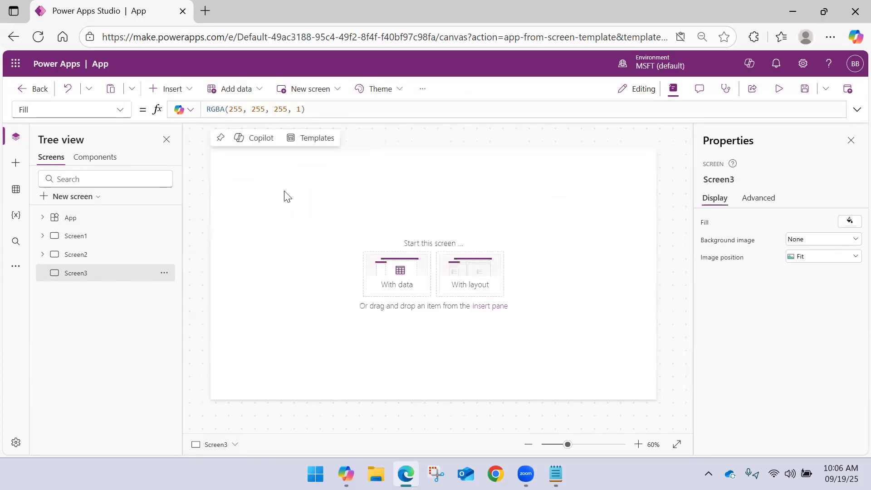
Insert a data table onto Screen3 by searching the controls for 'data'.
{"action": "left_click", "coordinate": [191, 93]}
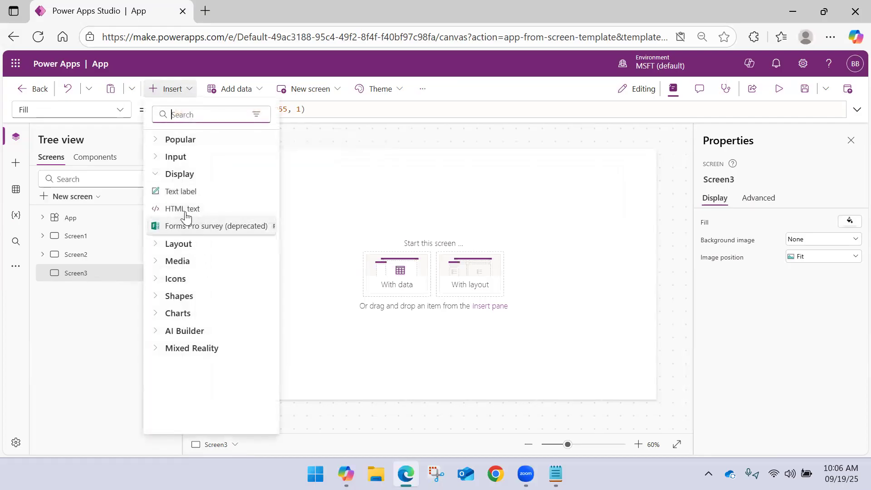
{"action": "left_click", "coordinate": [158, 176]}
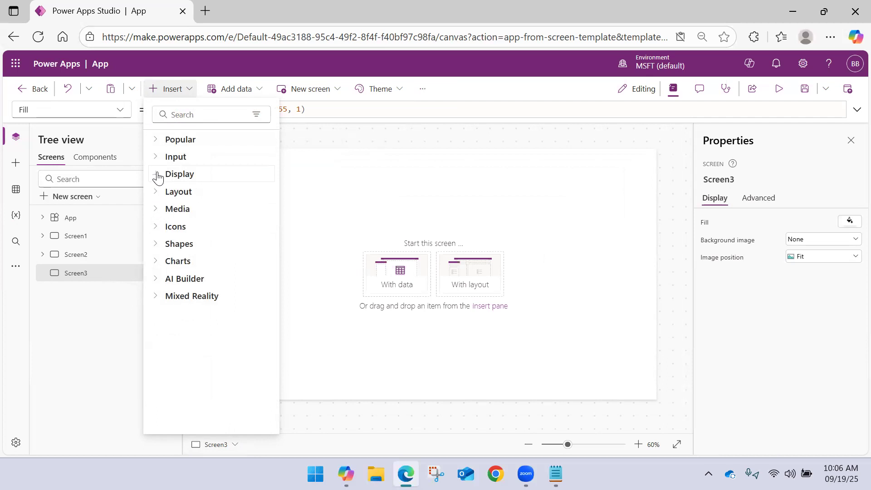
{"action": "left_click", "coordinate": [158, 176]}
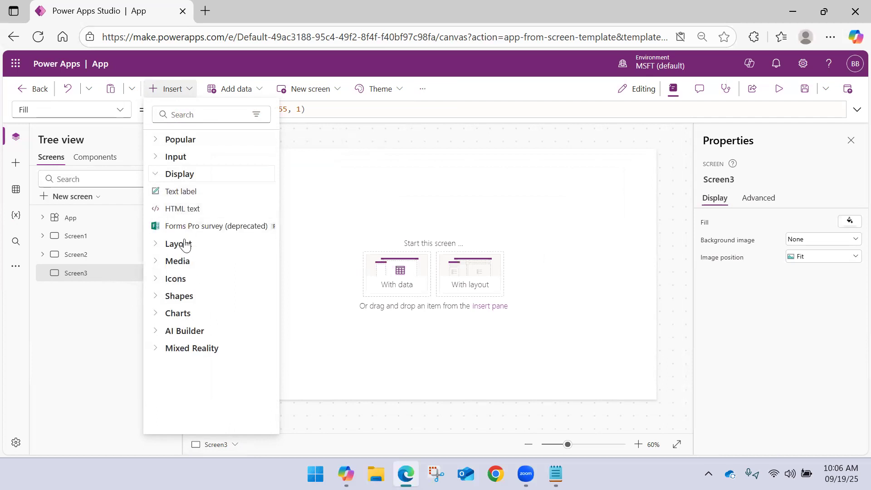
{"action": "left_click", "coordinate": [158, 173]}
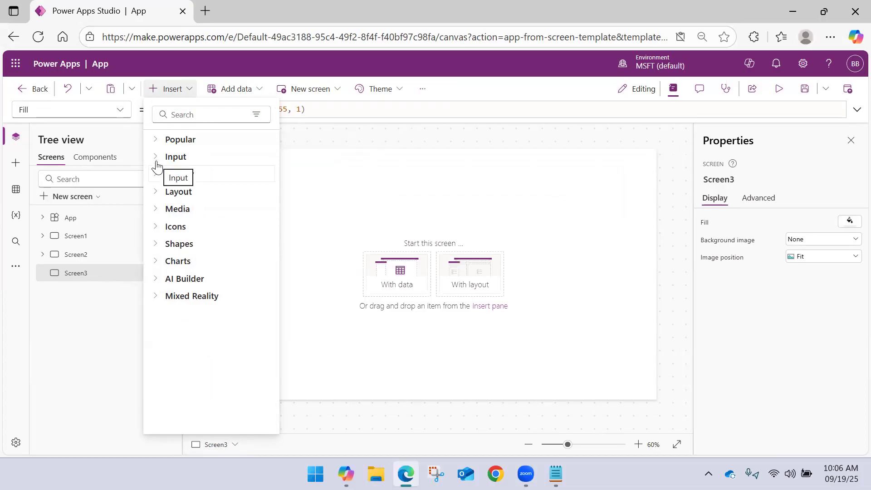
{"action": "left_click", "coordinate": [162, 191]}
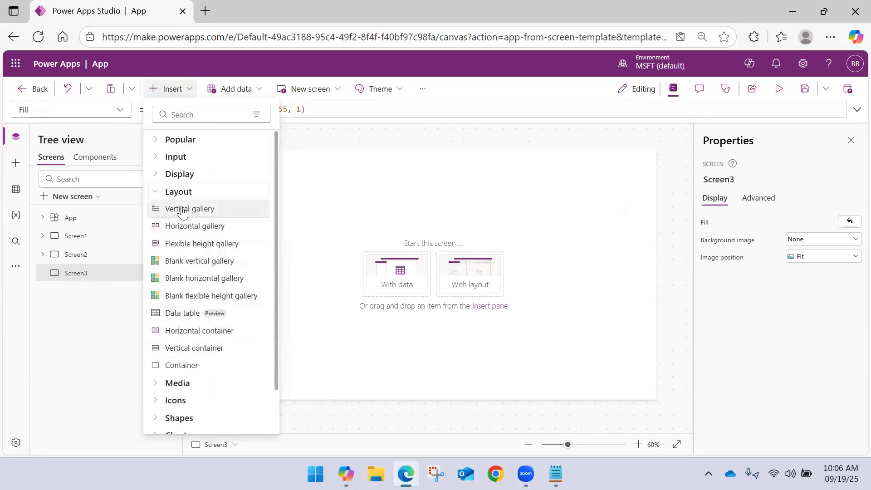
{"action": "scroll", "coordinate": [200, 256], "scroll_direction": "down", "scroll_amount": 1}
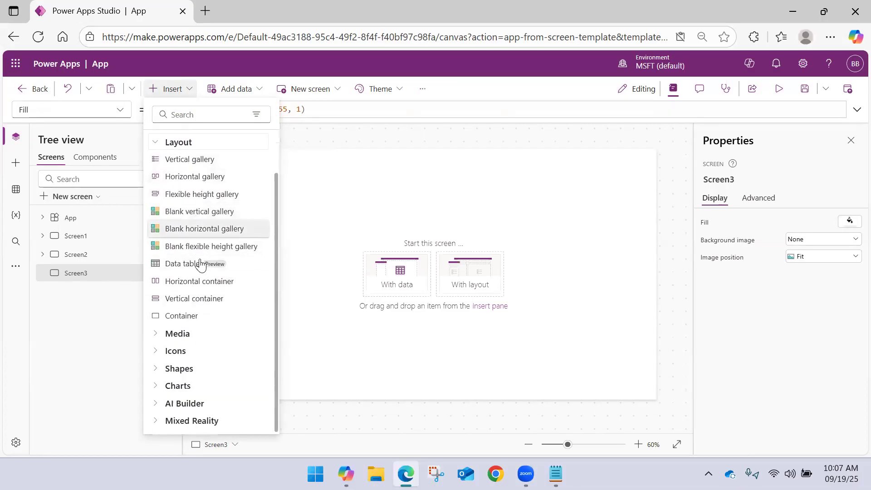
{"action": "scroll", "coordinate": [190, 254], "scroll_direction": "up", "scroll_amount": 1}
{"action": "left_click", "coordinate": [204, 115]}
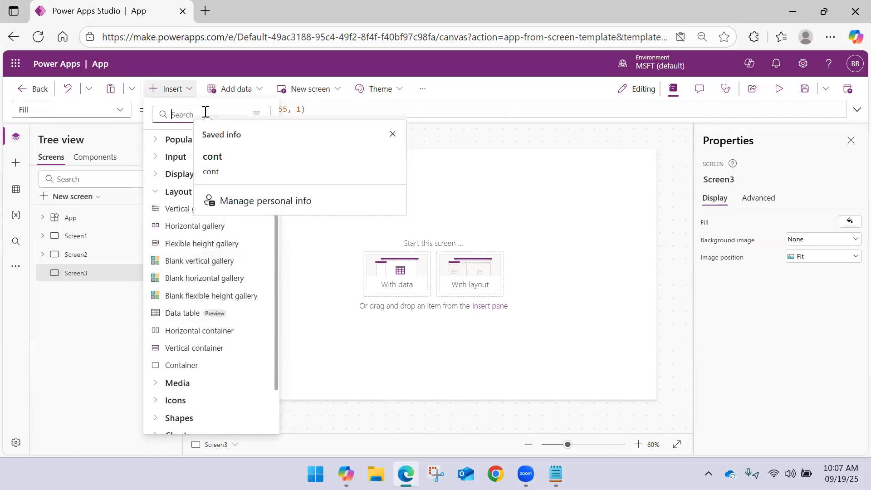
{"action": "type", "text": "data"}
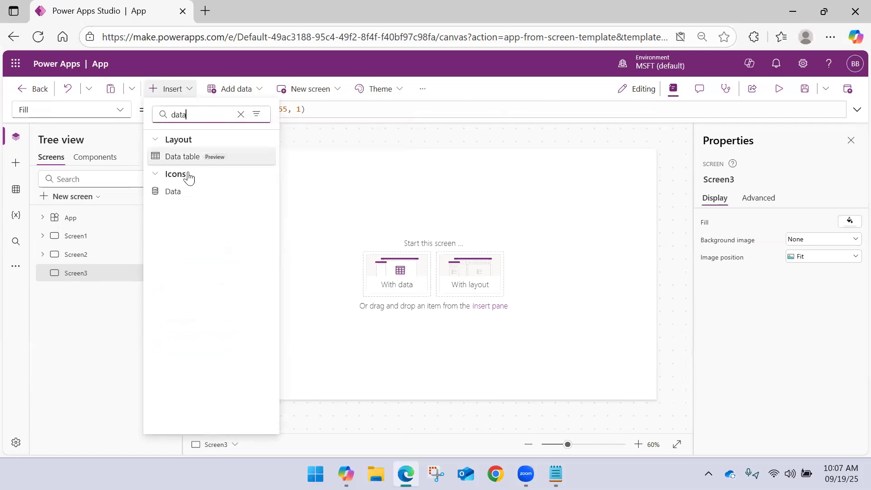
{"action": "left_click", "coordinate": [187, 156]}
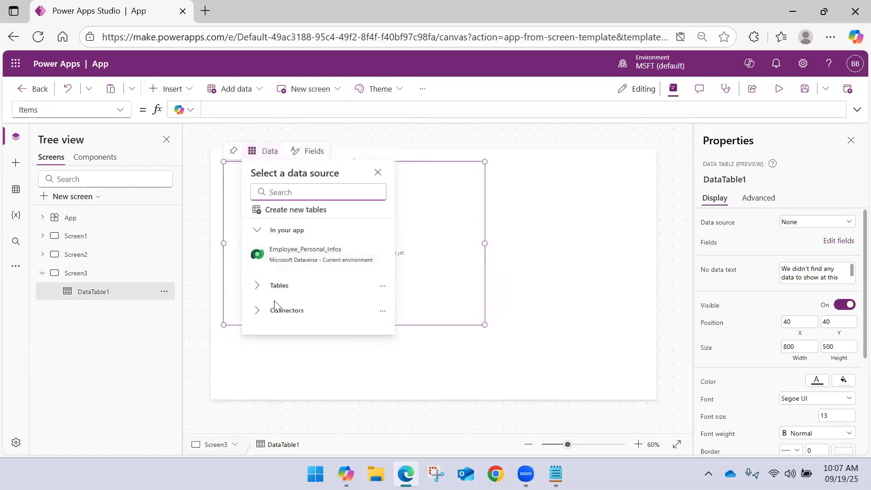
Dismiss the data source picker and set the table's Items formula to myDetails.
{"action": "left_click", "coordinate": [258, 288]}
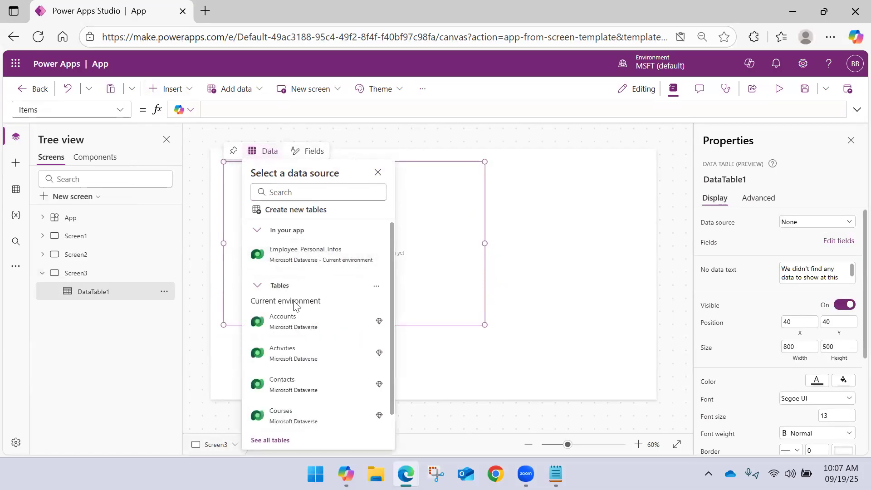
{"action": "scroll", "coordinate": [286, 317], "scroll_direction": "down", "scroll_amount": 1}
{"action": "scroll", "coordinate": [288, 354], "scroll_direction": "up", "scroll_amount": 2}
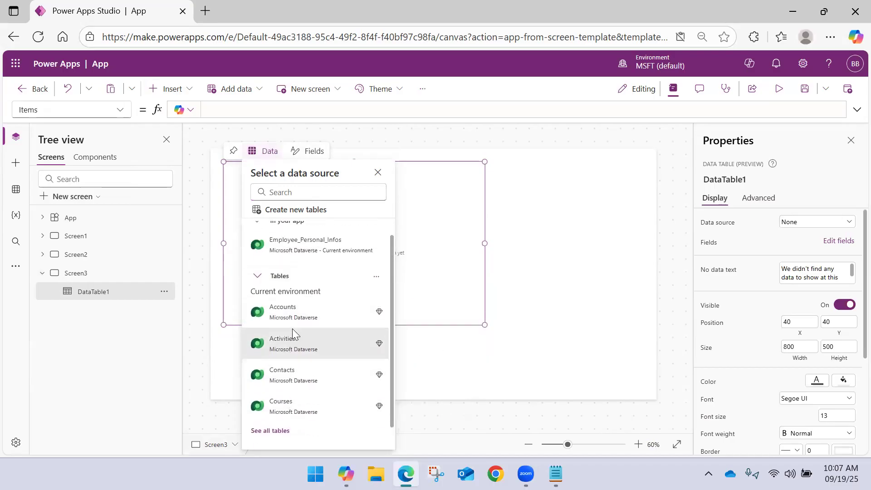
{"action": "left_click", "coordinate": [258, 232]}
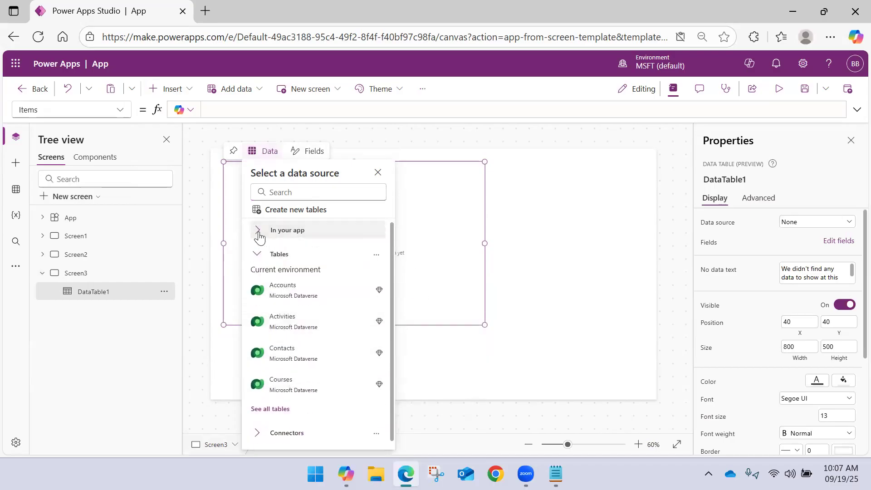
{"action": "left_click", "coordinate": [268, 154]}
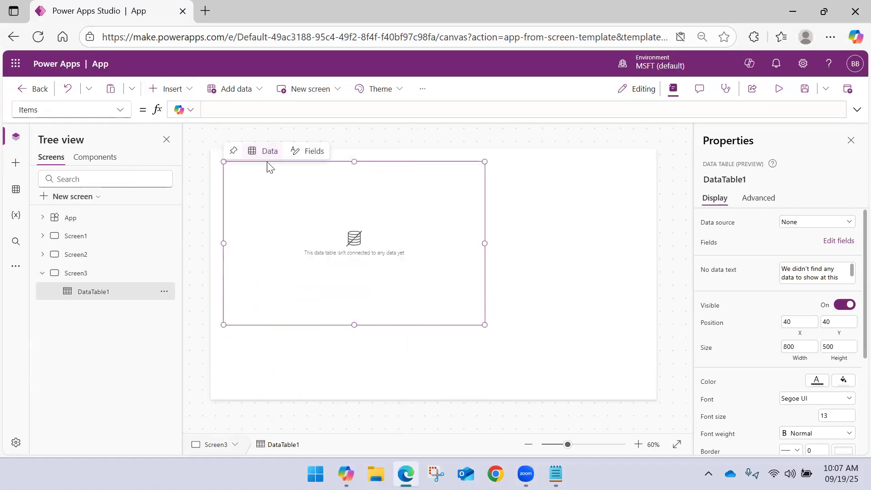
{"action": "left_click", "coordinate": [239, 107]}
{"action": "type", "text": "My"}
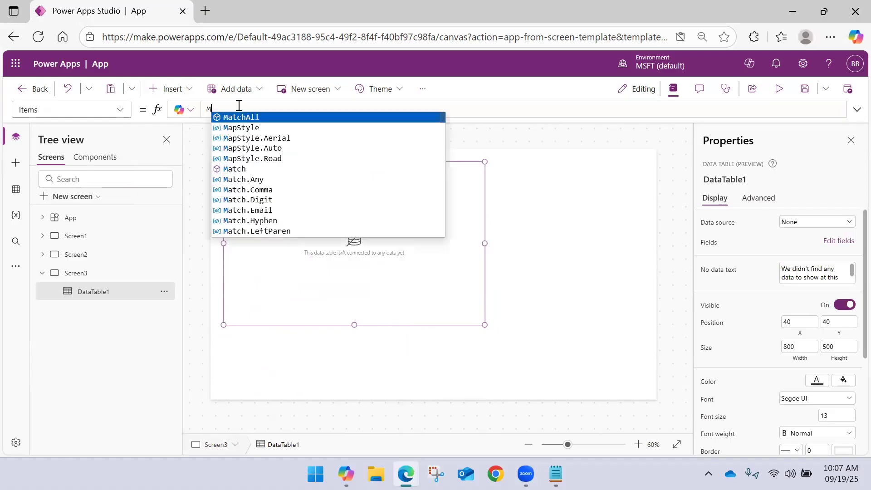
{"action": "key", "text": "Tab"}
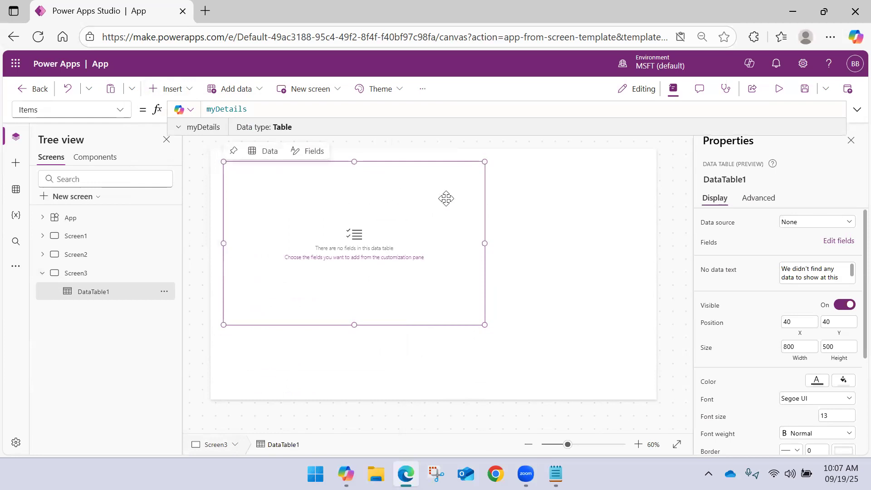
Add the DOB, Education and name fields as columns of the data table.
{"action": "left_click", "coordinate": [319, 153]}
{"action": "left_click", "coordinate": [316, 170]}
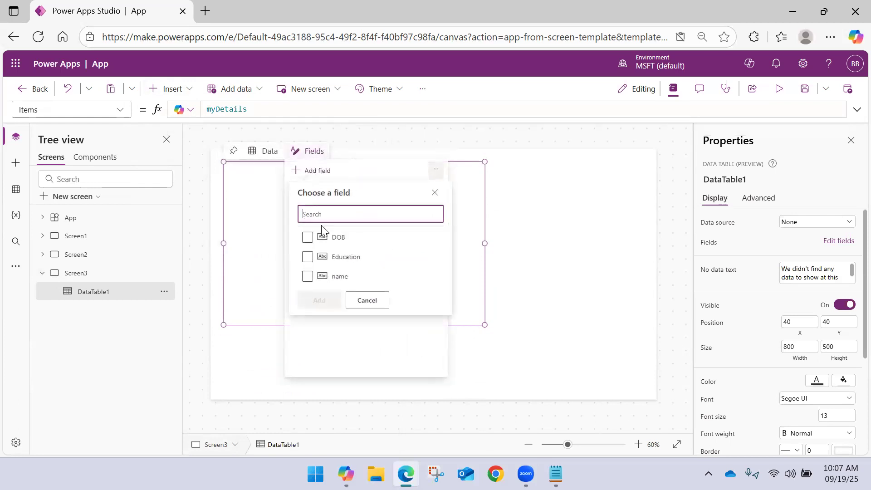
{"action": "left_click", "coordinate": [307, 237]}
{"action": "left_click", "coordinate": [307, 256]}
{"action": "left_click", "coordinate": [307, 276]}
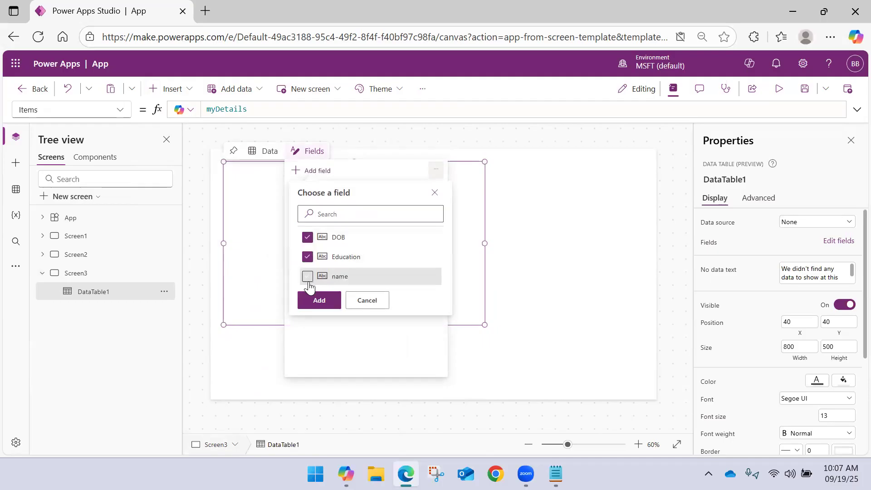
{"action": "left_click", "coordinate": [319, 301]}
{"action": "left_click", "coordinate": [567, 243]}
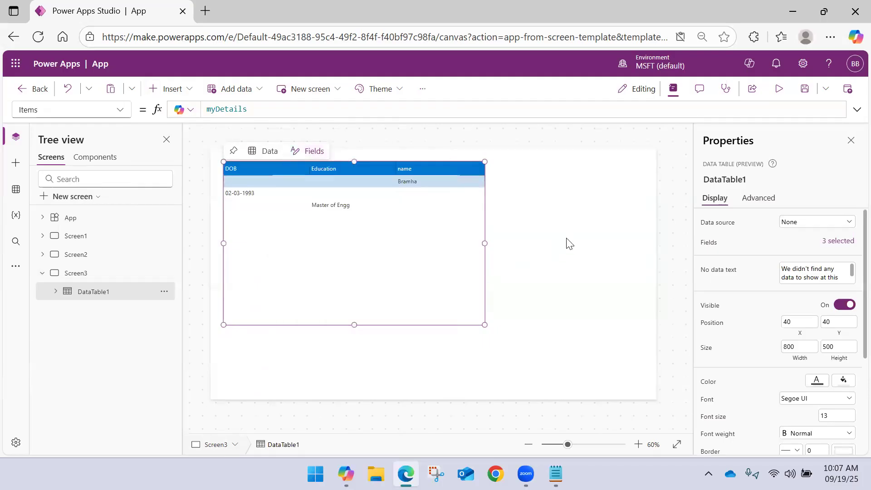
Enlarge the data table to 1220×623, then switch to Screen2.
{"action": "left_click", "coordinate": [422, 257]}
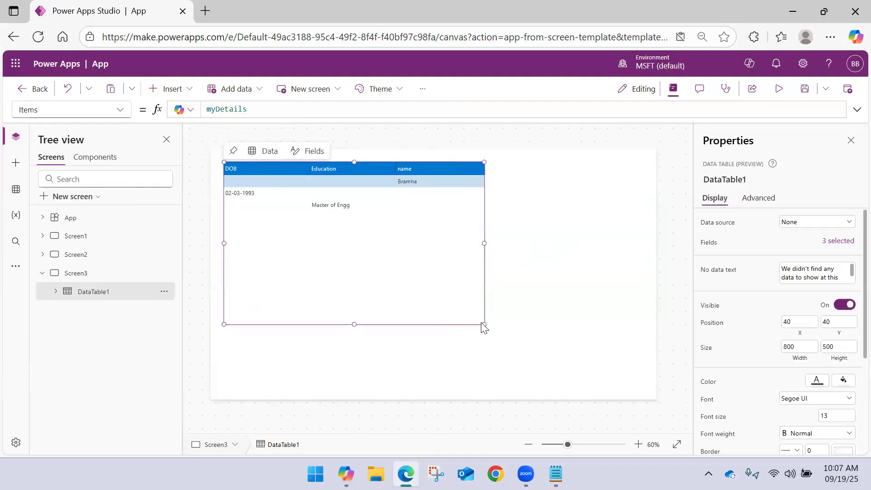
{"action": "left_click_drag", "start_coordinate": [484, 324], "coordinate": [621, 364]}
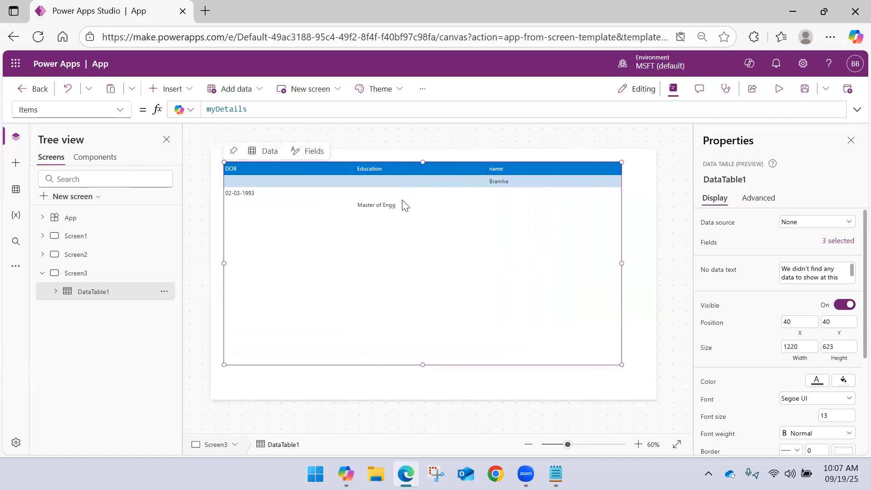
{"action": "left_click", "coordinate": [42, 273]}
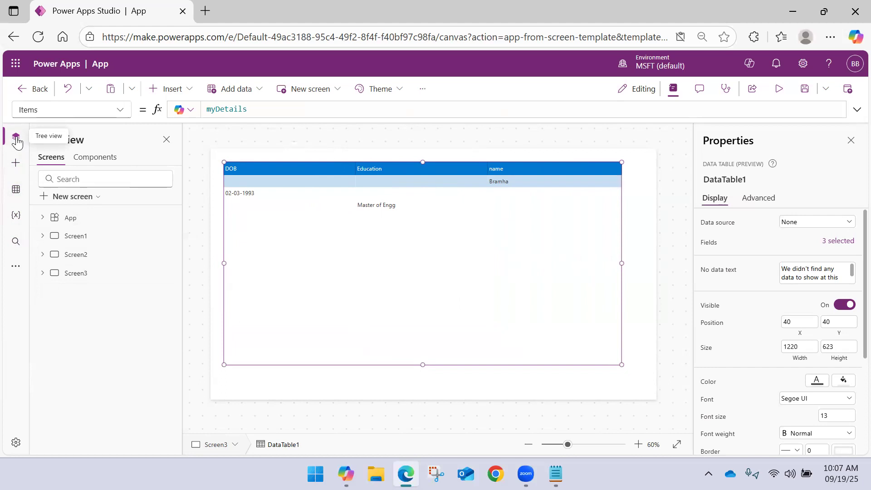
{"action": "left_click", "coordinate": [16, 141]}
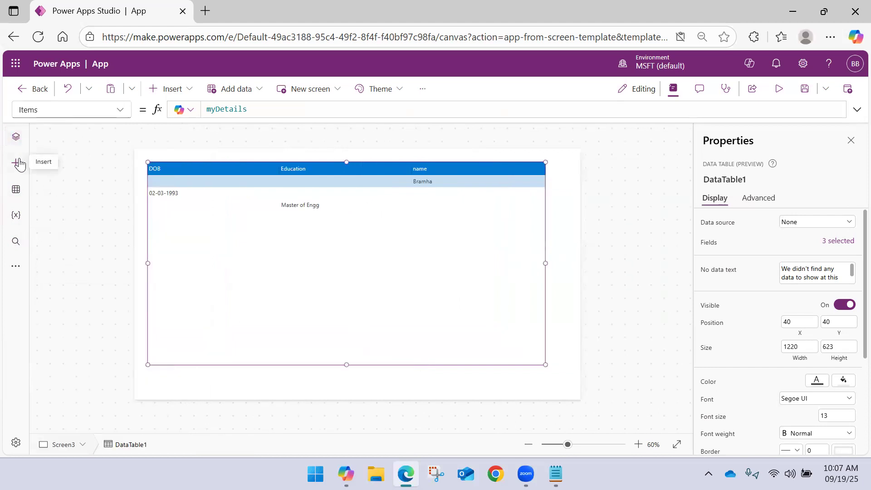
{"action": "left_click", "coordinate": [16, 137]}
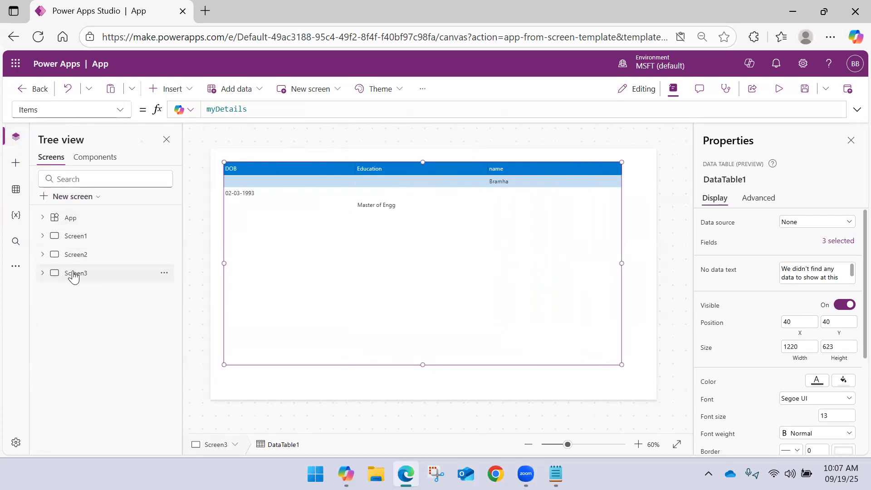
{"action": "left_click", "coordinate": [75, 254]}
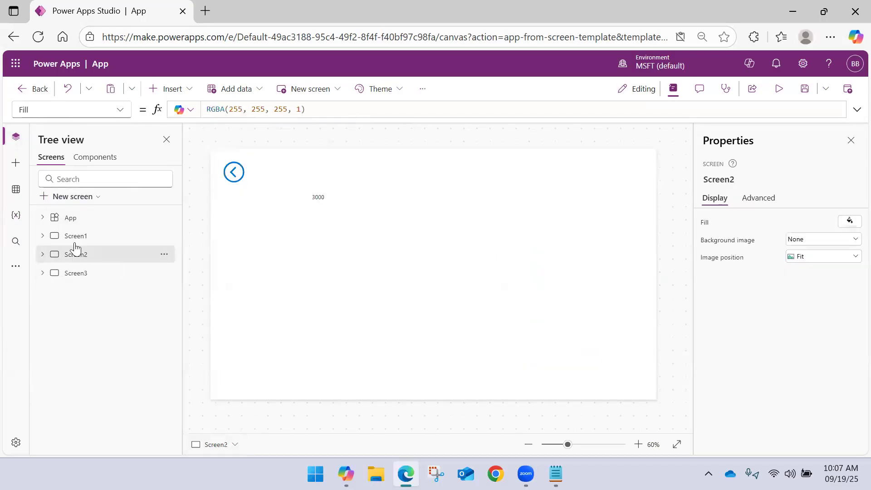
Merge the separate Collect braces in the Calculate button's OnSelect into one name/DOB/Education record.
{"action": "left_click", "coordinate": [75, 237]}
{"action": "left_click", "coordinate": [306, 236]}
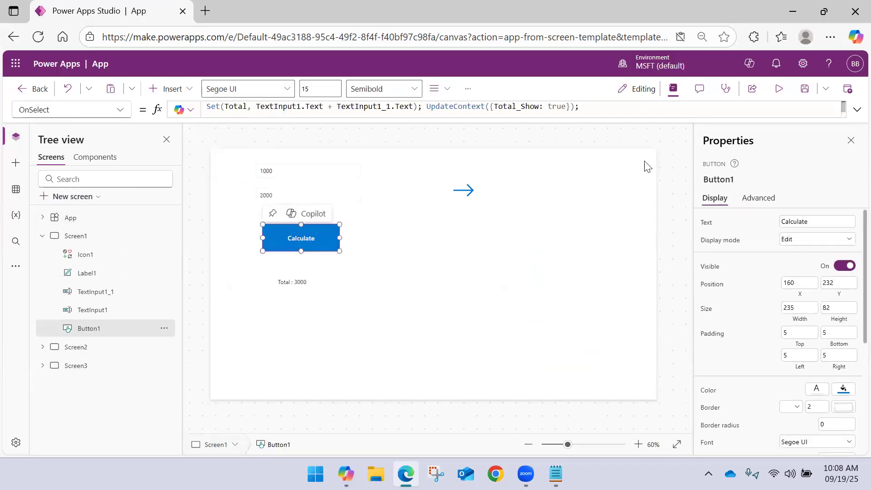
{"action": "left_click", "coordinate": [857, 110]}
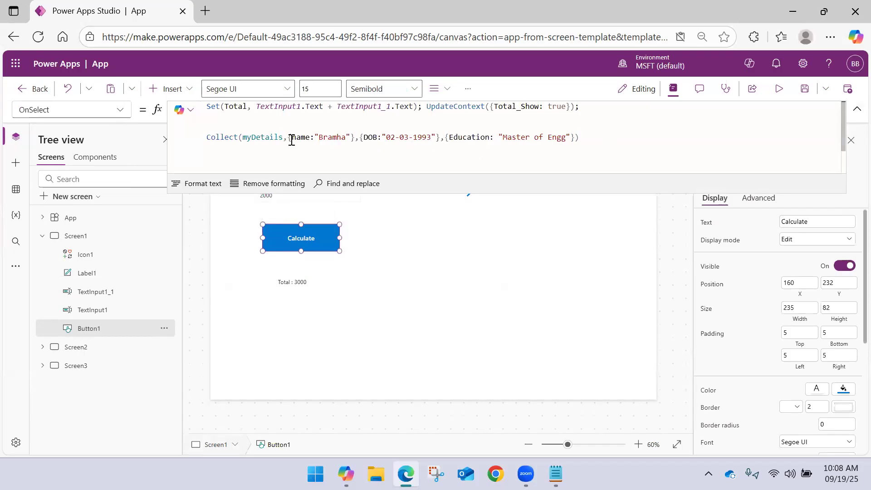
{"action": "left_click_drag", "start_coordinate": [352, 137], "coordinate": [359, 137]}
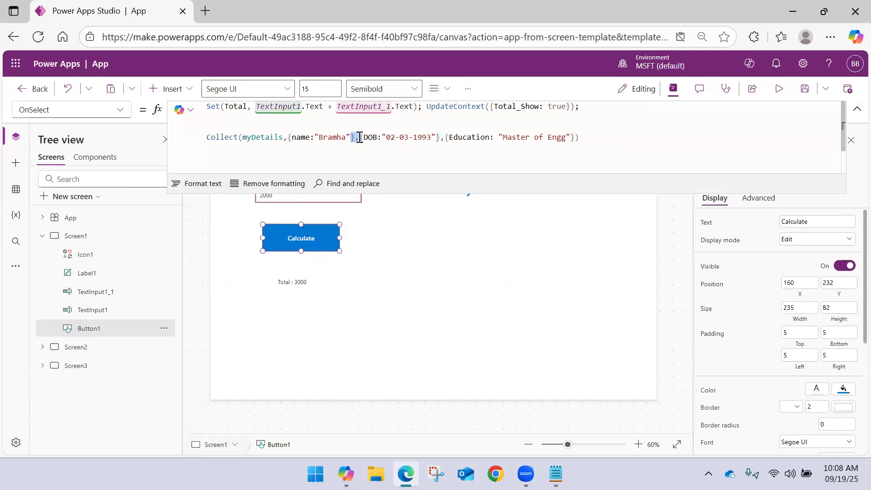
{"action": "key", "text": "BackSpace"}
{"action": "type", "text": ","}
{"action": "left_click", "coordinate": [441, 138]}
{"action": "left_click_drag", "start_coordinate": [441, 138], "coordinate": [427, 138]}
{"action": "type", "text": ","}
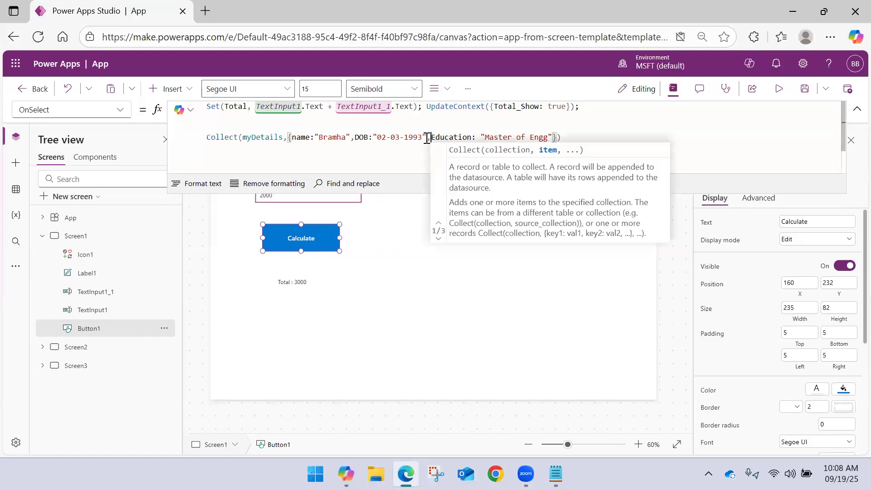
{"action": "left_click", "coordinate": [556, 137]}
{"action": "left_click_drag", "start_coordinate": [556, 137], "coordinate": [293, 137]}
{"action": "key", "text": "ctrl+c"}
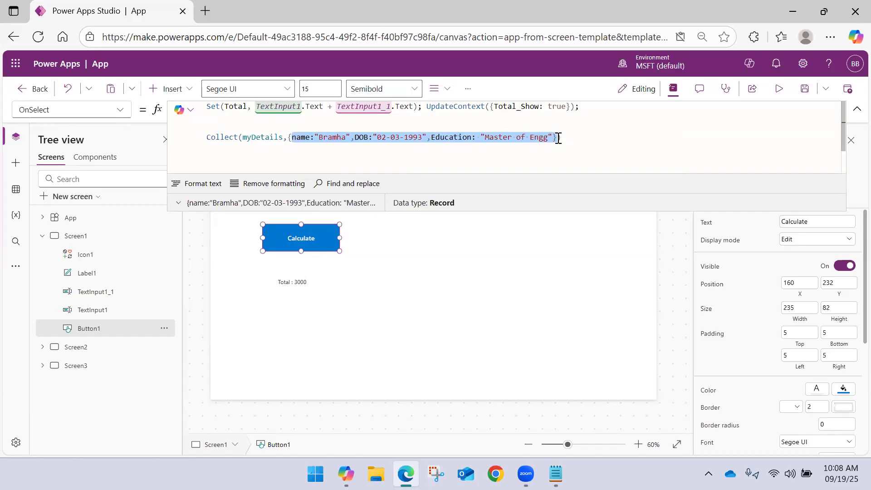
Paste a copy of the record as a second Collect record with a different name value.
{"action": "left_click", "coordinate": [612, 138]}
{"action": "type", "text": ","}
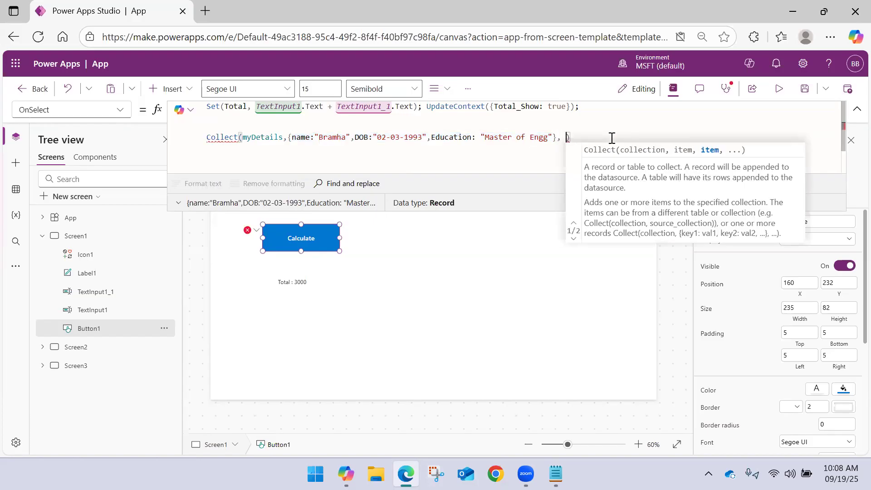
{"action": "key", "text": "ctrl+v"}
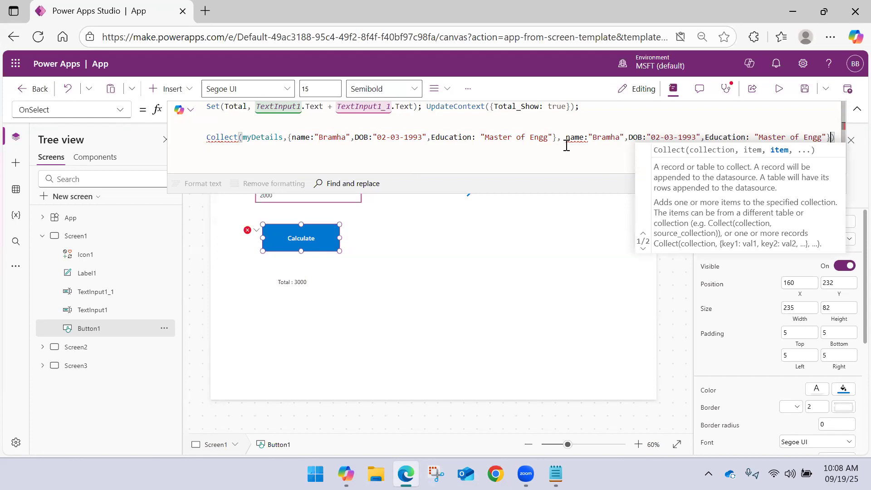
{"action": "left_click", "coordinate": [564, 144]}
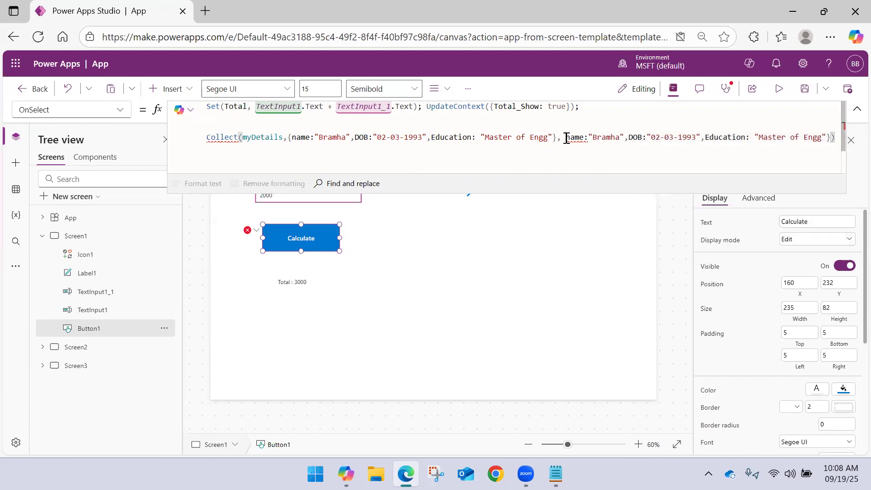
{"action": "type", "text": "{"}
{"action": "double_click", "coordinate": [612, 136]}
{"action": "type", "text": "Pradi"}
Change the second record's DOB to 07-09-1993 and Education to 'Bach. of Engg'.
{"action": "left_click", "coordinate": [661, 137]}
{"action": "key", "text": "shift+Left"}
{"action": "key", "text": "shift+Left"}
{"action": "type", "text": "07"}
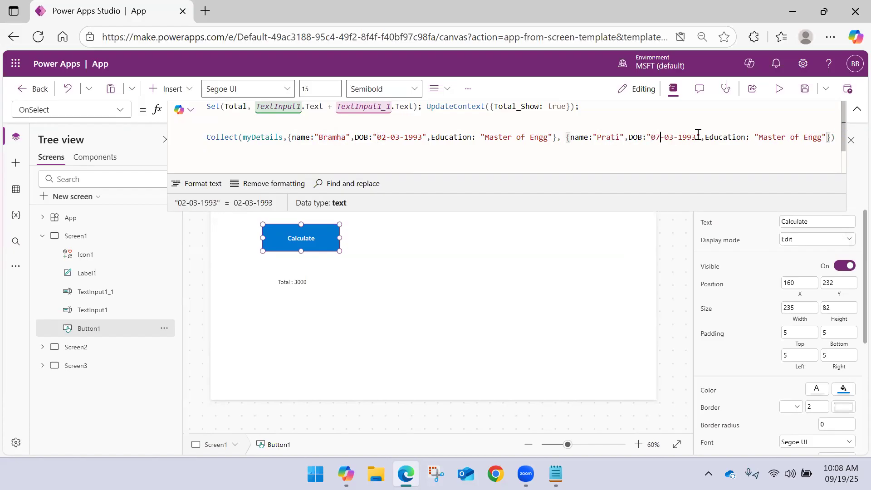
{"action": "key", "text": "shift+Right"}
{"action": "key", "text": "shift+Right"}
{"action": "type", "text": "09"}
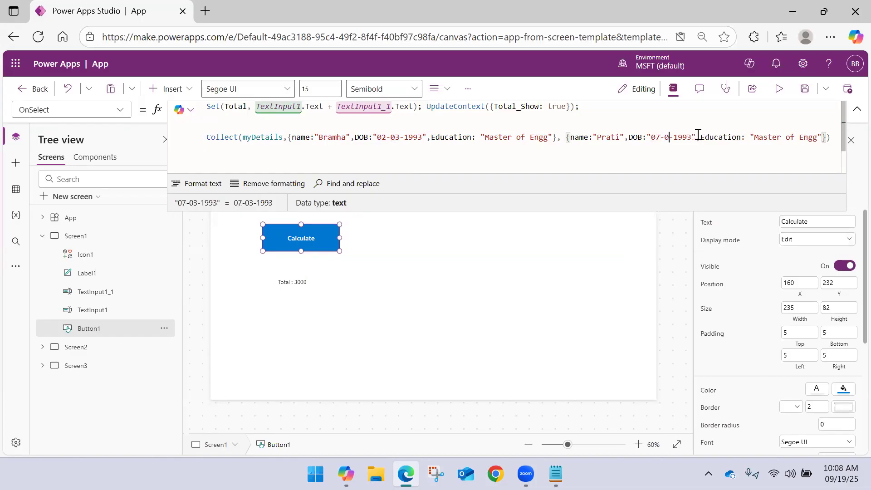
{"action": "key", "text": "Right"}
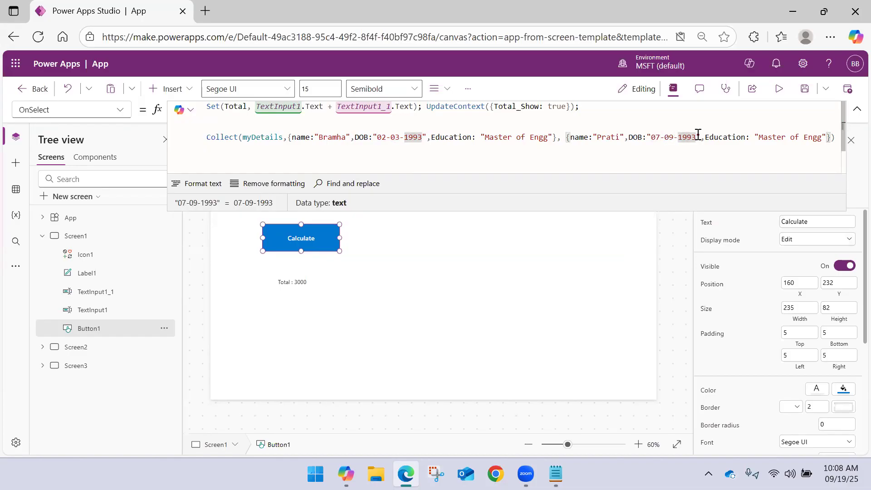
{"action": "left_click_drag", "start_coordinate": [823, 139], "coordinate": [786, 134]}
{"action": "double_click", "coordinate": [767, 141]}
{"action": "type", "text": "Bach"}
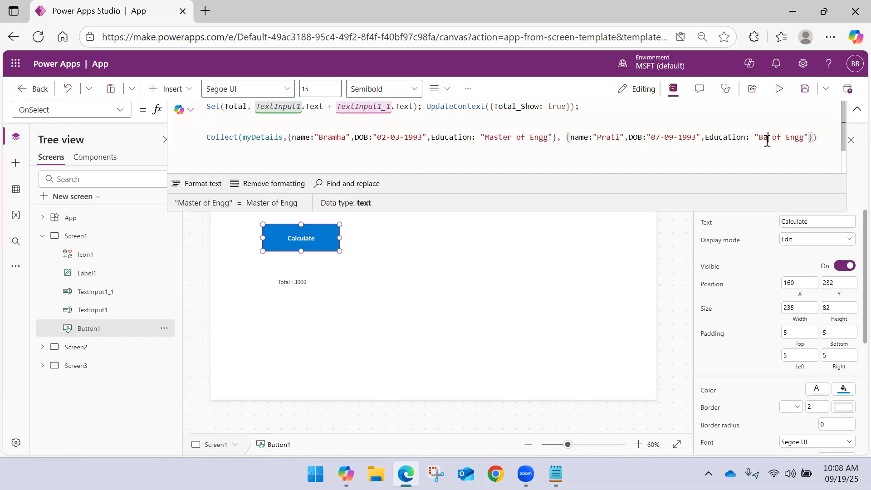
{"action": "type", "text": "."}
{"action": "left_click", "coordinate": [497, 270]}
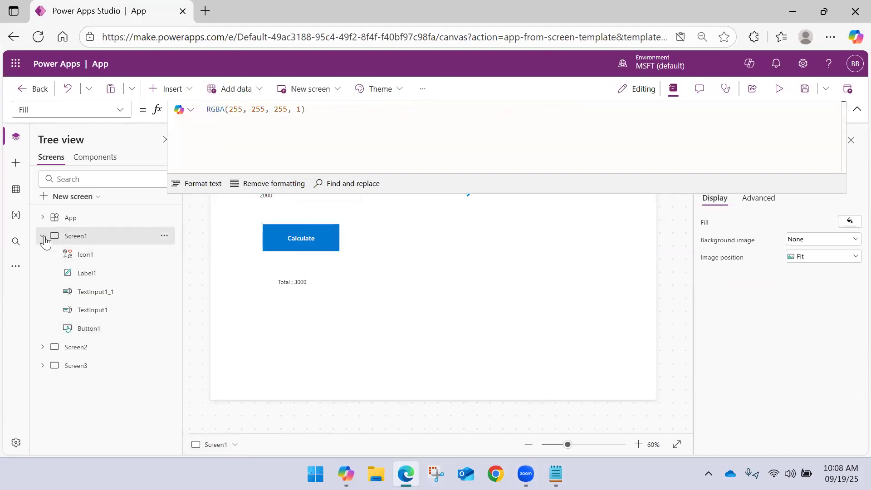
Put each Collect record on its own line in the OnSelect formula.
{"action": "left_click", "coordinate": [44, 236]}
{"action": "left_click", "coordinate": [44, 237]}
{"action": "left_click", "coordinate": [282, 236]}
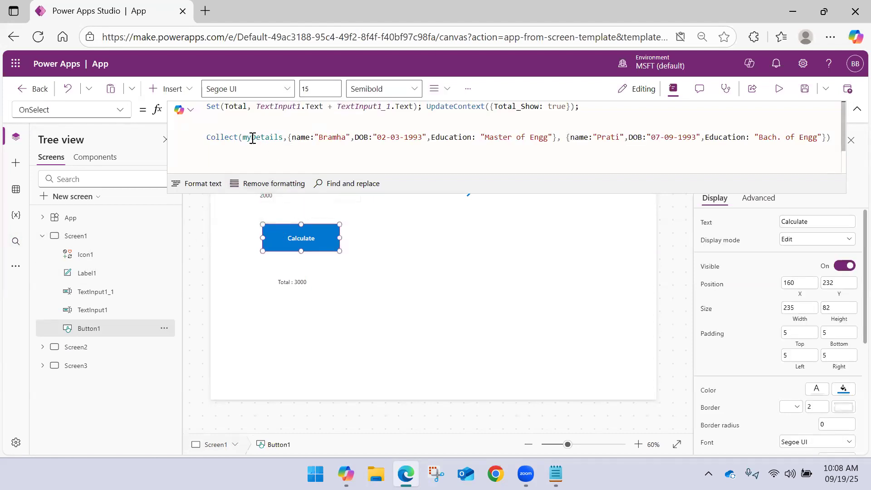
{"action": "left_click", "coordinate": [292, 138]}
{"action": "key", "text": "shift+Return"}
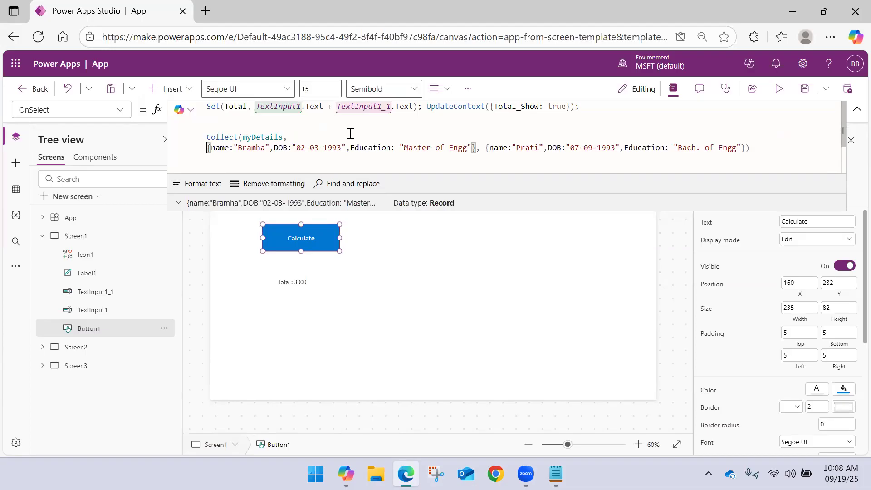
{"action": "left_click", "coordinate": [486, 148]}
{"action": "key", "text": "shift+Return"}
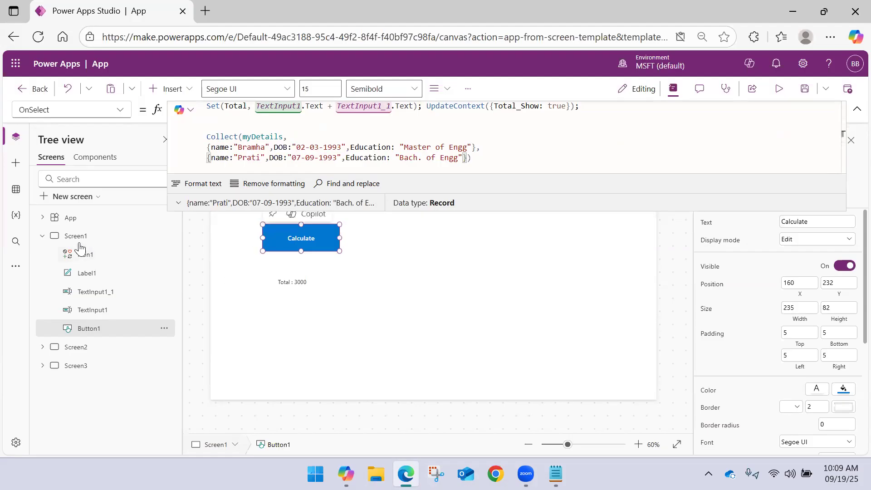
{"action": "left_click", "coordinate": [43, 236]}
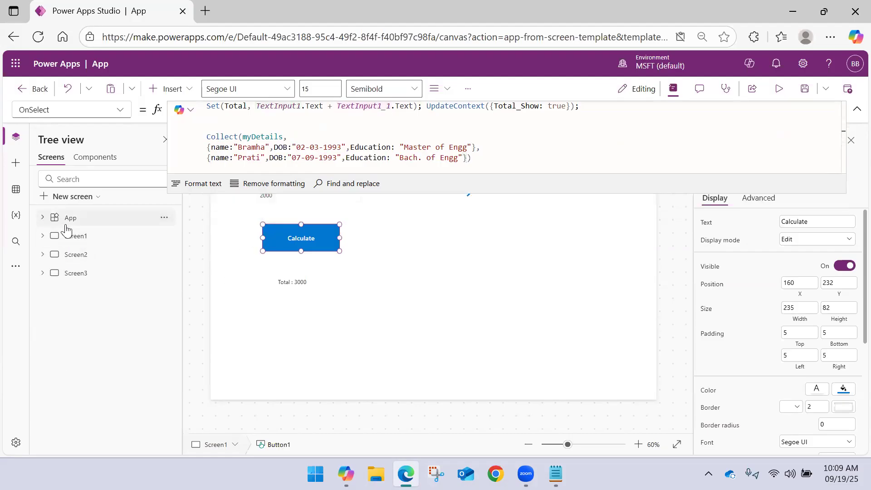
{"action": "left_click", "coordinate": [72, 279]}
Collapse the formula editor and inspect the table's DOB, name and Education columns.
{"action": "left_click", "coordinate": [351, 265]}
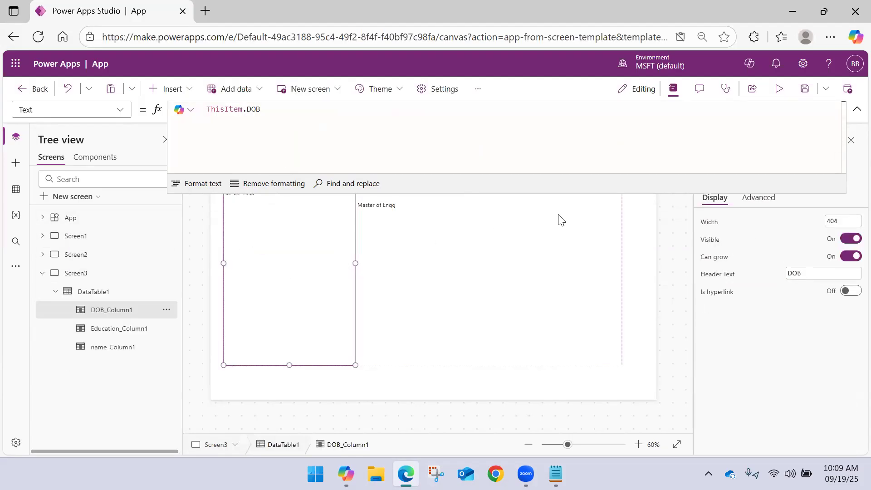
{"action": "left_click", "coordinate": [857, 108]}
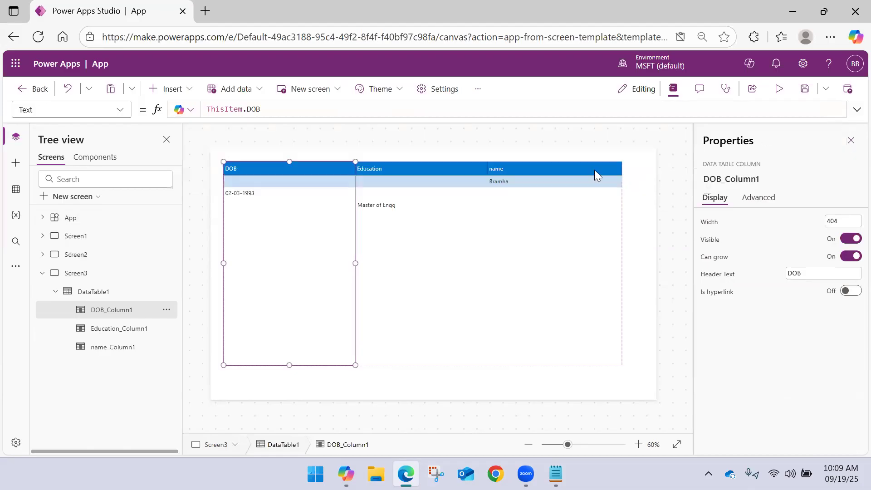
{"action": "left_click", "coordinate": [490, 223]}
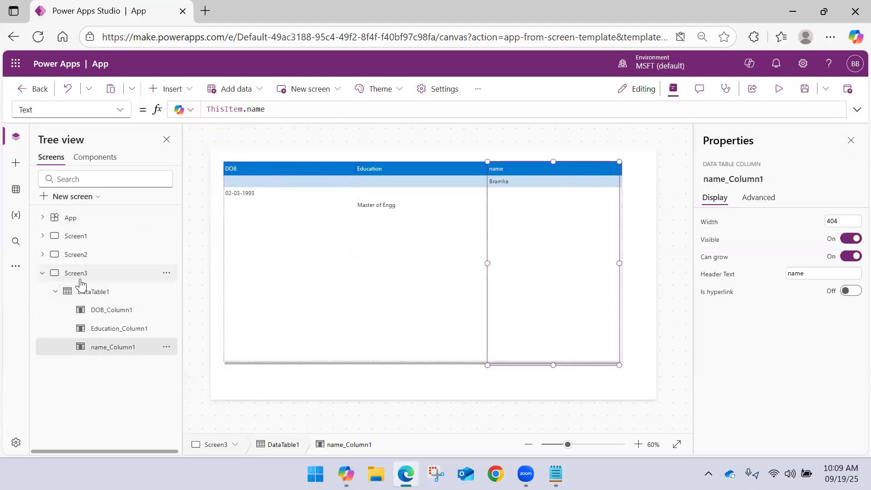
{"action": "left_click", "coordinate": [55, 291]}
{"action": "left_click", "coordinate": [42, 272]}
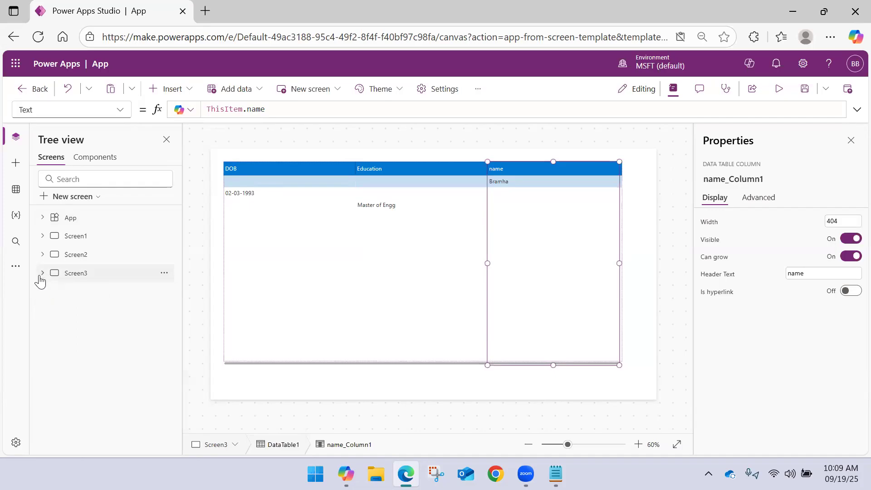
{"action": "left_click", "coordinate": [411, 235]}
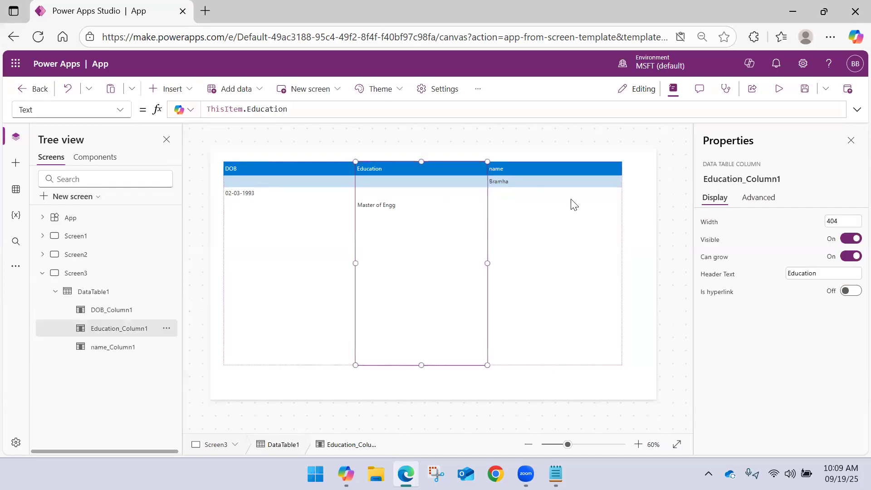
{"action": "left_click", "coordinate": [622, 300]}
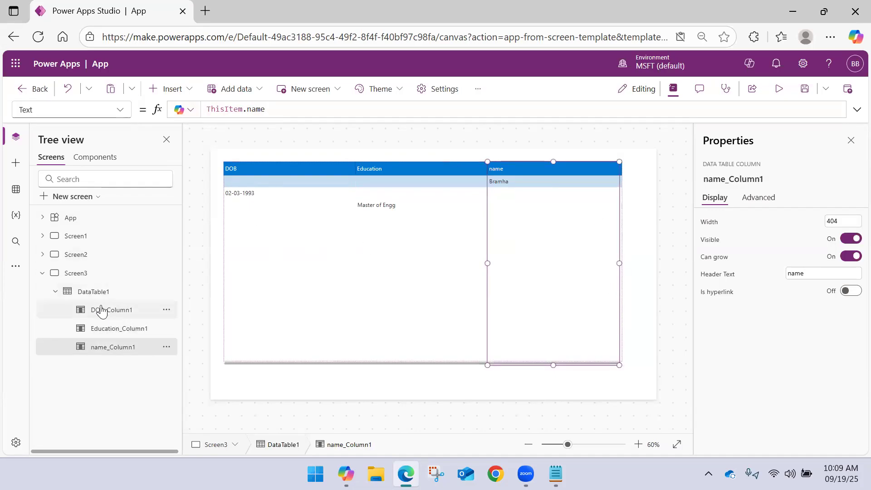
Clear DataTable1's Items formula, removing the myDetails source.
{"action": "left_click", "coordinate": [94, 292]}
{"action": "left_click", "coordinate": [266, 110]}
{"action": "left_click_drag", "start_coordinate": [266, 111], "coordinate": [184, 111]}
{"action": "key", "text": "BackSpace"}
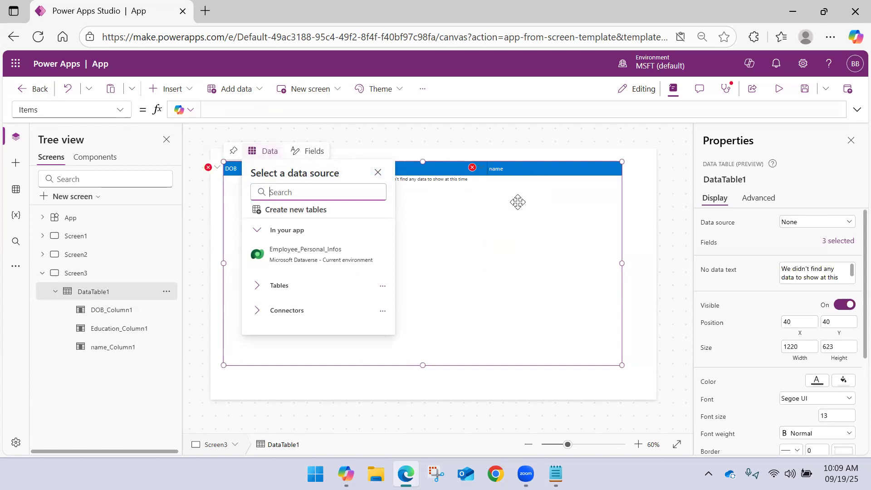
{"action": "left_click", "coordinate": [501, 175]}
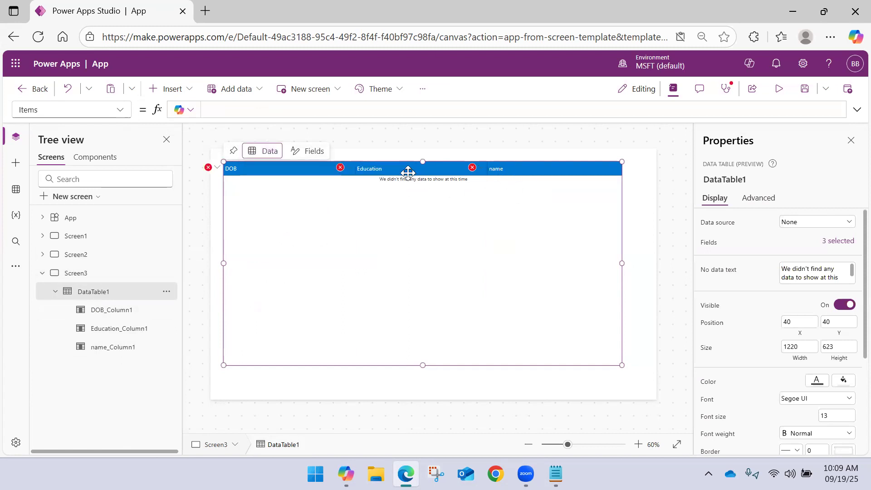
{"action": "left_click", "coordinate": [264, 162]}
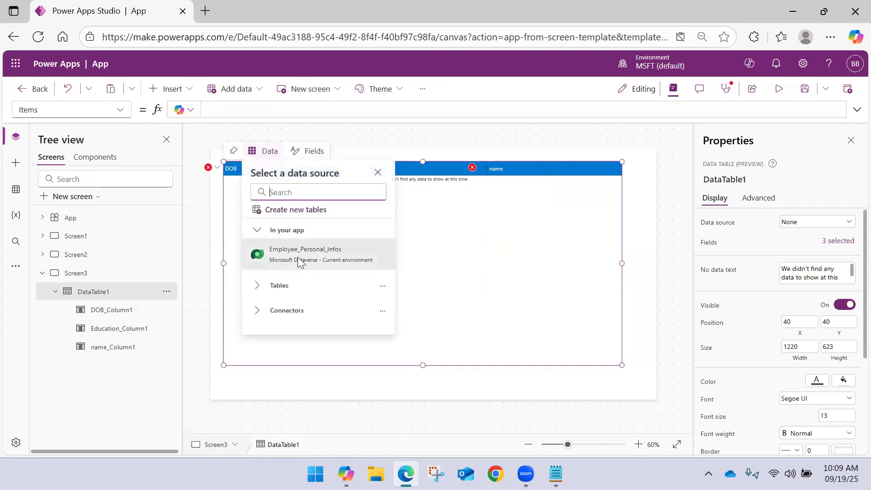
{"action": "type", "text": "myd"}
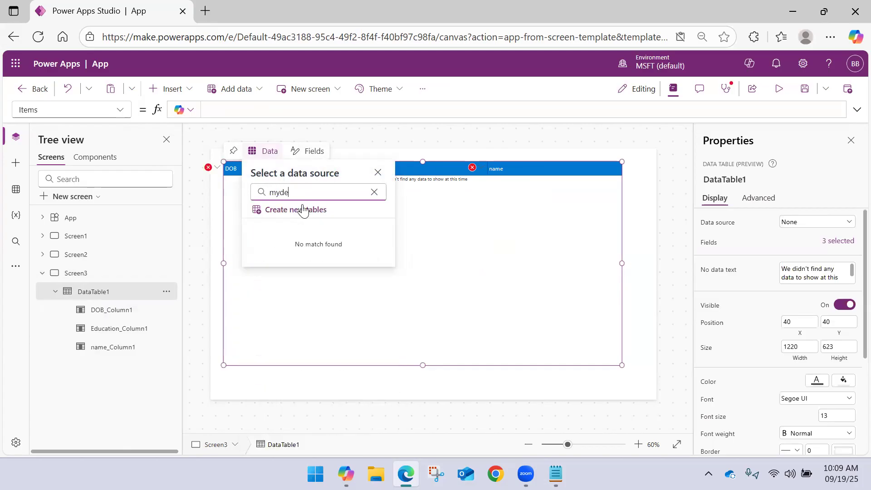
{"action": "left_click", "coordinate": [547, 241]}
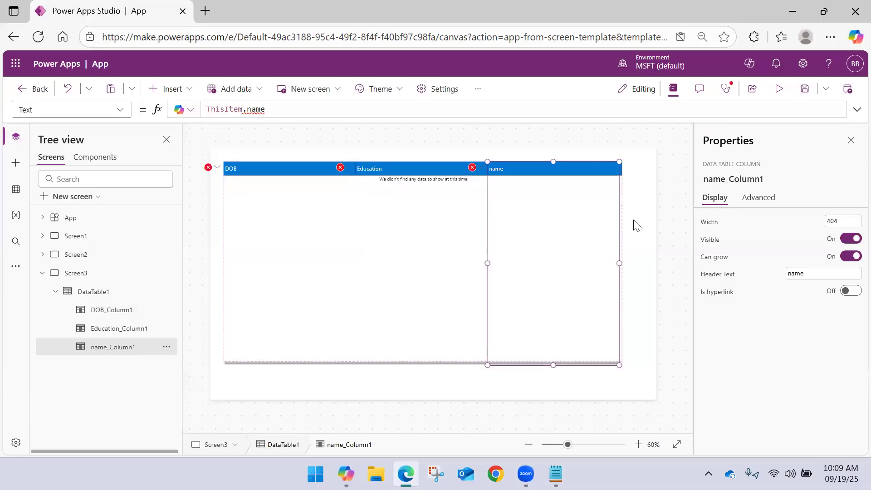
Delete the name column, then delete DataTable1 from Screen3 via its options menu.
{"action": "left_click", "coordinate": [624, 226]}
{"action": "left_click", "coordinate": [619, 221]}
{"action": "key", "text": "Delete"}
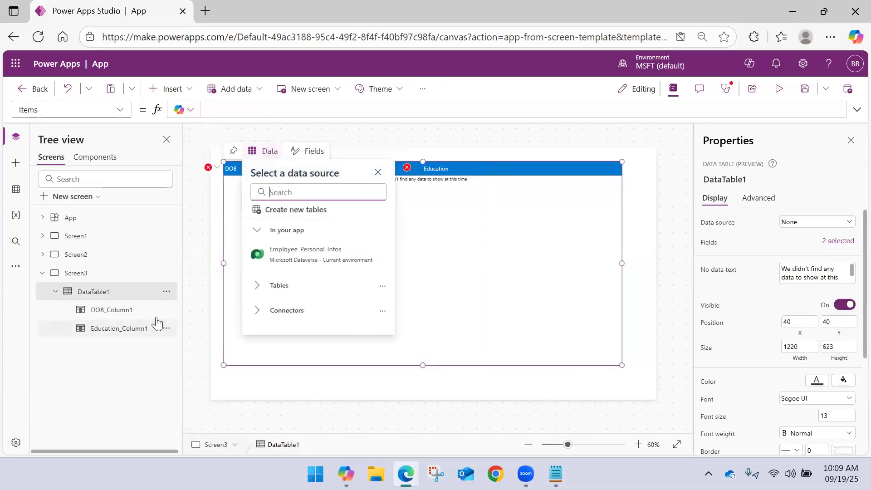
{"action": "left_click", "coordinate": [170, 292]}
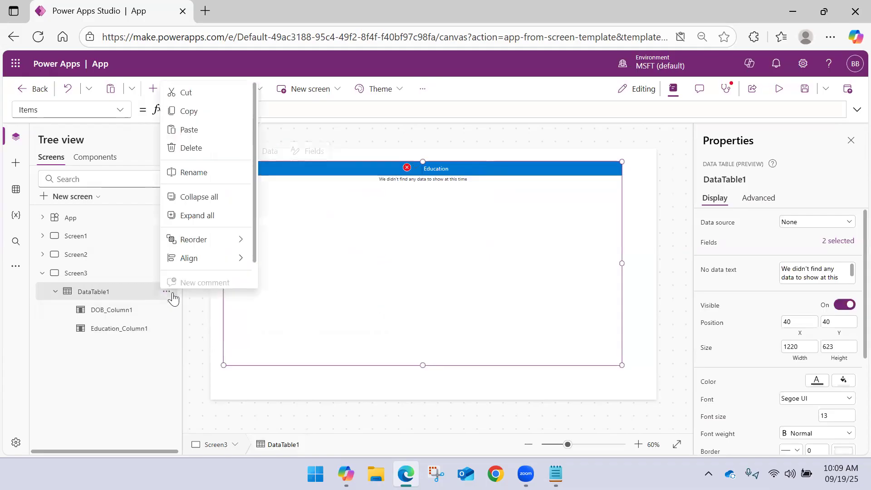
{"action": "left_click", "coordinate": [208, 149]}
{"action": "left_click", "coordinate": [172, 89]}
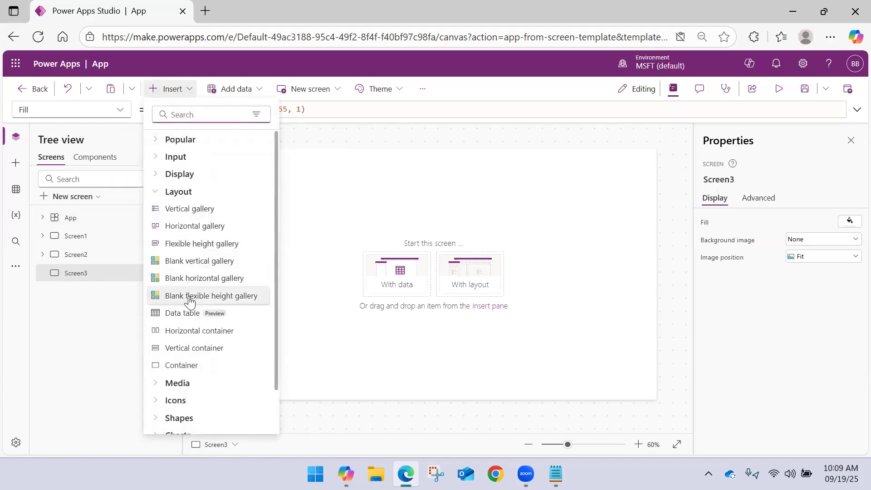
Insert a new unconnected DataTable2 and expand Collections in the Variables pane.
{"action": "scroll", "coordinate": [197, 261], "scroll_direction": "down", "scroll_amount": 1}
{"action": "left_click", "coordinate": [196, 264]}
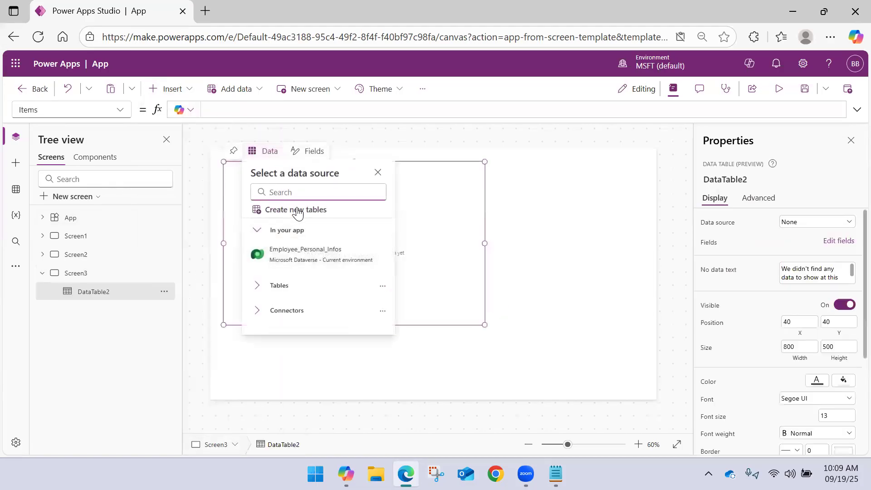
{"action": "type", "text": "my"}
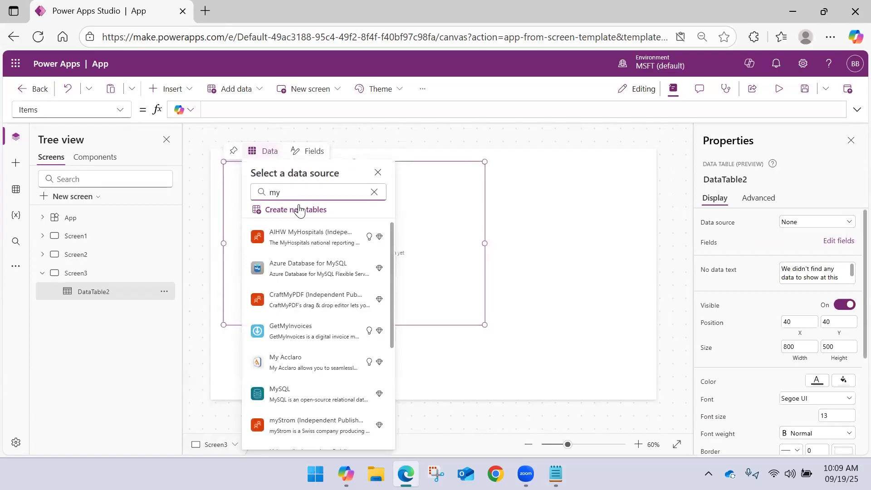
{"action": "key", "text": "Escape"}
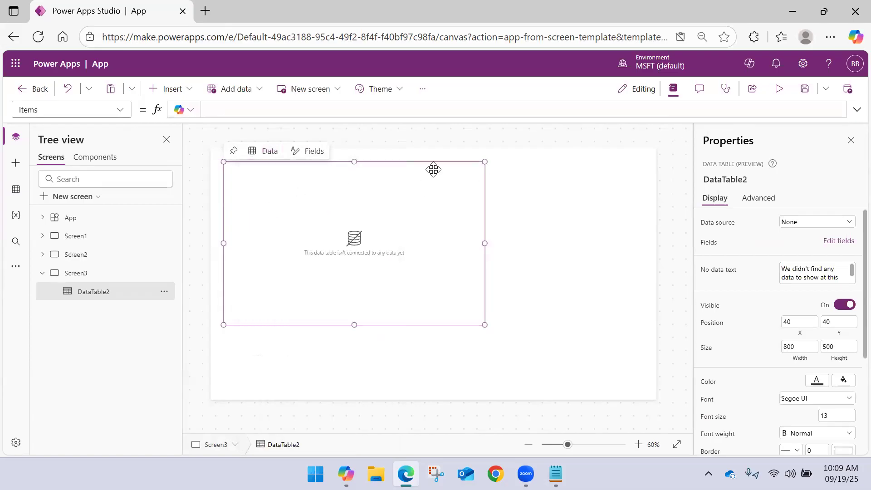
{"action": "left_click", "coordinate": [260, 157]}
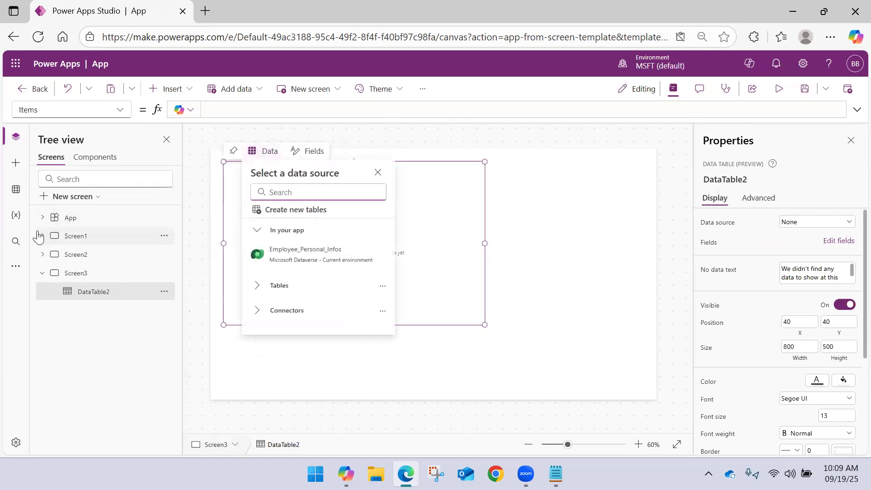
{"action": "key", "text": "Escape"}
{"action": "left_click", "coordinate": [15, 216]}
{"action": "left_click", "coordinate": [44, 268]}
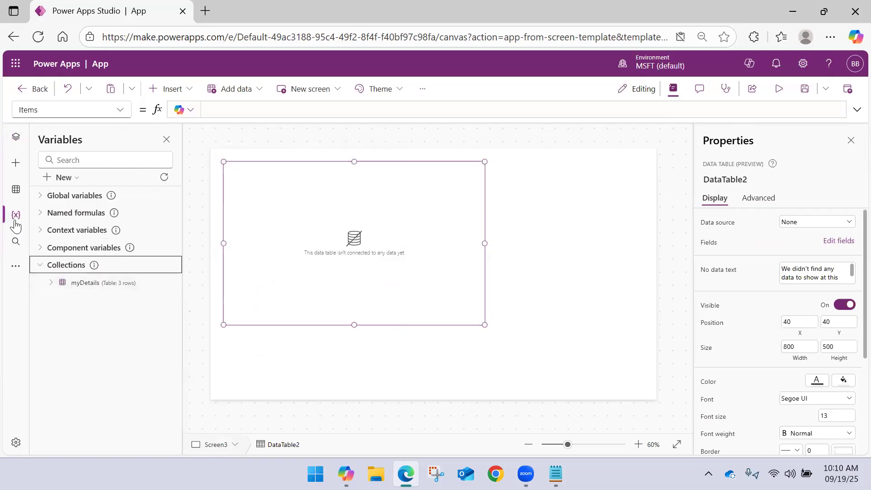
View the three rows stored in myDetails, then preview the app from Screen1.
{"action": "left_click", "coordinate": [43, 283]}
{"action": "left_click", "coordinate": [162, 284]}
{"action": "left_click", "coordinate": [177, 298]}
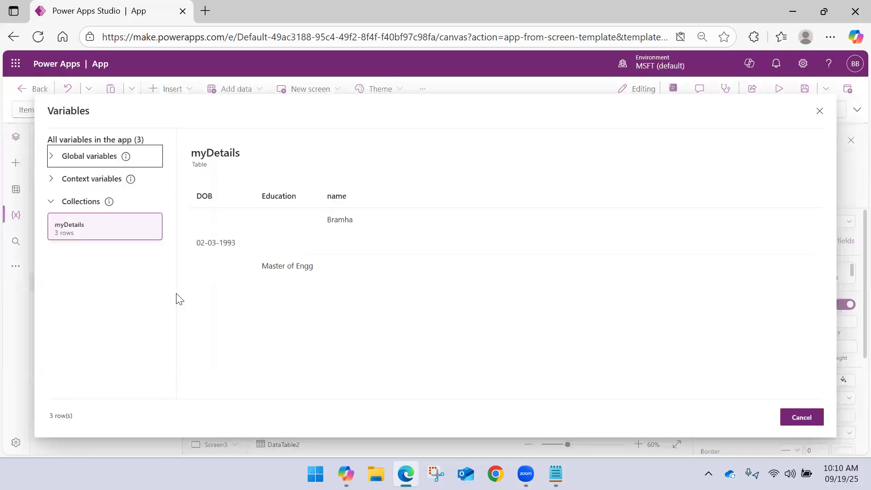
{"action": "left_click", "coordinate": [804, 424]}
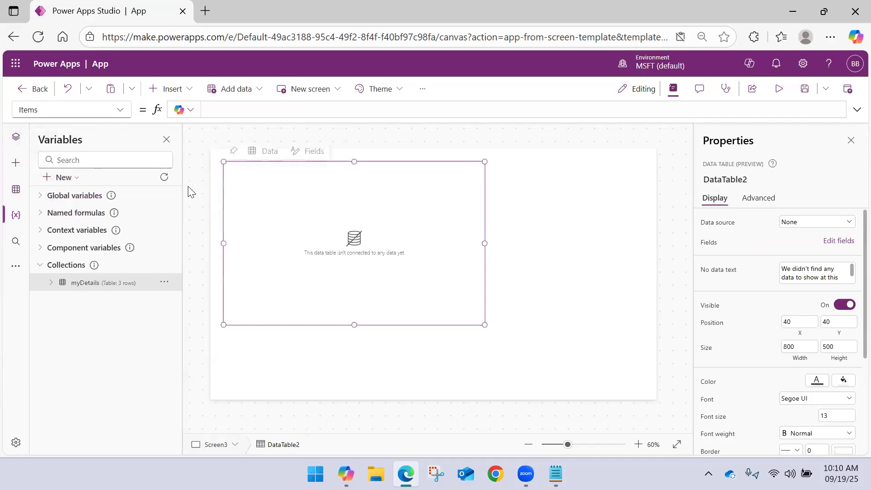
{"action": "left_click", "coordinate": [15, 137]}
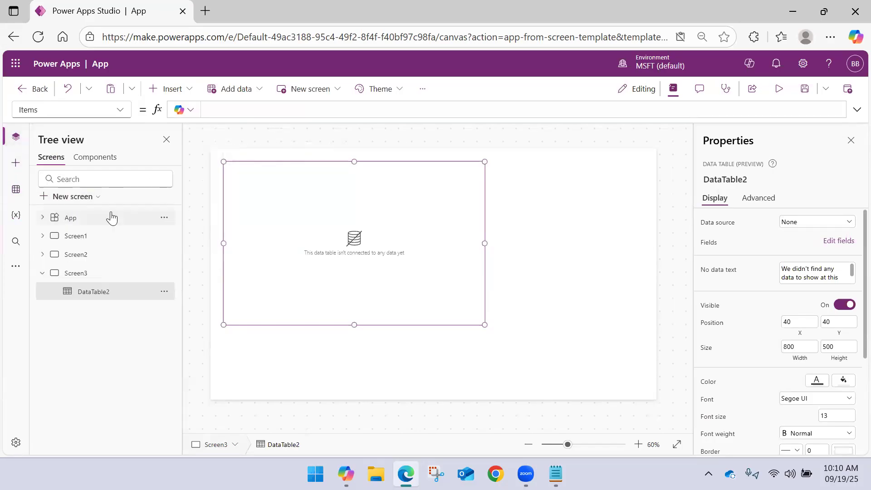
{"action": "left_click", "coordinate": [103, 236]}
{"action": "left_click", "coordinate": [779, 89]}
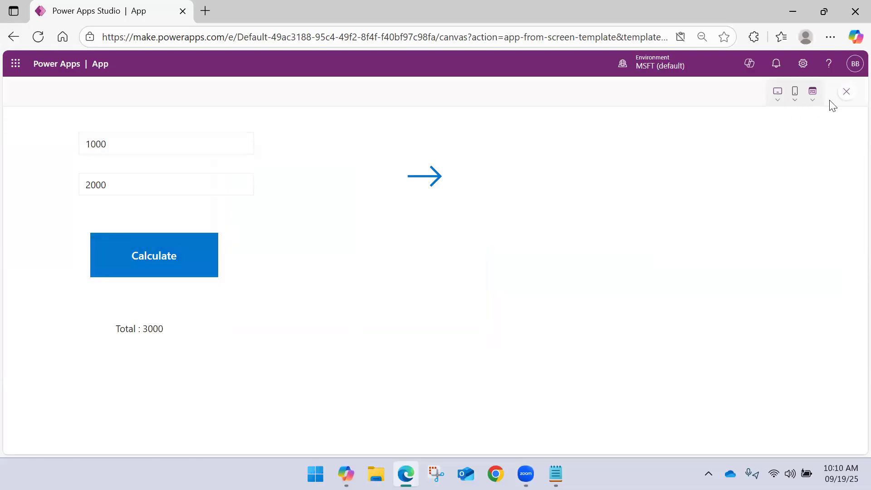
{"action": "left_click", "coordinate": [846, 93]}
Move DataTable2 to position 240, 113 on Screen3.
{"action": "left_click", "coordinate": [113, 295]}
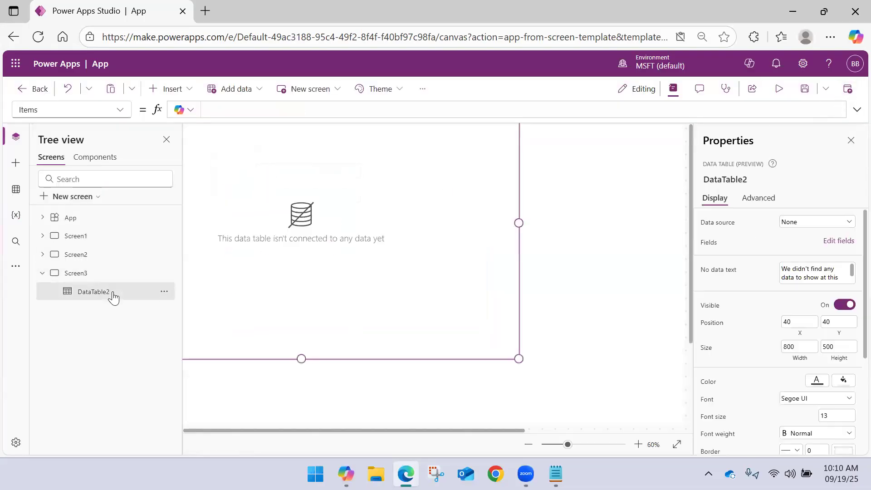
{"action": "left_click", "coordinate": [486, 316]}
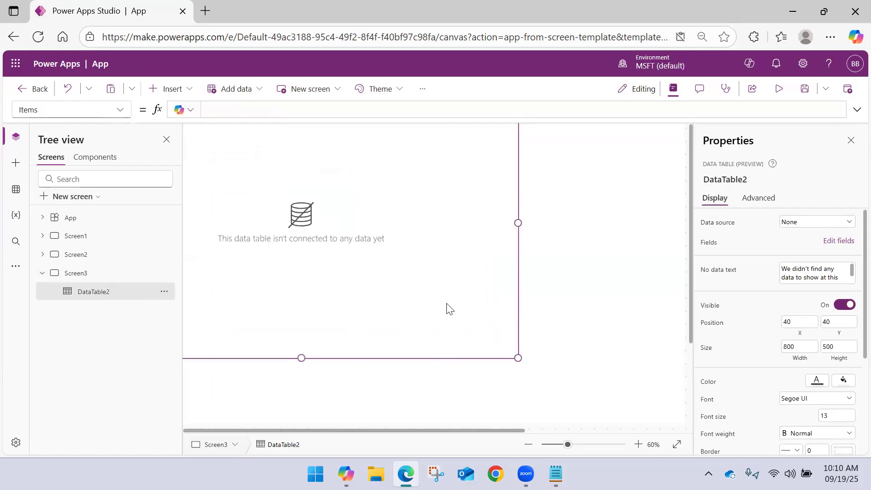
{"action": "left_click_drag", "start_coordinate": [451, 358], "coordinate": [517, 387]}
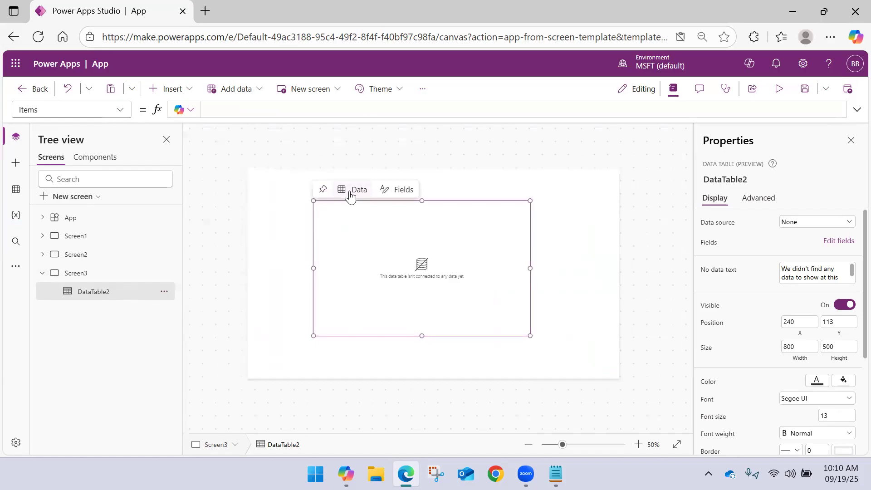
Search DataTable2's data source chooser for 'myDe' without connecting it.
{"action": "left_click", "coordinate": [354, 190]}
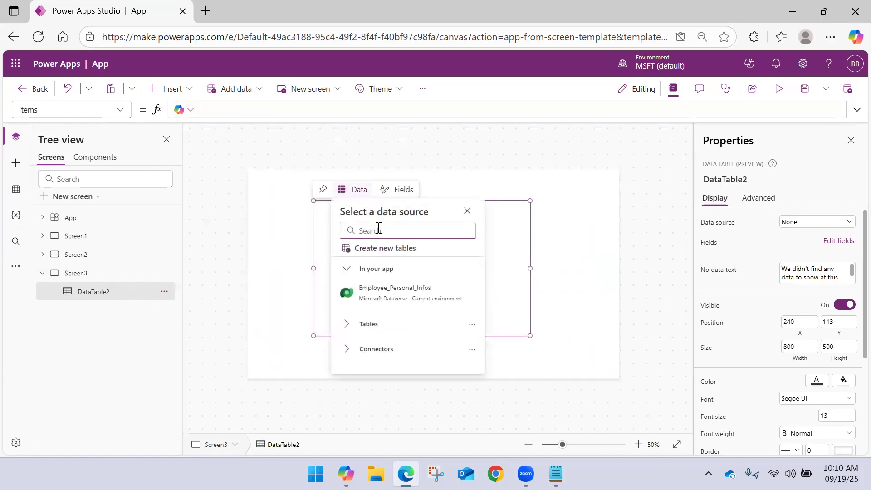
{"action": "type", "text": "myDetails"}
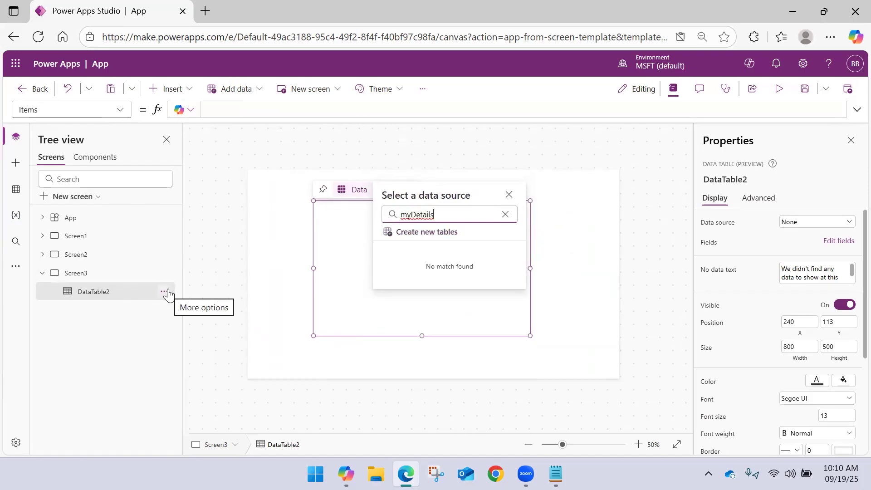
{"action": "left_click", "coordinate": [571, 210]}
{"action": "left_click", "coordinate": [370, 249]}
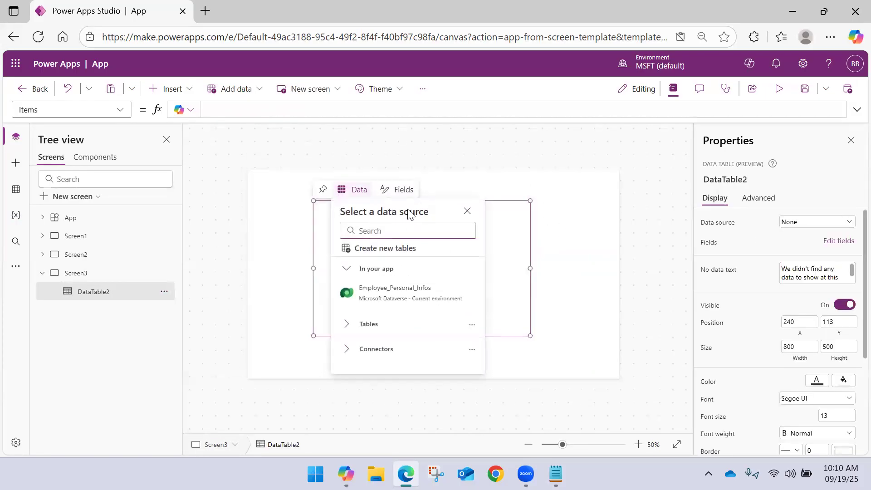
{"action": "left_click", "coordinate": [403, 189]}
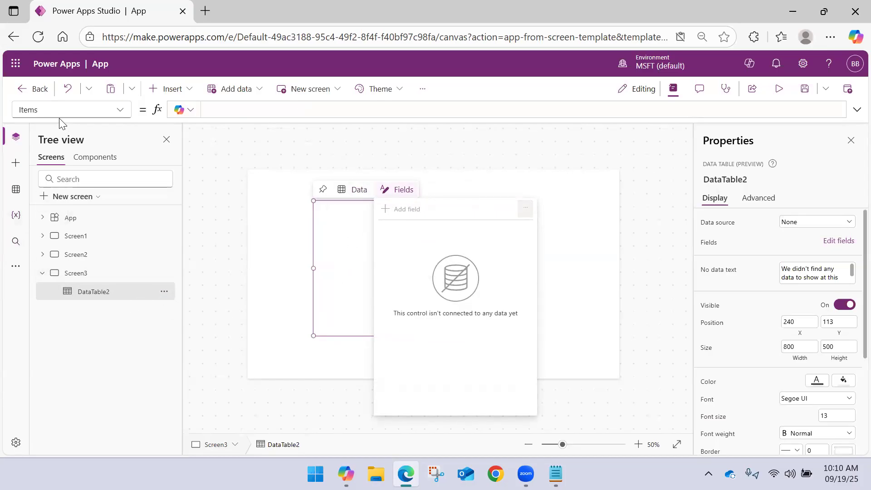
View the five rows stored in the myDetails collection.
{"action": "left_click", "coordinate": [15, 216]}
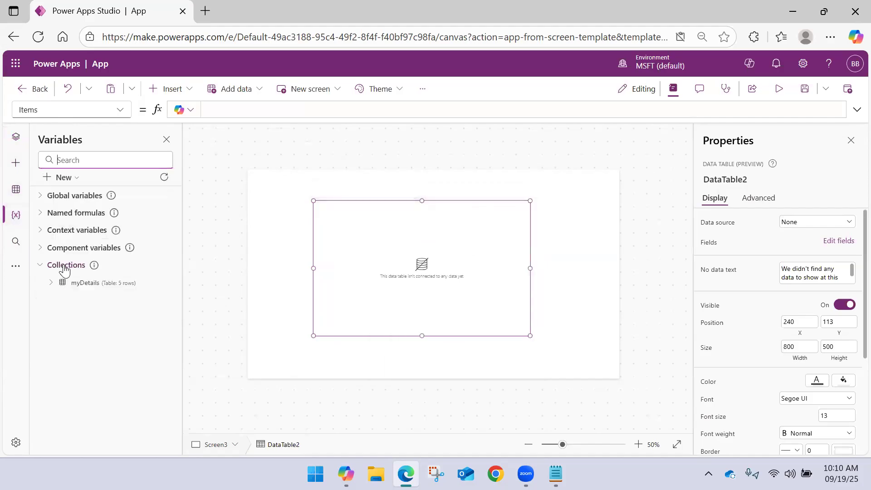
{"action": "left_click", "coordinate": [58, 285]}
{"action": "left_click", "coordinate": [163, 285]}
{"action": "left_click", "coordinate": [186, 301]}
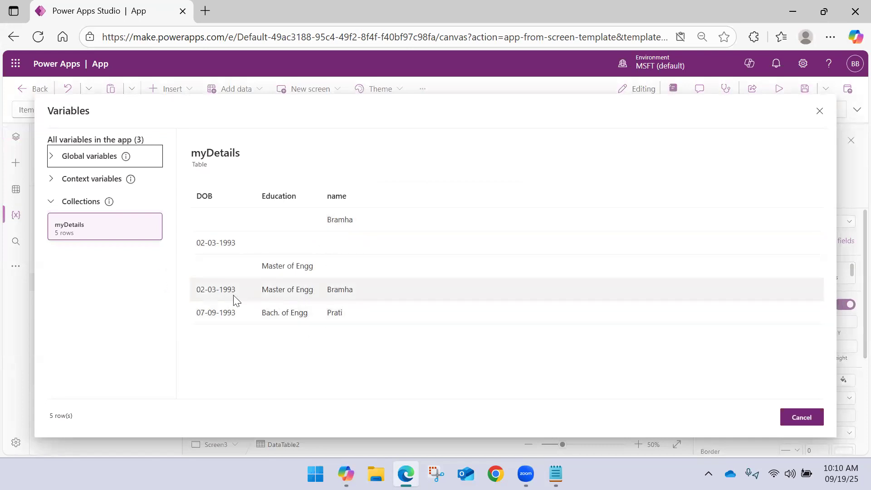
{"action": "left_click", "coordinate": [801, 417]}
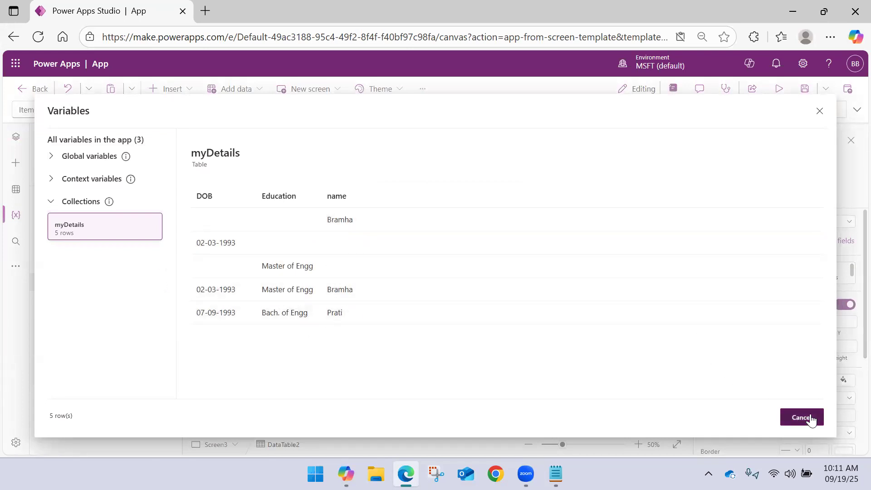
Open the empty table's data source choices and back out of Create new tables.
{"action": "left_click", "coordinate": [554, 289]}
{"action": "left_click", "coordinate": [467, 274]}
{"action": "left_click", "coordinate": [358, 242]}
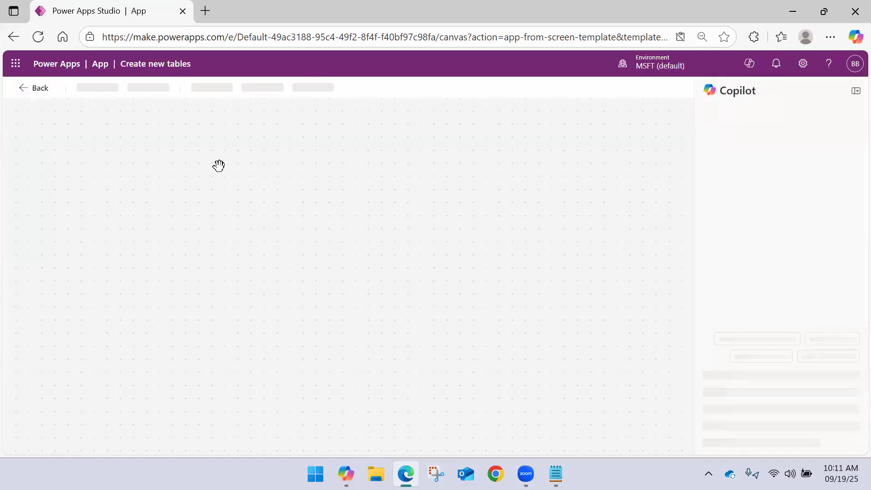
{"action": "left_click", "coordinate": [27, 92]}
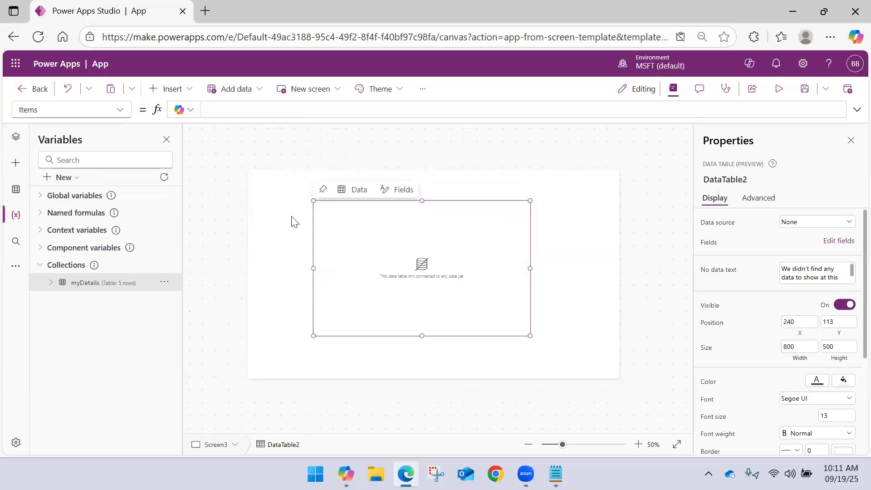
Set DataTable2's Items property to the myDetails collection via formula autocomplete.
{"action": "left_click", "coordinate": [359, 190]}
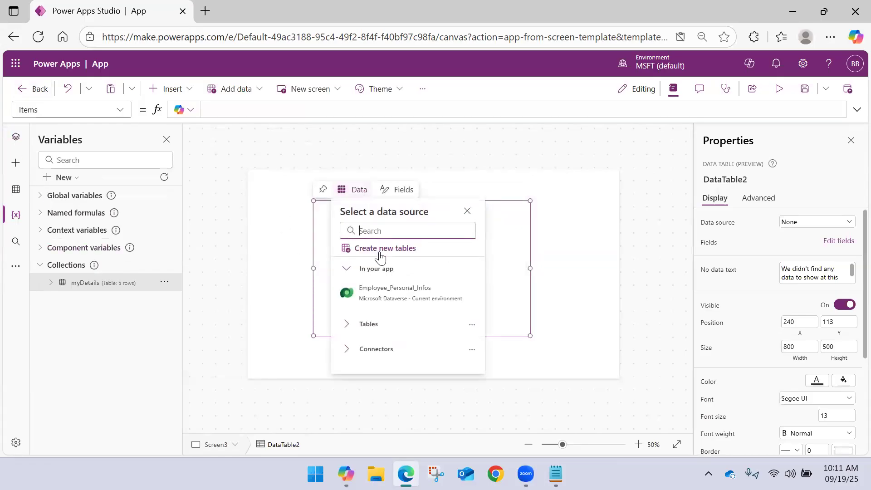
{"action": "left_click", "coordinate": [371, 349]}
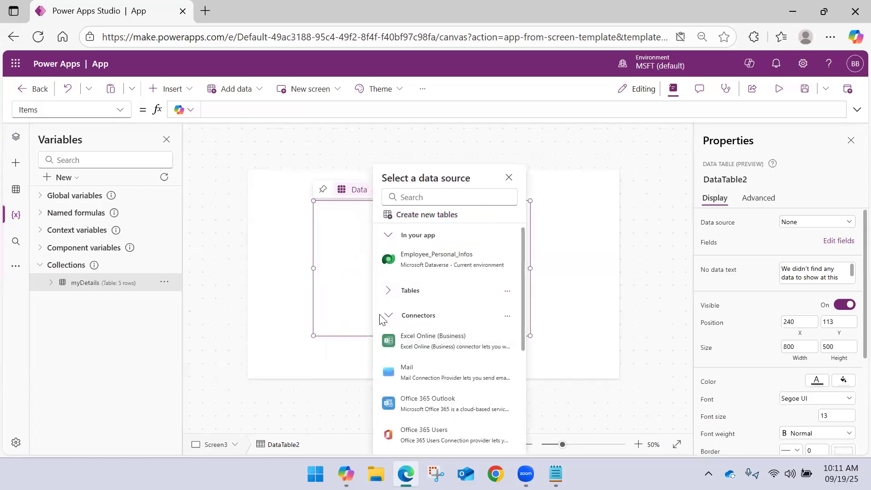
{"action": "left_click", "coordinate": [389, 316]}
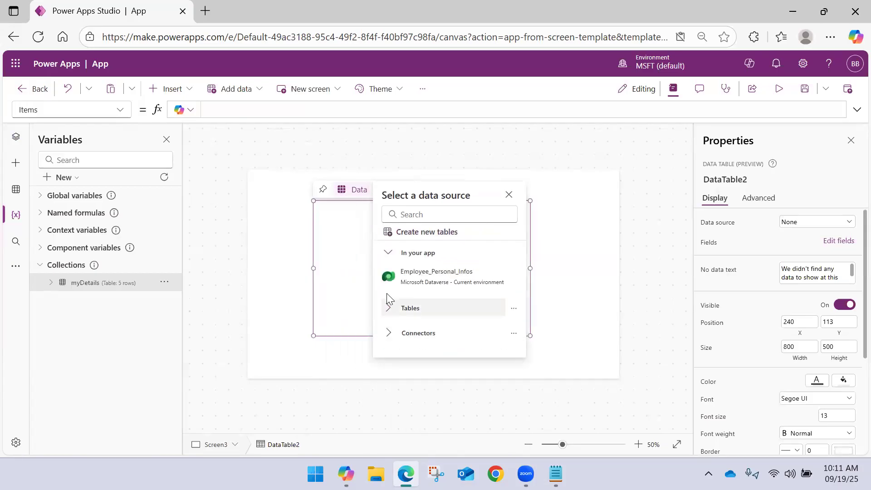
{"action": "left_click", "coordinate": [386, 253]}
{"action": "left_click", "coordinate": [411, 214]}
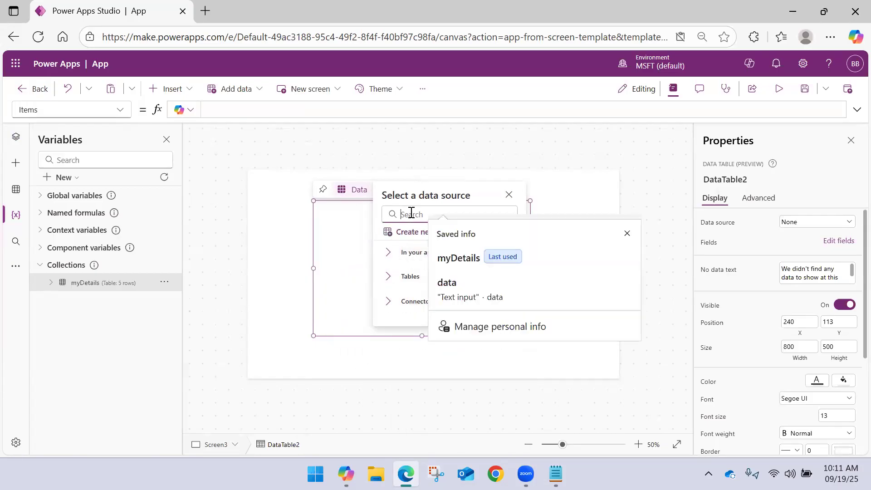
{"action": "left_click", "coordinate": [459, 265]}
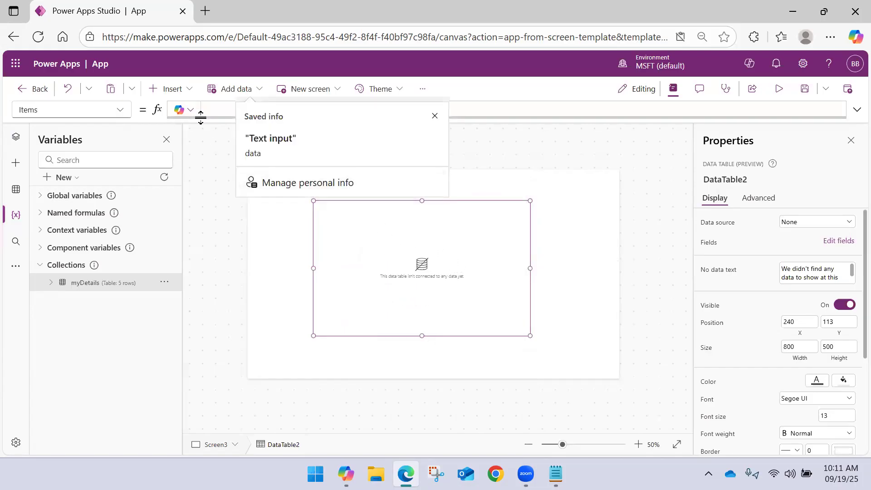
{"action": "type", "text": "My"}
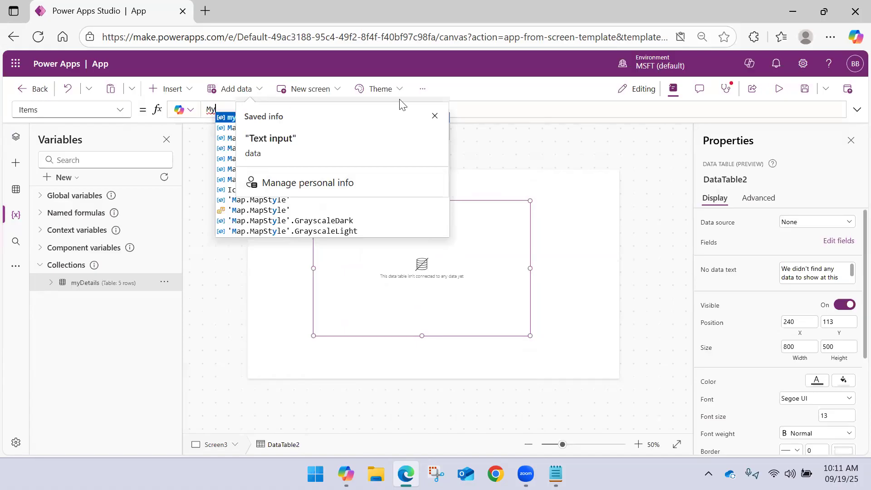
{"action": "left_click", "coordinate": [518, 104]}
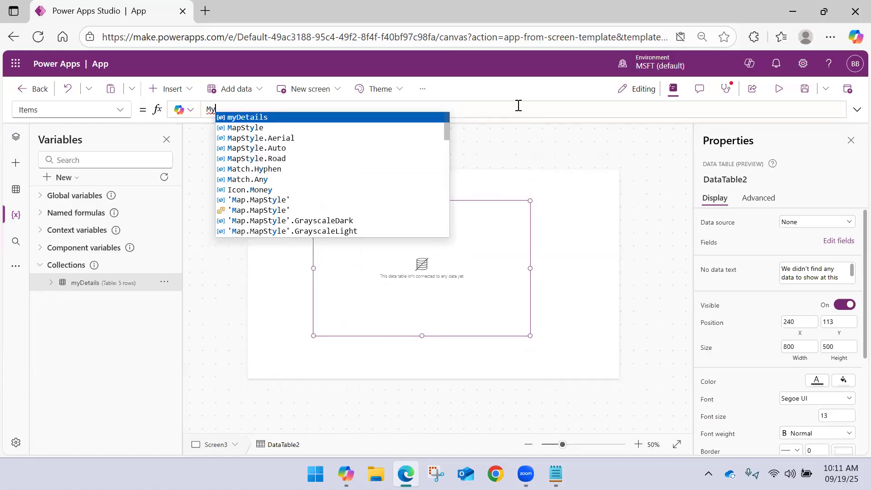
{"action": "left_click", "coordinate": [272, 118]}
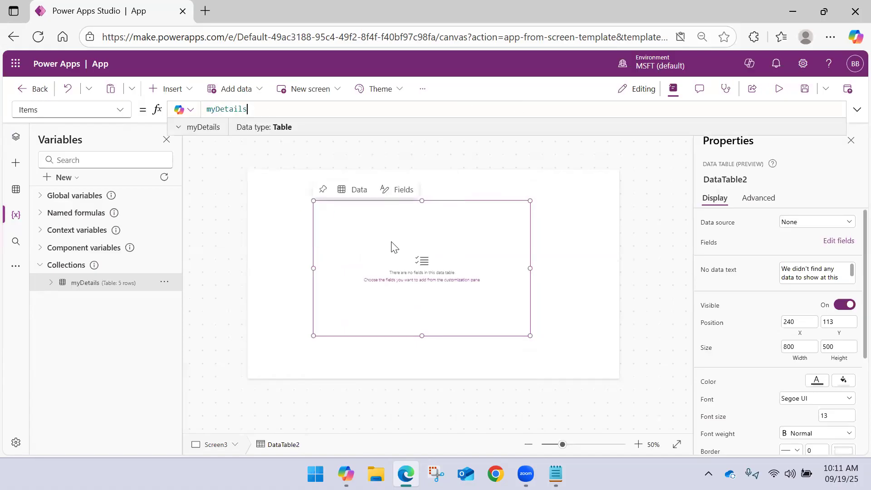
Add the DOB, Education and name fields to DataTable2 so it fills with the myDetails rows.
{"action": "left_click", "coordinate": [410, 190]}
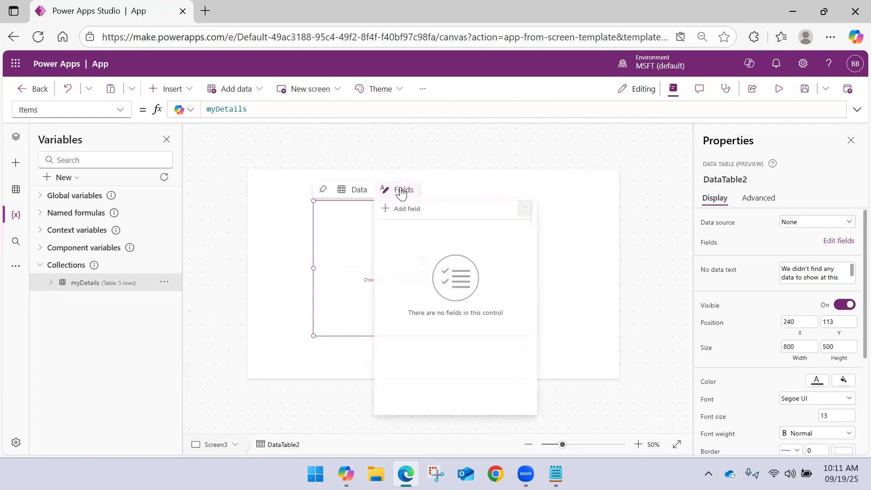
{"action": "left_click", "coordinate": [288, 233]}
{"action": "left_click", "coordinate": [357, 229]}
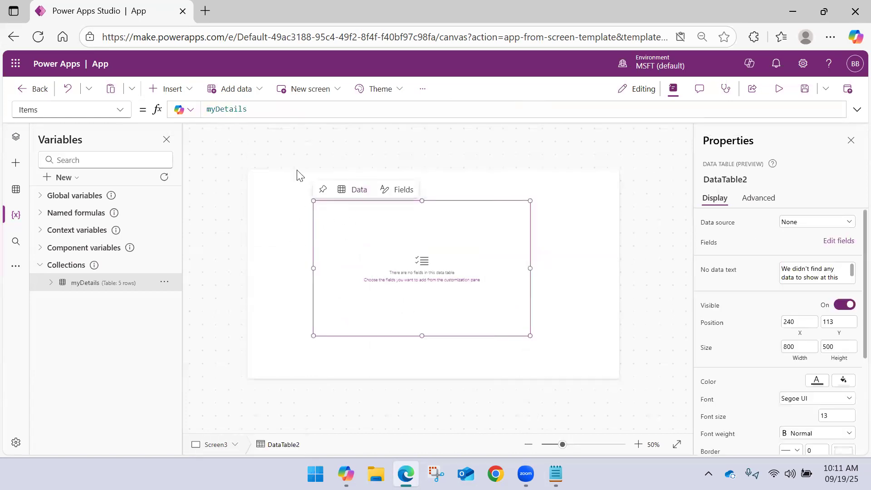
{"action": "left_click", "coordinate": [401, 193]}
{"action": "left_click", "coordinate": [391, 210]}
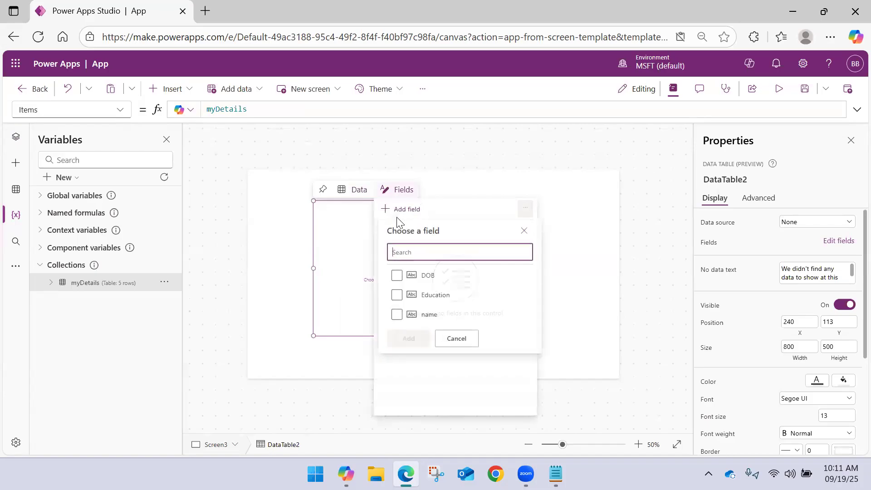
{"action": "left_click", "coordinate": [397, 276]}
{"action": "left_click", "coordinate": [397, 296]}
{"action": "left_click", "coordinate": [397, 315]}
{"action": "left_click", "coordinate": [408, 338]}
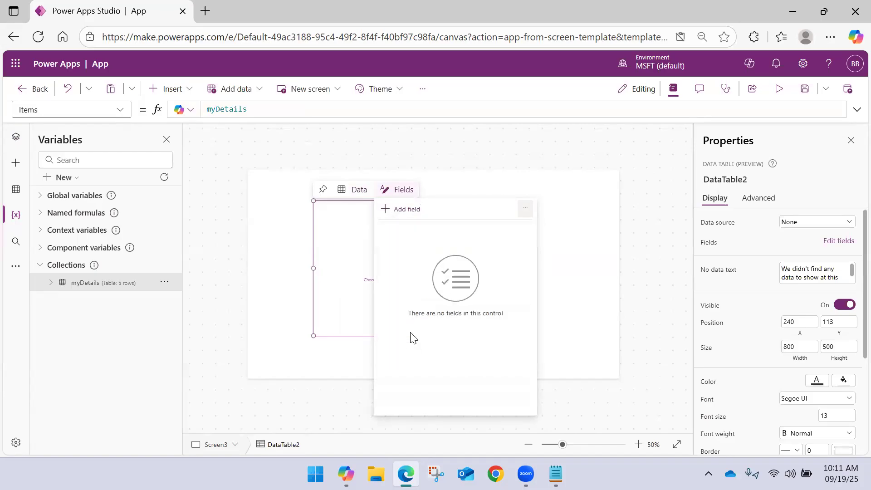
{"action": "left_click", "coordinate": [605, 251]}
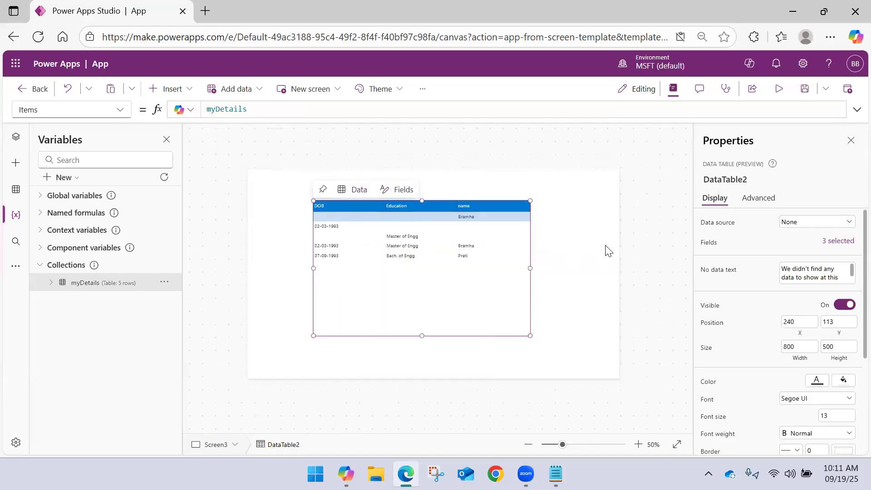
{"action": "left_click", "coordinate": [465, 255]}
Resize DataTable2 to 1350 by 432 so it spans the full screen width from x 0.
{"action": "left_click_drag", "start_coordinate": [420, 336], "coordinate": [422, 278]}
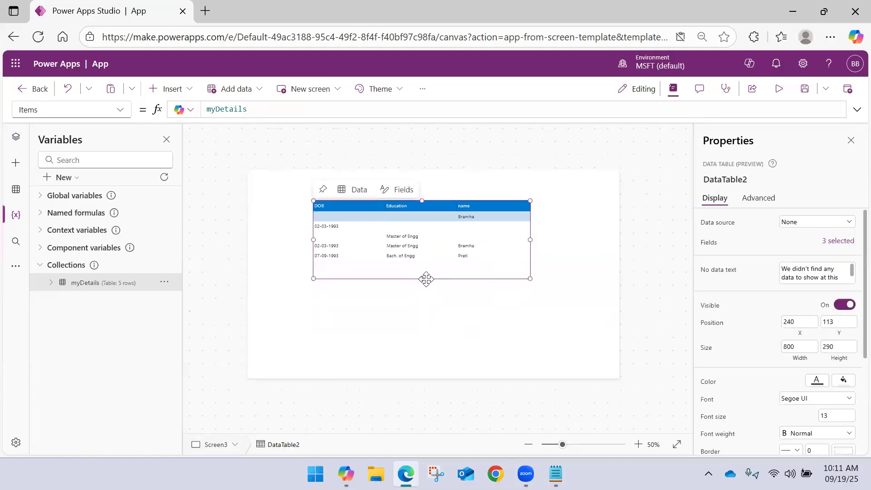
{"action": "left_click", "coordinate": [528, 278]}
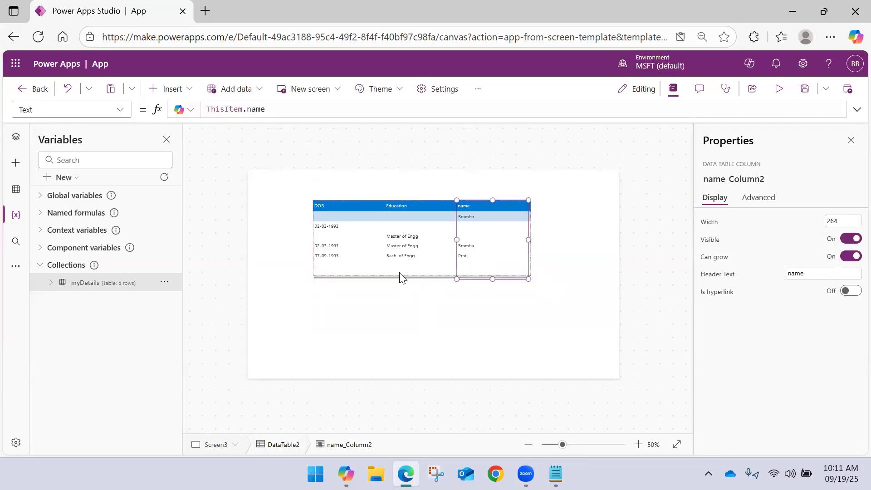
{"action": "left_click", "coordinate": [93, 283]}
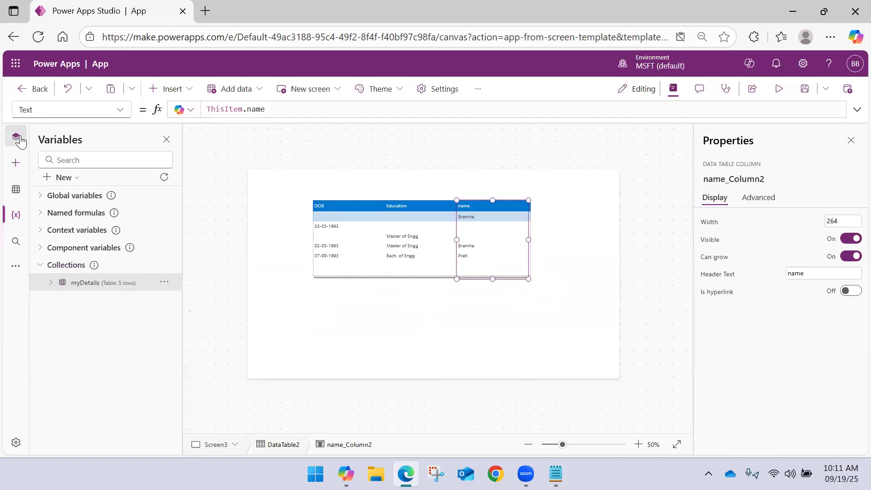
{"action": "left_click", "coordinate": [16, 136]}
{"action": "left_click", "coordinate": [95, 292]}
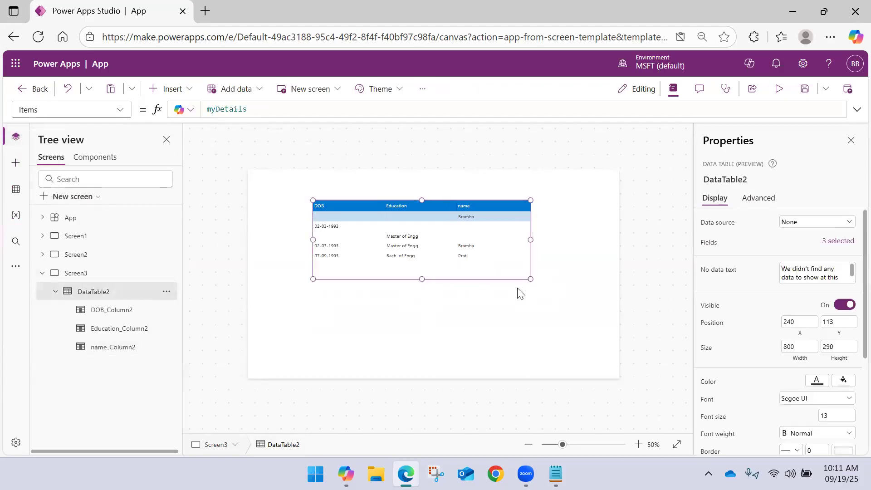
{"action": "left_click_drag", "start_coordinate": [530, 279], "coordinate": [615, 308]}
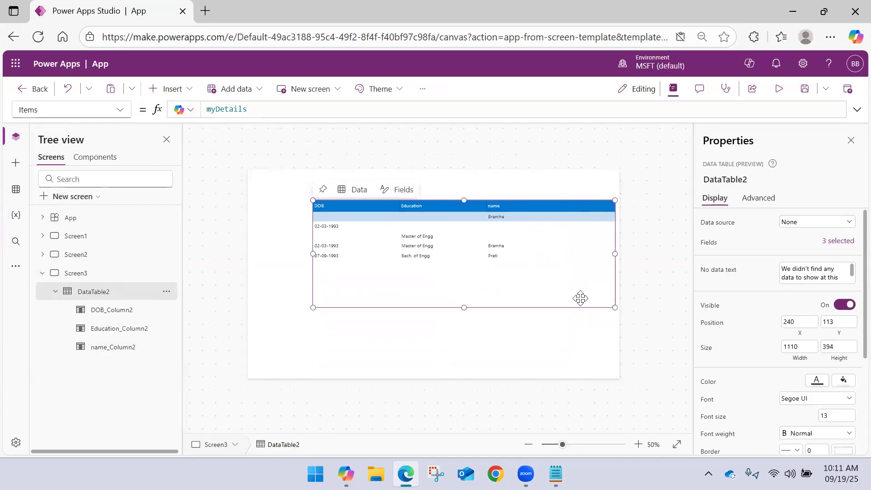
{"action": "left_click_drag", "start_coordinate": [314, 199], "coordinate": [232, 191]}
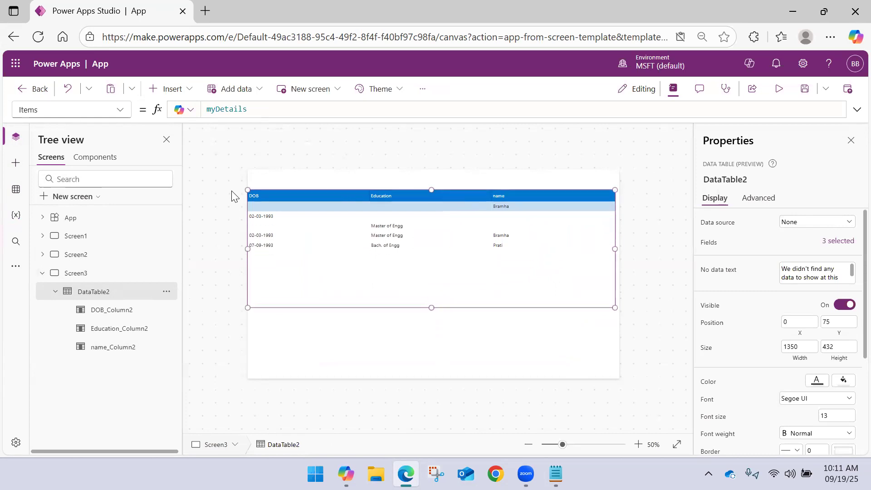
Set the table's font size to 20 and move it down to Y 240.
{"action": "scroll", "coordinate": [800, 309], "scroll_direction": "down", "scroll_amount": 3}
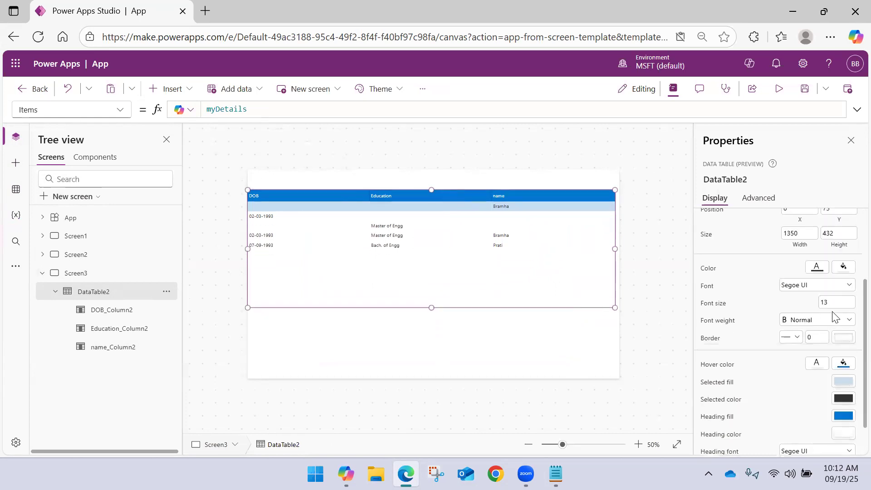
{"action": "double_click", "coordinate": [827, 301]}
{"action": "type", "text": "20"}
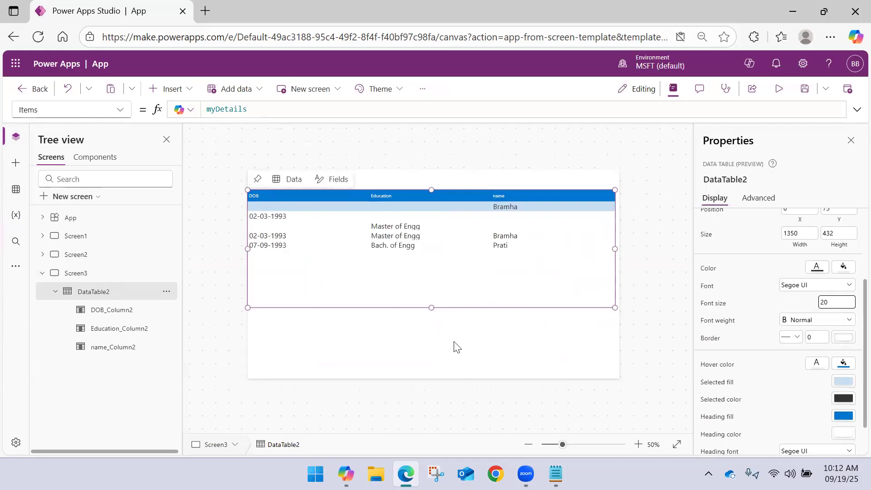
{"action": "left_click", "coordinate": [457, 284]}
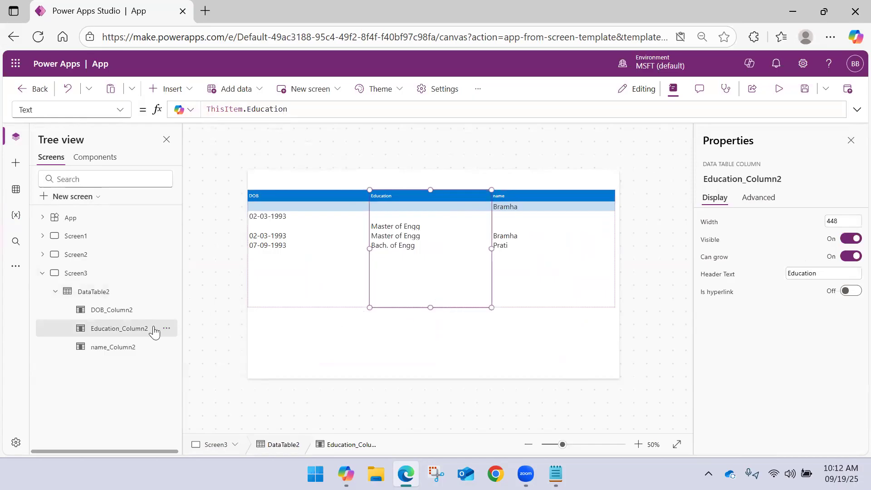
{"action": "left_click", "coordinate": [114, 294]}
{"action": "left_click_drag", "start_coordinate": [297, 309], "coordinate": [295, 354]}
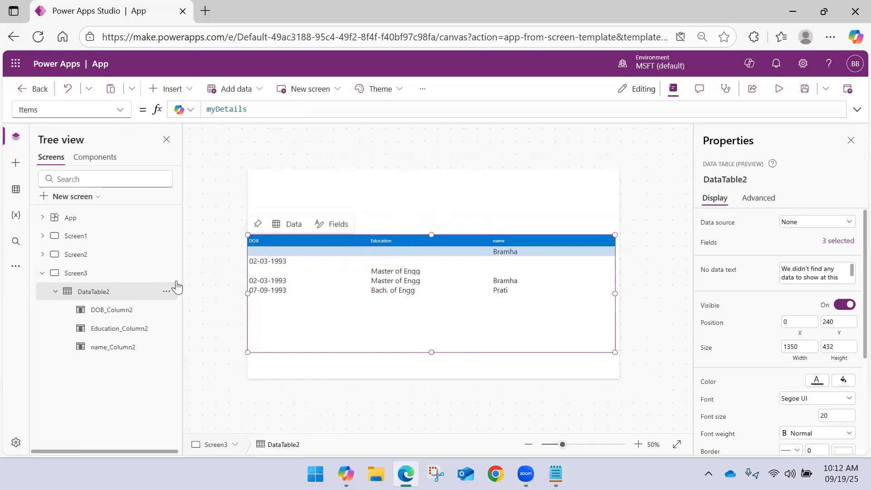
{"action": "left_click", "coordinate": [56, 291]}
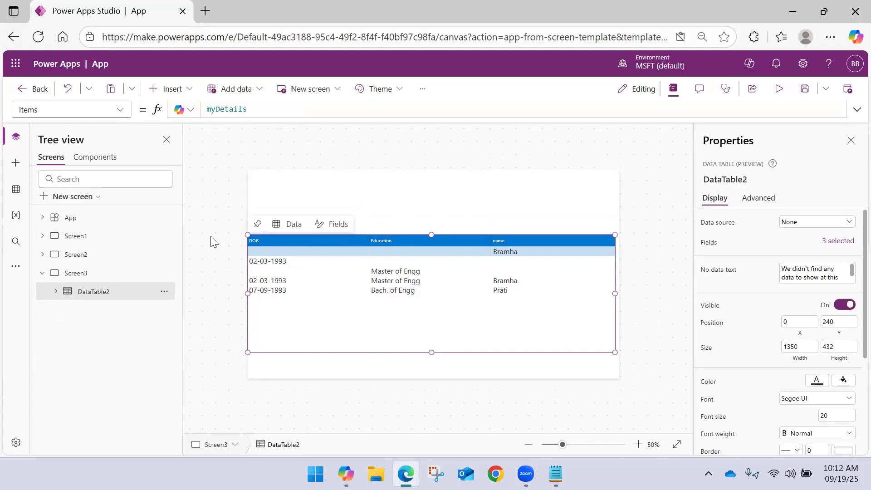
Preview the app, then return to the editor.
{"action": "left_click", "coordinate": [779, 90]}
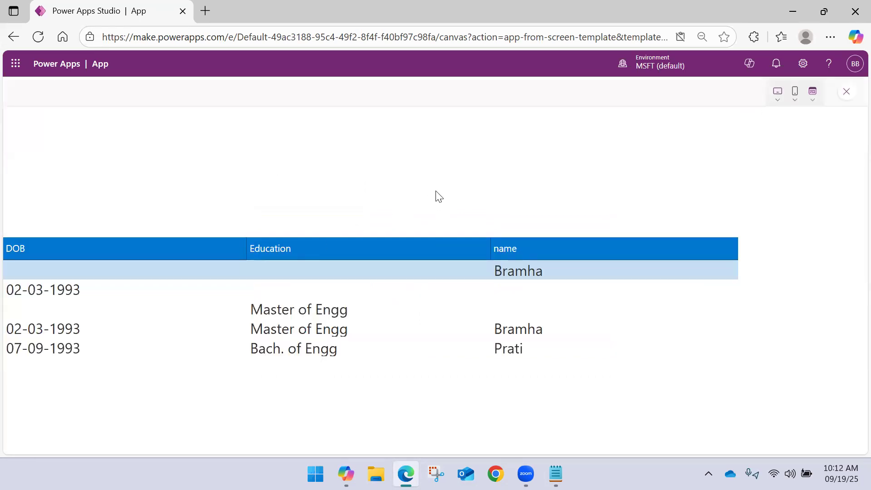
{"action": "key", "text": "ctrl+minus"}
{"action": "key", "text": "ctrl+minus"}
{"action": "key", "text": "ctrl+minus"}
{"action": "key", "text": "ctrl+minus"}
{"action": "key", "text": "ctrl+minus"}
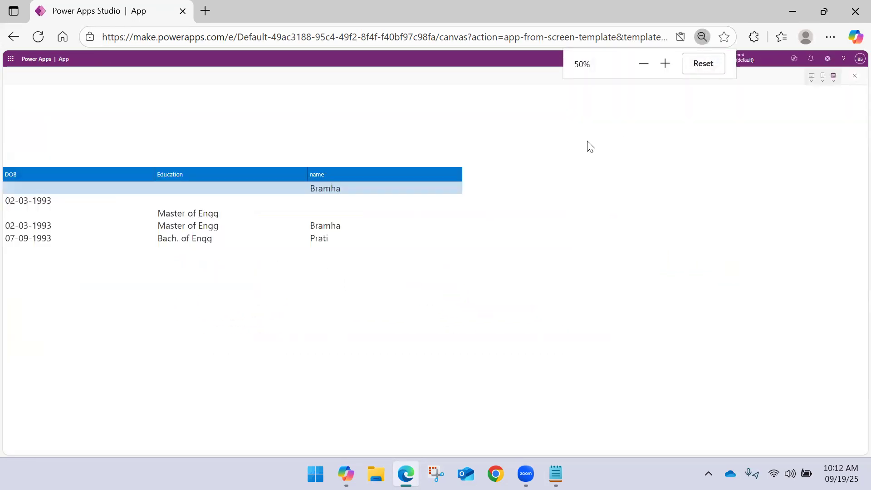
{"action": "key", "text": "ctrl+plus"}
{"action": "key", "text": "ctrl+plus"}
{"action": "left_click", "coordinate": [849, 89]}
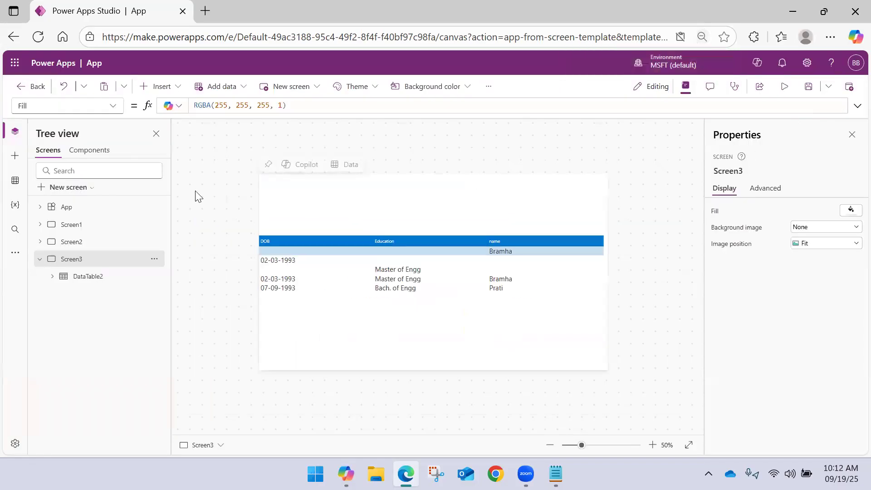
Test the app from Screen1 in preview, then select the Calculate button's OnSelect formula.
{"action": "left_click", "coordinate": [55, 225]}
{"action": "left_click", "coordinate": [39, 259]}
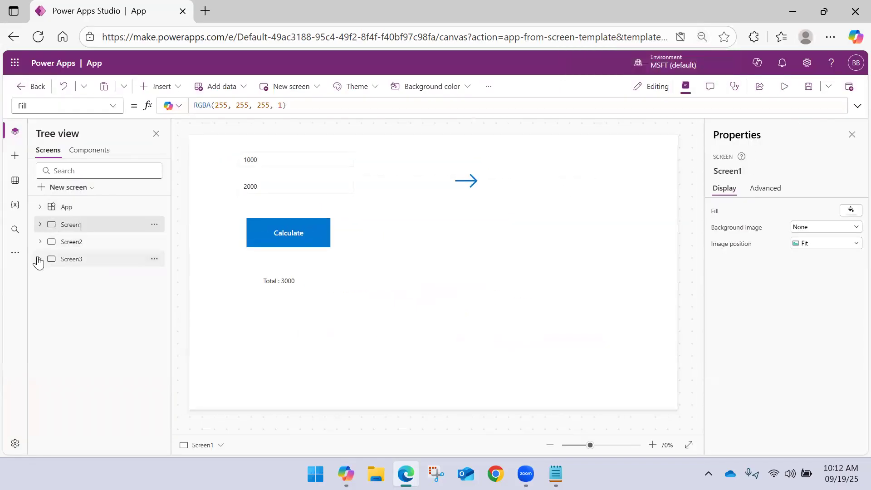
{"action": "left_click", "coordinate": [785, 87]}
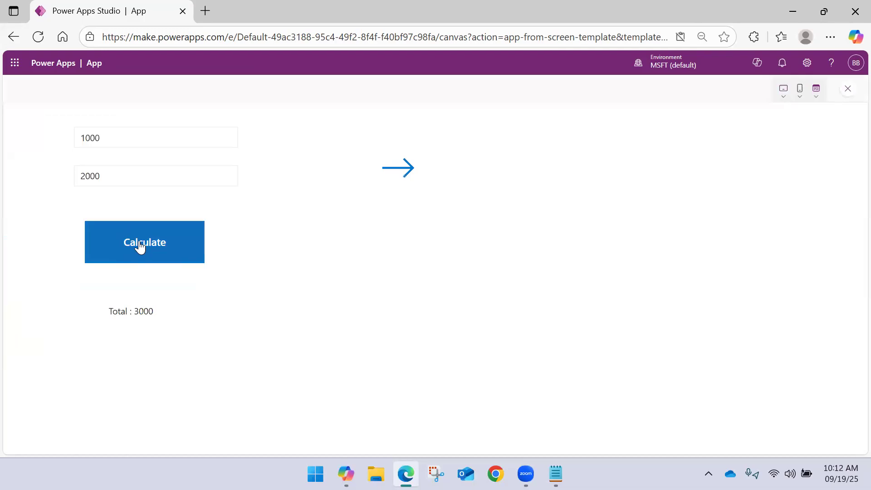
{"action": "left_click", "coordinate": [847, 90]}
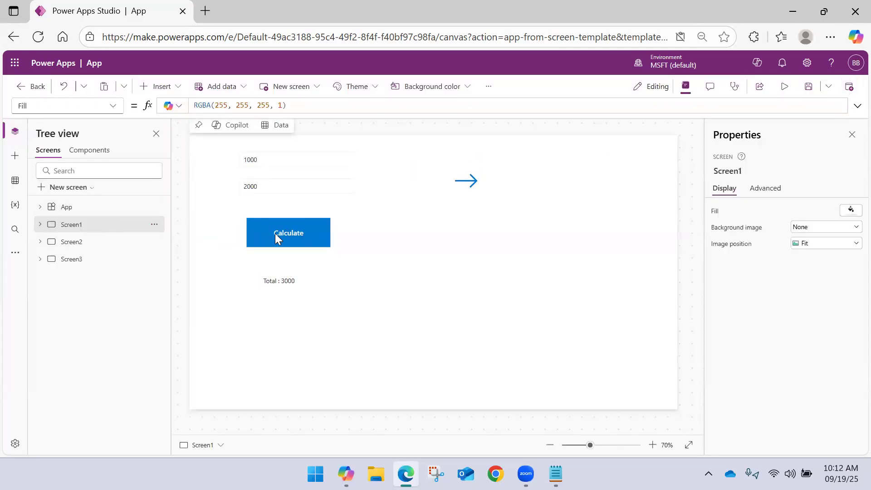
{"action": "left_click", "coordinate": [275, 233]}
Give the first record a new name, DOB 16-09-1993 and Education 'Bach. of Engg.'.
{"action": "left_click", "coordinate": [858, 105]}
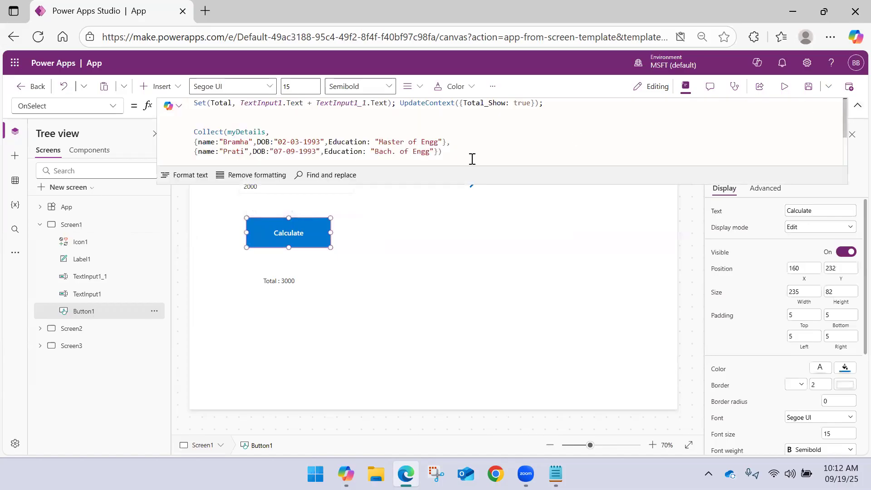
{"action": "double_click", "coordinate": [246, 143]}
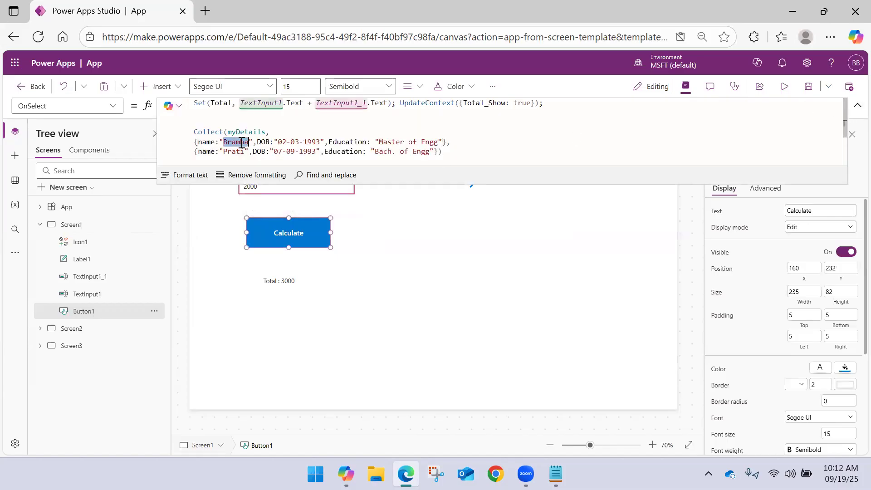
{"action": "type", "text": "Yogi"}
{"action": "key", "text": "BackSpace"}
{"action": "key", "text": "BackSpace"}
{"action": "key", "text": "BackSpace"}
{"action": "key", "text": "BackSpace"}
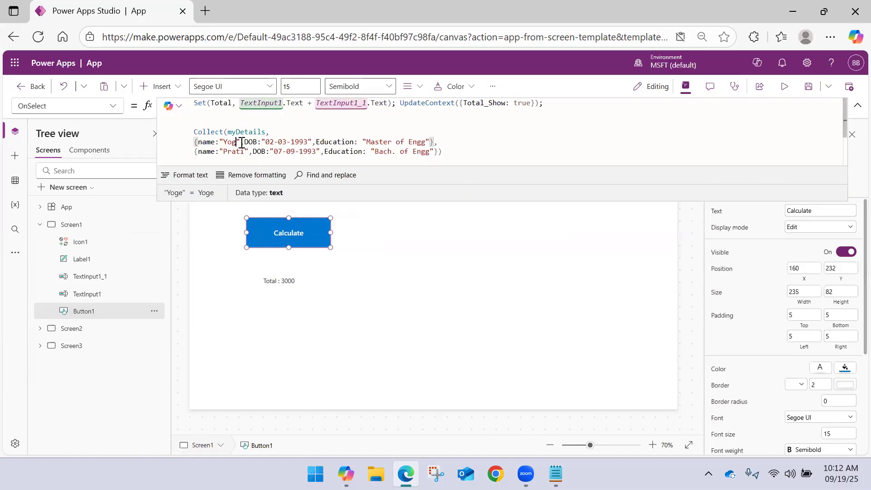
{"action": "type", "text": "Pulse"}
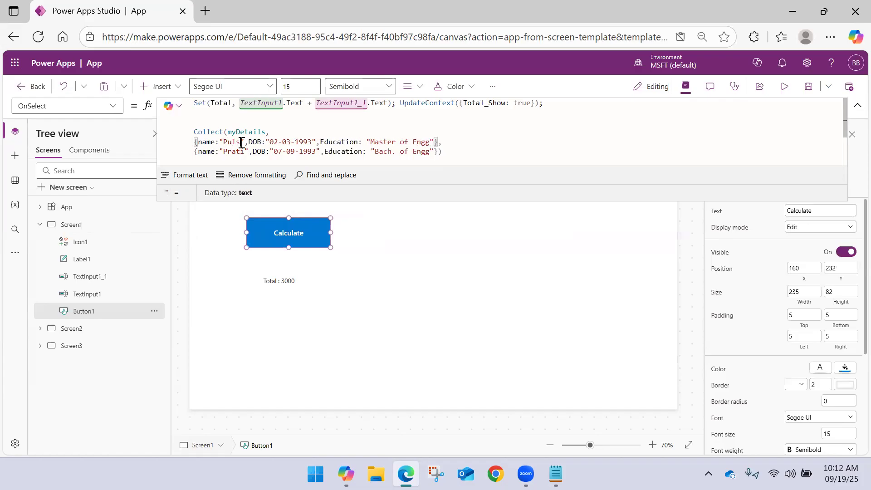
{"action": "double_click", "coordinate": [277, 142]}
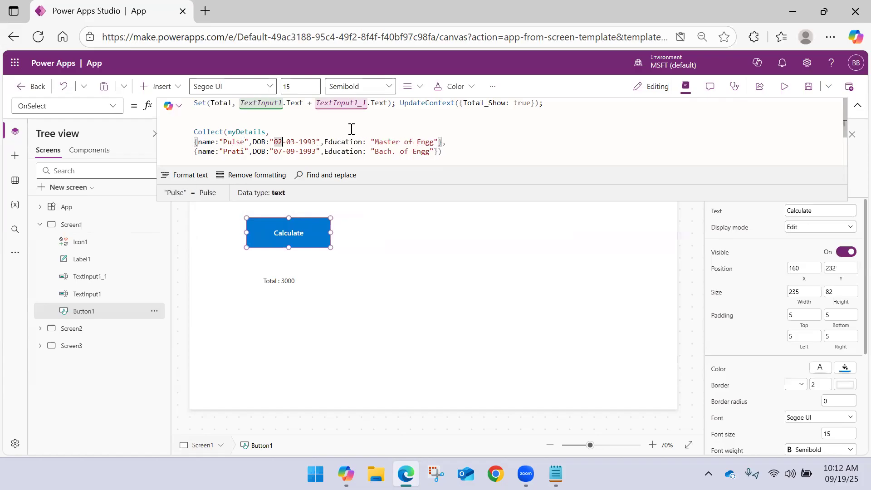
{"action": "type", "text": "16"}
{"action": "key", "text": "shift+Right"}
{"action": "type", "text": "9"}
{"action": "key", "text": "Right"}
{"action": "key", "text": "Right"}
{"action": "key", "text": "Right"}
{"action": "key", "text": "Right"}
{"action": "key", "text": "Right"}
{"action": "key", "text": "Right"}
{"action": "key", "text": "Right"}
{"action": "key", "text": "ctrl+shift+Right"}
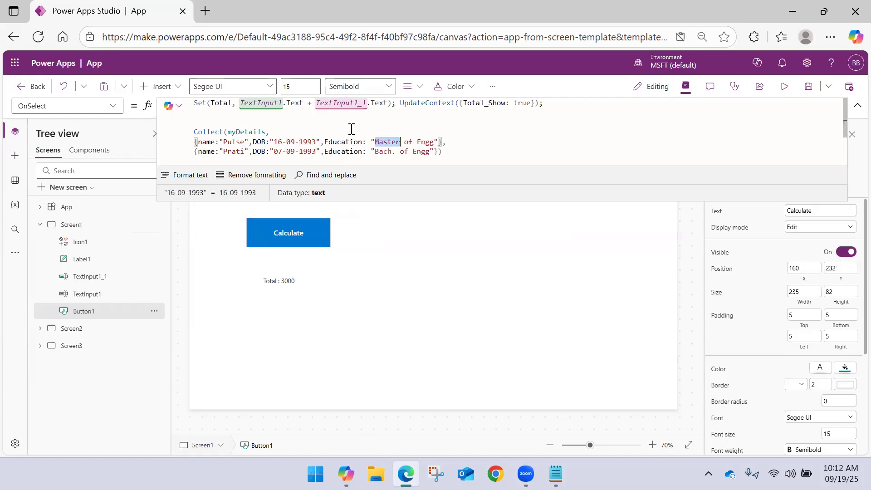
{"action": "type", "text": "Bach"}
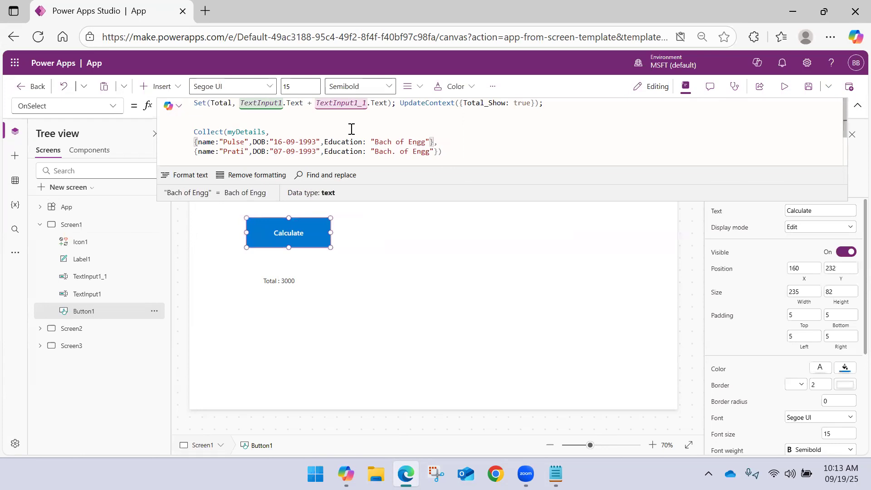
{"action": "type", "text": "."}
{"action": "key", "text": "Down"}
{"action": "type", "text": "."}
Rename the second record and change its DOB to 15-06-2020.
{"action": "key", "text": "Left"}
{"action": "key", "text": "Left"}
{"action": "key", "text": "Left"}
{"action": "key", "text": "Left"}
{"action": "key", "text": "Left"}
{"action": "key", "text": "Right"}
{"action": "key", "text": "shift+Left"}
{"action": "key", "text": "shift+Left"}
{"action": "key", "text": "shift+Left"}
{"action": "key", "text": "shift+Left"}
{"action": "key", "text": "shift+Left"}
{"action": "type", "text": "Aditya"}
{"action": "key", "text": "Right"}
{"action": "key", "text": "Right"}
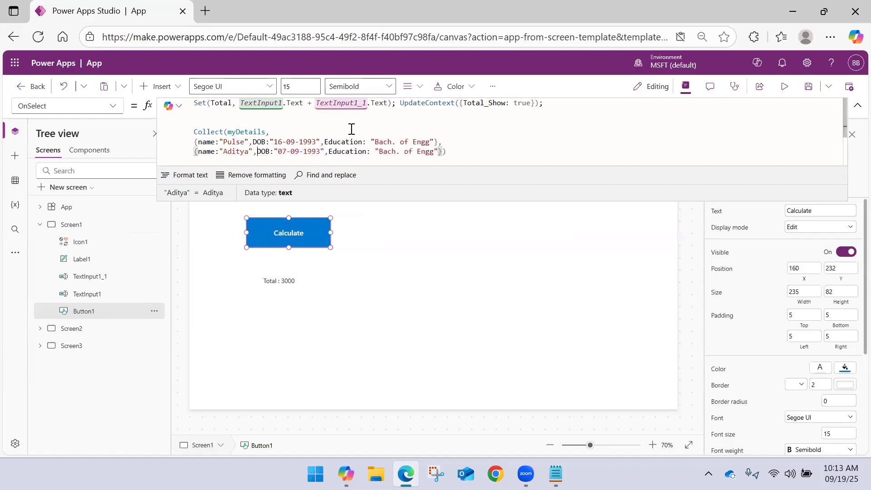
{"action": "key", "text": "shift+Right"}
{"action": "key", "text": "shift+Right"}
{"action": "key", "text": "shift+Right"}
{"action": "key", "text": "shift+Right"}
{"action": "key", "text": "shift+Right"}
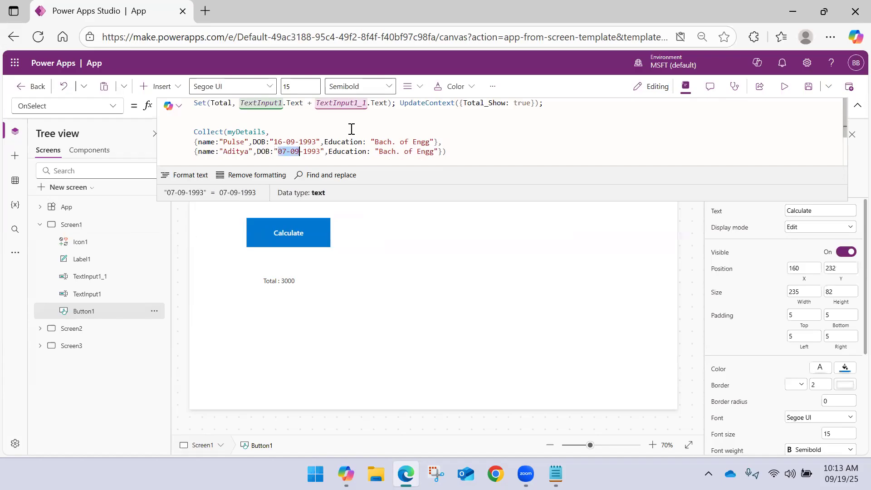
{"action": "key", "text": "shift+Right"}
{"action": "key", "text": "shift+Right"}
{"action": "key", "text": "shift+Right"}
{"action": "key", "text": "shift+Right"}
{"action": "key", "text": "shift+Right"}
{"action": "type", "text": "15-06"}
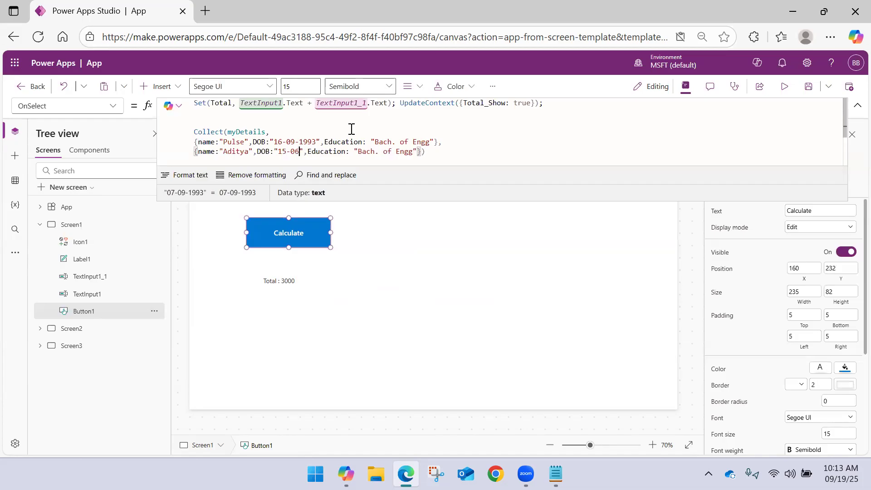
{"action": "type", "text": "-"}
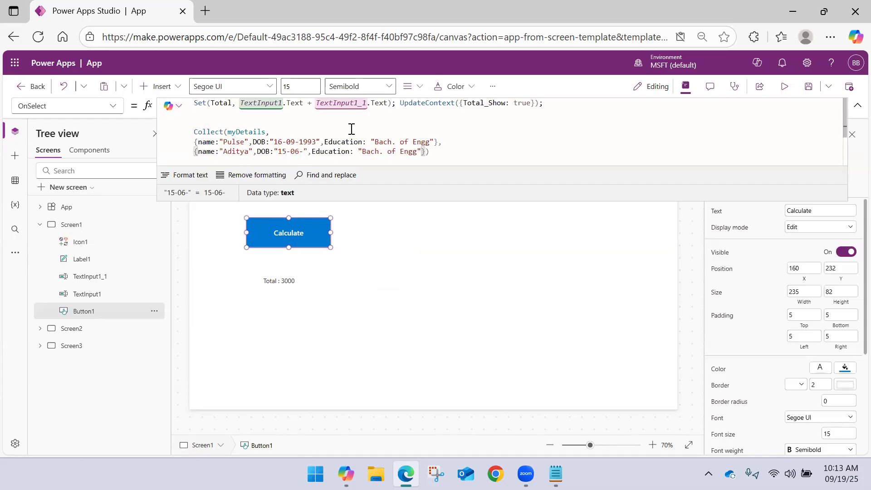
{"action": "type", "text": "2020"}
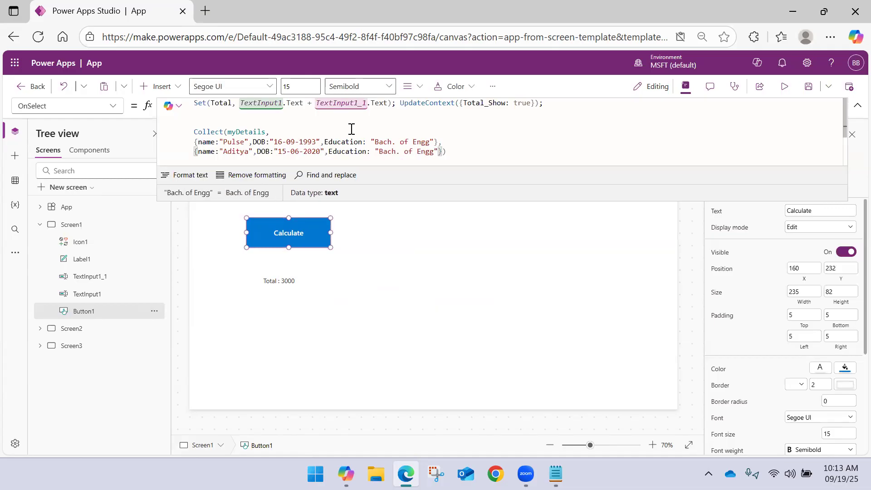
Run the updated app in preview so Calculate collects the two new records.
{"action": "left_click", "coordinate": [426, 247]}
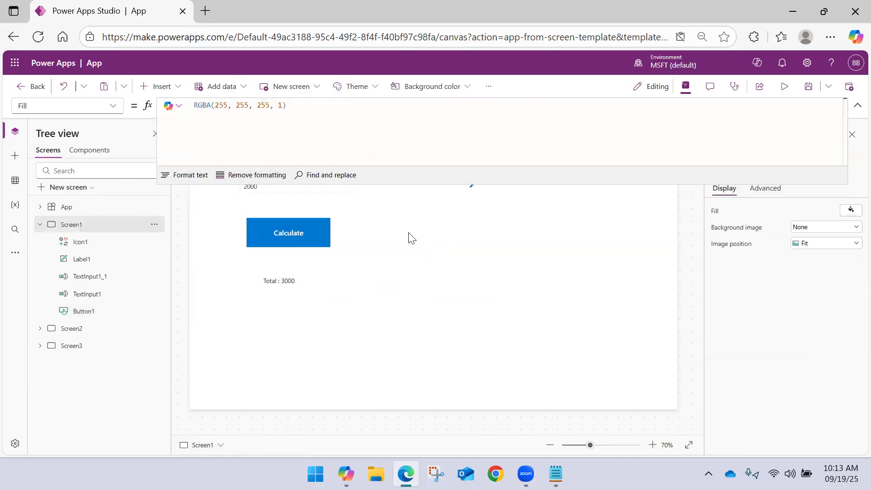
{"action": "left_click", "coordinate": [857, 105]}
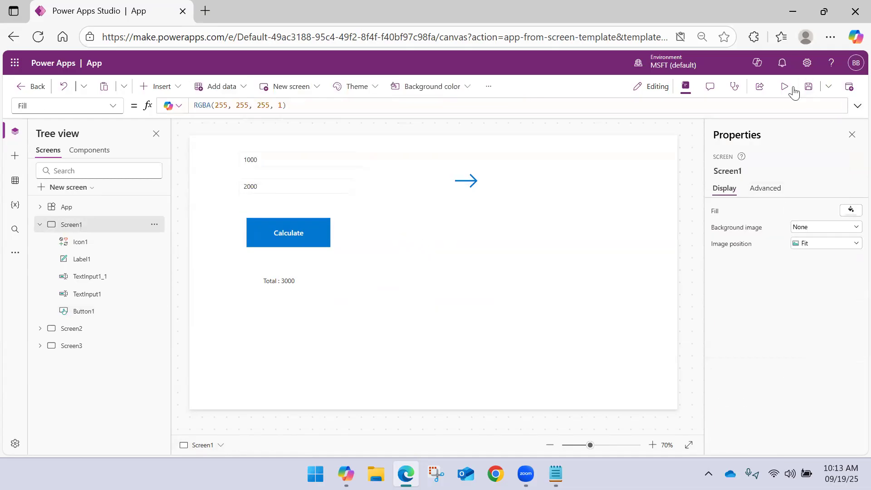
{"action": "left_click", "coordinate": [785, 86]}
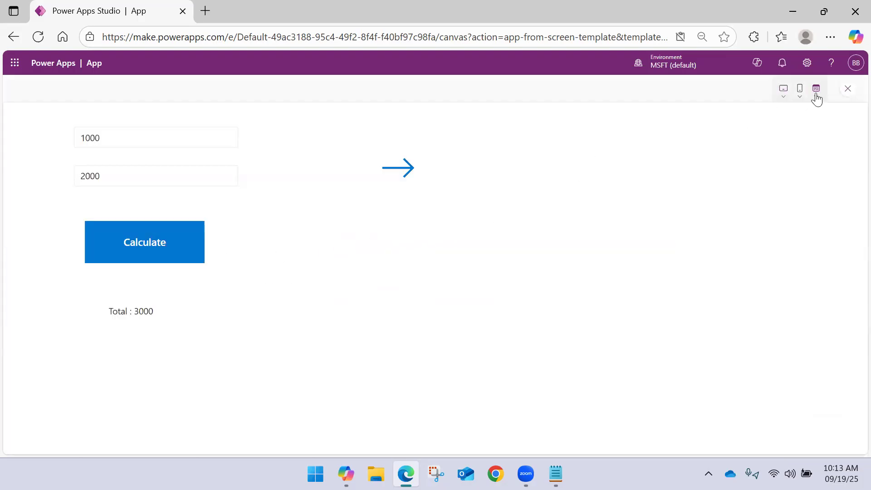
{"action": "left_click", "coordinate": [848, 89]}
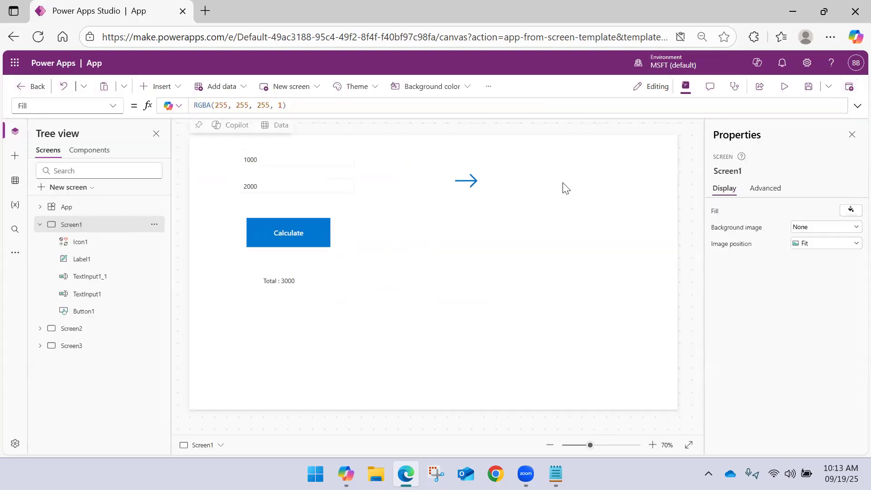
{"action": "left_click", "coordinate": [42, 225]}
Inspect the rows stored in the myDetails collection from the Variables pane.
{"action": "left_click", "coordinate": [15, 253]}
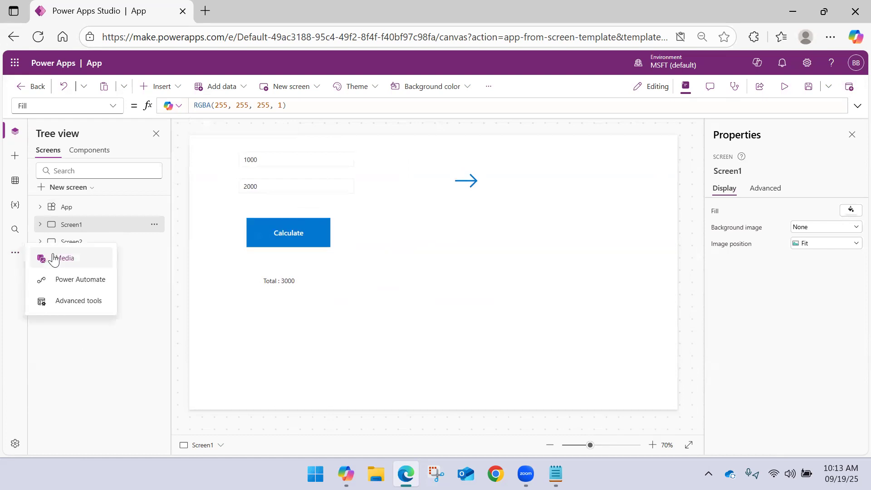
{"action": "left_click", "coordinate": [107, 334]}
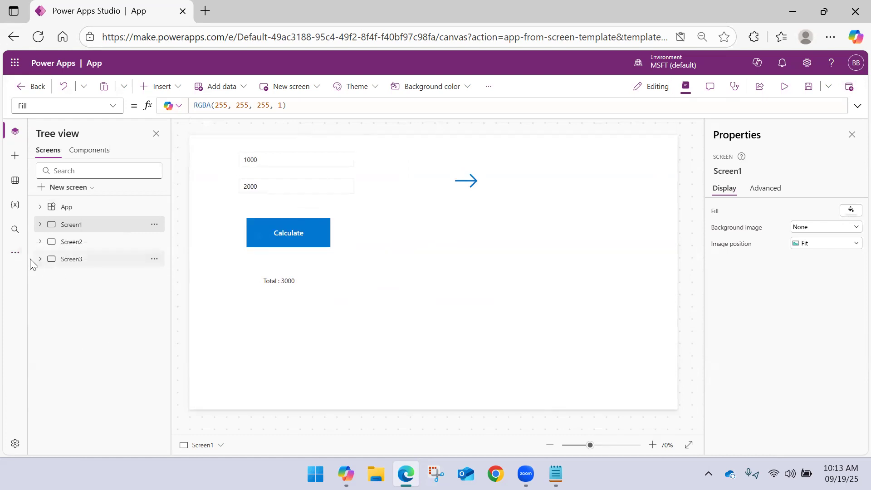
{"action": "left_click", "coordinate": [15, 204]}
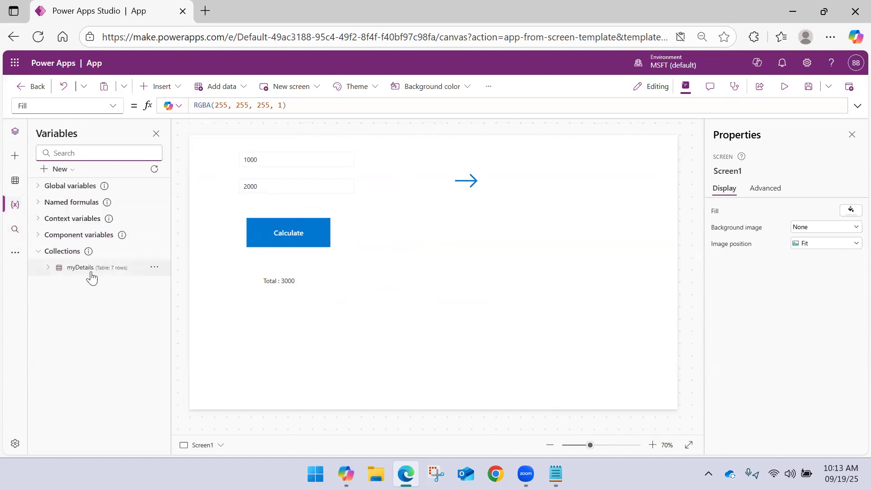
{"action": "left_click", "coordinate": [154, 268]}
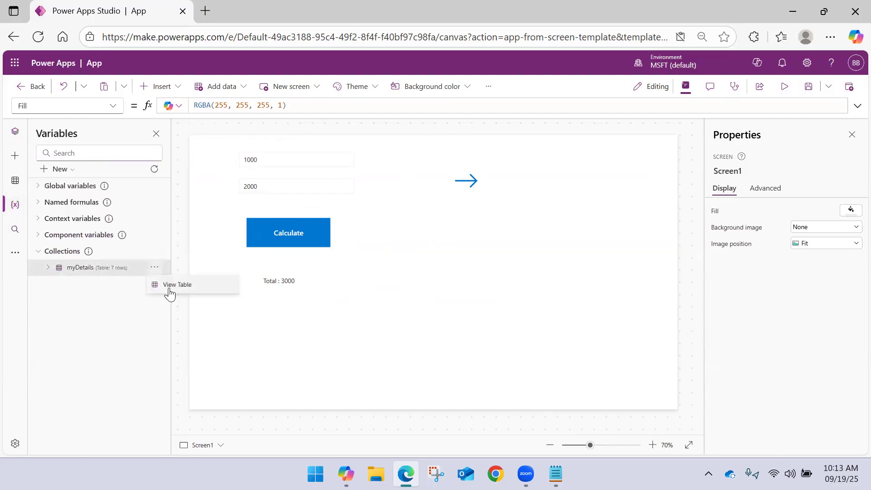
{"action": "left_click", "coordinate": [229, 289]}
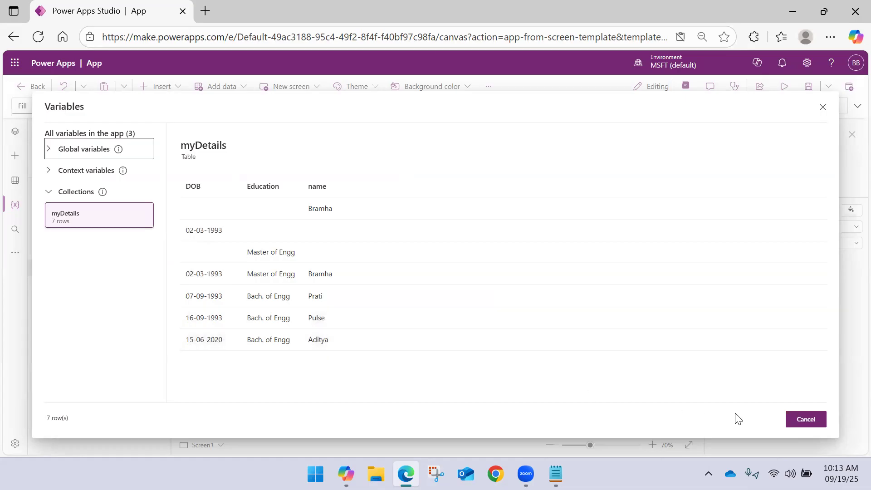
{"action": "left_click", "coordinate": [806, 419]}
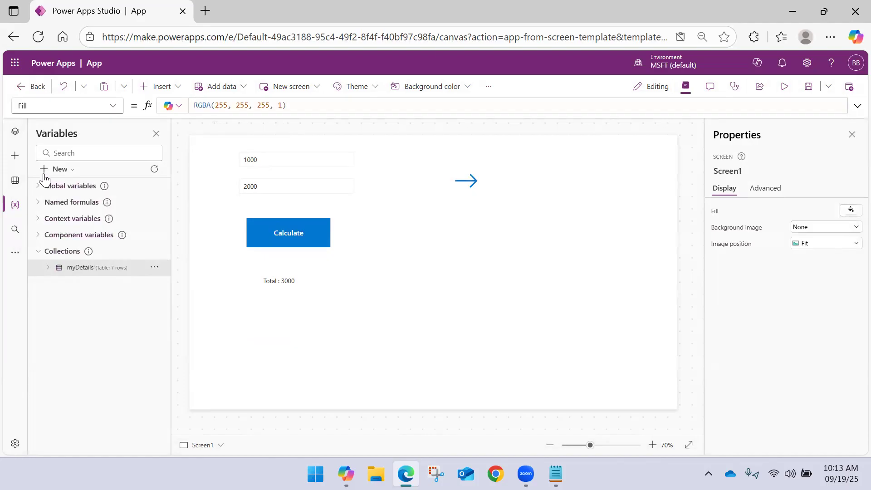
Show Screen3, where the data table now lists all 7 myDetails rows.
{"action": "left_click", "coordinate": [14, 136]}
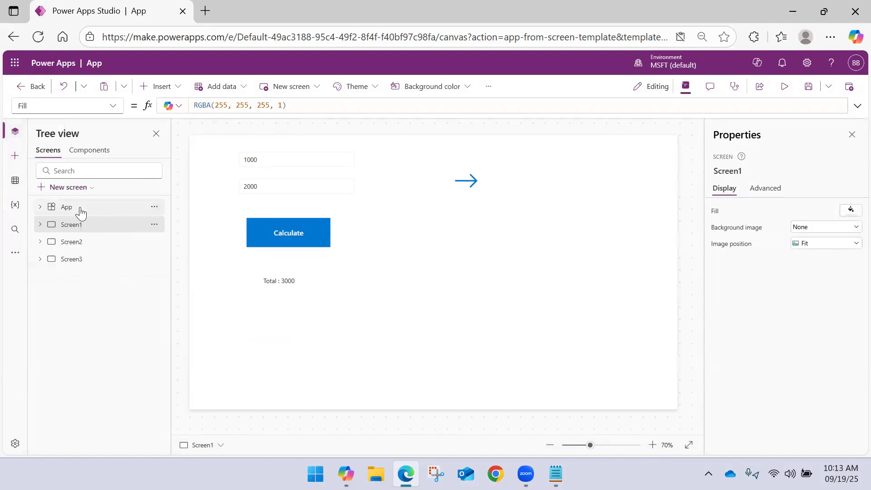
{"action": "left_click", "coordinate": [86, 259]}
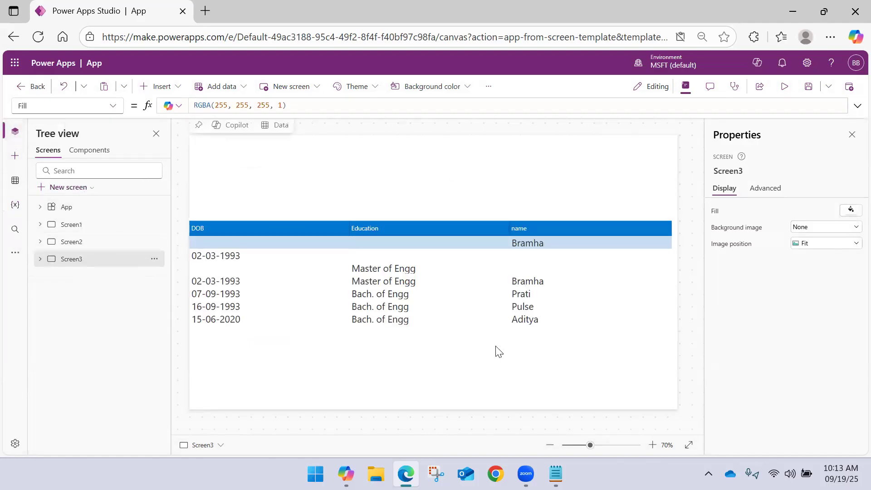
{"action": "scroll", "coordinate": [469, 337], "scroll_direction": "down", "scroll_amount": 2}
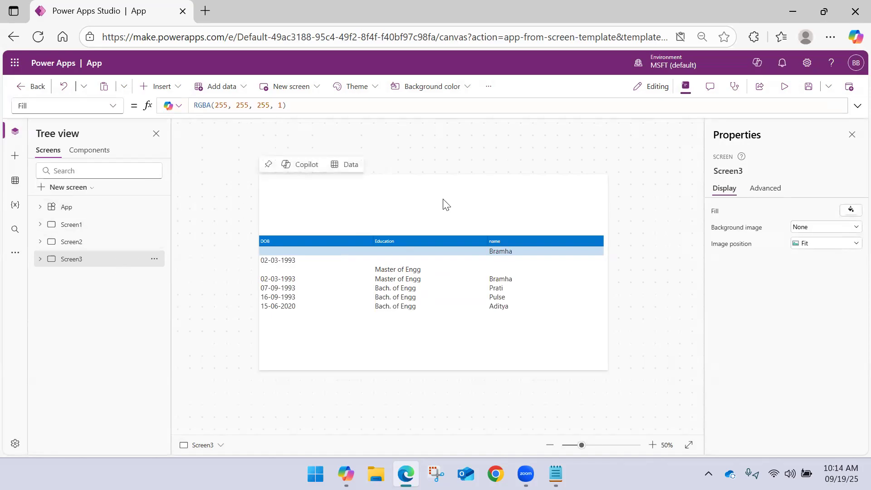
Insert a button from the Input controls and place it just above Screen3's data table.
{"action": "left_click", "coordinate": [175, 90]}
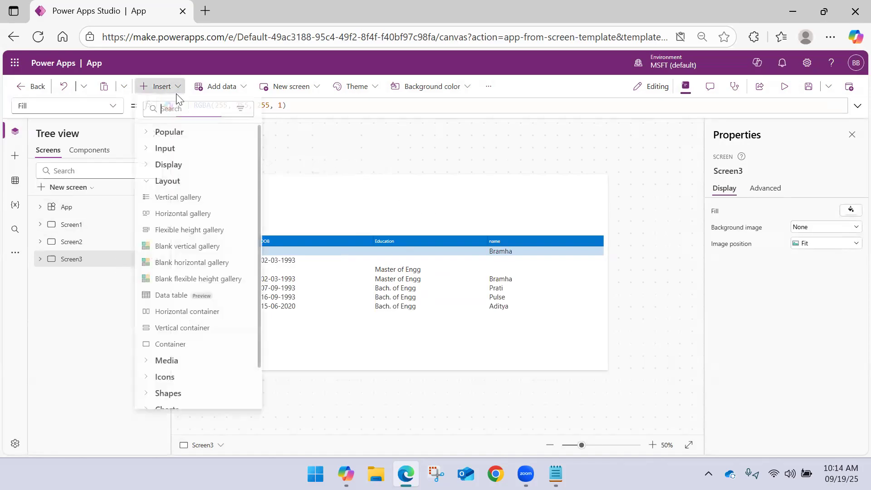
{"action": "left_click", "coordinate": [167, 138]}
{"action": "left_click", "coordinate": [151, 136]}
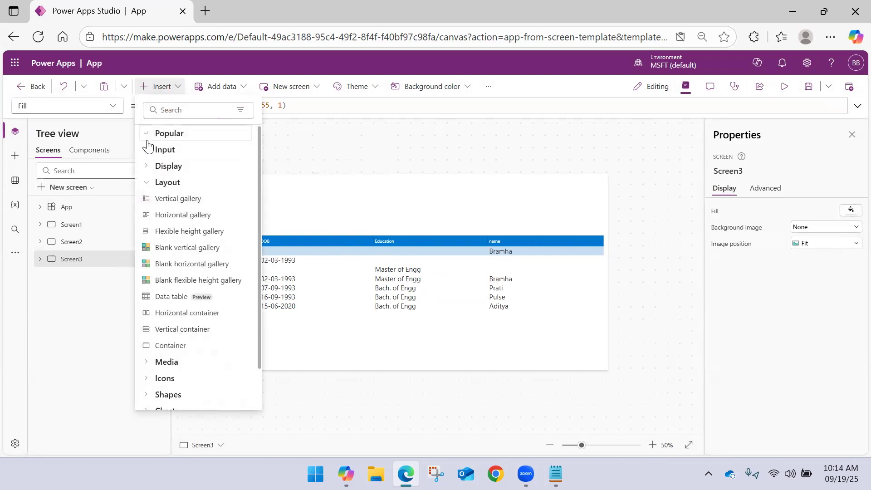
{"action": "left_click", "coordinate": [153, 151]}
{"action": "left_click", "coordinate": [164, 167]}
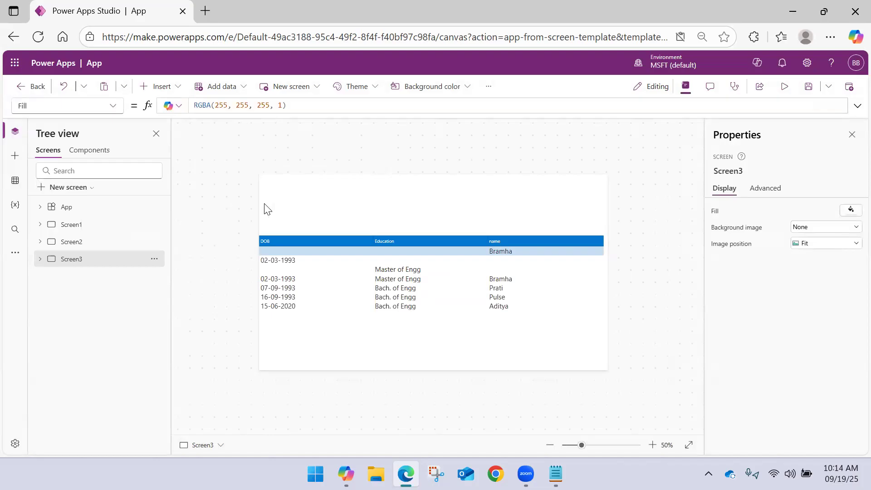
{"action": "left_click_drag", "start_coordinate": [289, 190], "coordinate": [417, 218]}
Set the new button's OnSelect formula to ClearData(myDetails).
{"action": "double_click", "coordinate": [233, 108]}
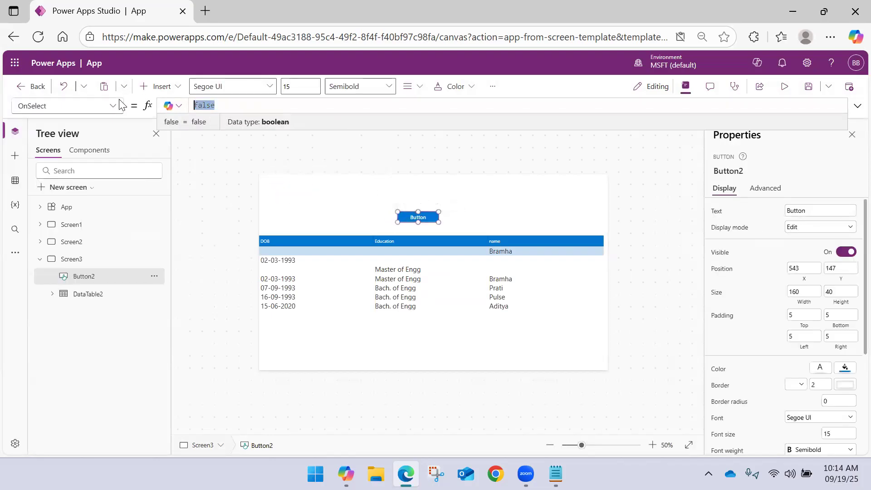
{"action": "type", "text": "Cla"}
{"action": "key", "text": "BackSpace"}
{"action": "type", "text": "ea"}
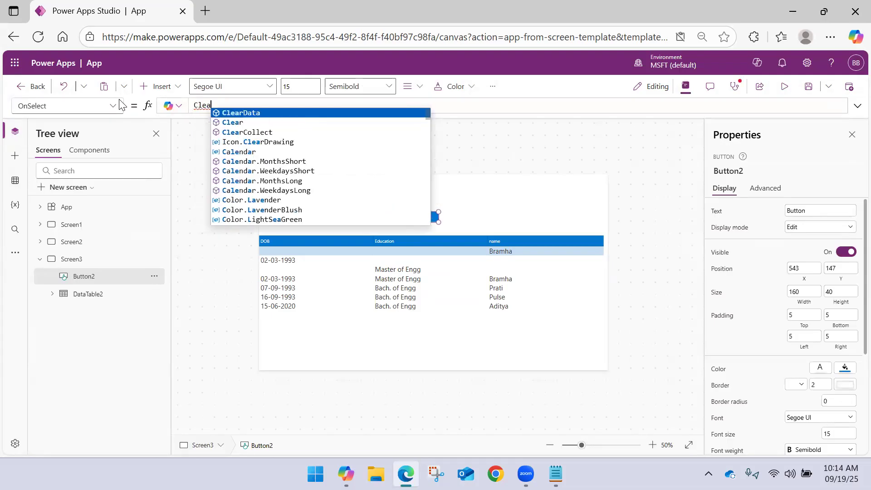
{"action": "key", "text": "Tab"}
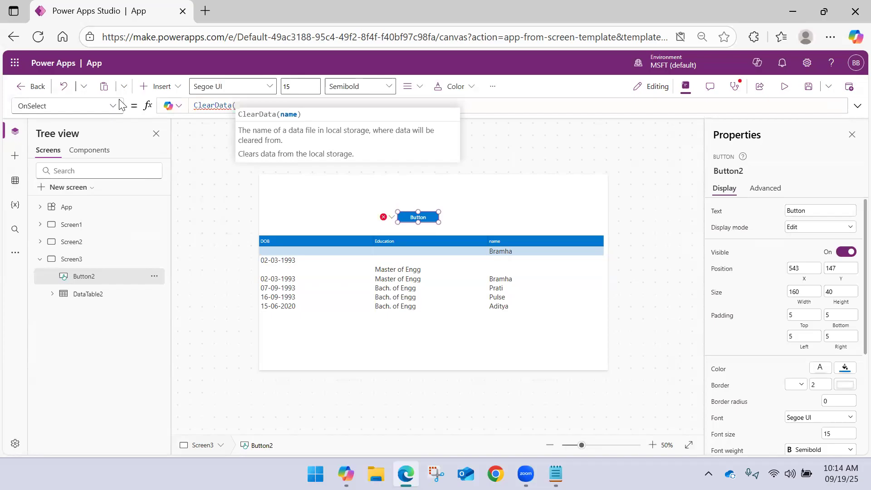
{"action": "type", "text": "my"}
{"action": "key", "text": "Tab"}
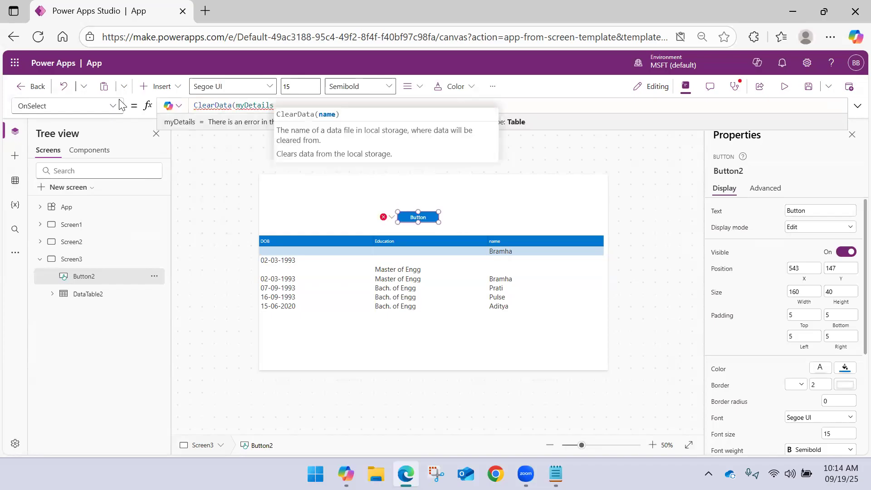
{"action": "type", "text": ")"}
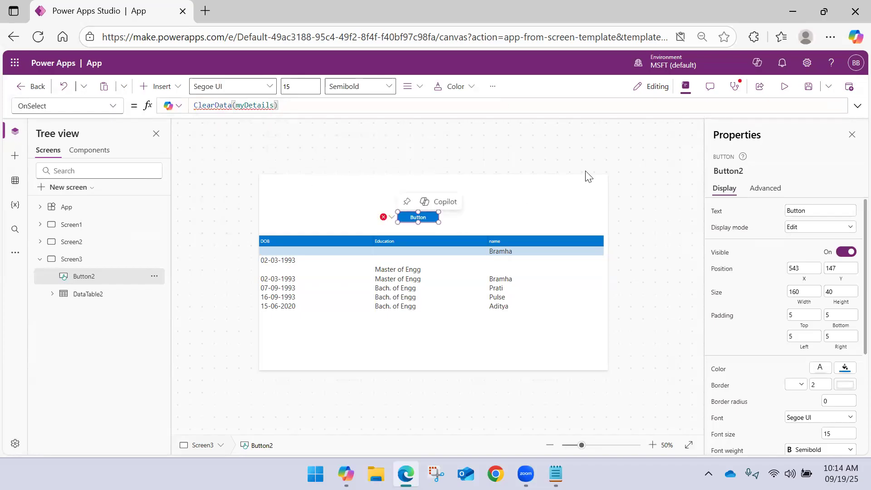
Reselect the button and erase the ClearData(myDetails) formula that shows a type error.
{"action": "left_click", "coordinate": [334, 214]}
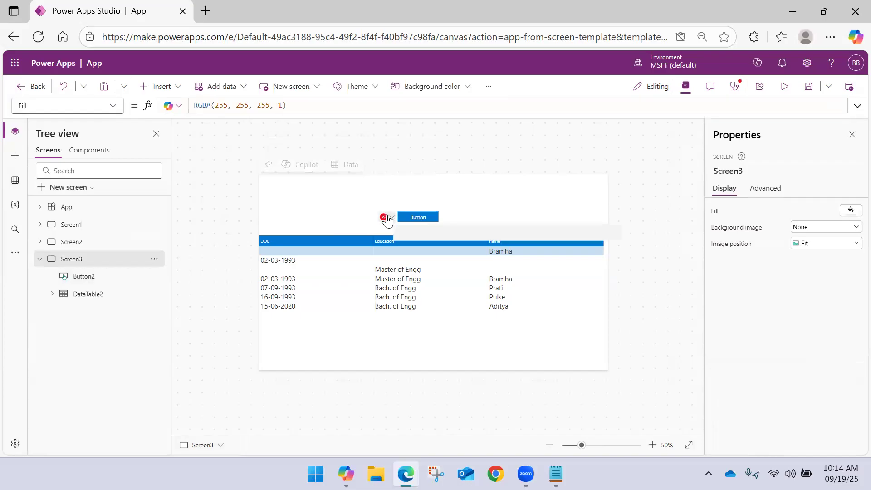
{"action": "left_click", "coordinate": [410, 215]}
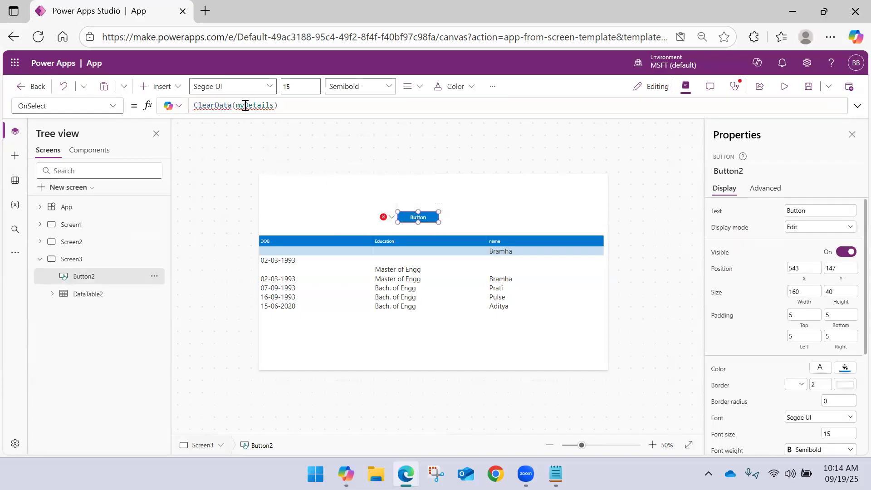
{"action": "mouse_move", "coordinate": [245, 105]}
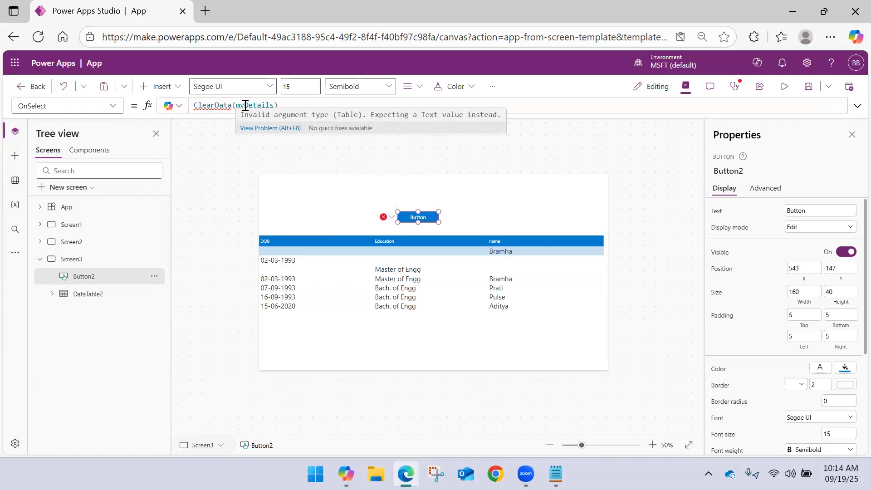
{"action": "double_click", "coordinate": [249, 105]}
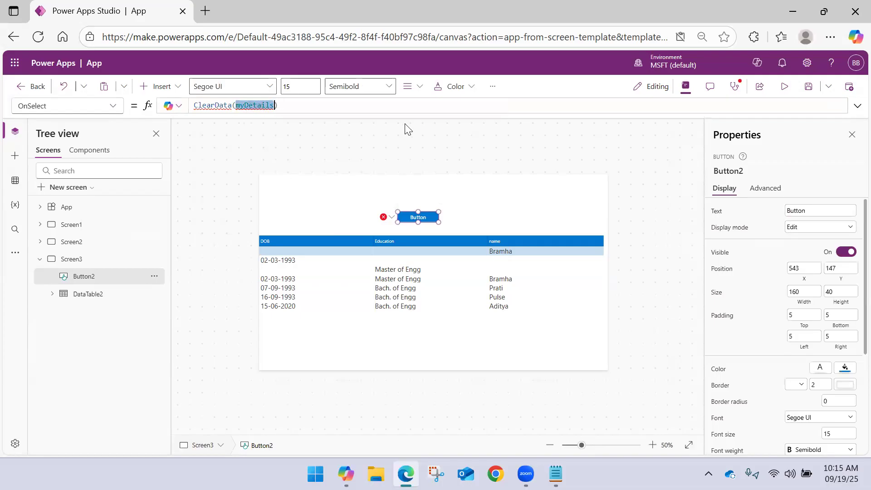
{"action": "key", "text": "BackSpace"}
{"action": "key", "text": "ctrl+a"}
{"action": "key", "text": "BackSpace"}
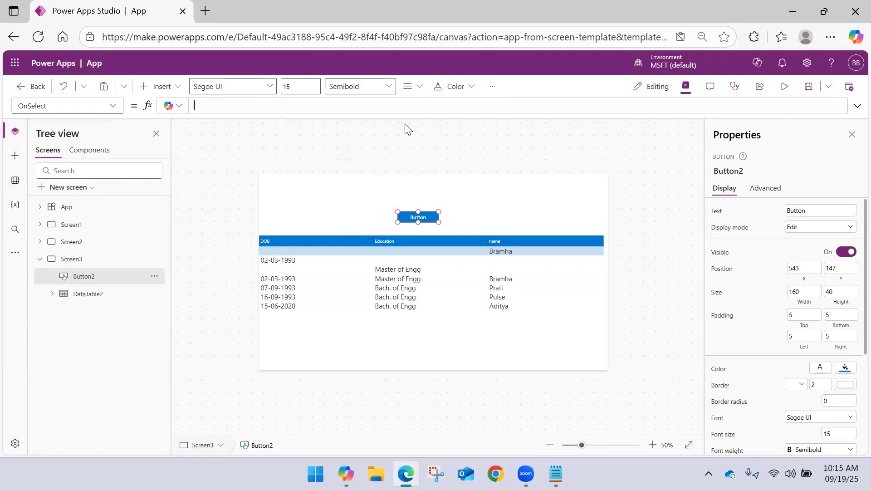
Set the button's OnSelect formula to Clear(myDetails), leaving no error.
{"action": "type", "text": "Clea"}
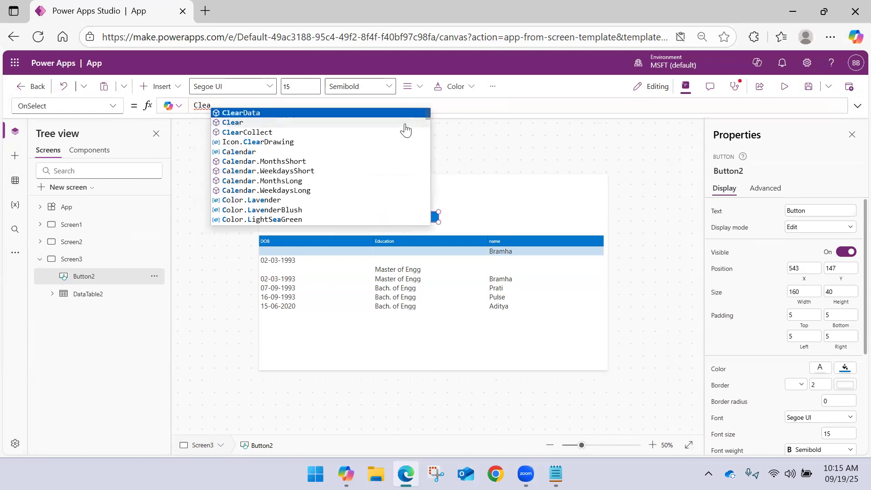
{"action": "key", "text": "Down"}
{"action": "left_click", "coordinate": [404, 125]}
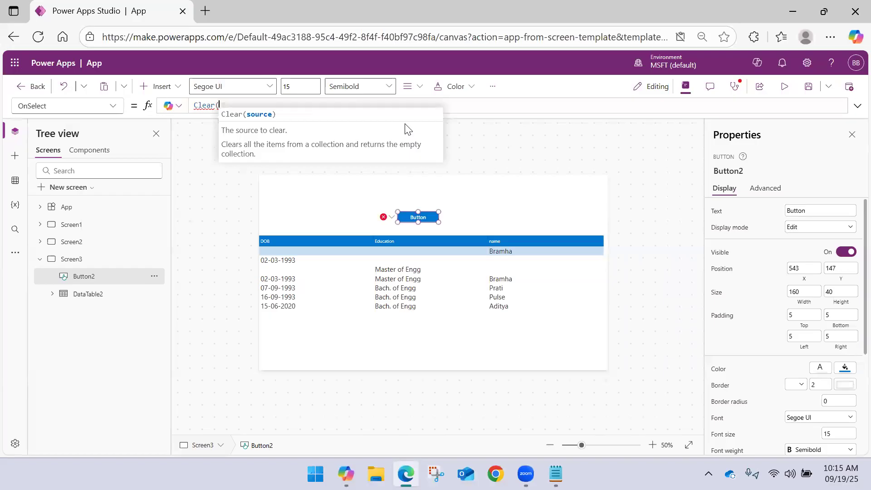
{"action": "type", "text": "my"}
{"action": "key", "text": "Tab"}
{"action": "type", "text": ")"}
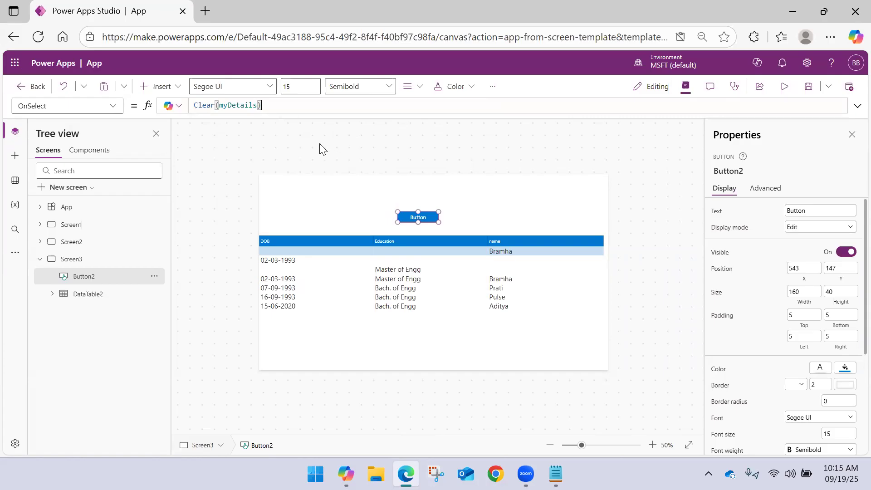
{"action": "left_click", "coordinate": [320, 145]}
Preview the app, zoomed out, and press the new button to clear myDetails.
{"action": "left_click", "coordinate": [404, 213]}
{"action": "left_click", "coordinate": [785, 87]}
{"action": "key", "text": "ctrl+minus"}
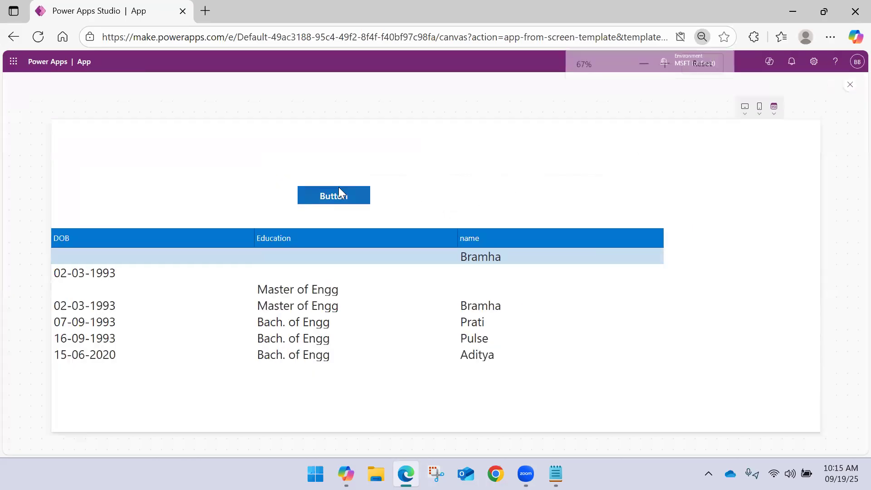
{"action": "key", "text": "ctrl+minus"}
{"action": "left_click", "coordinate": [233, 142]}
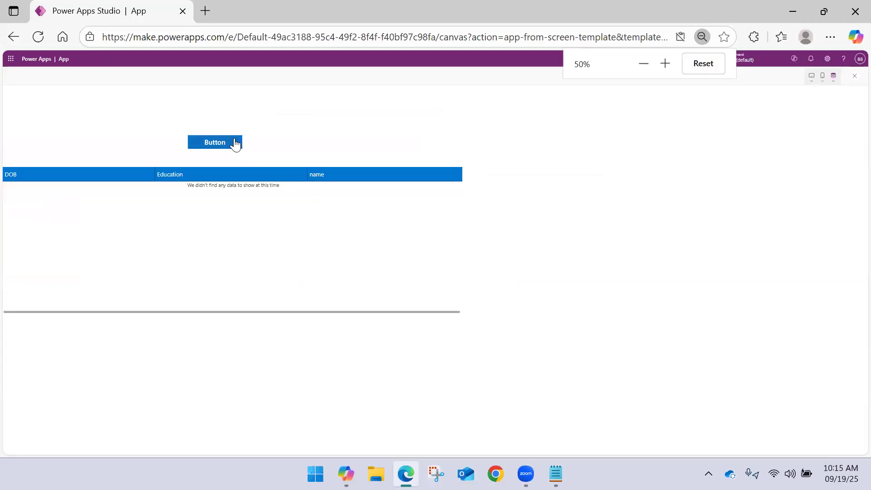
Return to the editor and confirm Screen3's data table, including its DOB column, now has no rows.
{"action": "left_click", "coordinate": [855, 76]}
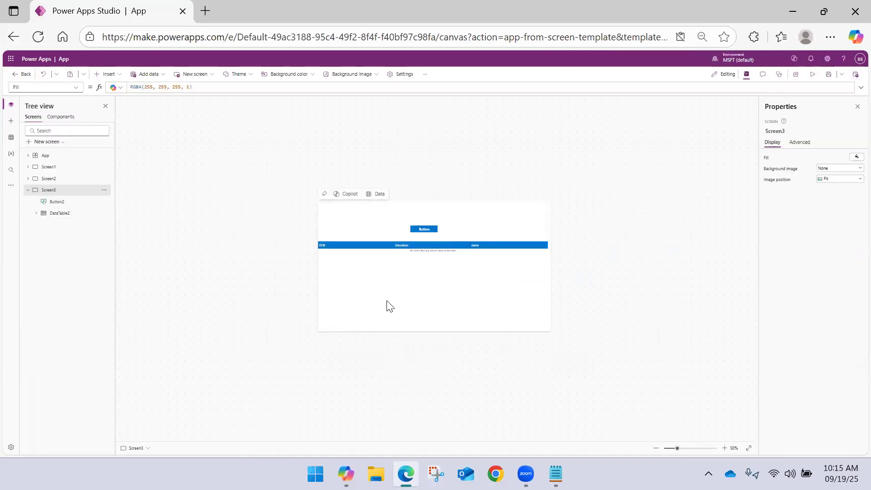
{"action": "scroll", "coordinate": [386, 300], "scroll_direction": "up", "scroll_amount": 5}
{"action": "scroll", "coordinate": [385, 294], "scroll_direction": "up", "scroll_amount": 1}
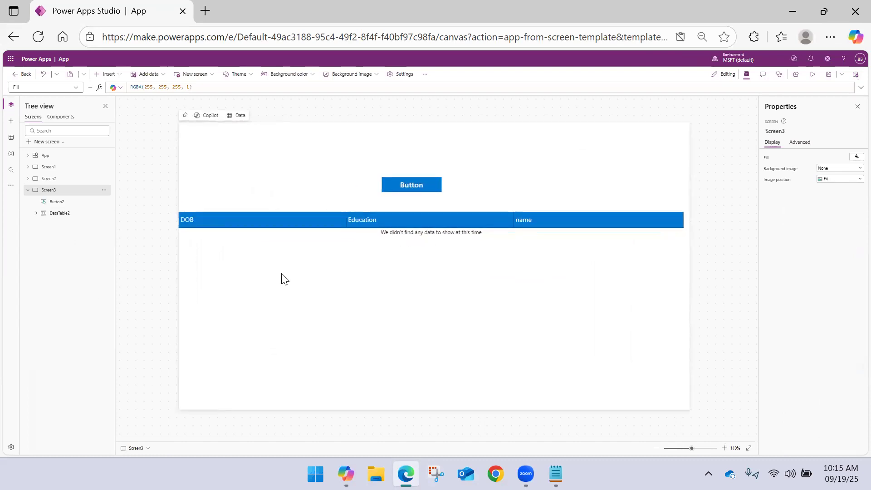
{"action": "key", "text": "ctrl+plus"}
{"action": "key", "text": "ctrl+plus"}
{"action": "key", "text": "ctrl+plus"}
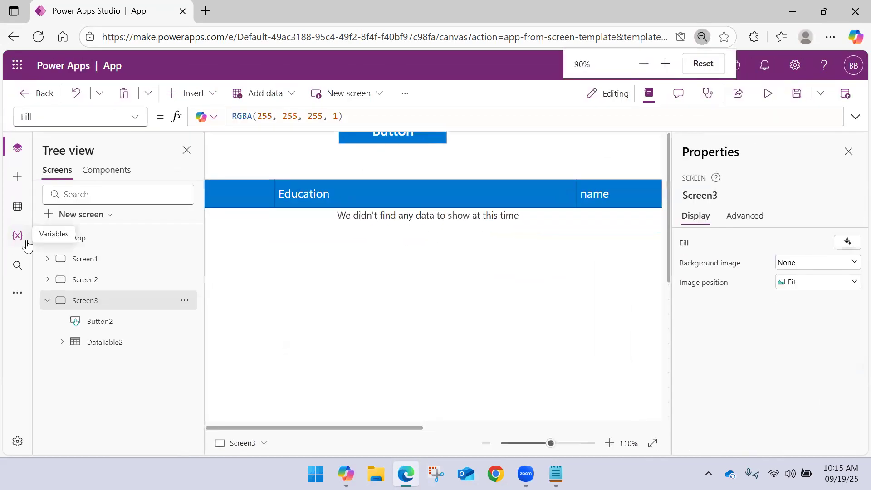
{"action": "left_click", "coordinate": [288, 273]}
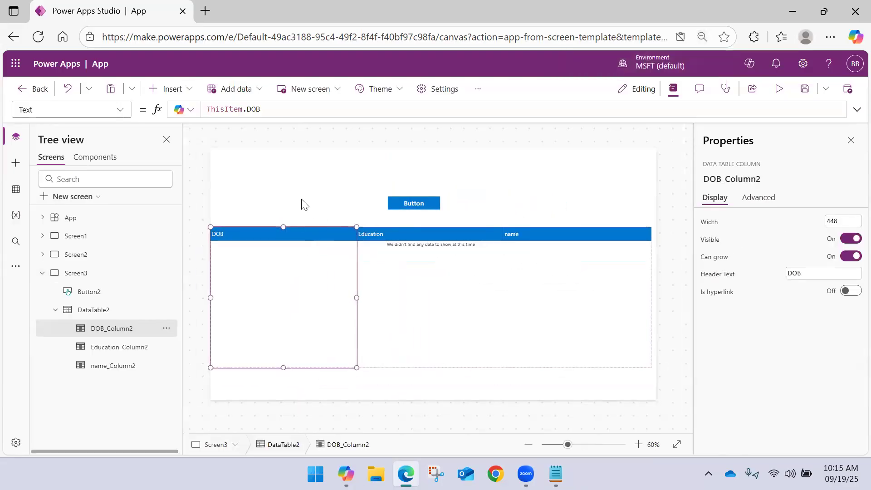
{"action": "left_click", "coordinate": [303, 204]}
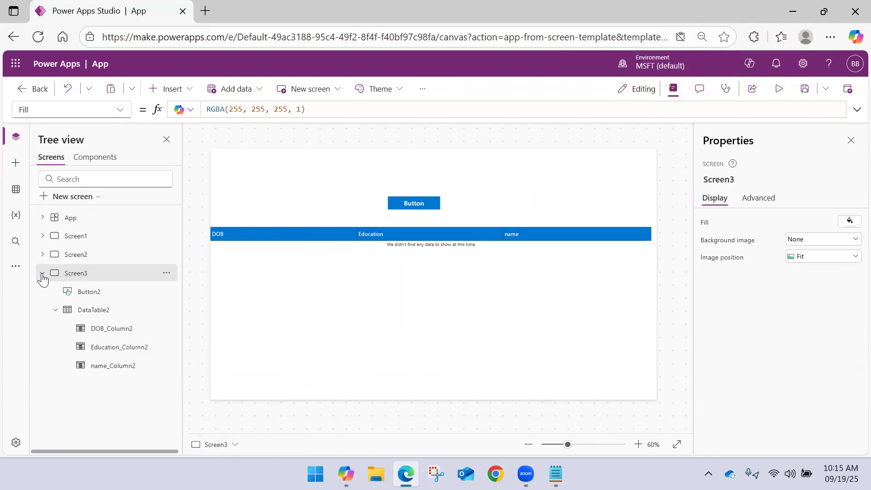
Switch the canvas from Screen3 to Screen1 in the Tree view.
{"action": "left_click", "coordinate": [43, 273]}
{"action": "left_click", "coordinate": [71, 238]}
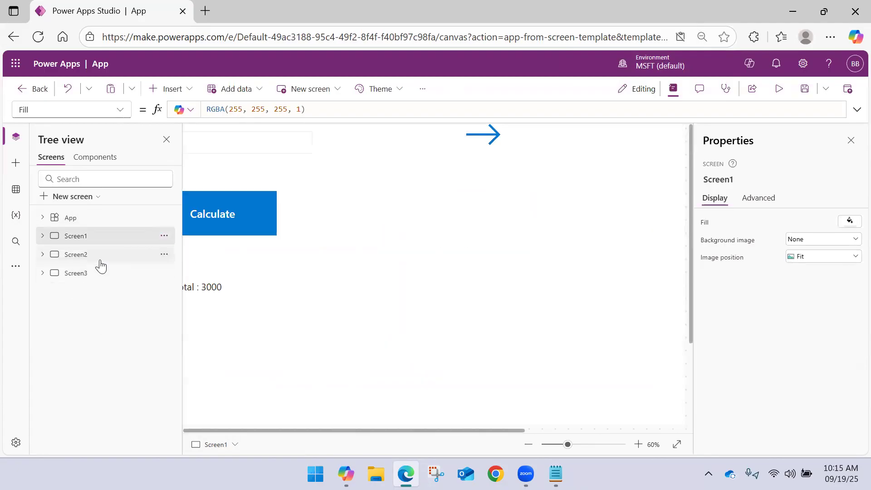
{"action": "left_click", "coordinate": [42, 236]}
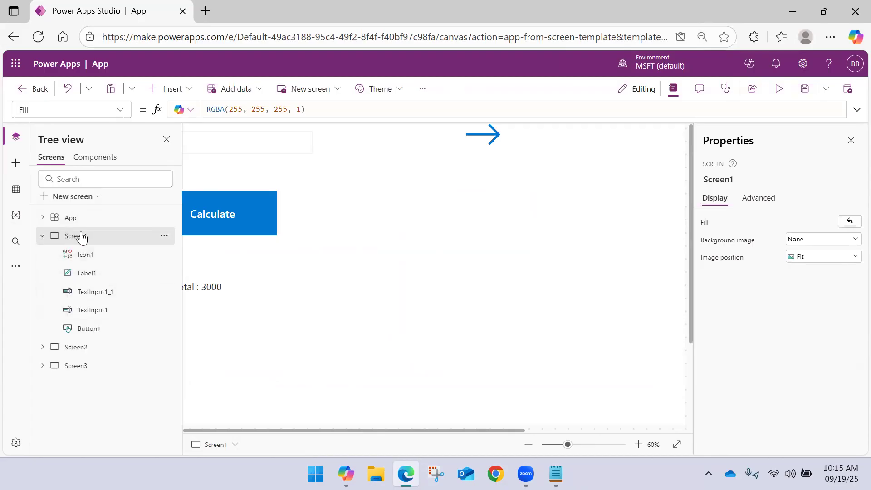
{"action": "left_click", "coordinate": [42, 236]}
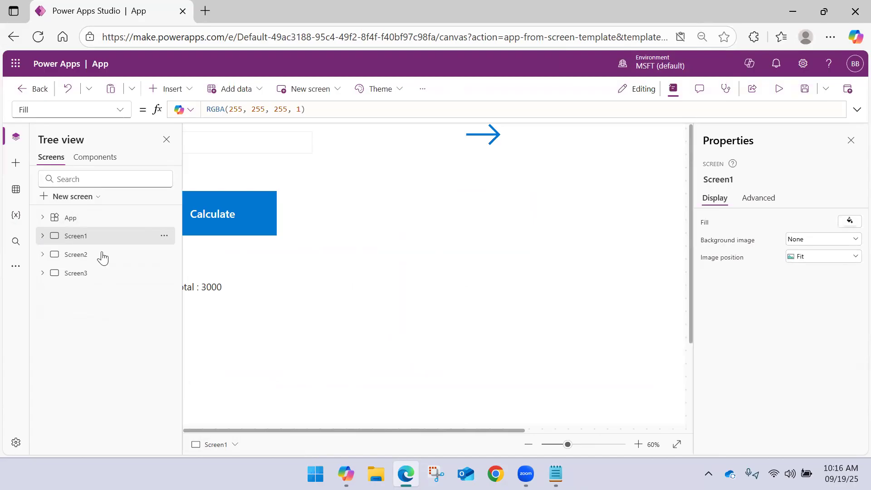
{"action": "scroll", "coordinate": [312, 302], "scroll_direction": "down", "scroll_amount": 3}
{"action": "scroll", "coordinate": [385, 293], "scroll_direction": "up", "scroll_amount": 3}
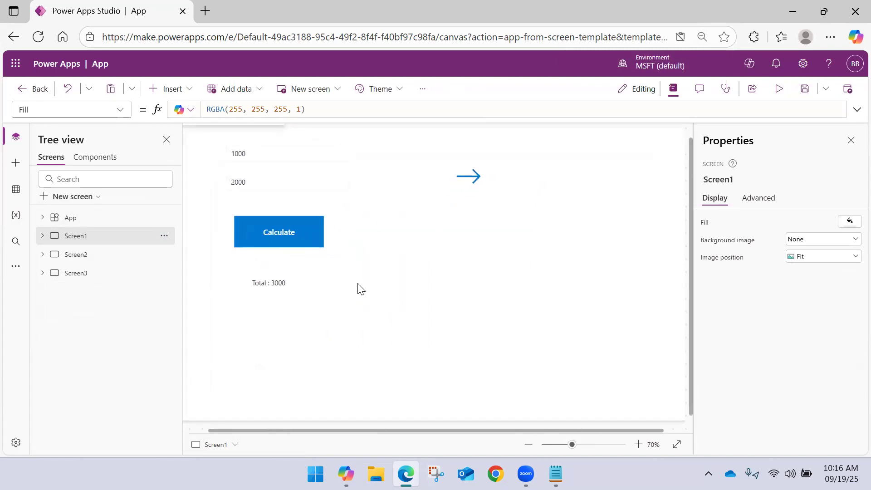
Change the Calculate button's OnSelect from Collect to ClearCollect(myDetails, …).
{"action": "left_click", "coordinate": [313, 238]}
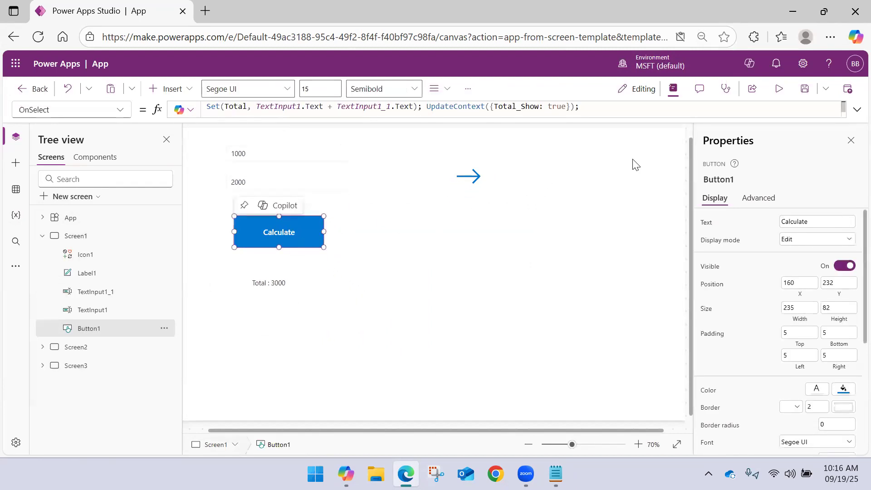
{"action": "left_click", "coordinate": [856, 109]}
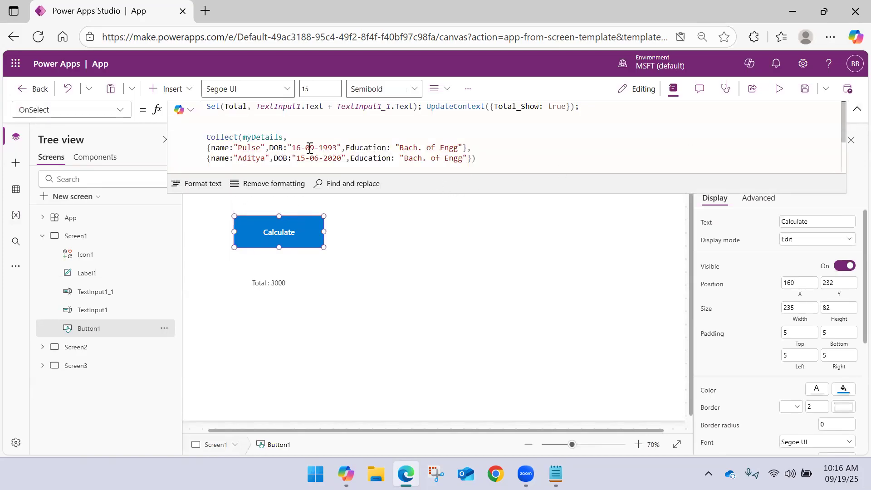
{"action": "left_click", "coordinate": [209, 137]}
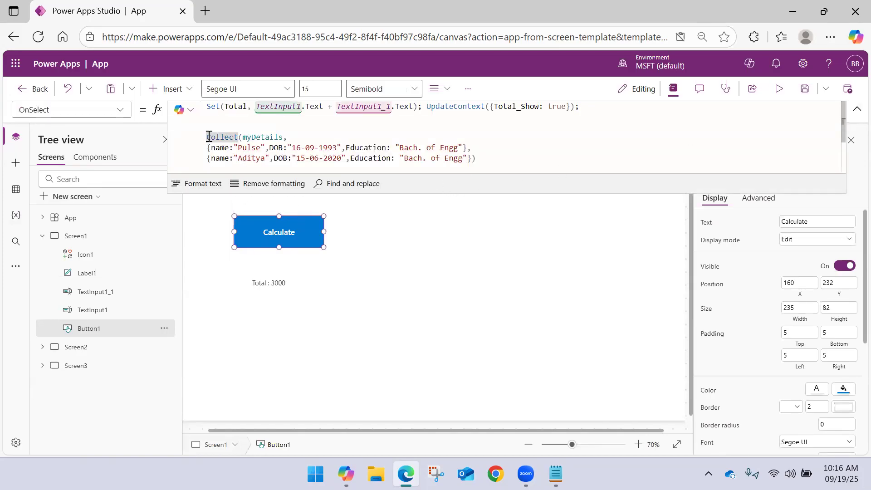
{"action": "type", "text": "Cl"}
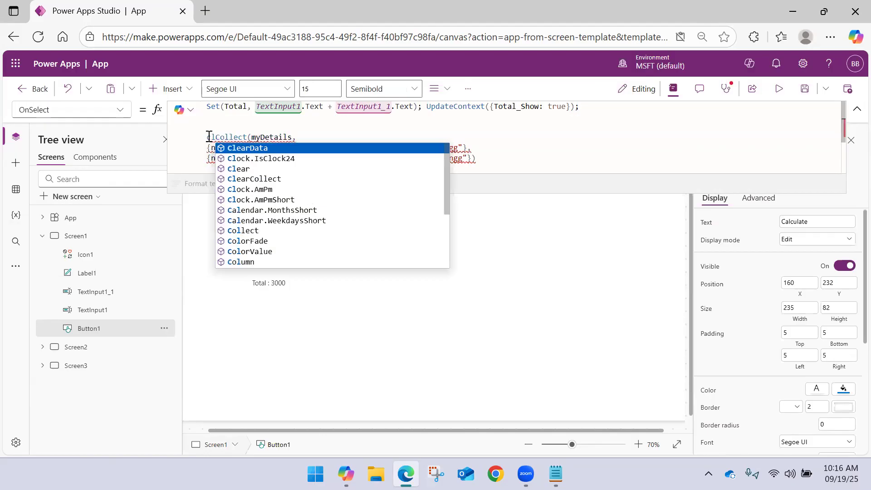
{"action": "key", "text": "Down"}
{"action": "key", "text": "Tab"}
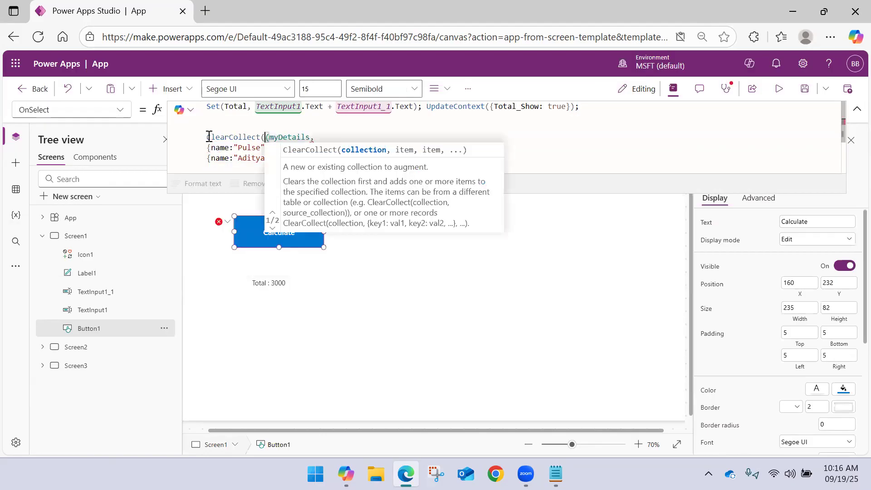
{"action": "key", "text": "BackSpace"}
{"action": "left_click", "coordinate": [492, 158]}
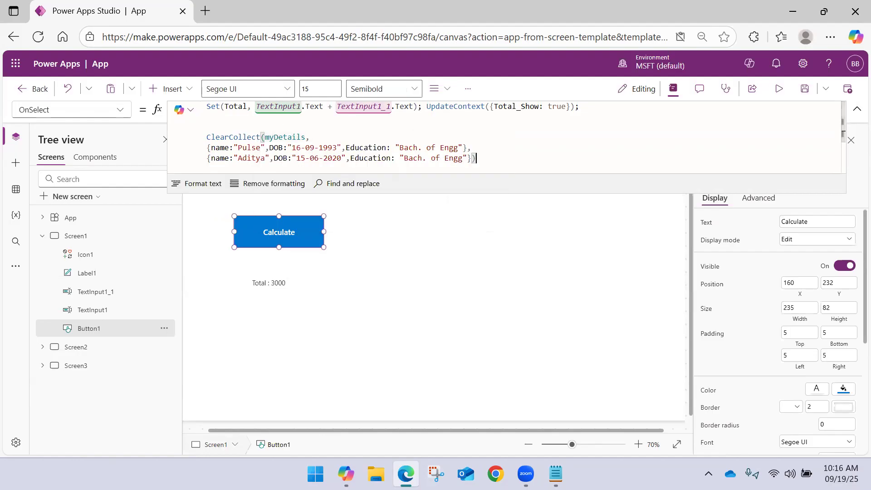
{"action": "left_click", "coordinate": [423, 229]}
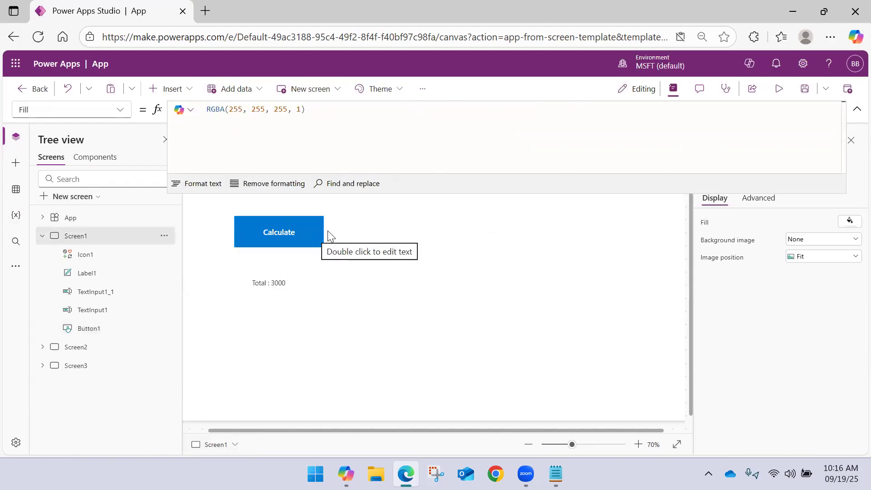
{"action": "left_click", "coordinate": [778, 89]}
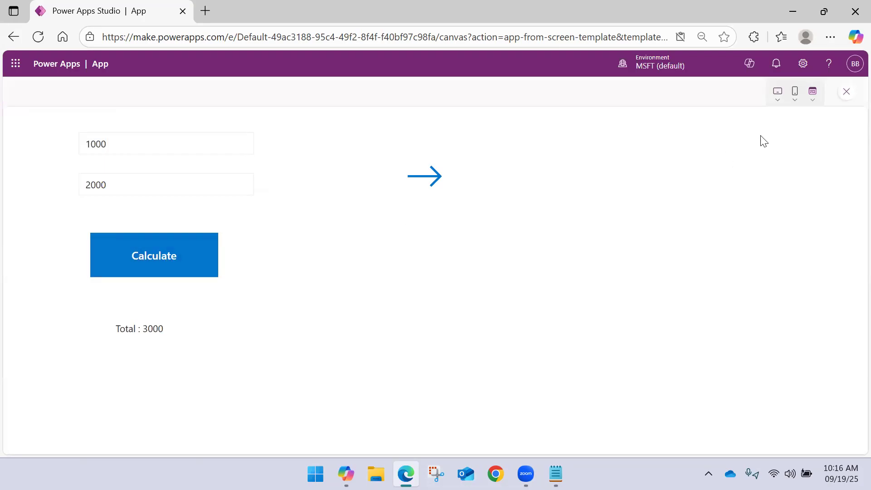
{"action": "left_click", "coordinate": [846, 92]}
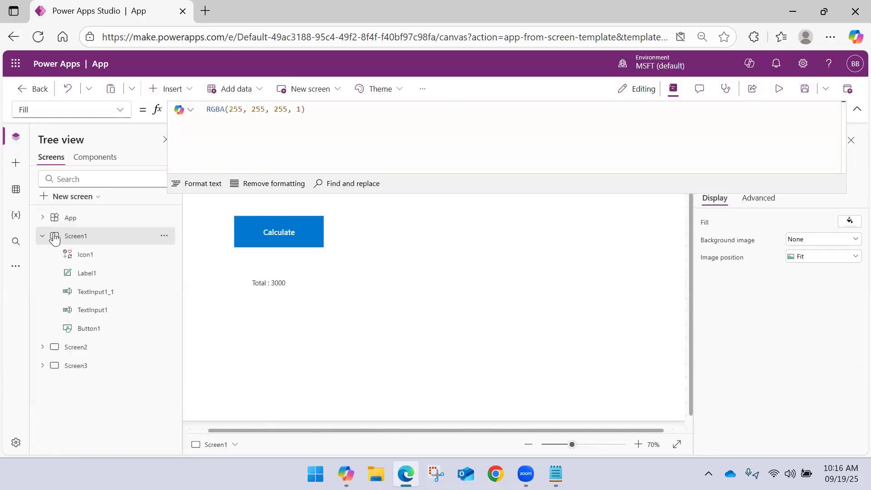
{"action": "left_click", "coordinate": [43, 236]}
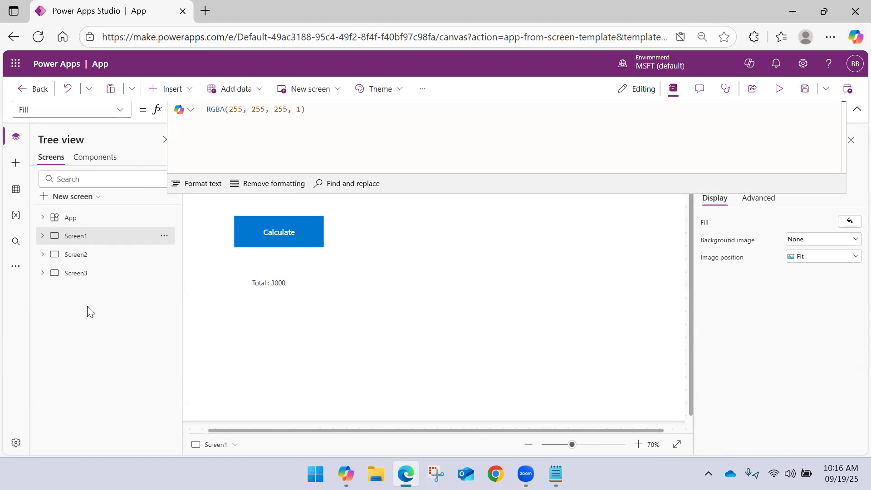
{"action": "left_click", "coordinate": [91, 274]}
{"action": "scroll", "coordinate": [353, 303], "scroll_direction": "down", "scroll_amount": 2}
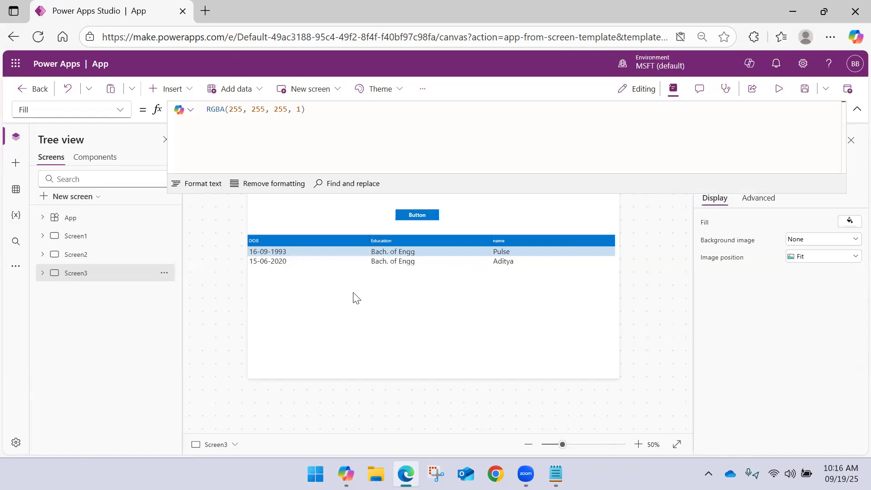
{"action": "left_click", "coordinate": [97, 236]}
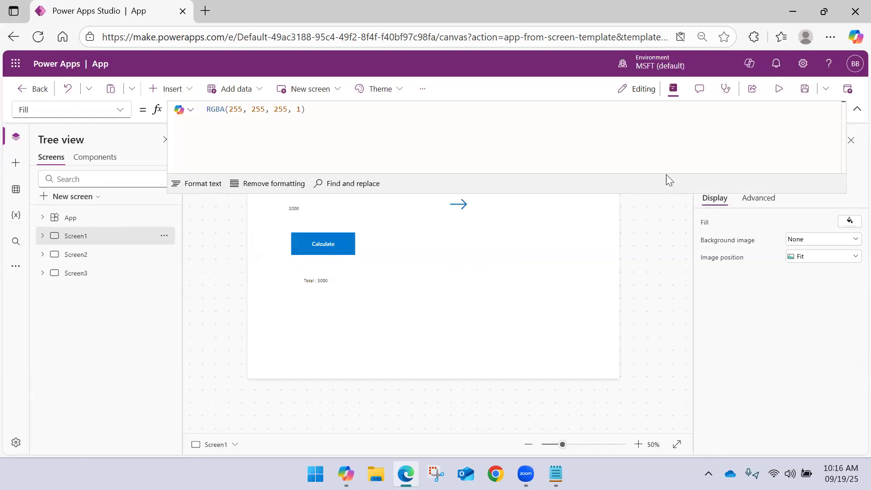
Replace the name values of both records in Button1's ClearCollect formula with two new names.
{"action": "left_click", "coordinate": [309, 245]}
{"action": "double_click", "coordinate": [249, 148]}
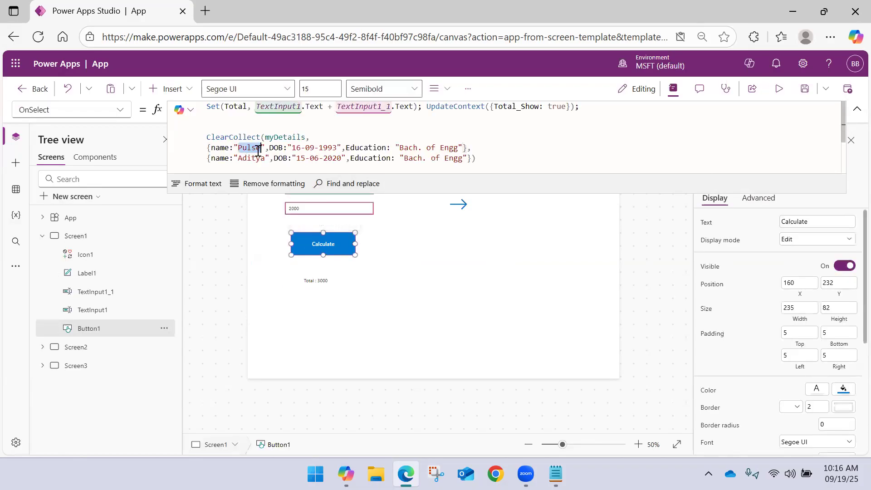
{"action": "type", "text": "Bram"}
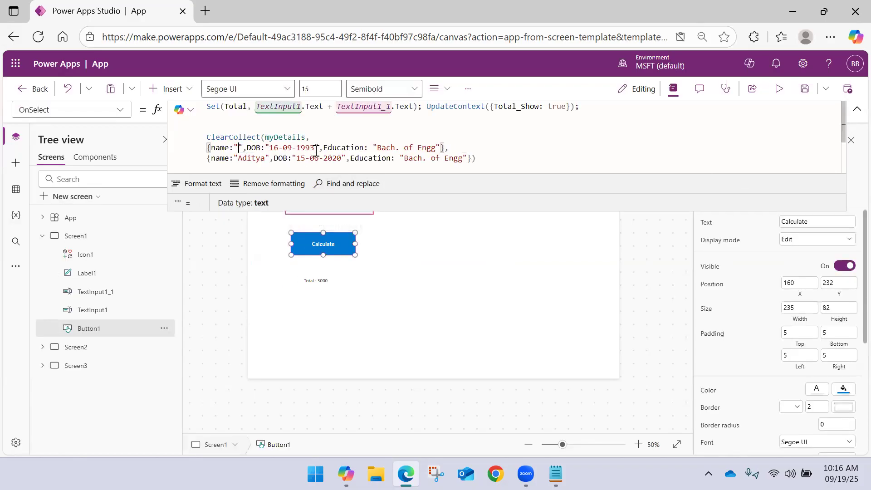
{"action": "type", "text": "ha"}
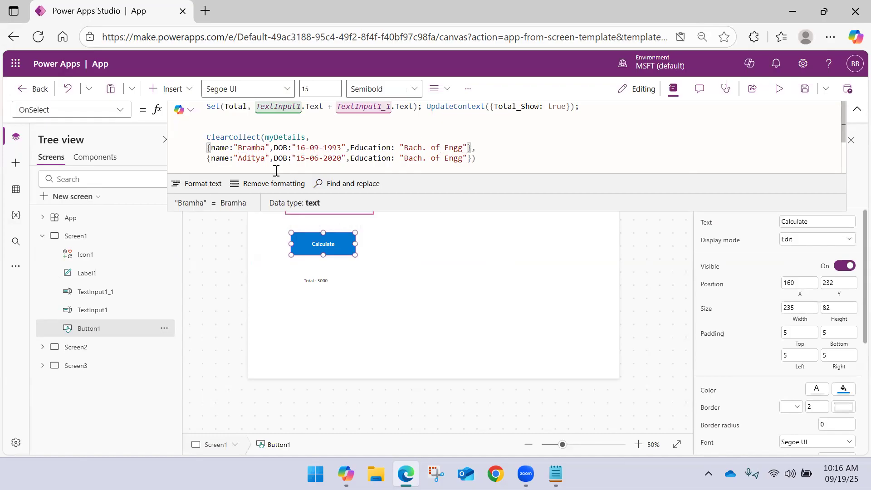
{"action": "double_click", "coordinate": [253, 158]}
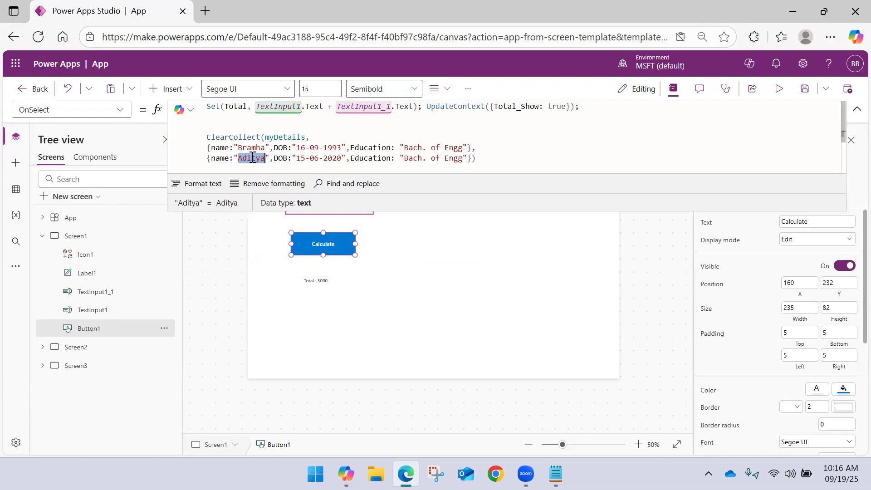
{"action": "type", "text": "Charu"}
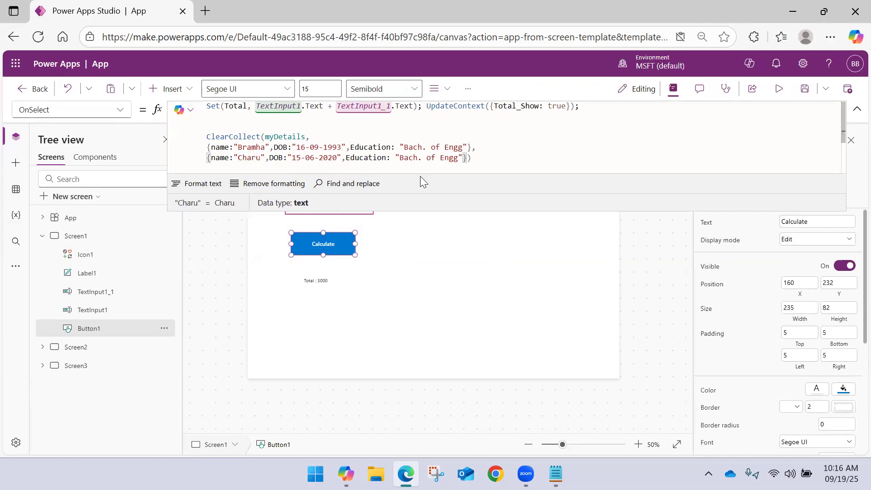
{"action": "left_click", "coordinate": [857, 109]}
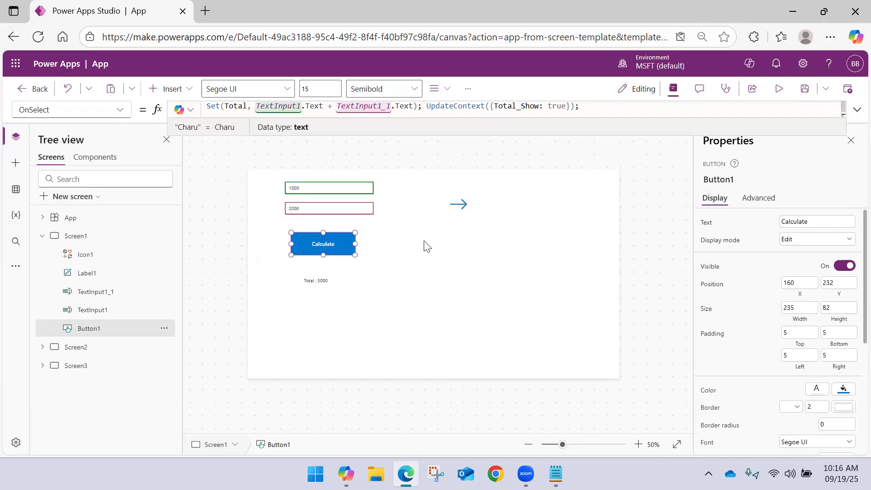
{"action": "left_click", "coordinate": [658, 158]}
Preview the app to run Calculate, recheck its OnSelect formula, and switch to Screen3.
{"action": "left_click", "coordinate": [779, 89]}
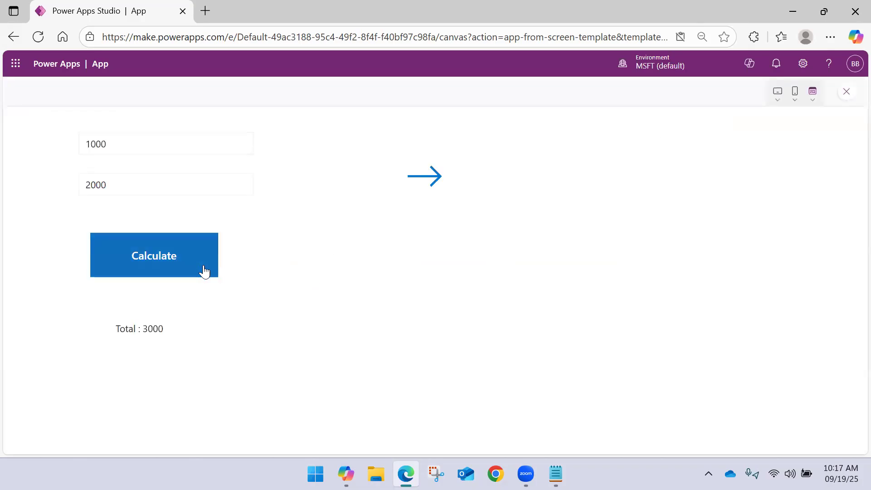
{"action": "left_click", "coordinate": [846, 91]}
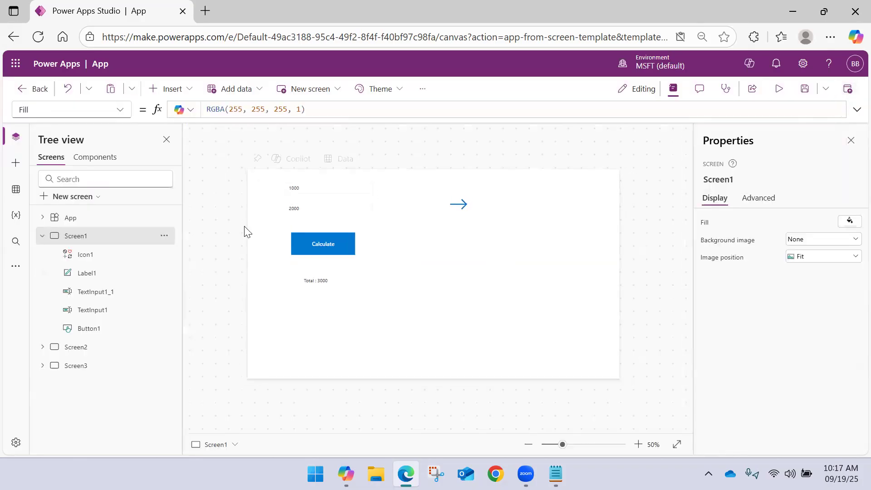
{"action": "left_click", "coordinate": [43, 236]}
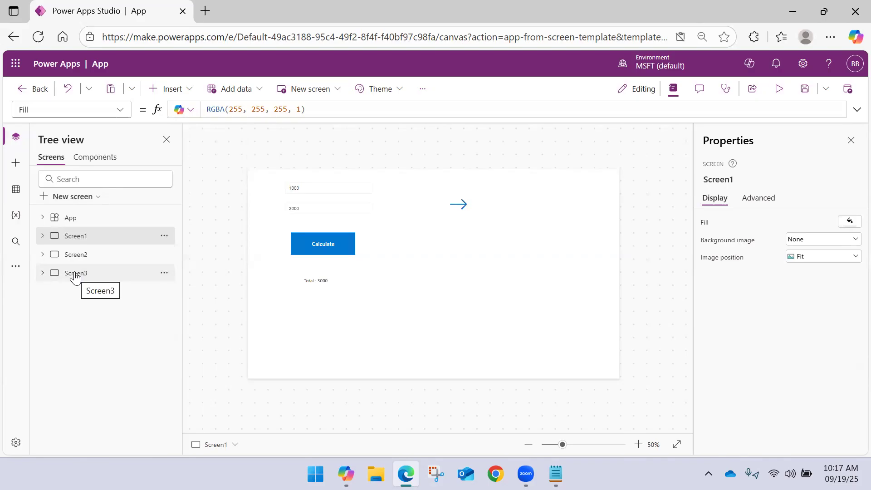
{"action": "left_click", "coordinate": [315, 247]}
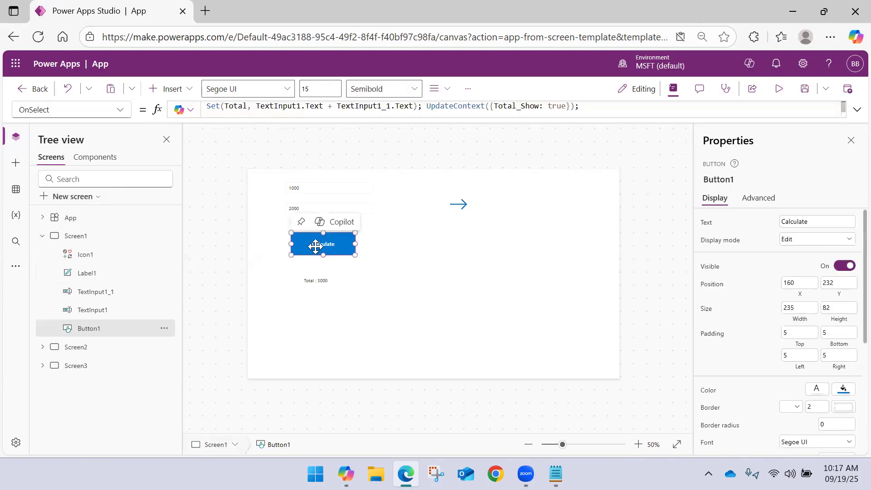
{"action": "left_click", "coordinate": [857, 109]}
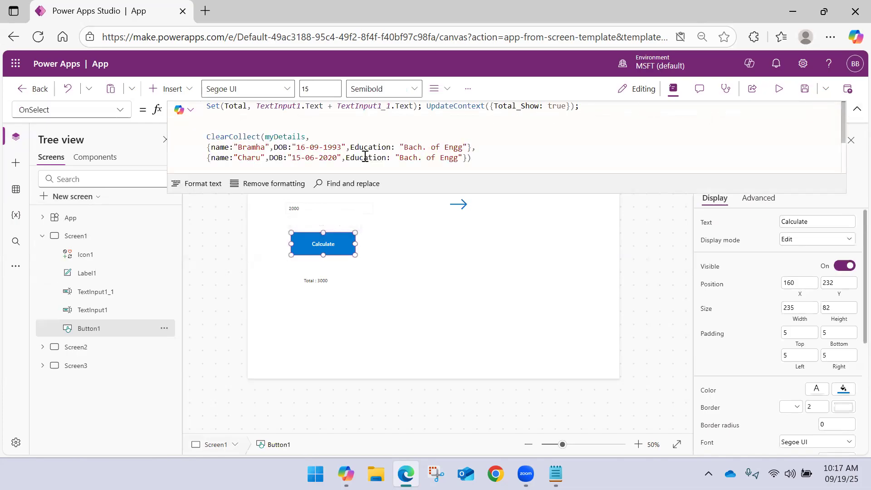
{"action": "left_click", "coordinate": [857, 109]}
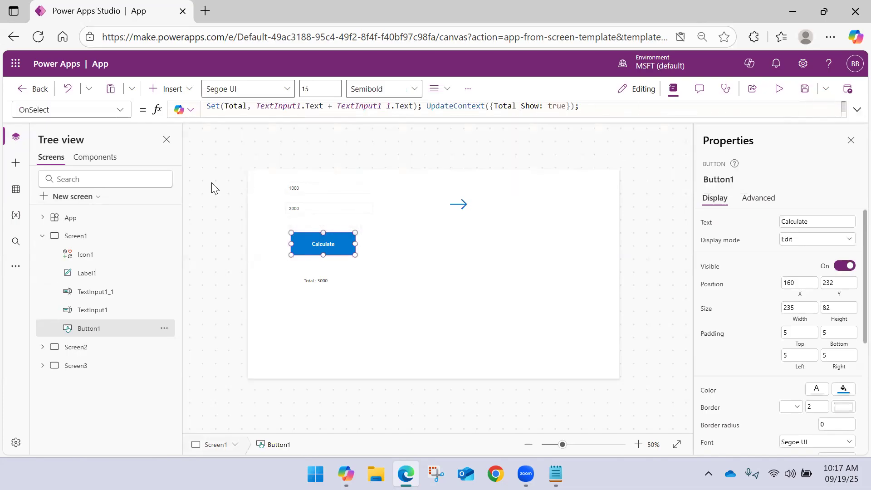
{"action": "left_click", "coordinate": [42, 236]}
{"action": "left_click", "coordinate": [72, 273]}
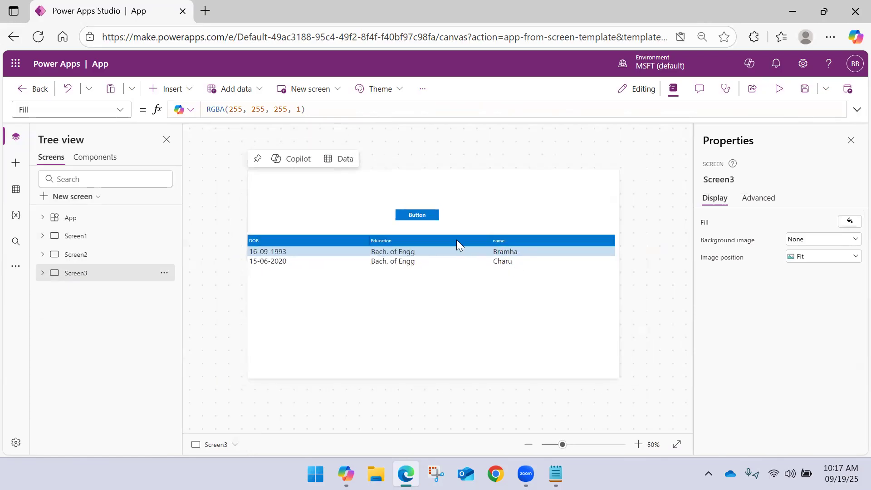
Run Screen3's Clear(myDetails) button in preview so the data table shows no data.
{"action": "left_click", "coordinate": [424, 216]}
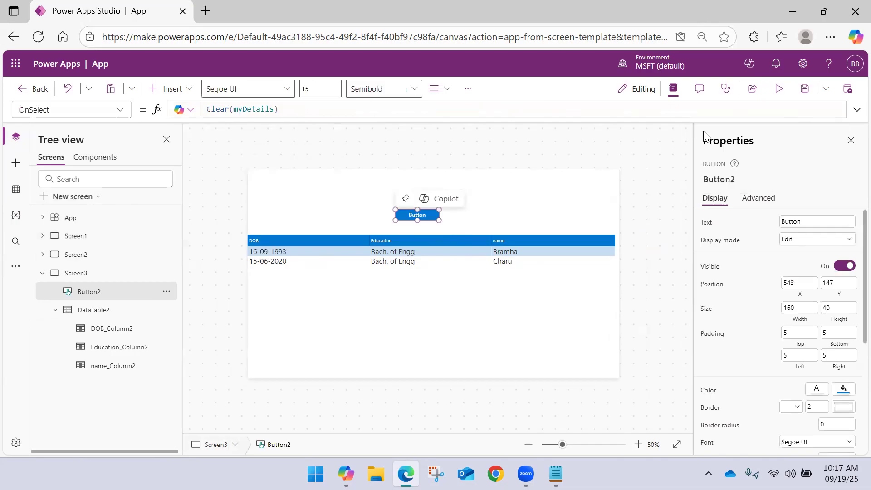
{"action": "left_click", "coordinate": [779, 88]}
{"action": "left_click", "coordinate": [353, 202]}
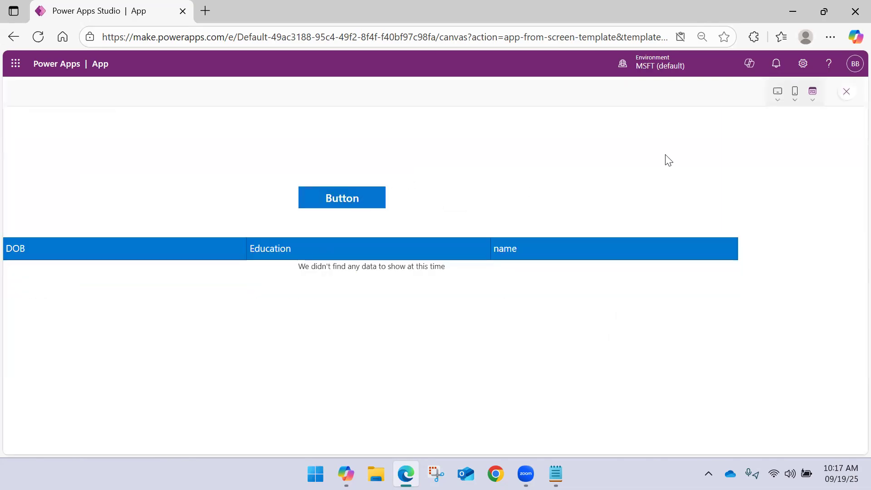
{"action": "left_click", "coordinate": [846, 92]}
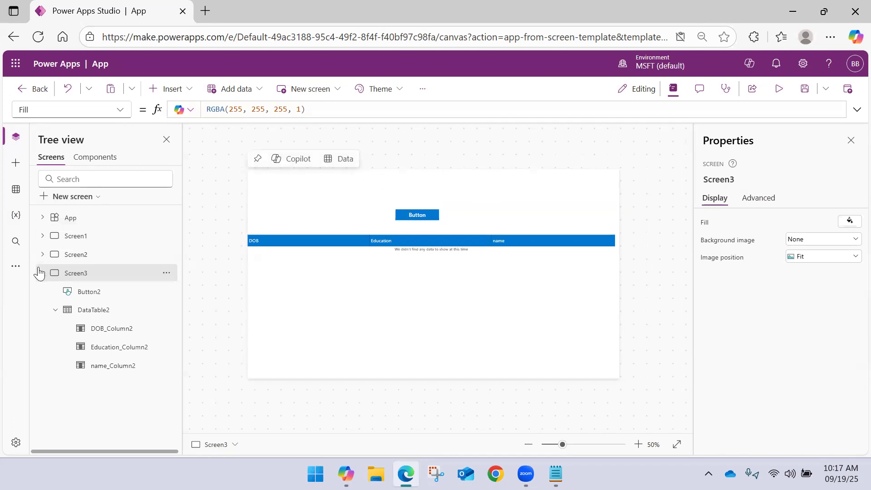
{"action": "left_click", "coordinate": [42, 273]}
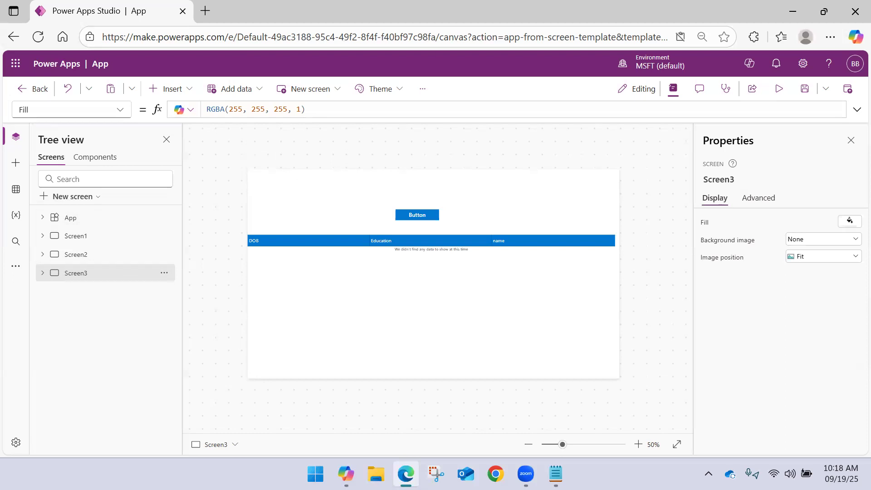
{"action": "key", "text": "alt+Tab"}
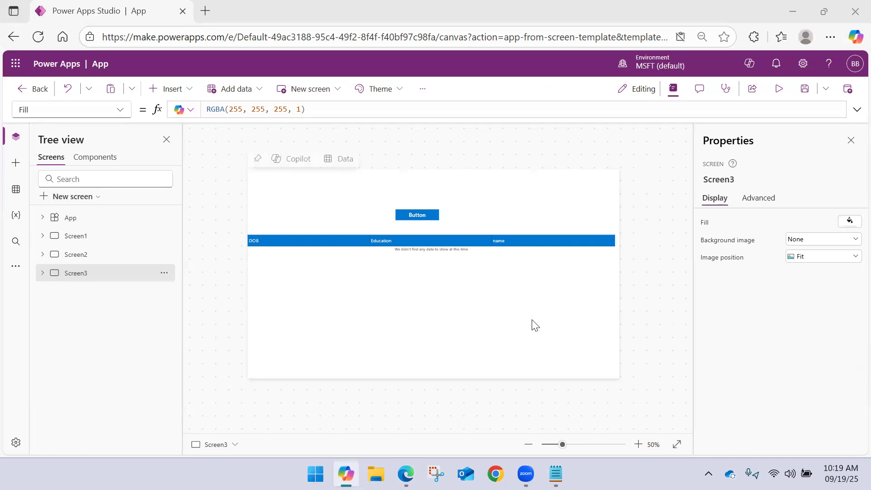
{"action": "left_click_drag", "start_coordinate": [132, 254], "coordinate": [136, 206]}
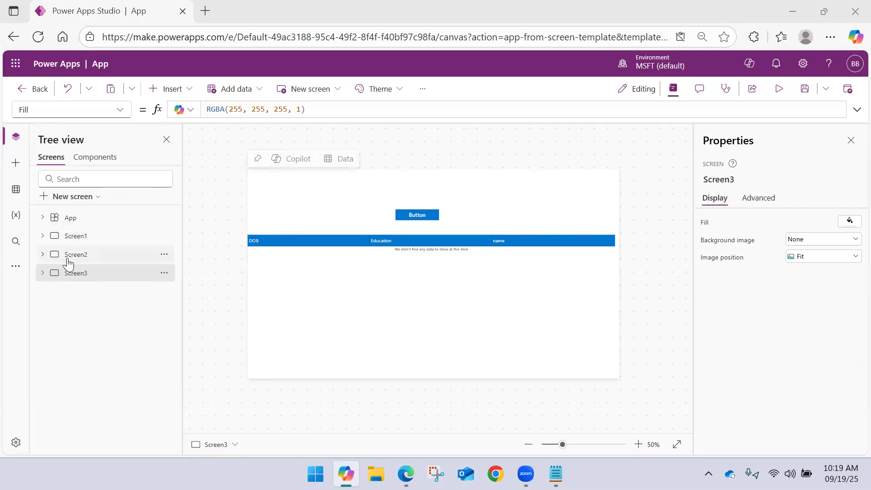
Review the Calculate button's UpdateContext and ClearCollect formula on Screen1, then minimize Edge.
{"action": "left_click", "coordinate": [86, 234]}
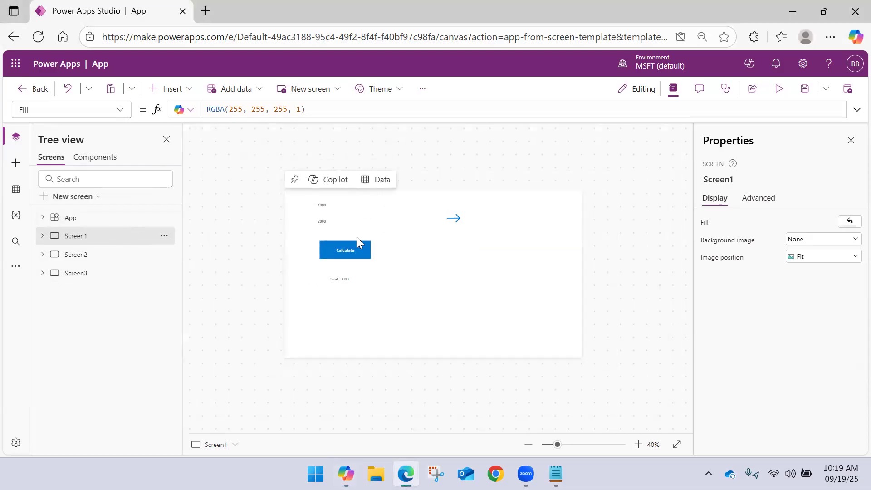
{"action": "left_click", "coordinate": [356, 240]}
{"action": "left_click", "coordinate": [857, 109]}
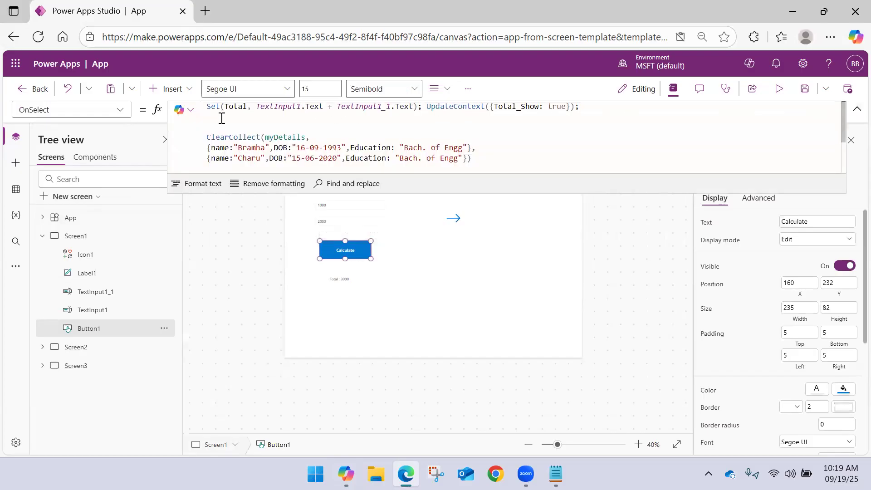
{"action": "left_click_drag", "start_coordinate": [425, 106], "coordinate": [582, 104]}
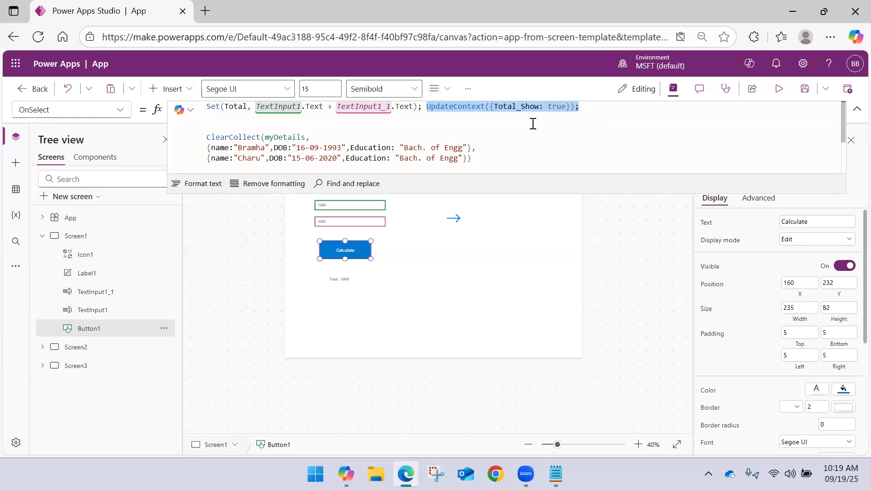
{"action": "left_click_drag", "start_coordinate": [500, 162], "coordinate": [188, 137]}
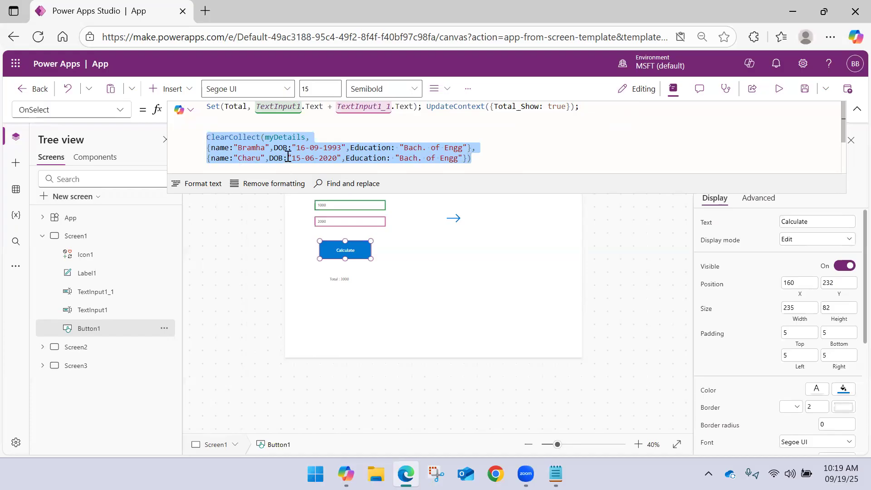
{"action": "left_click", "coordinate": [237, 244]}
{"action": "left_click", "coordinate": [857, 109]}
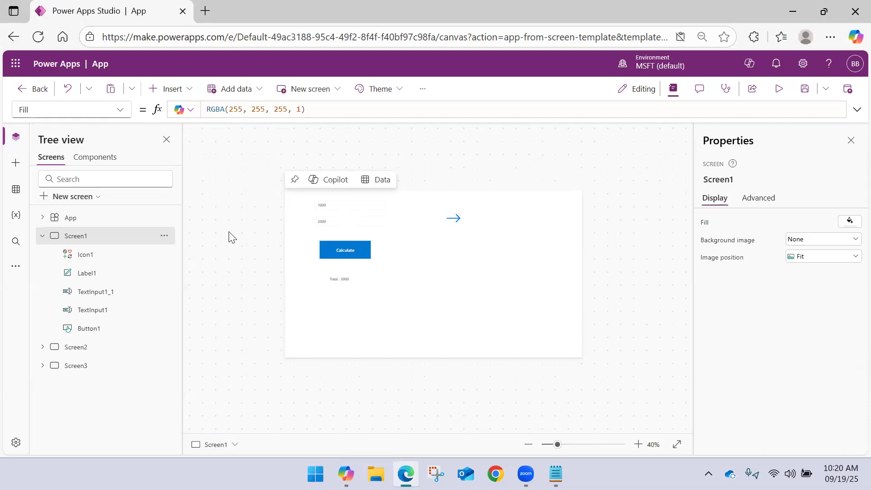
{"action": "left_click", "coordinate": [794, 14]}
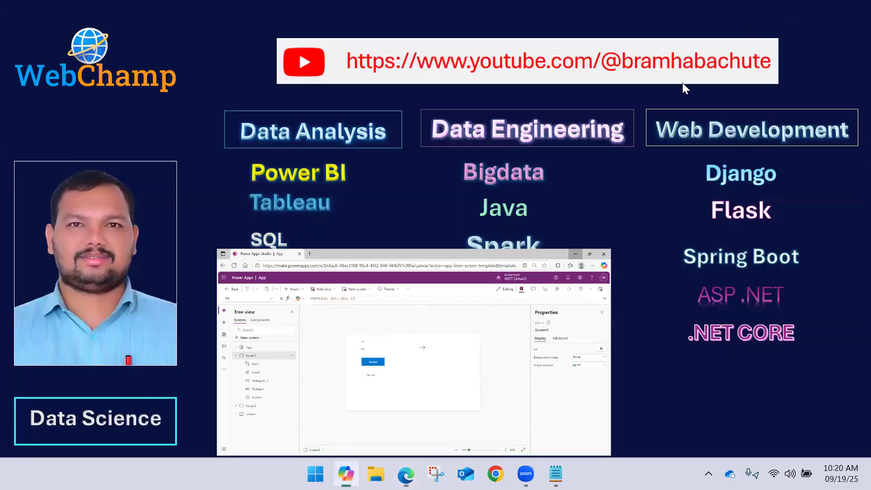